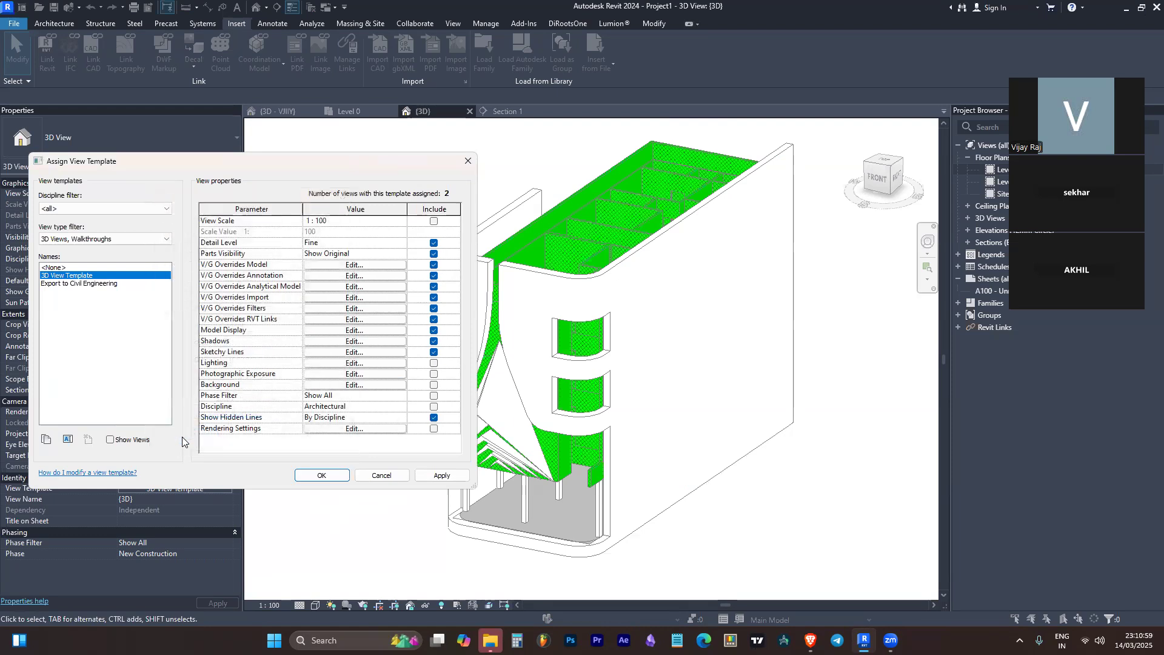
Set the model display style of the 3D View Template to Shaded and apply it to the 3D view
{"action": "left_click", "coordinate": [300, 477]}
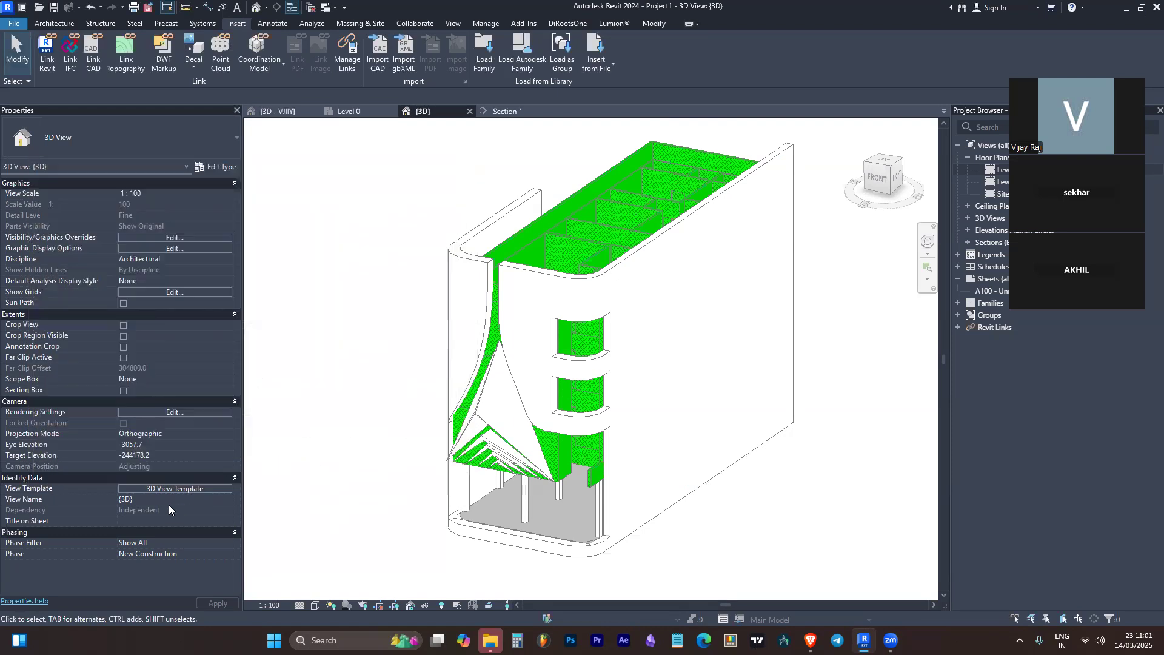
{"action": "left_click", "coordinate": [191, 489]}
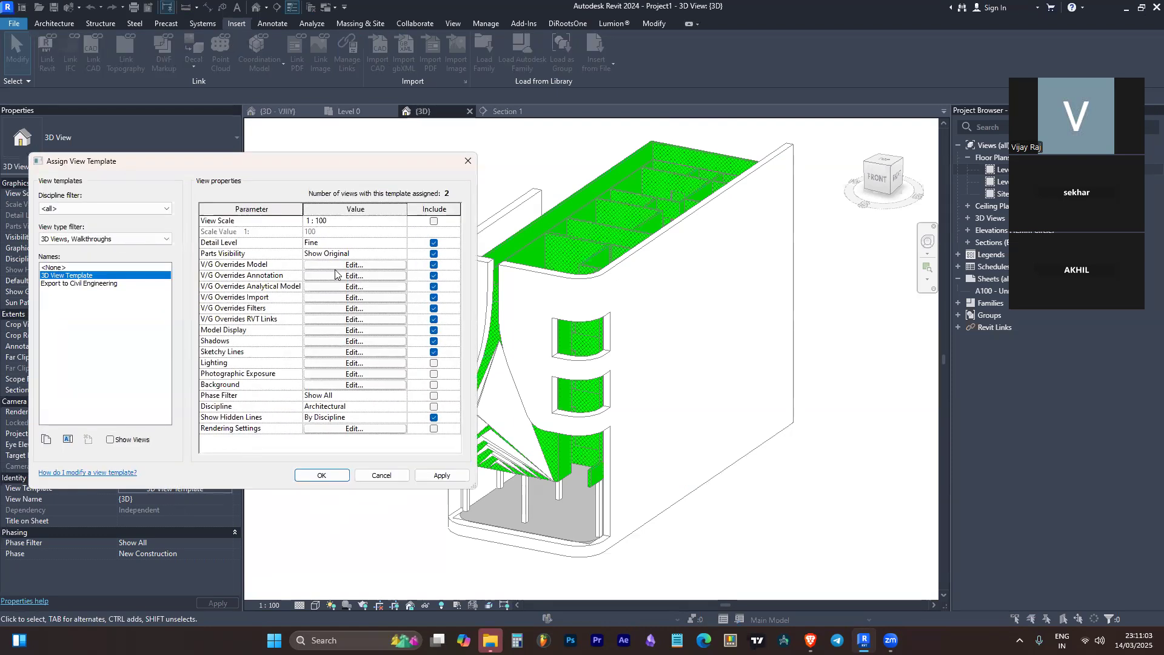
{"action": "left_click", "coordinate": [342, 331]}
{"action": "left_click", "coordinate": [254, 226]}
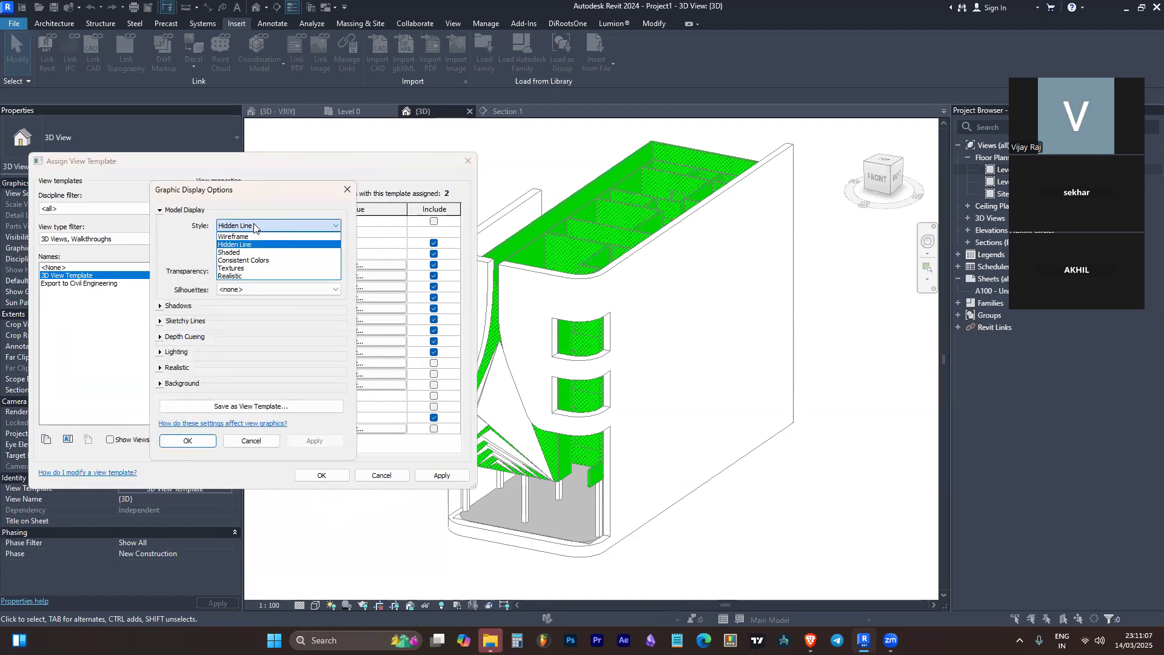
{"action": "left_click", "coordinate": [251, 254]}
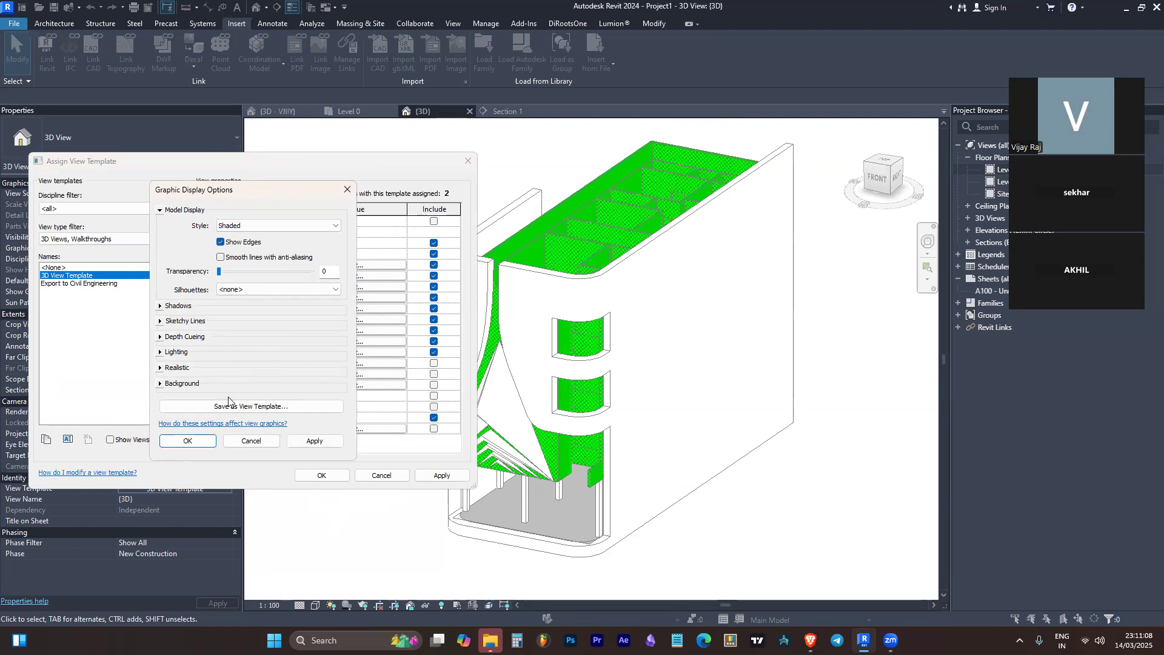
{"action": "left_click", "coordinate": [188, 441]}
{"action": "left_click", "coordinate": [316, 475]}
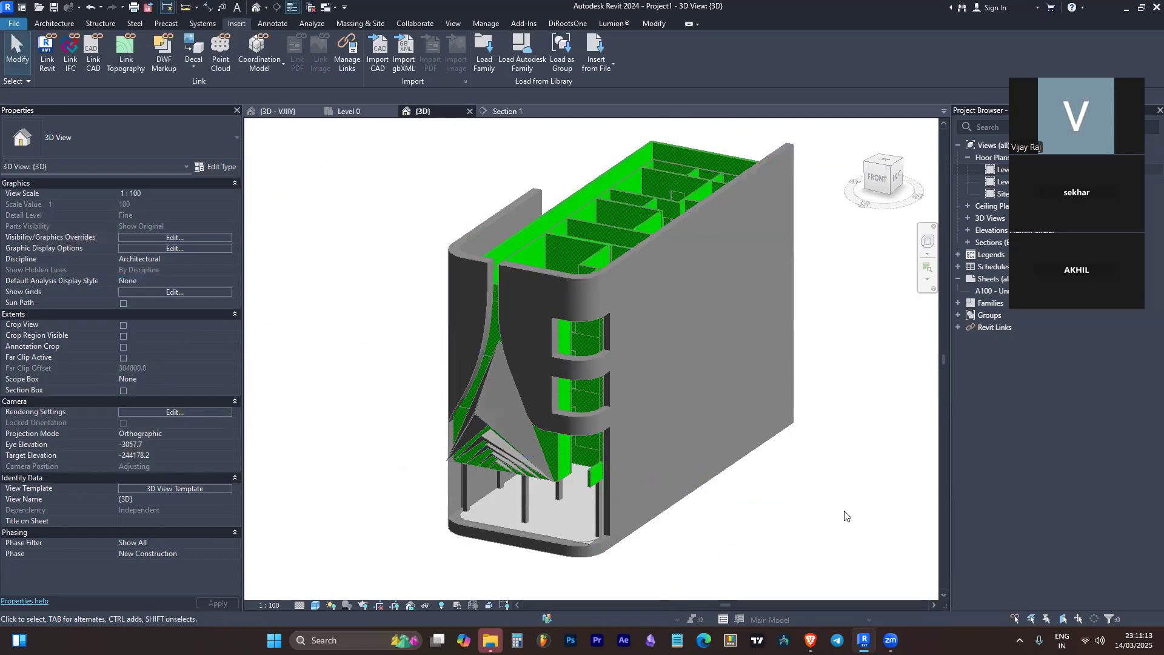
Include the Background parameter in the 3D View Template with its Gradient background and apply it to the view
{"action": "scroll", "coordinate": [603, 444], "scroll_direction": "down", "scroll_amount": 8}
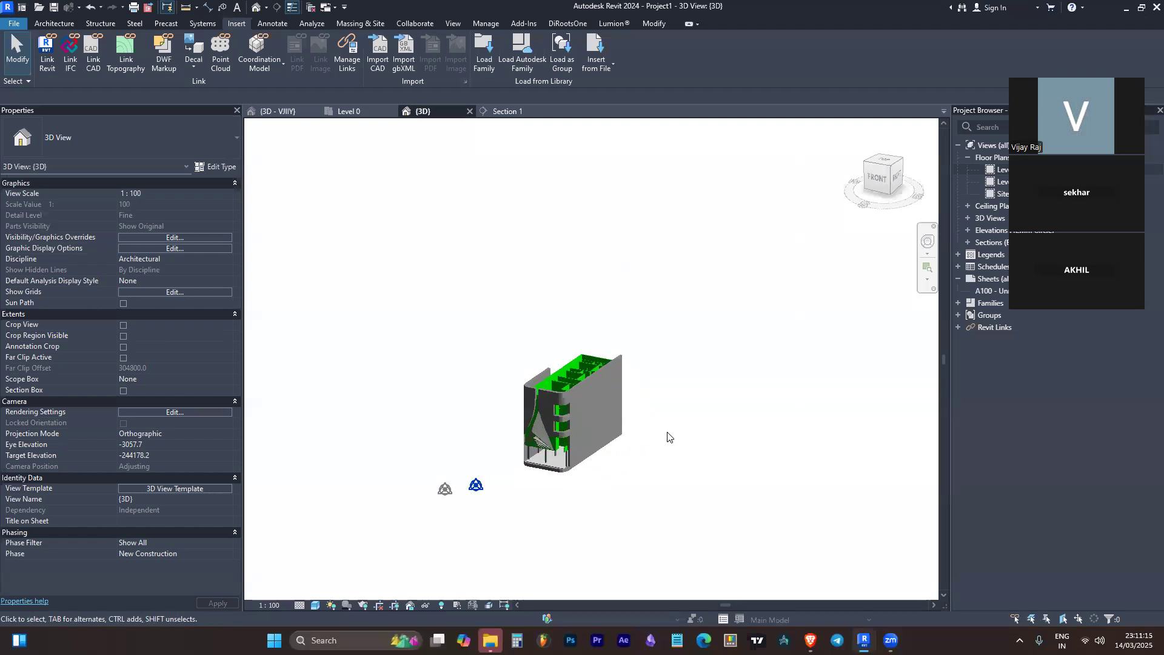
{"action": "middle_click_drag", "start_coordinate": [489, 437], "coordinate": [746, 419]}
{"action": "scroll", "coordinate": [635, 413], "scroll_direction": "down", "scroll_amount": 3}
{"action": "scroll", "coordinate": [635, 413], "scroll_direction": "down", "scroll_amount": 3}
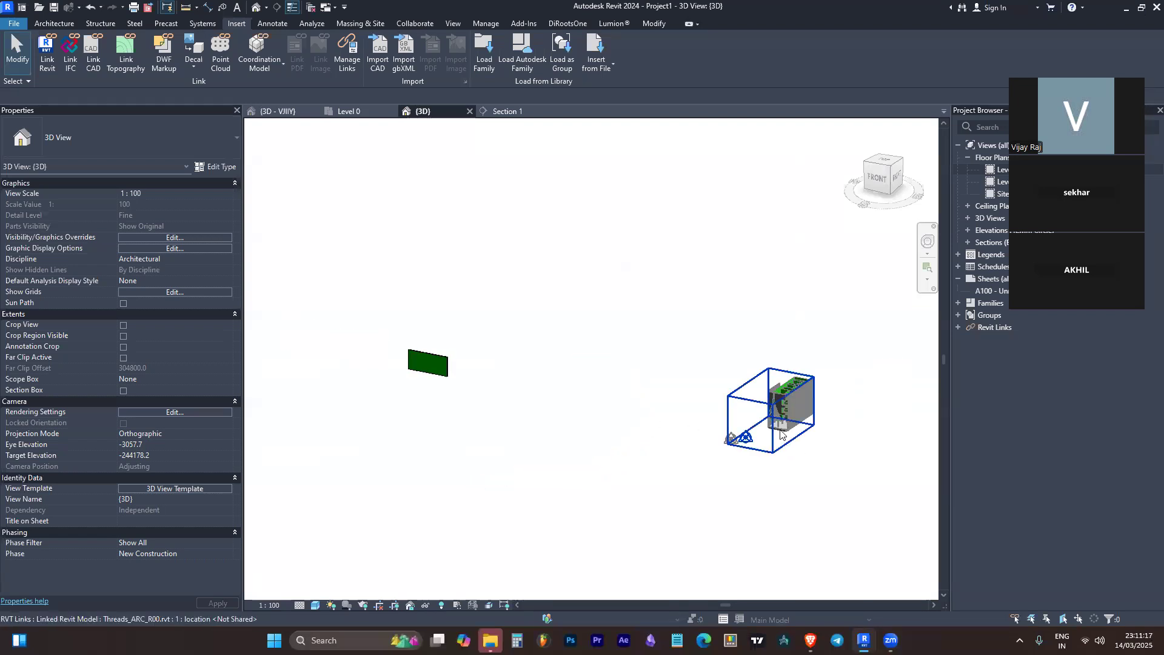
{"action": "scroll", "coordinate": [766, 411], "scroll_direction": "up", "scroll_amount": 7}
{"action": "scroll", "coordinate": [905, 434], "scroll_direction": "up", "scroll_amount": 4}
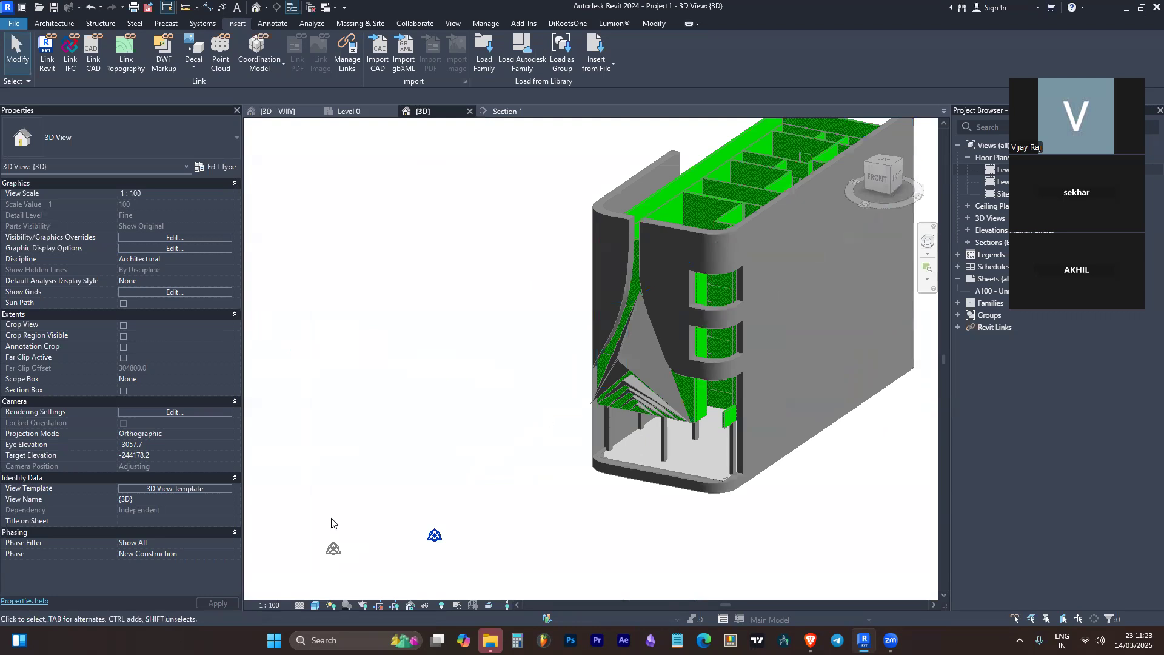
{"action": "left_click", "coordinate": [197, 491]}
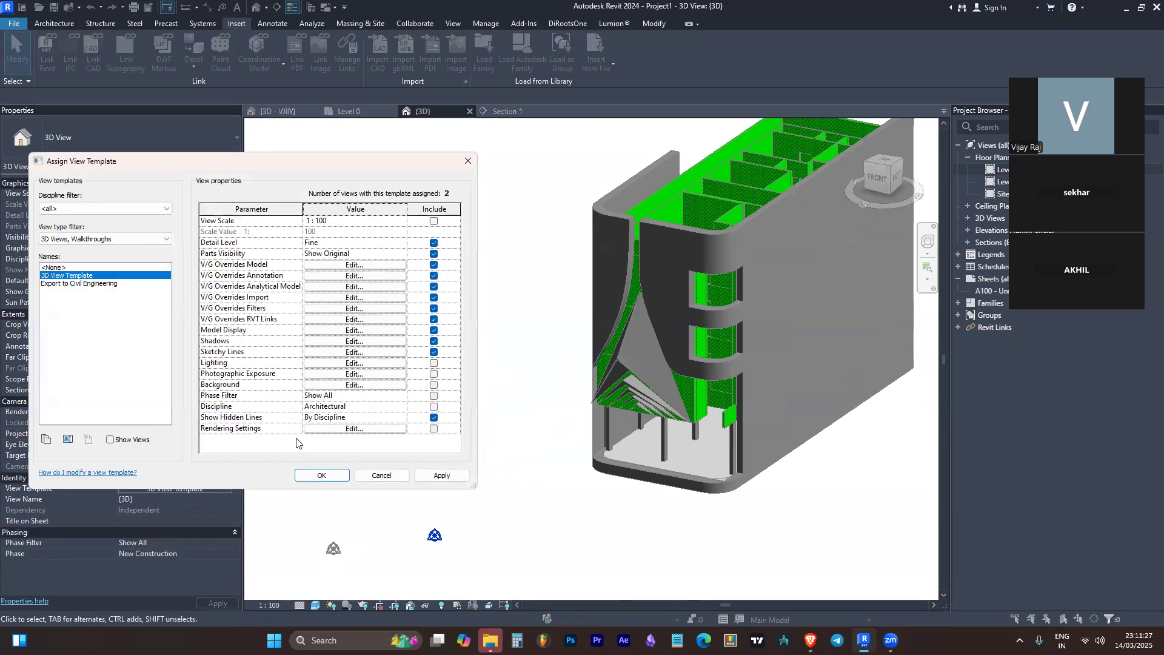
{"action": "left_click", "coordinate": [355, 385]}
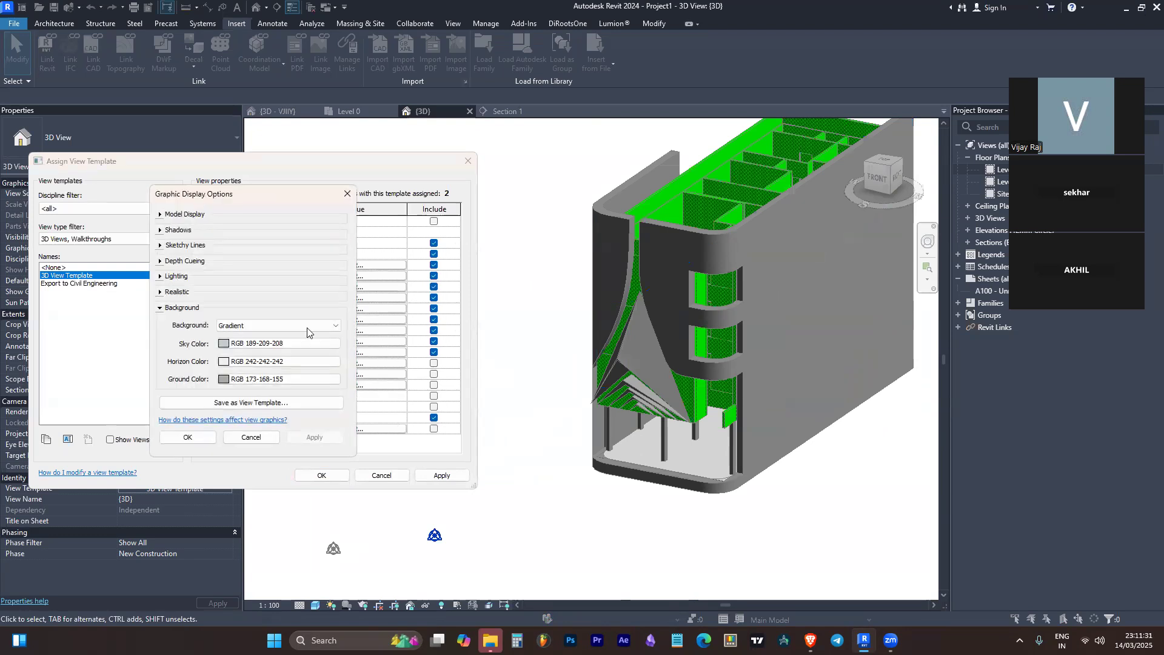
{"action": "left_click", "coordinate": [191, 440]}
{"action": "left_click", "coordinate": [433, 385]}
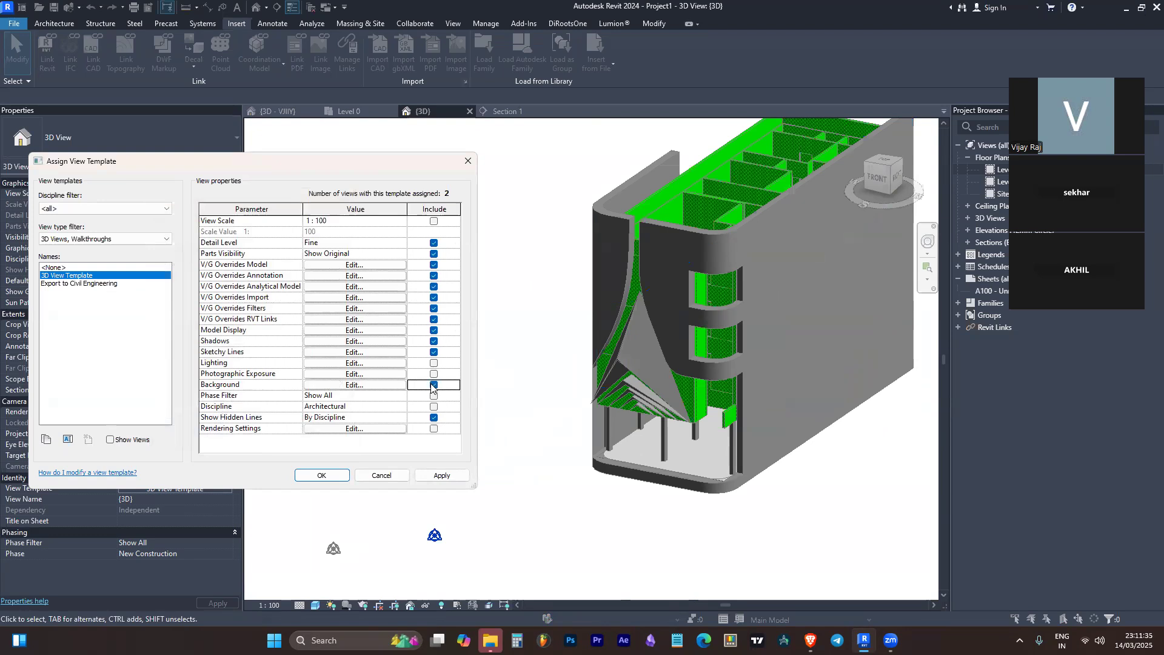
{"action": "left_click", "coordinate": [323, 476]}
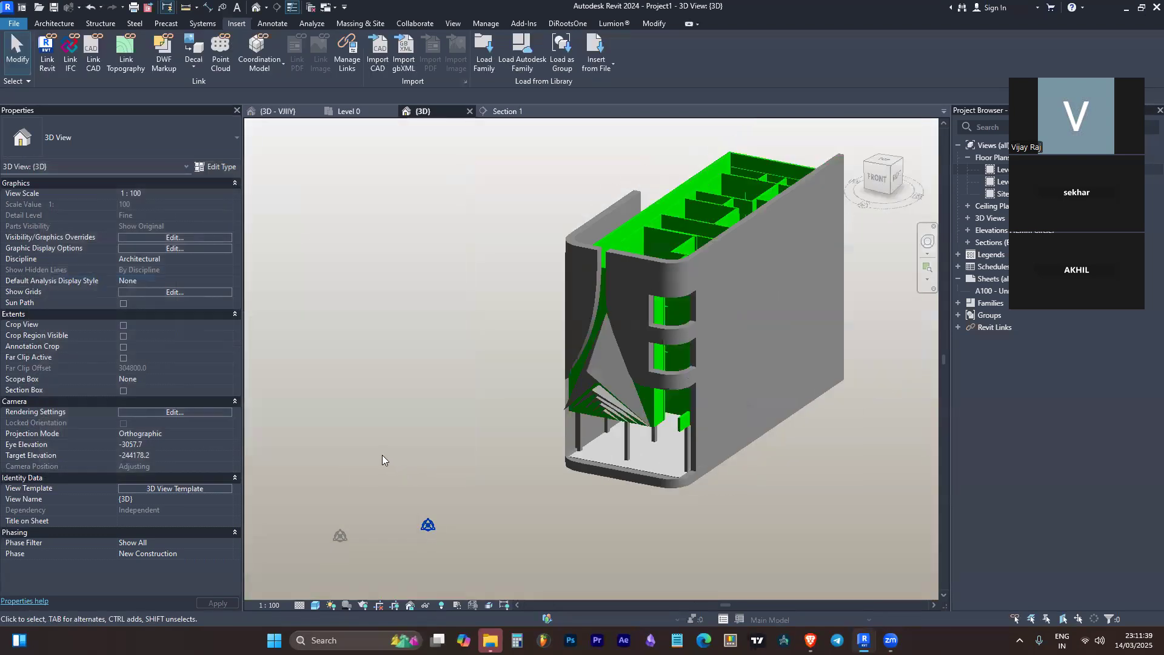
In the 3D View Template's model overrides, set the Generic Models surface foreground pattern to Solid fill
{"action": "scroll", "coordinate": [609, 342], "scroll_direction": "down", "scroll_amount": 2}
{"action": "scroll", "coordinate": [606, 364], "scroll_direction": "up", "scroll_amount": 2}
{"action": "scroll", "coordinate": [662, 347], "scroll_direction": "down", "scroll_amount": 2}
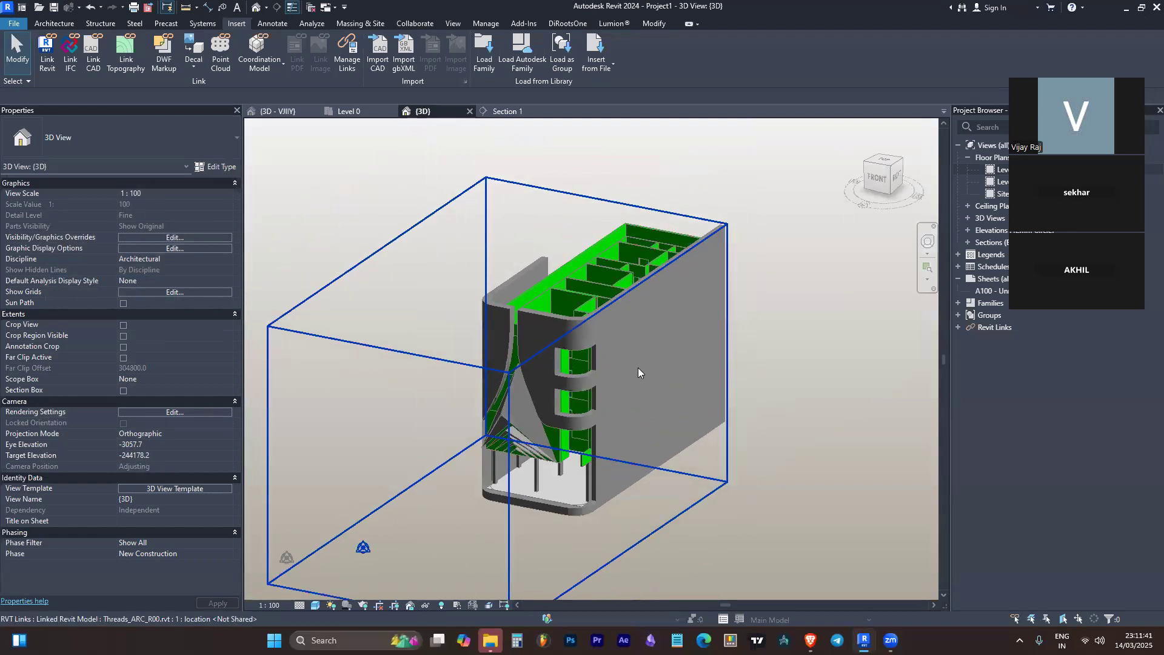
{"action": "left_click", "coordinate": [182, 489]}
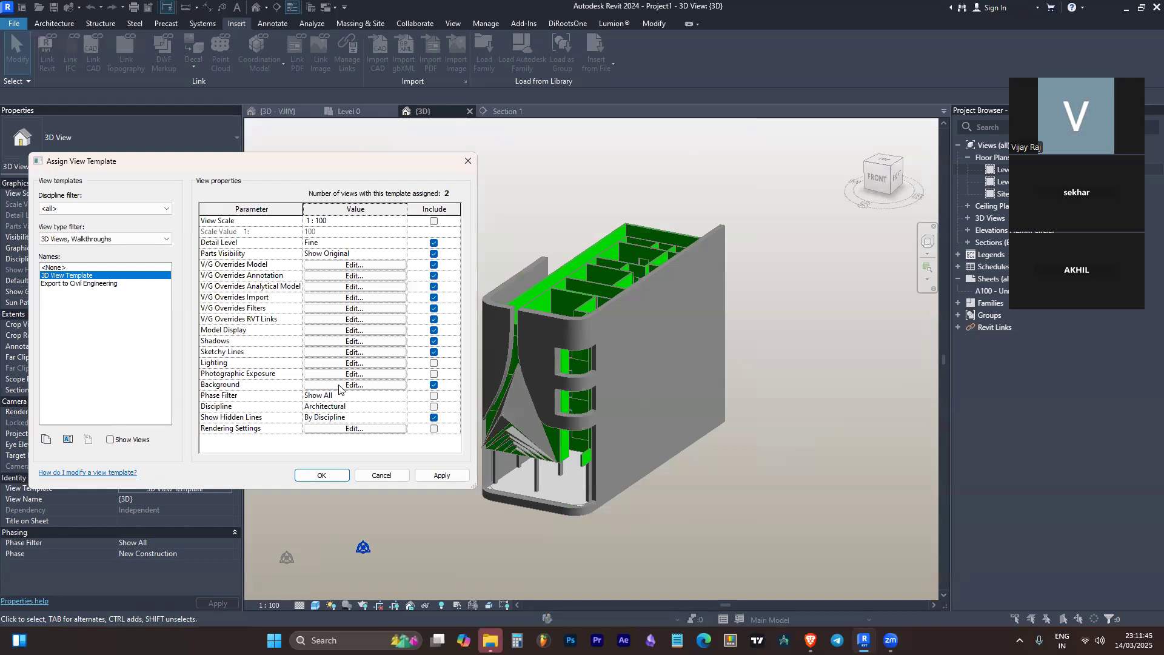
{"action": "left_click", "coordinate": [372, 267]}
{"action": "left_click", "coordinate": [172, 351]}
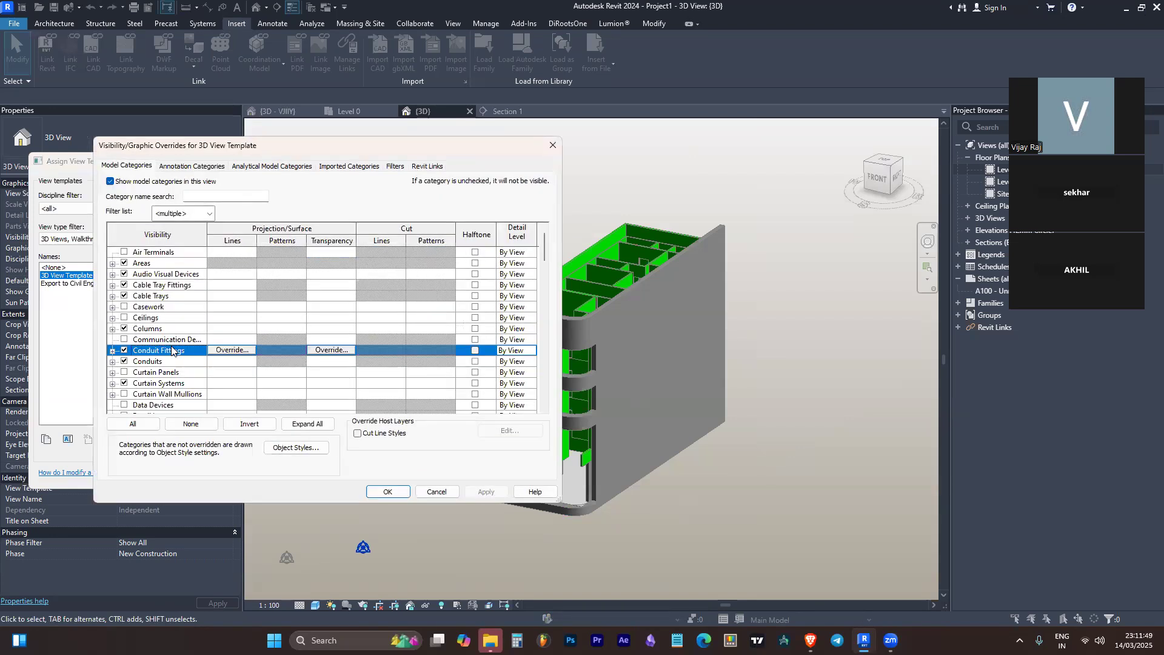
{"action": "key", "text": "g"}
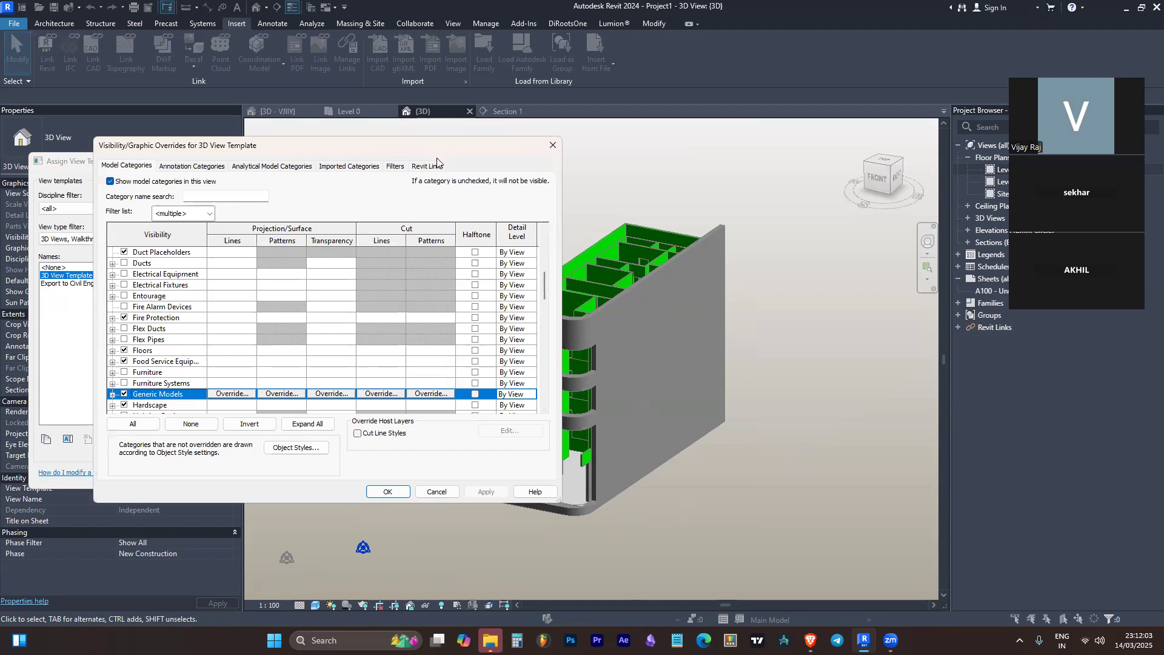
{"action": "left_click_drag", "start_coordinate": [437, 161], "coordinate": [362, 247]}
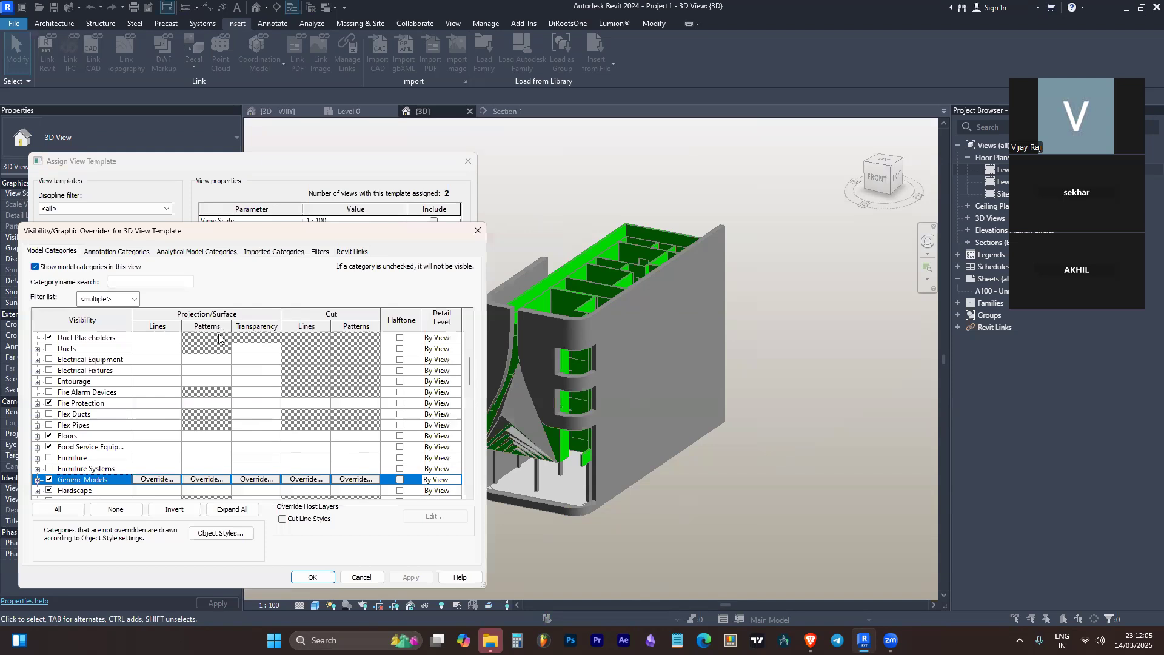
{"action": "left_click", "coordinate": [222, 481]}
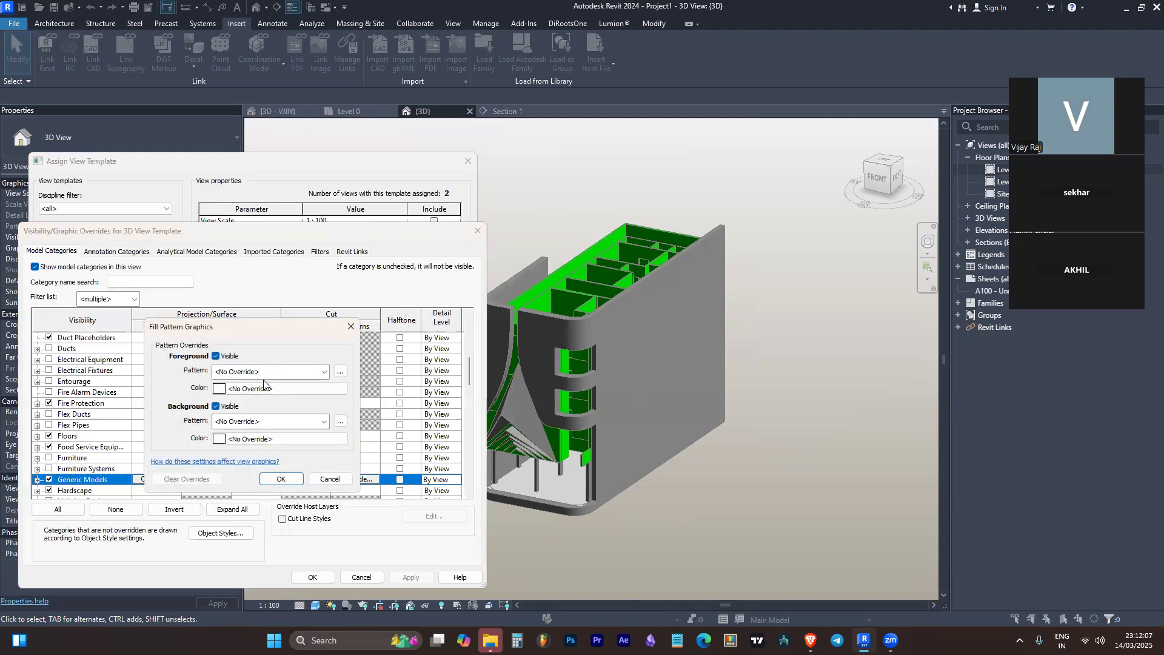
{"action": "left_click", "coordinate": [273, 372]}
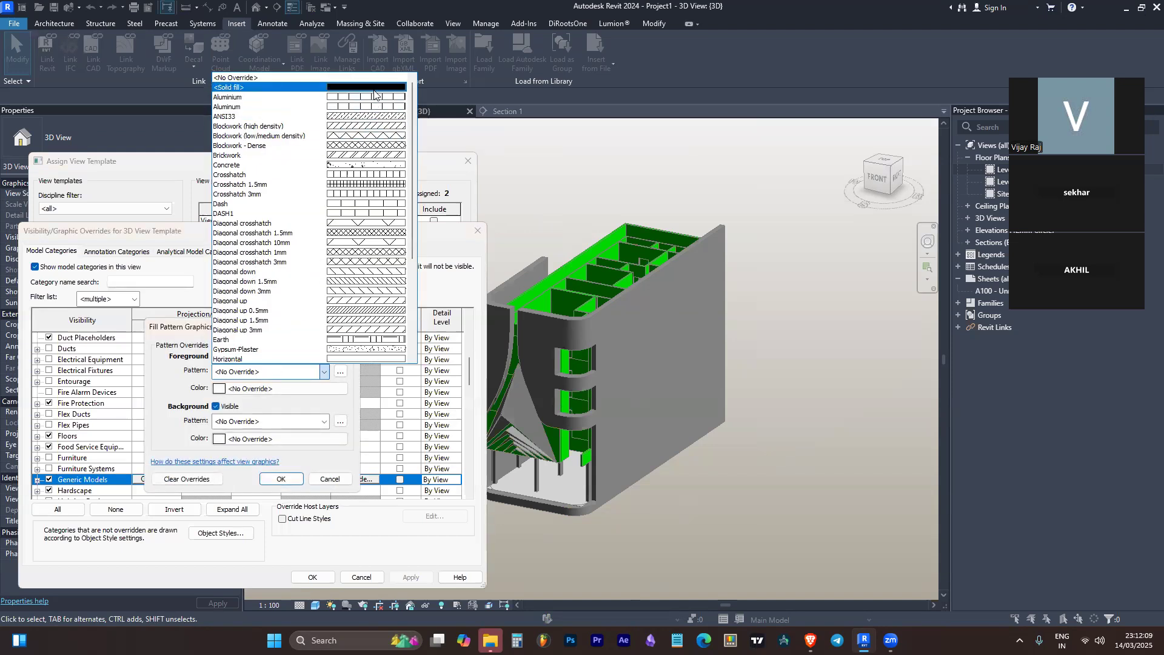
{"action": "left_click", "coordinate": [358, 87]}
Set the color of the Generic Models surface foreground pattern to White
{"action": "left_click", "coordinate": [284, 388]}
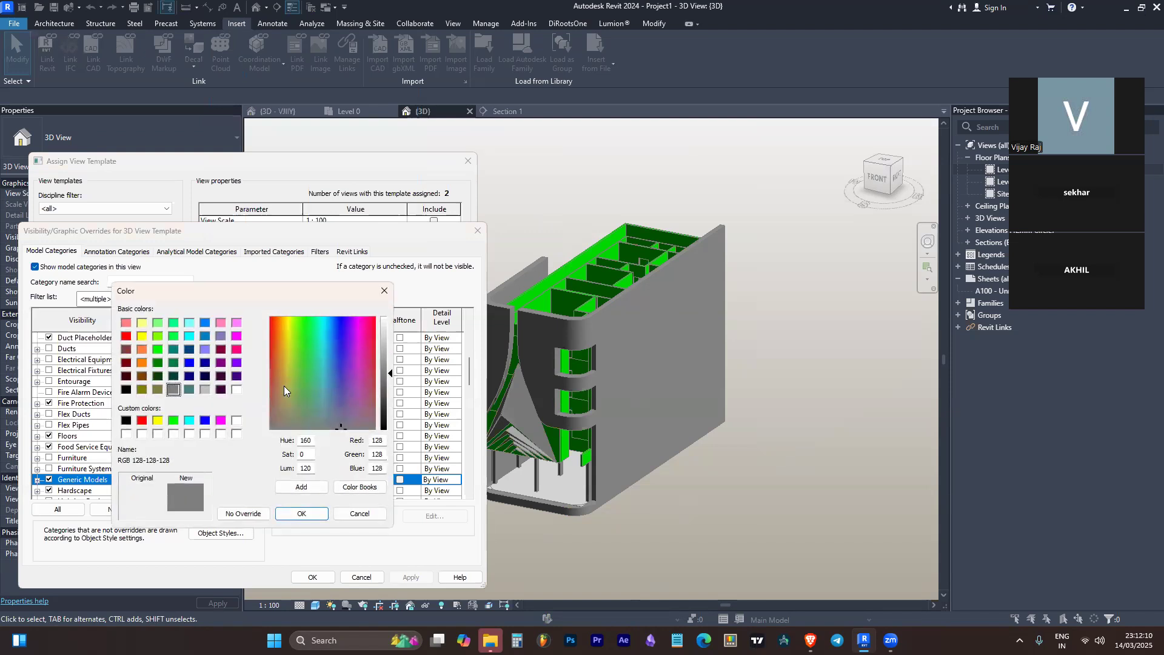
{"action": "left_click", "coordinate": [235, 389]}
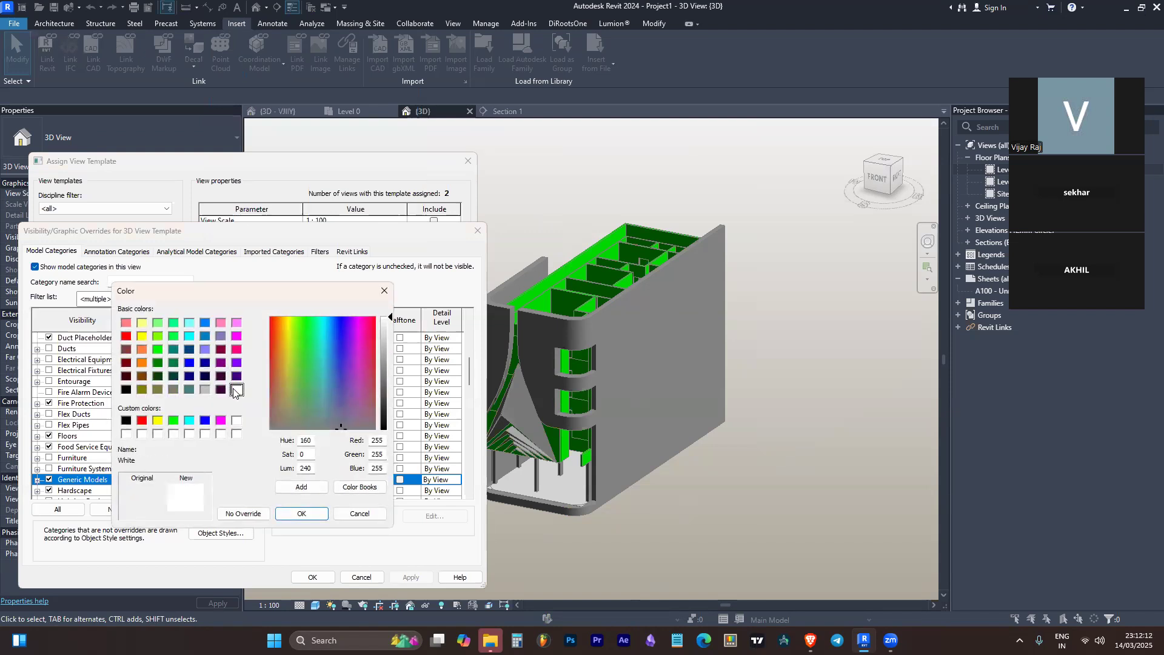
{"action": "left_click", "coordinate": [302, 513]}
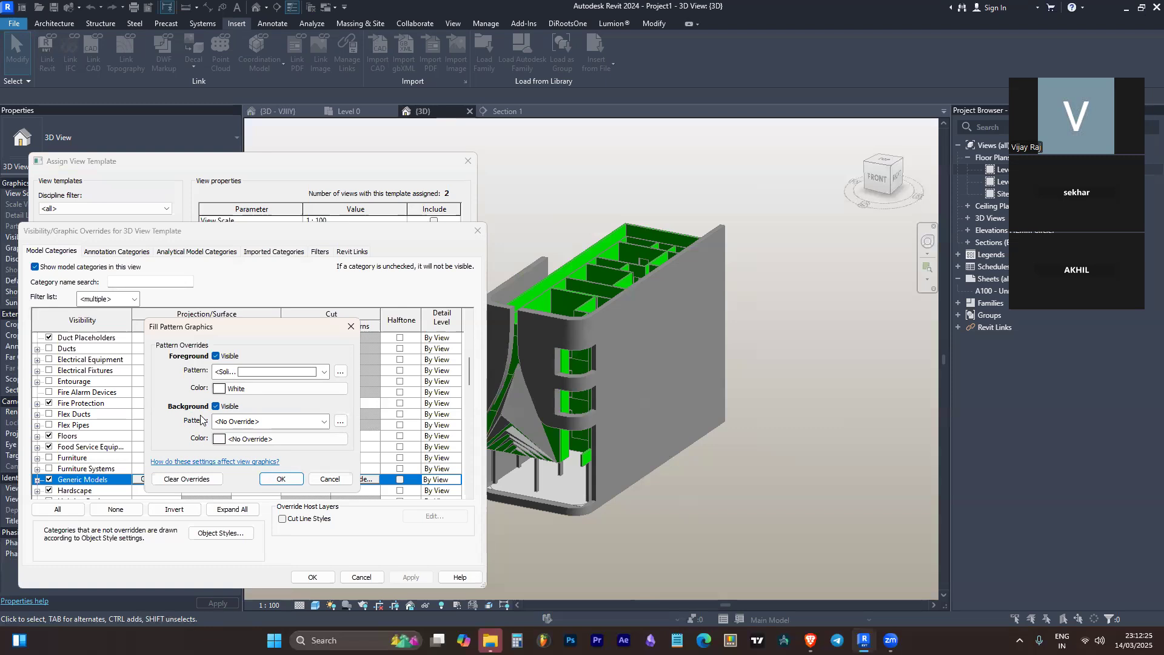
Try Black as the Generic Models foreground pattern color, browse the available fill patterns and reselect Solid fill
{"action": "left_click", "coordinate": [265, 376]}
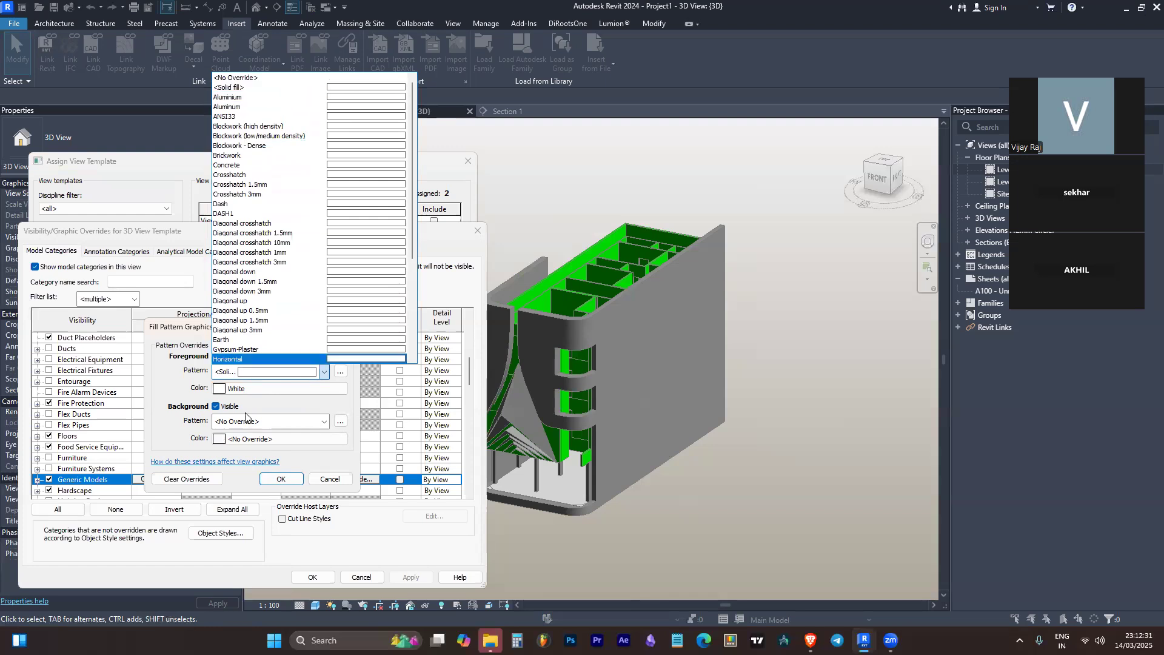
{"action": "left_click", "coordinate": [272, 377]}
{"action": "left_click", "coordinate": [220, 389]}
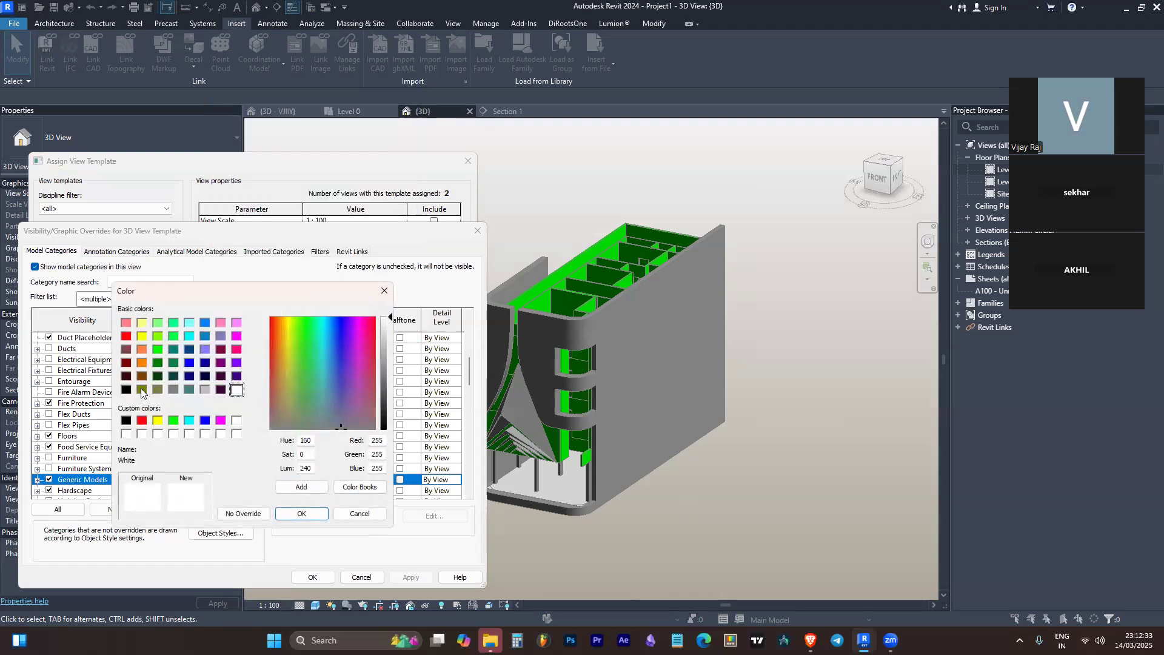
{"action": "left_click", "coordinate": [126, 390]}
{"action": "left_click", "coordinate": [301, 514]}
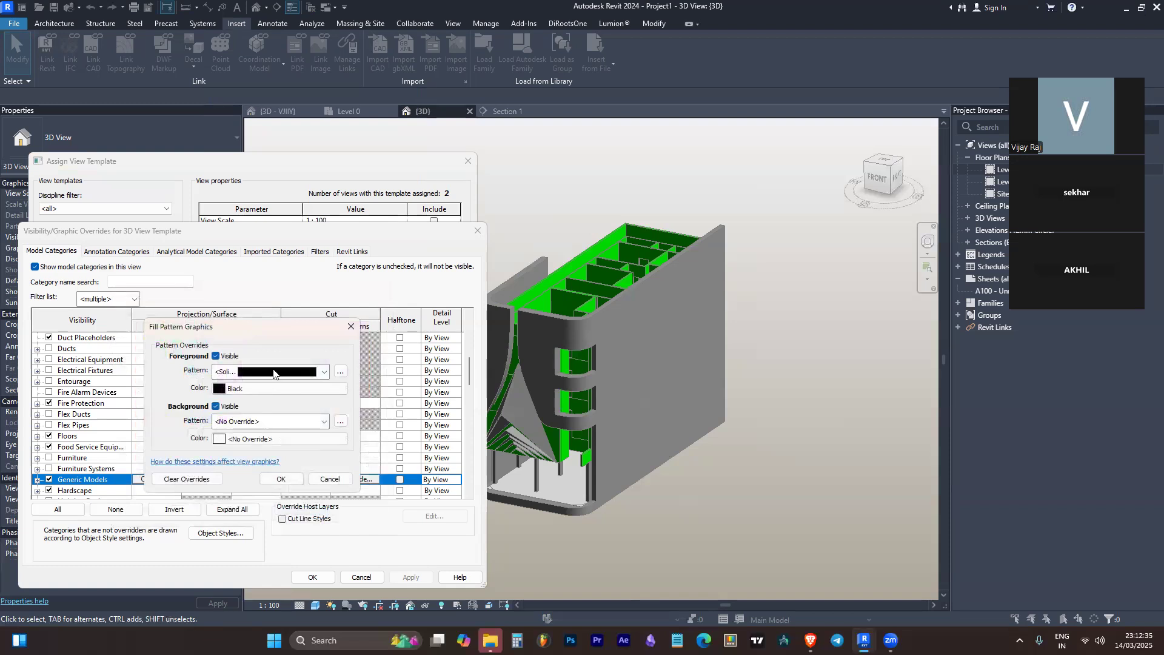
{"action": "left_click", "coordinate": [274, 373]}
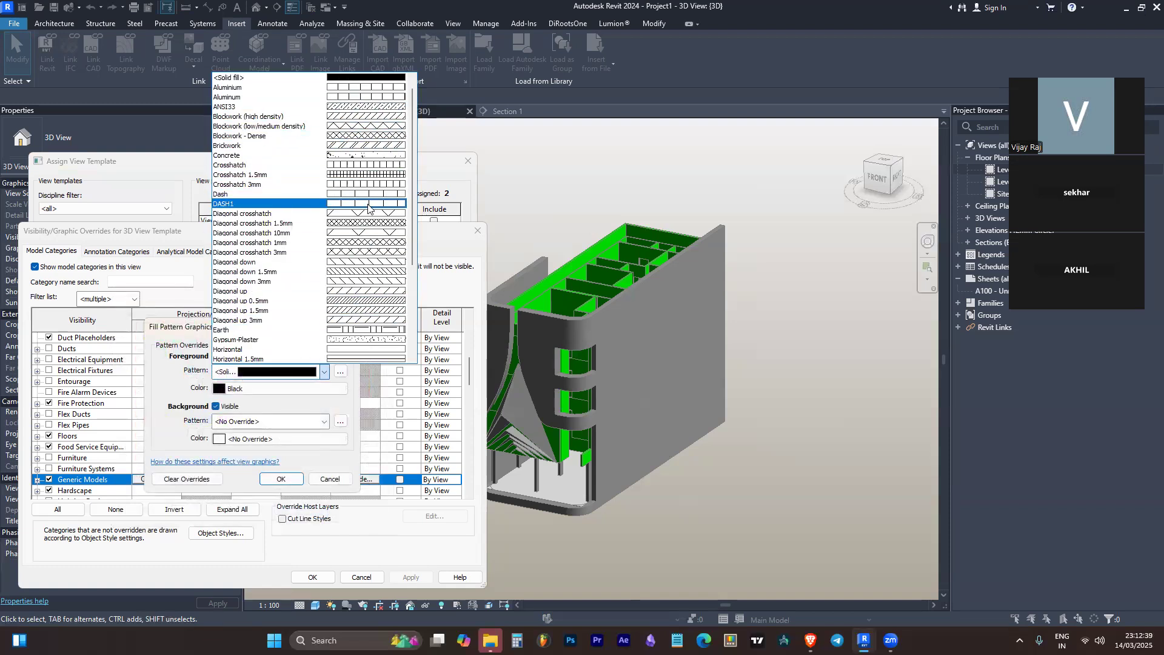
{"action": "scroll", "coordinate": [358, 188], "scroll_direction": "up", "scroll_amount": 1}
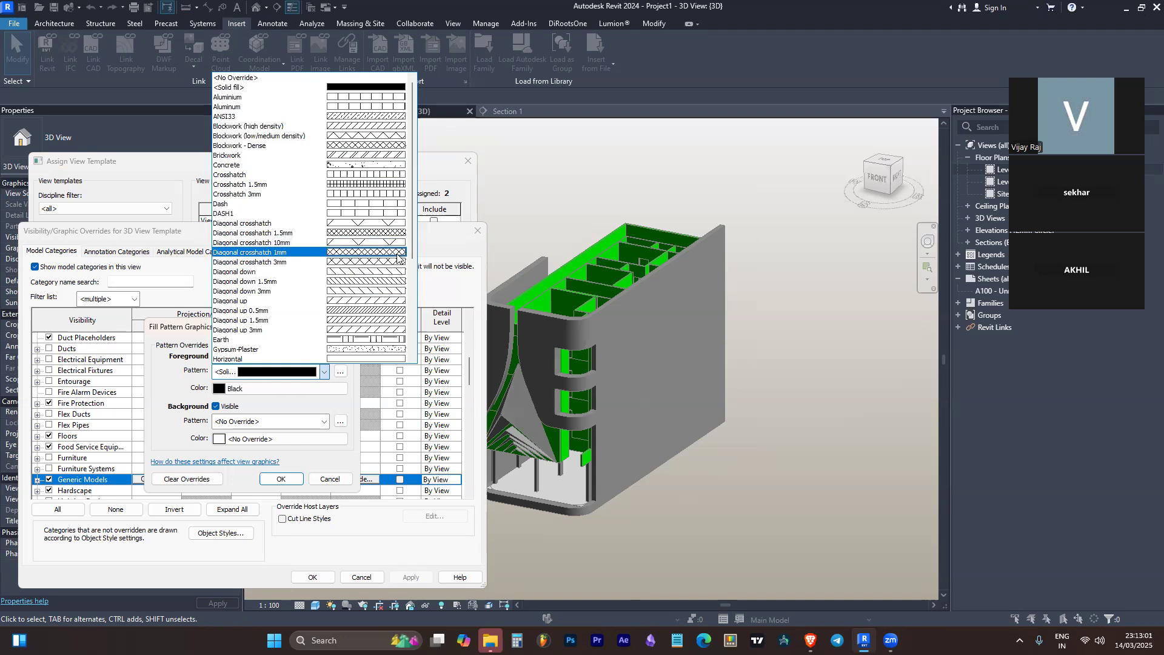
{"action": "left_click", "coordinate": [290, 90]}
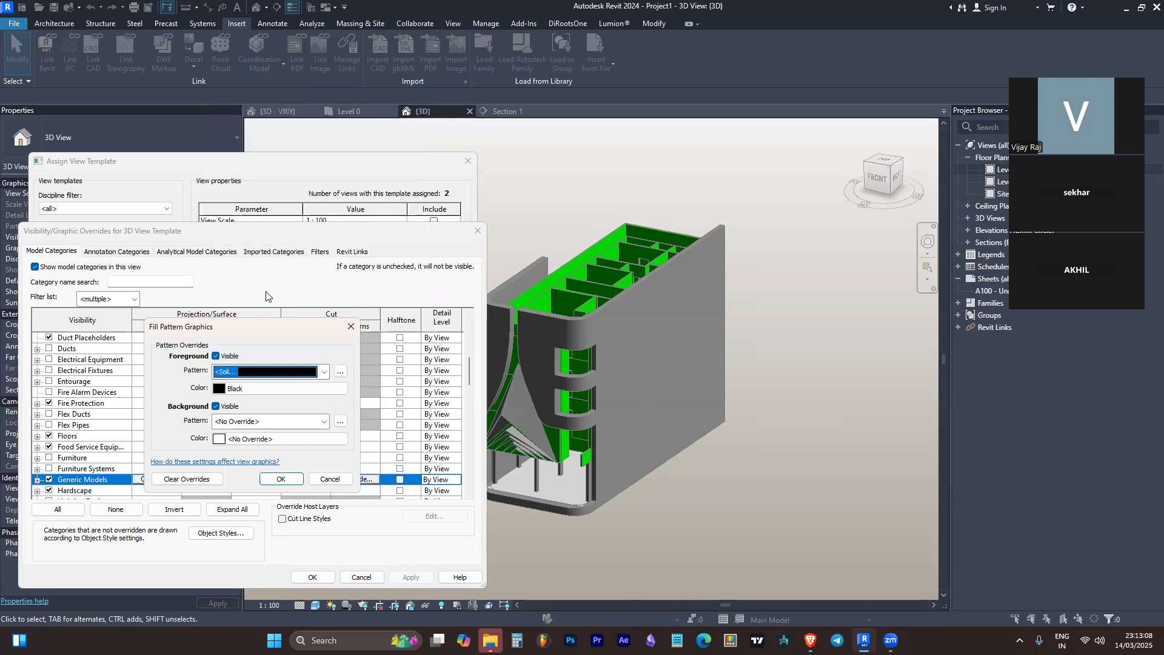
Change the Generic Models foreground pattern color to White and apply the override to the 3D View Template
{"action": "left_click", "coordinate": [247, 390]}
{"action": "left_click", "coordinate": [237, 390]}
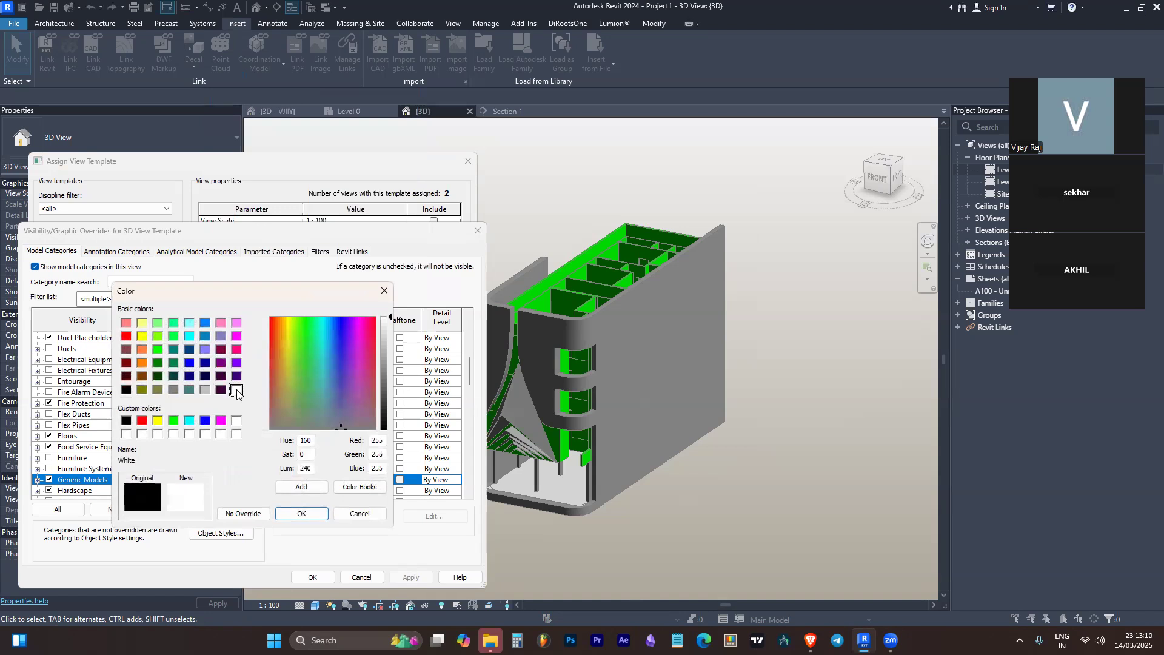
{"action": "left_click", "coordinate": [302, 514]}
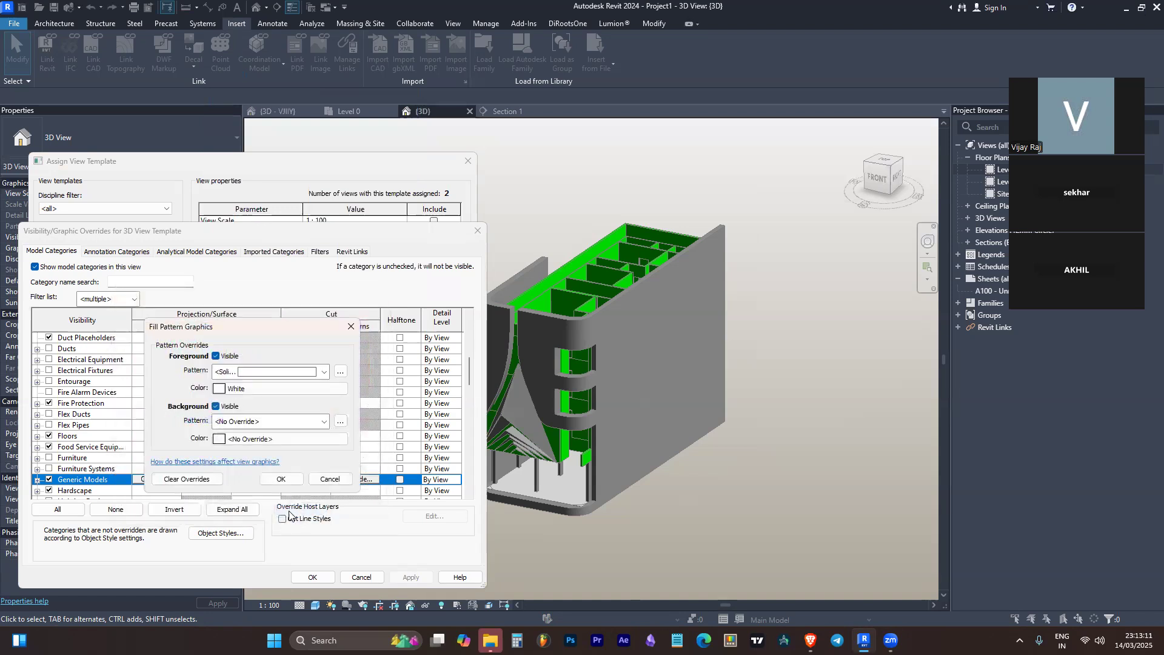
{"action": "left_click", "coordinate": [279, 480]}
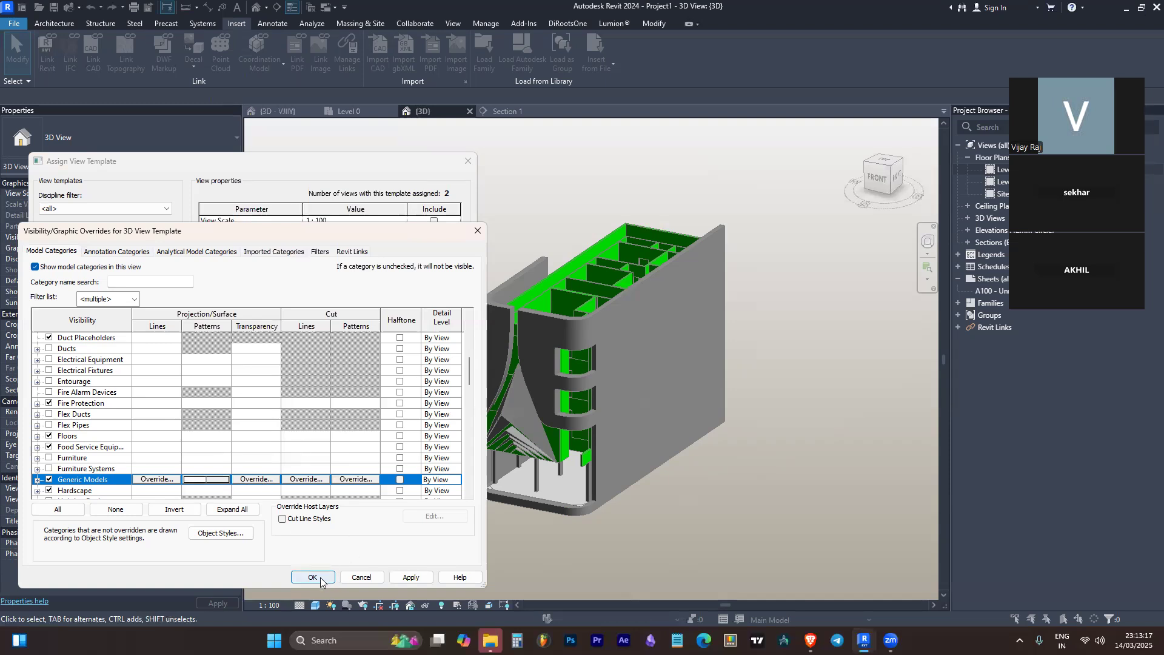
{"action": "left_click", "coordinate": [320, 579]}
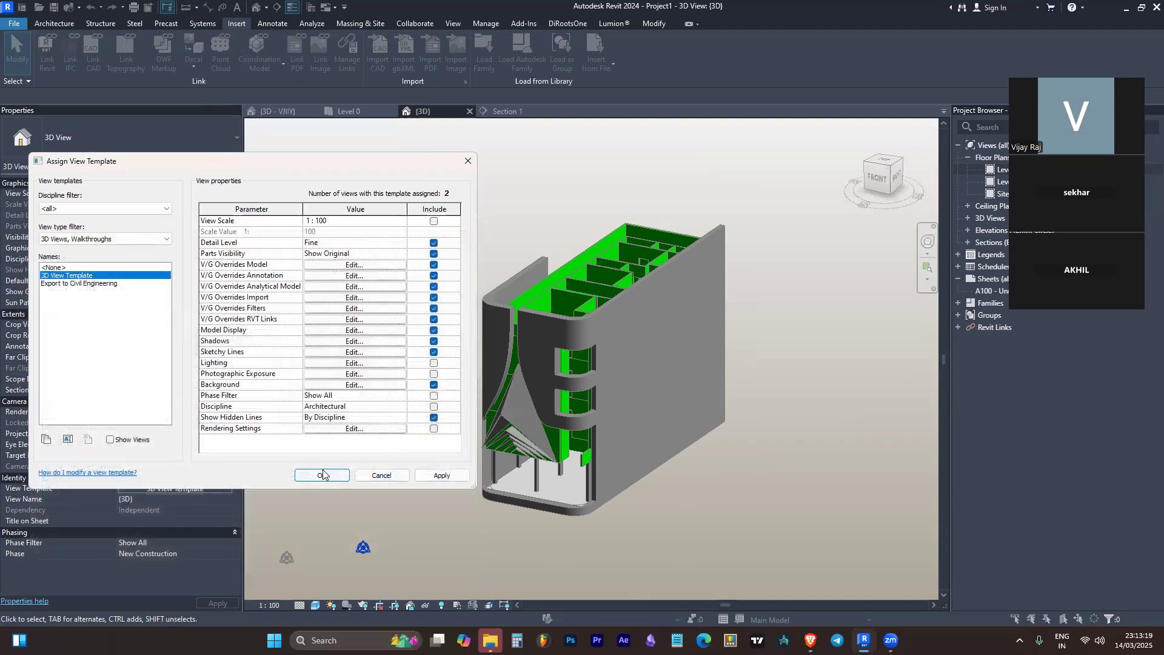
{"action": "left_click", "coordinate": [426, 477]}
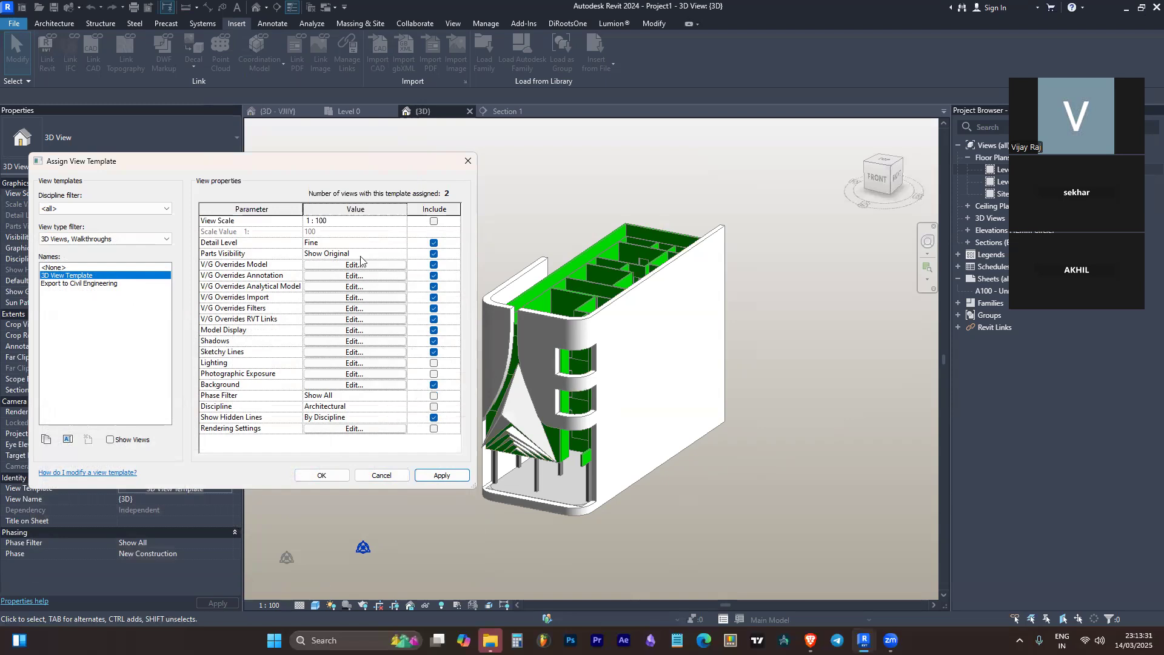
In the 3D View Template's model overrides, set the Walls surface foreground pattern to Solid fill
{"action": "left_click", "coordinate": [348, 265]}
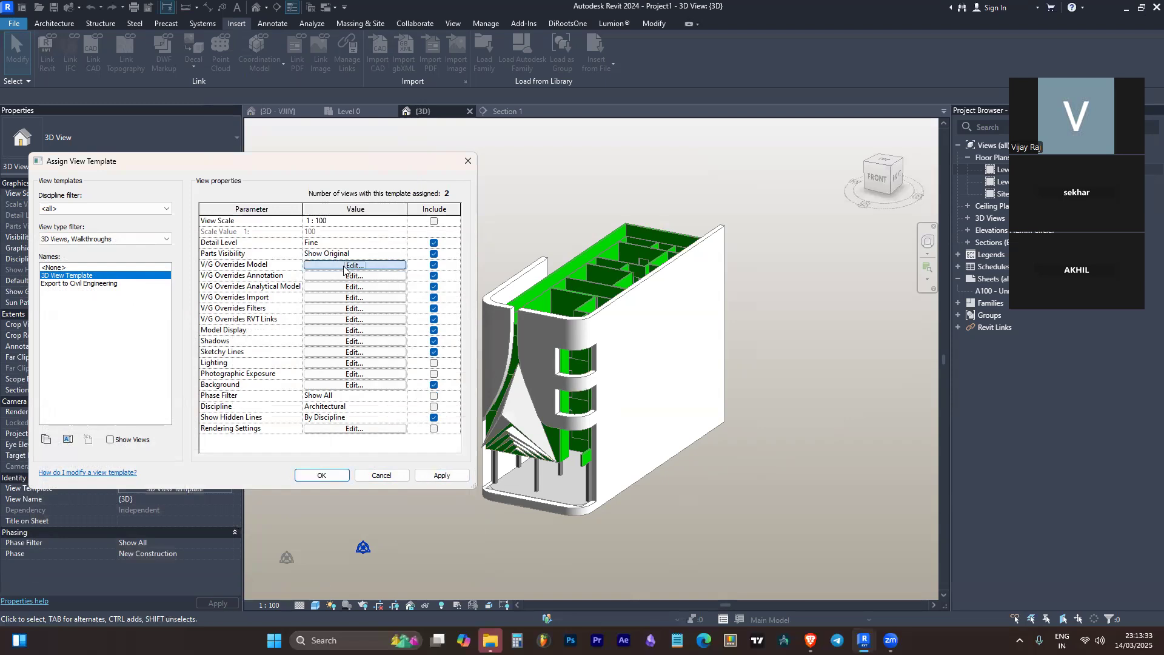
{"action": "left_click", "coordinate": [108, 407]}
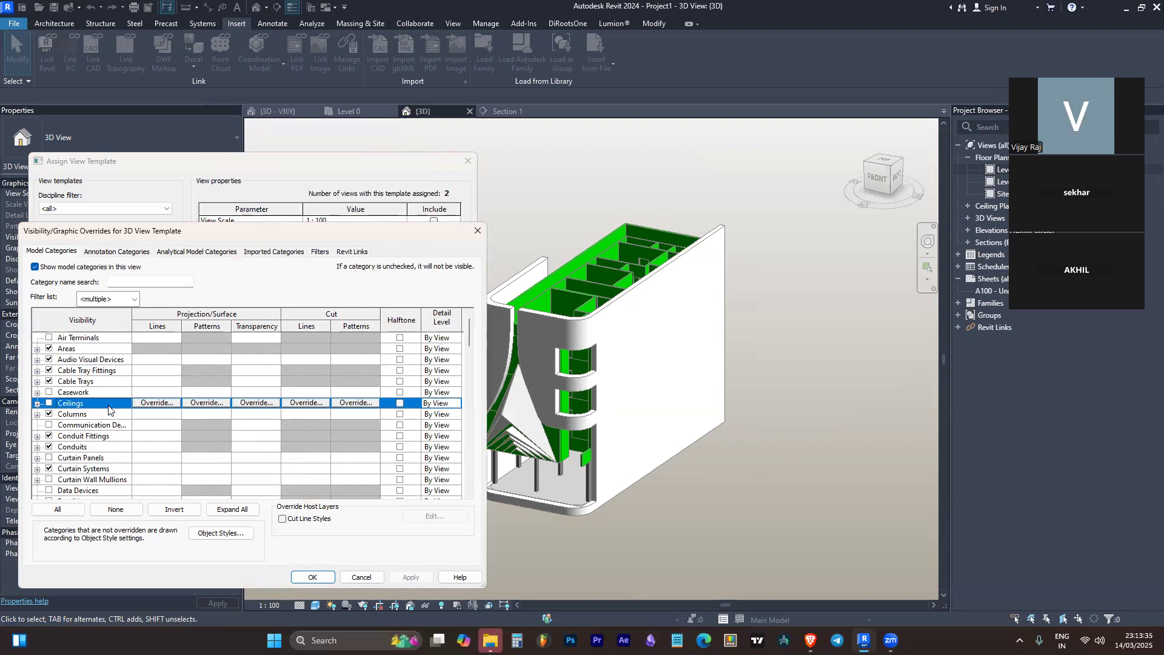
{"action": "key", "text": "w"}
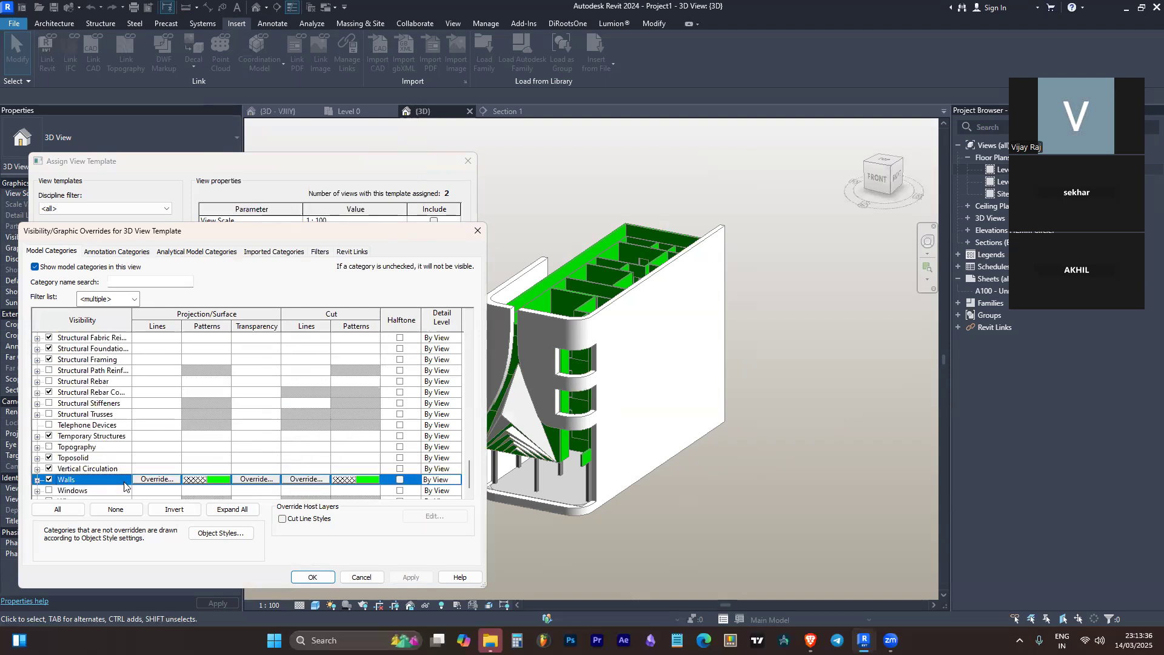
{"action": "left_click", "coordinate": [223, 480]}
{"action": "left_click", "coordinate": [324, 371]}
{"action": "scroll", "coordinate": [322, 107], "scroll_direction": "up", "scroll_amount": 3}
{"action": "scroll", "coordinate": [322, 108], "scroll_direction": "up", "scroll_amount": 3}
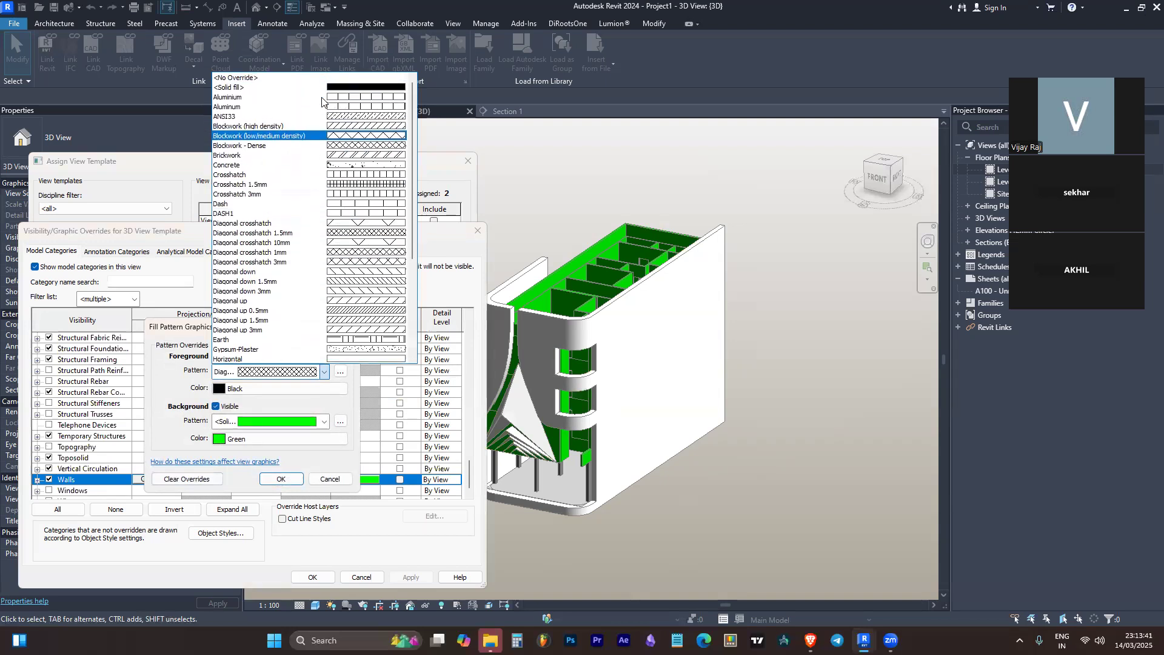
{"action": "left_click", "coordinate": [331, 87]}
Set the Walls surface foreground pattern color to White, save the 3D View Template and check the walls in the model
{"action": "left_click", "coordinate": [247, 390]}
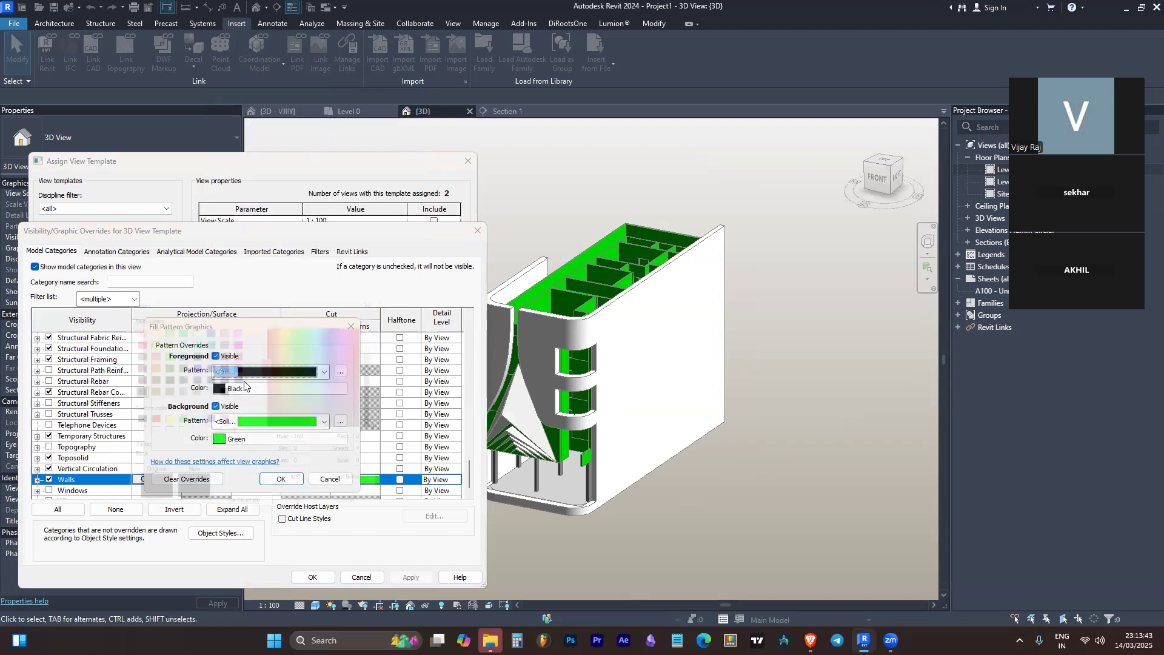
{"action": "left_click", "coordinate": [221, 390]}
{"action": "left_click", "coordinate": [237, 390]}
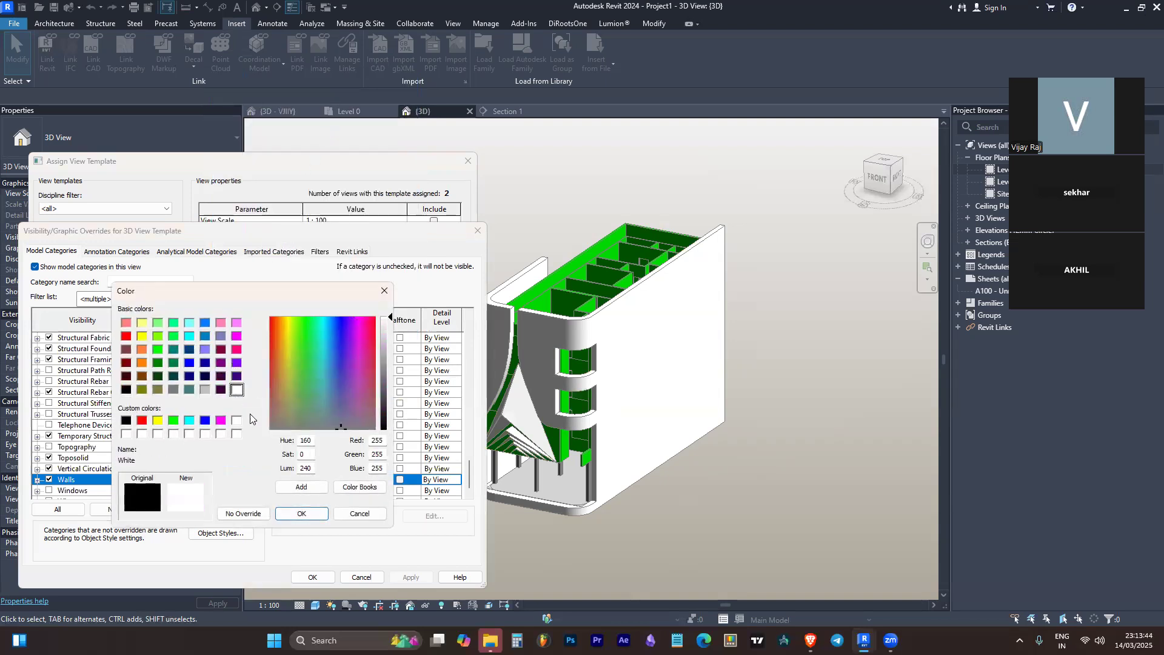
{"action": "left_click", "coordinate": [301, 513]}
{"action": "left_click", "coordinate": [281, 479]}
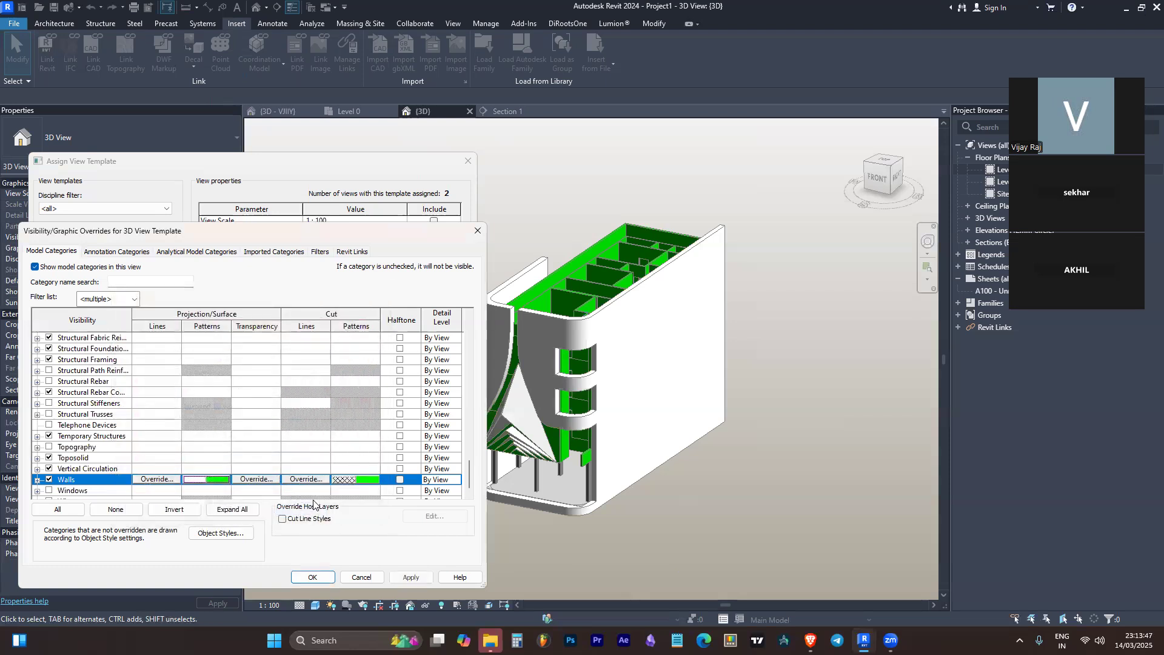
{"action": "left_click", "coordinate": [308, 576]}
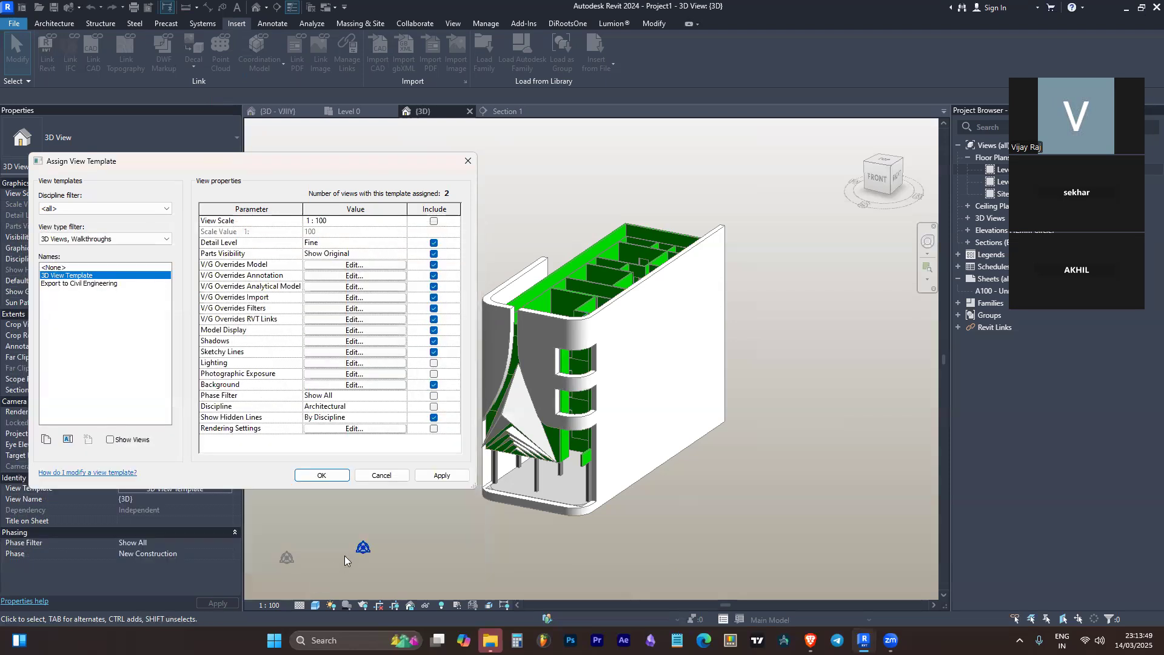
{"action": "left_click", "coordinate": [322, 475]}
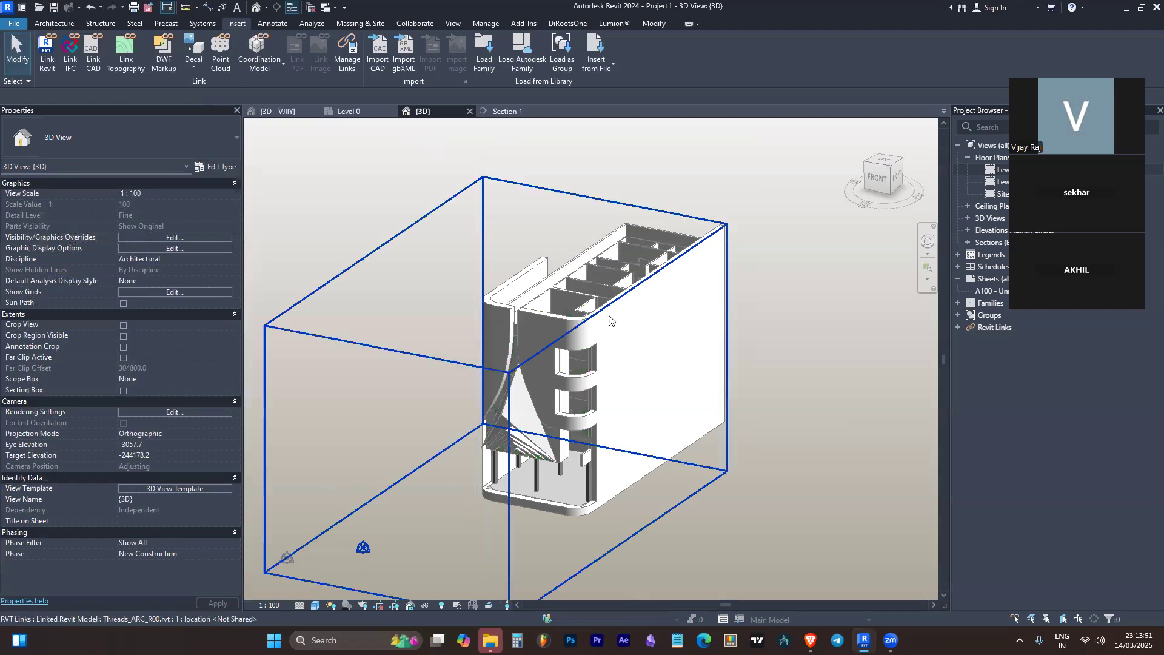
{"action": "scroll", "coordinate": [582, 401], "scroll_direction": "up", "scroll_amount": 3}
{"action": "scroll", "coordinate": [581, 401], "scroll_direction": "up", "scroll_amount": 2}
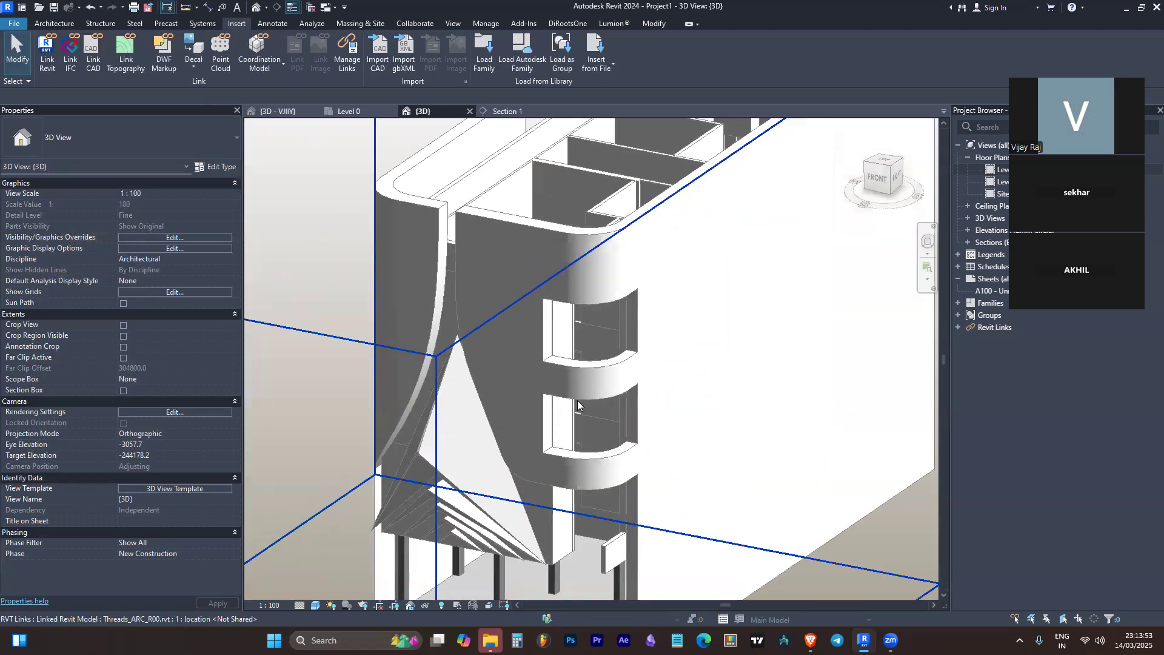
{"action": "scroll", "coordinate": [577, 400], "scroll_direction": "down", "scroll_amount": 6}
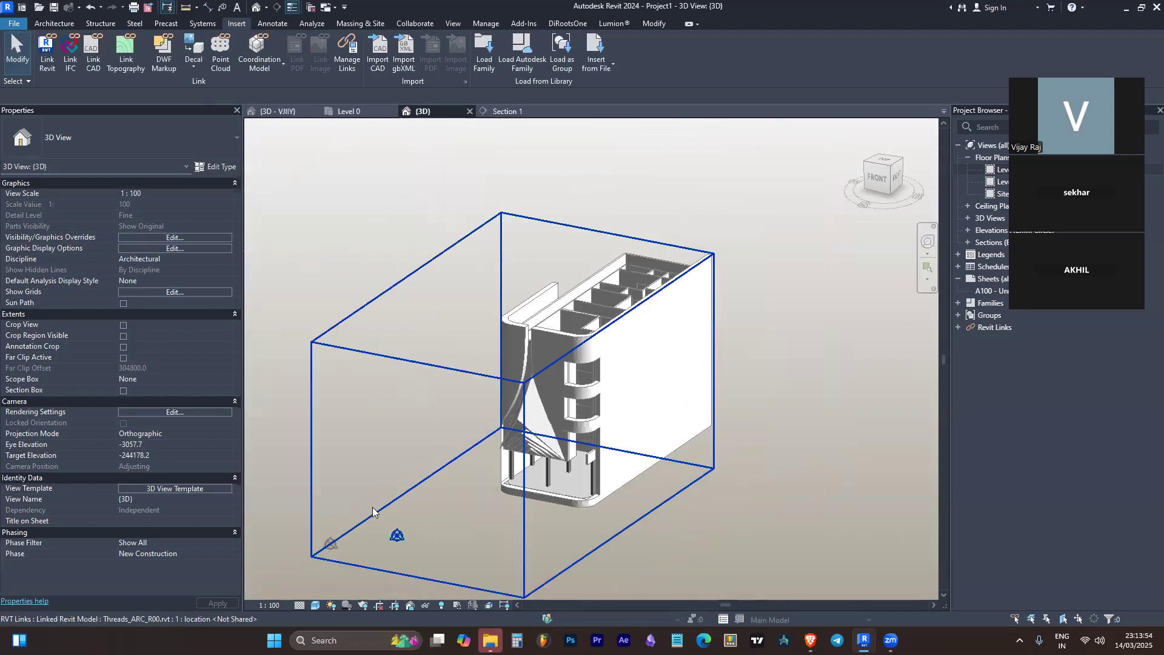
Try cast shadows with ambient shadows turned off in the 3D View Template and apply them to the view
{"action": "left_click", "coordinate": [143, 490]}
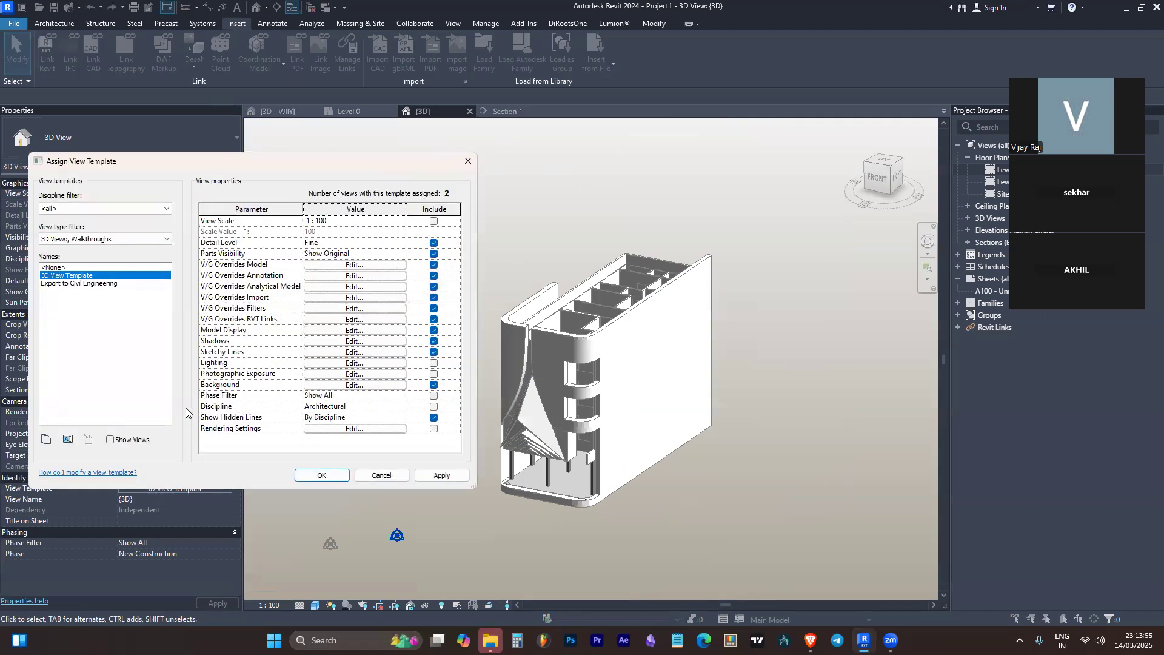
{"action": "left_click", "coordinate": [354, 341]}
{"action": "left_click", "coordinate": [243, 265]}
{"action": "left_click", "coordinate": [252, 267]}
{"action": "left_click", "coordinate": [251, 281]}
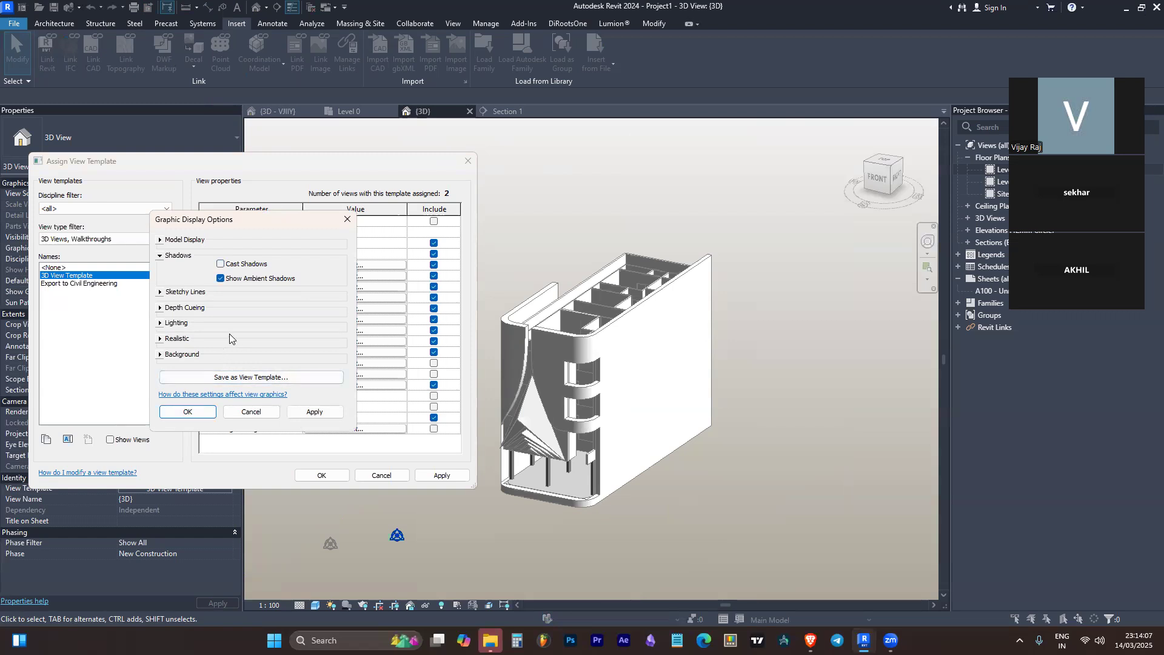
{"action": "left_click", "coordinate": [239, 267]}
{"action": "left_click", "coordinate": [204, 416]}
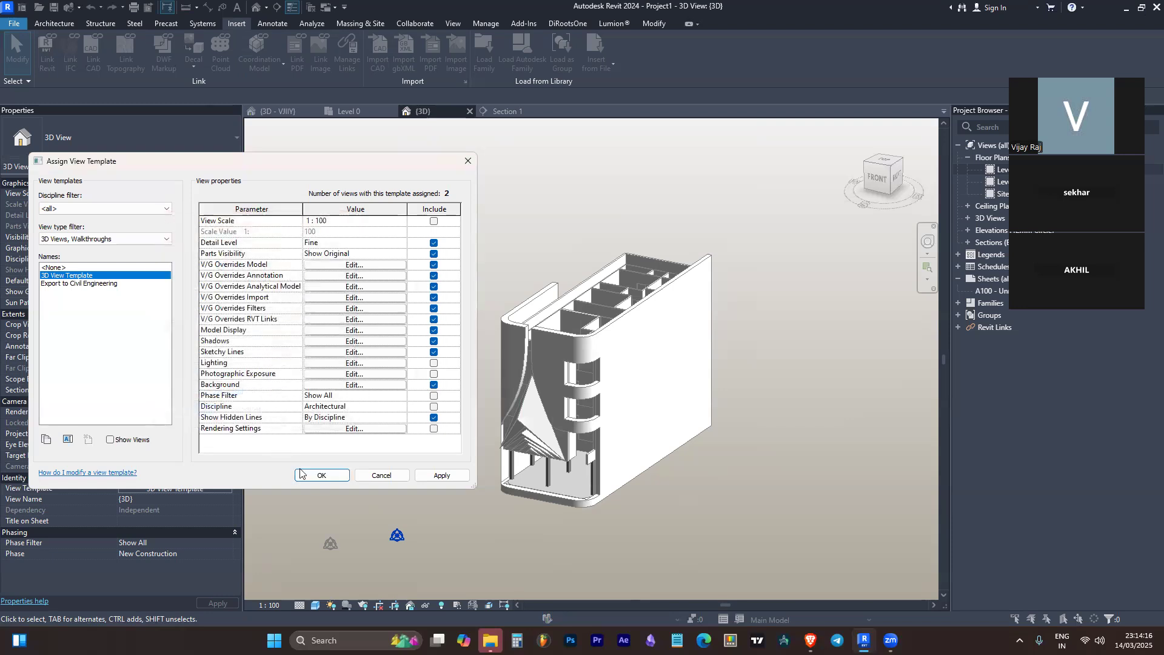
{"action": "left_click", "coordinate": [442, 476]}
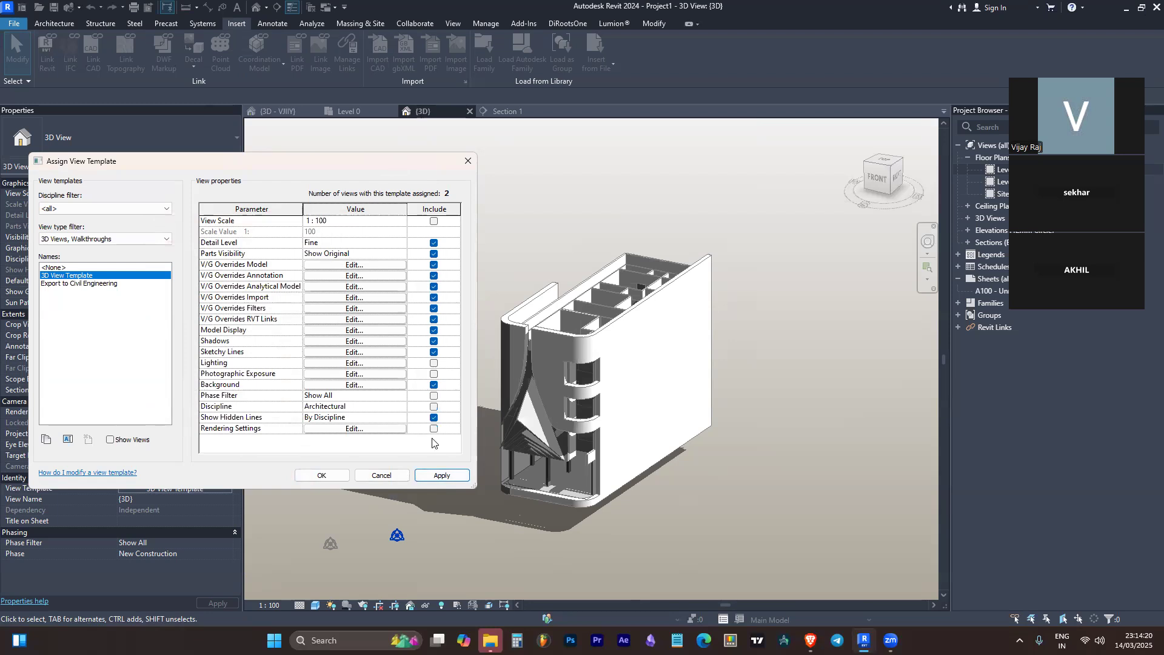
Turn off cast shadows and enable ambient shadows in the 3D View Template, apply the change, recheck the shadow settings and accept the template
{"action": "left_click_drag", "start_coordinate": [396, 162], "coordinate": [1055, 203]}
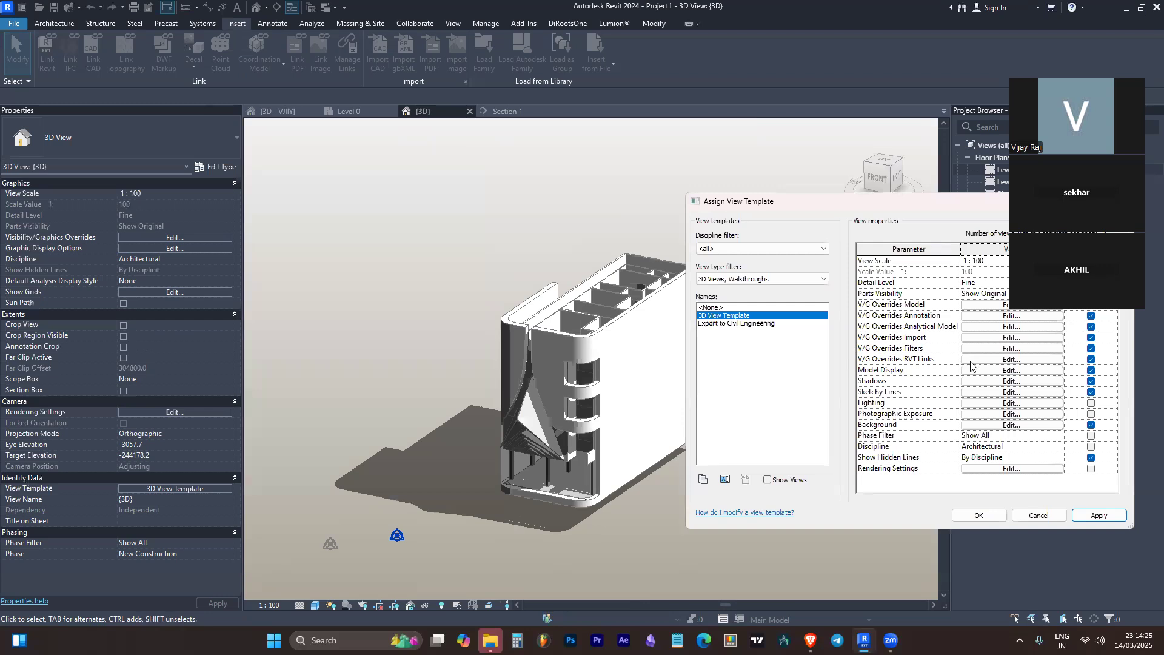
{"action": "left_click", "coordinate": [990, 381]}
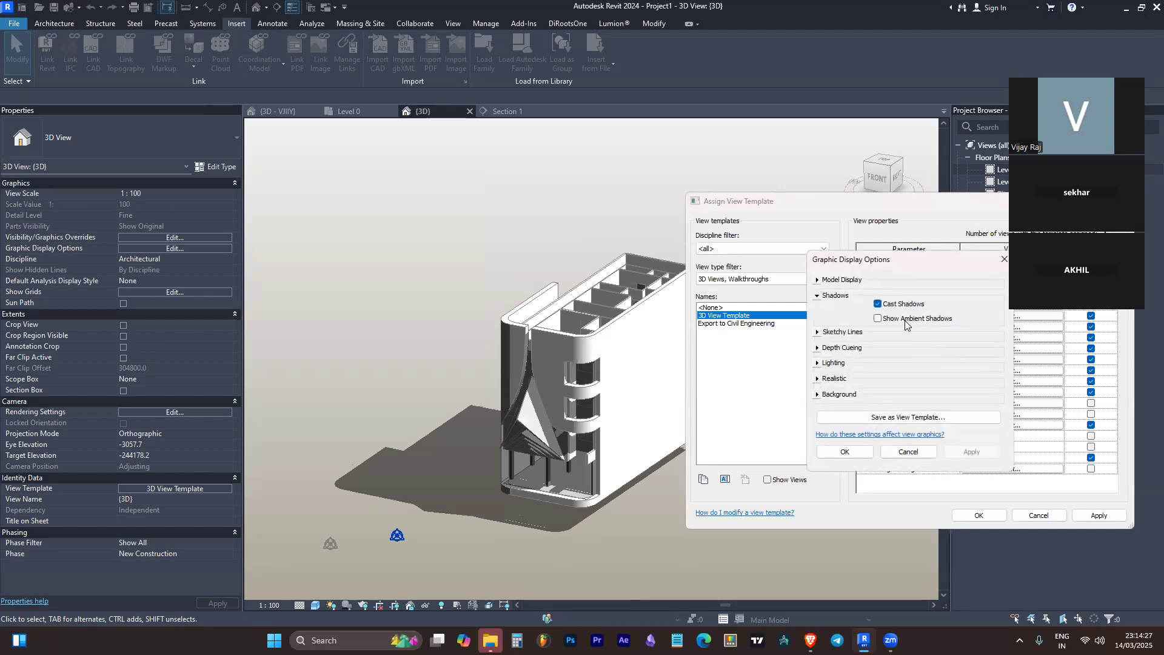
{"action": "left_click", "coordinate": [887, 305]}
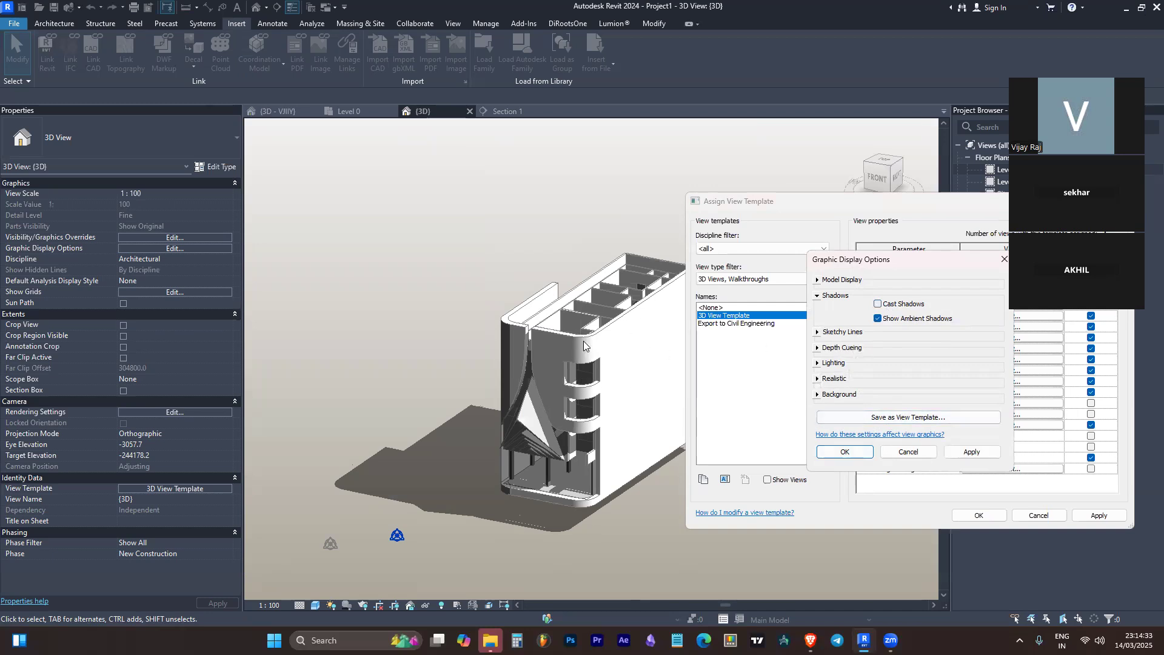
{"action": "left_click", "coordinate": [844, 452]}
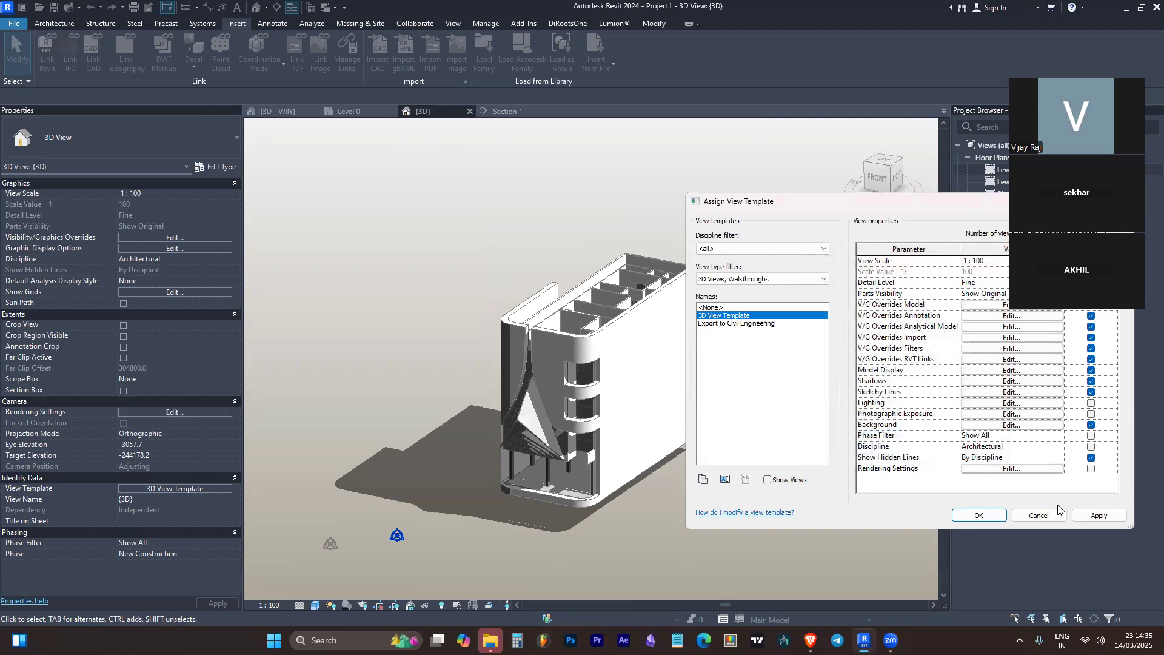
{"action": "left_click", "coordinate": [1099, 515]}
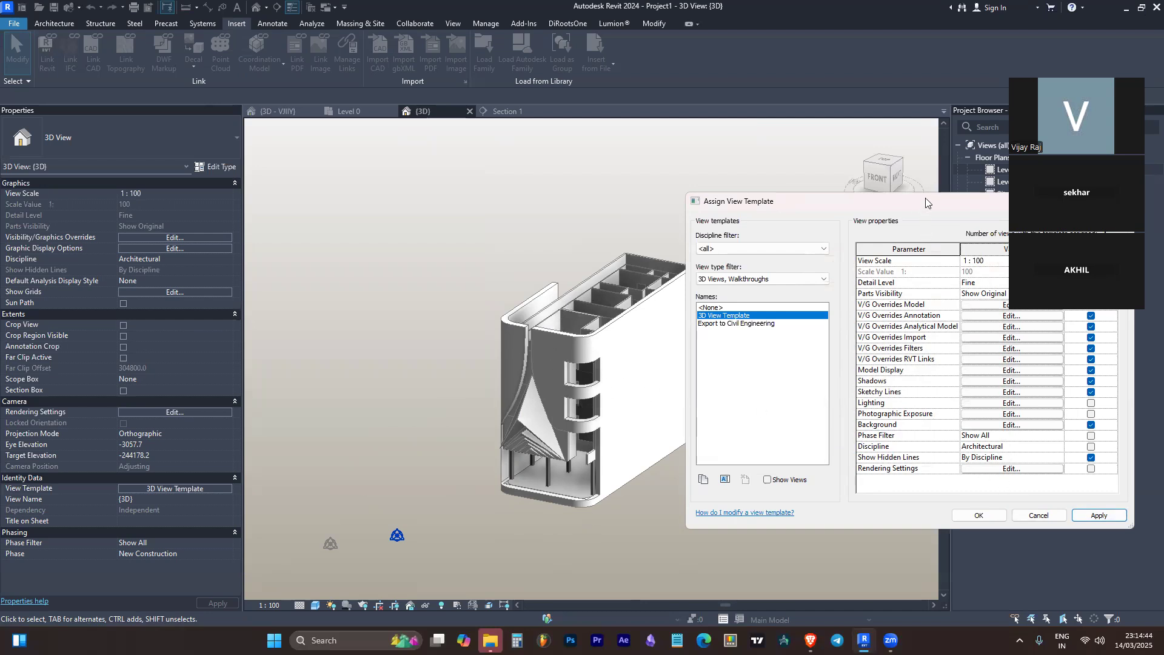
{"action": "left_click_drag", "start_coordinate": [926, 202], "coordinate": [196, 199]}
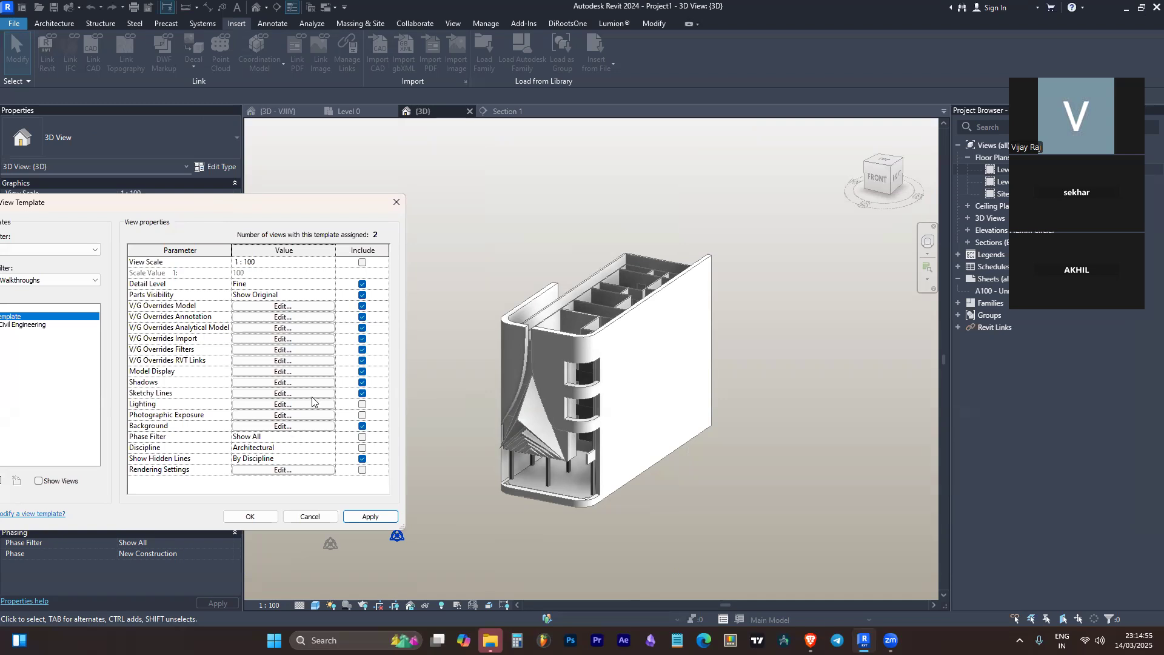
{"action": "left_click", "coordinate": [282, 383]}
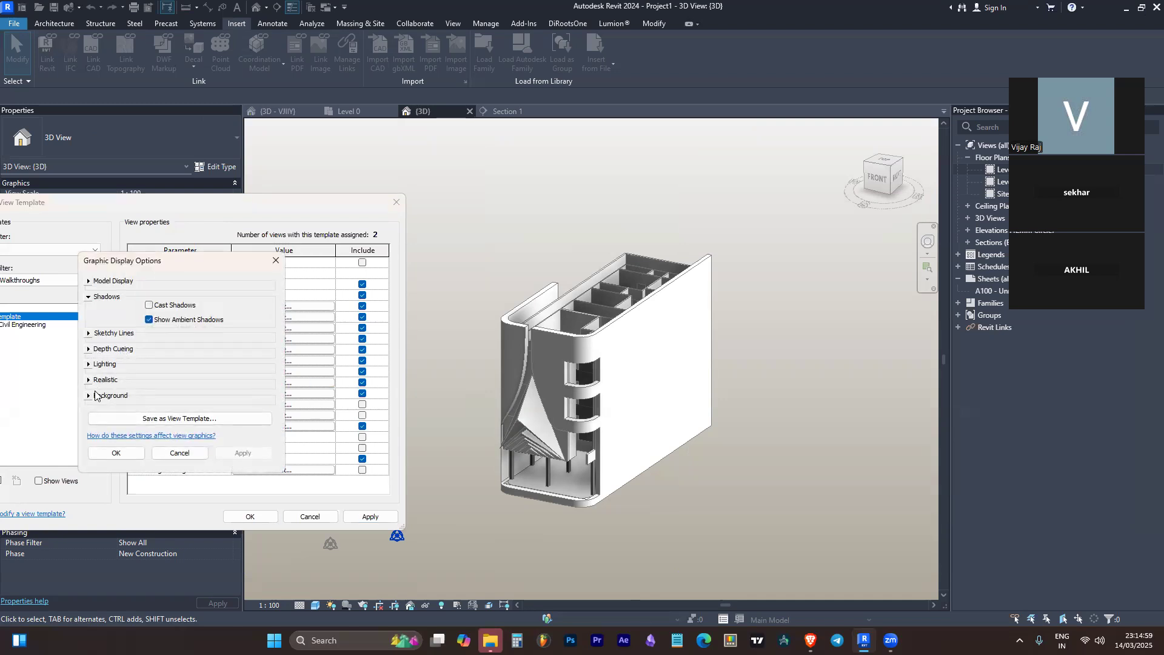
{"action": "left_click", "coordinate": [117, 454]}
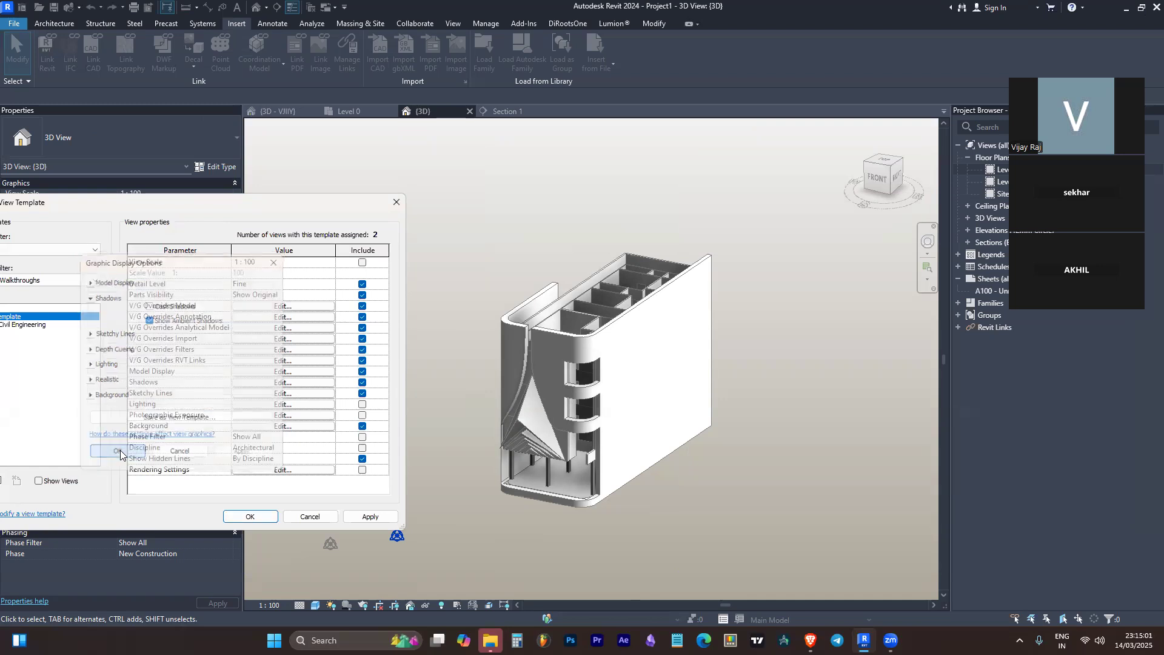
{"action": "left_click", "coordinate": [262, 519]}
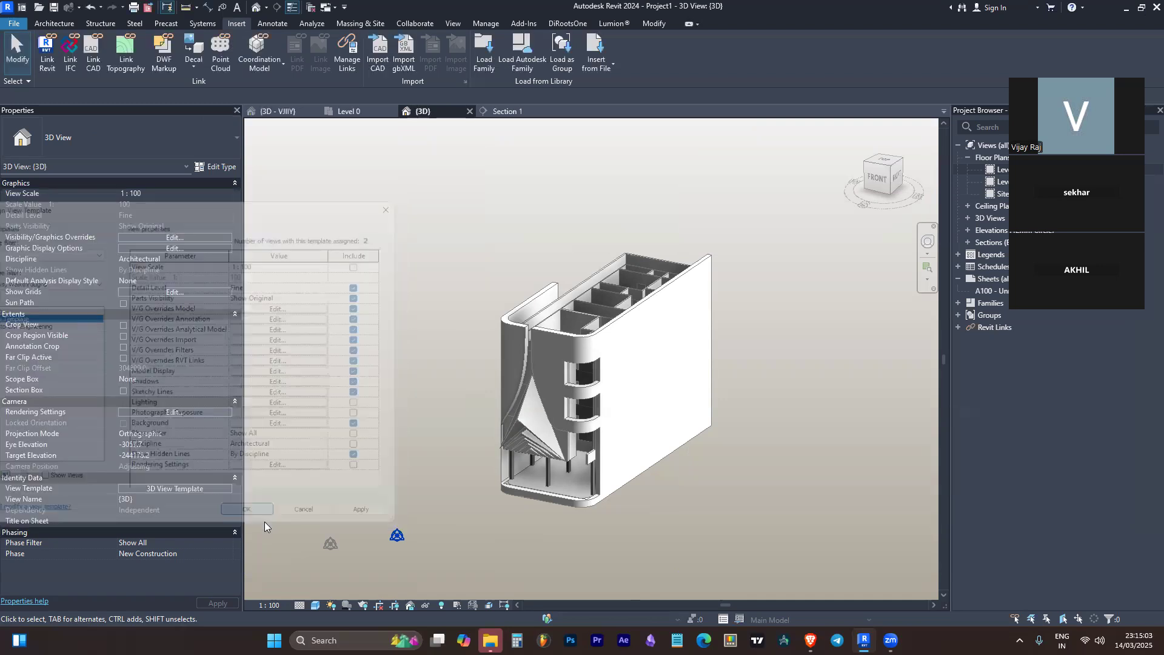
Inspect the ambient shading on the building's front, checking the triangular entrance piece and the outer shell of the linked model
{"action": "scroll", "coordinate": [570, 427], "scroll_direction": "up", "scroll_amount": 5}
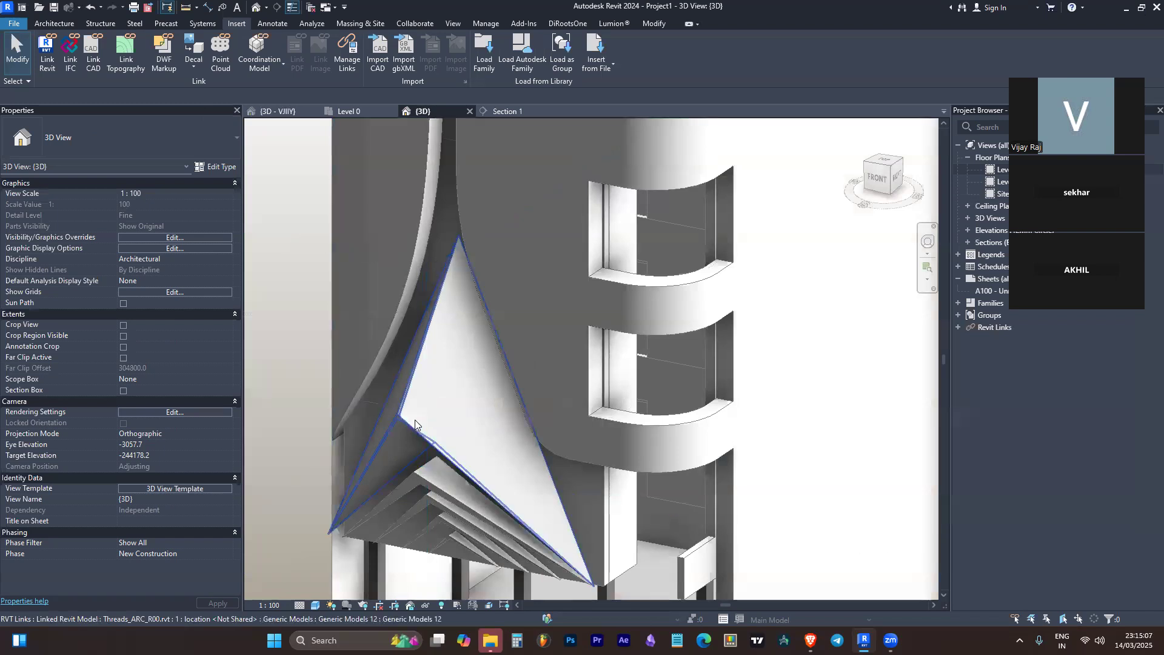
{"action": "left_click", "coordinate": [417, 420]}
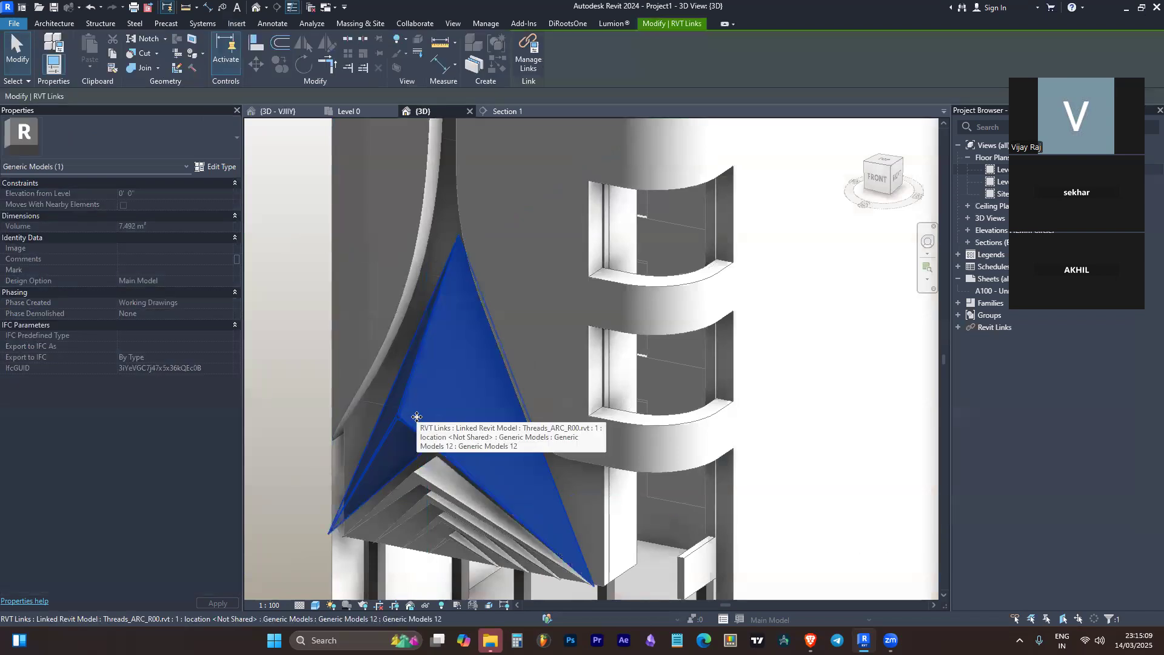
{"action": "scroll", "coordinate": [417, 417], "scroll_direction": "down", "scroll_amount": 5}
{"action": "key", "text": "Escape"}
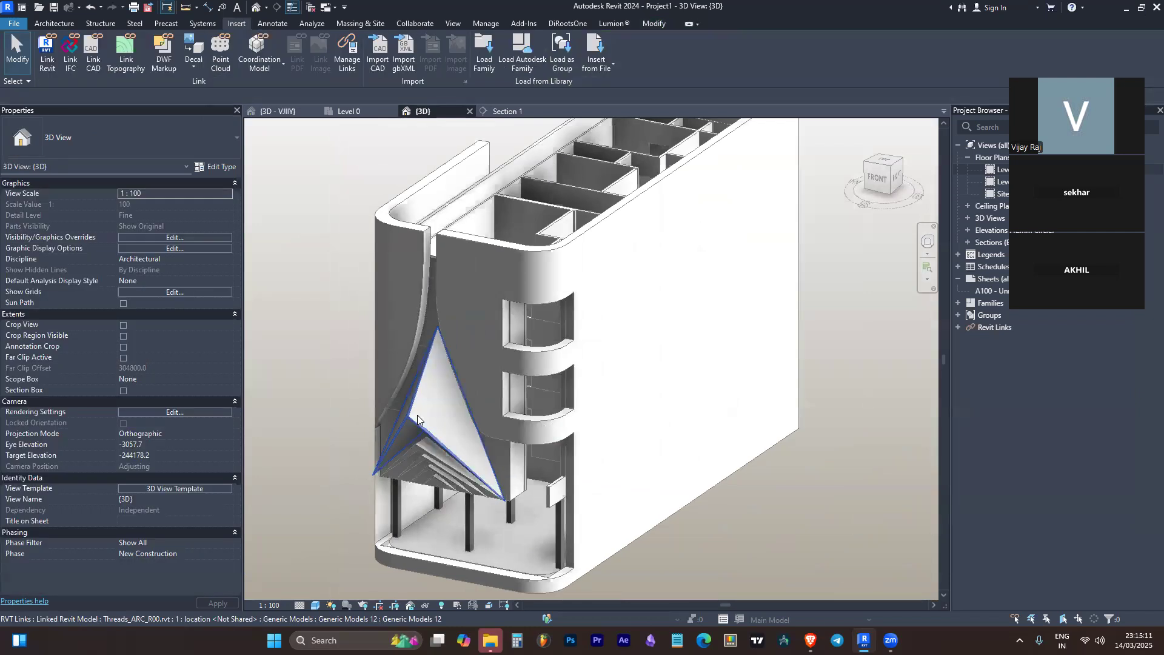
{"action": "scroll", "coordinate": [547, 337], "scroll_direction": "down", "scroll_amount": 3}
{"action": "left_click", "coordinate": [574, 326]}
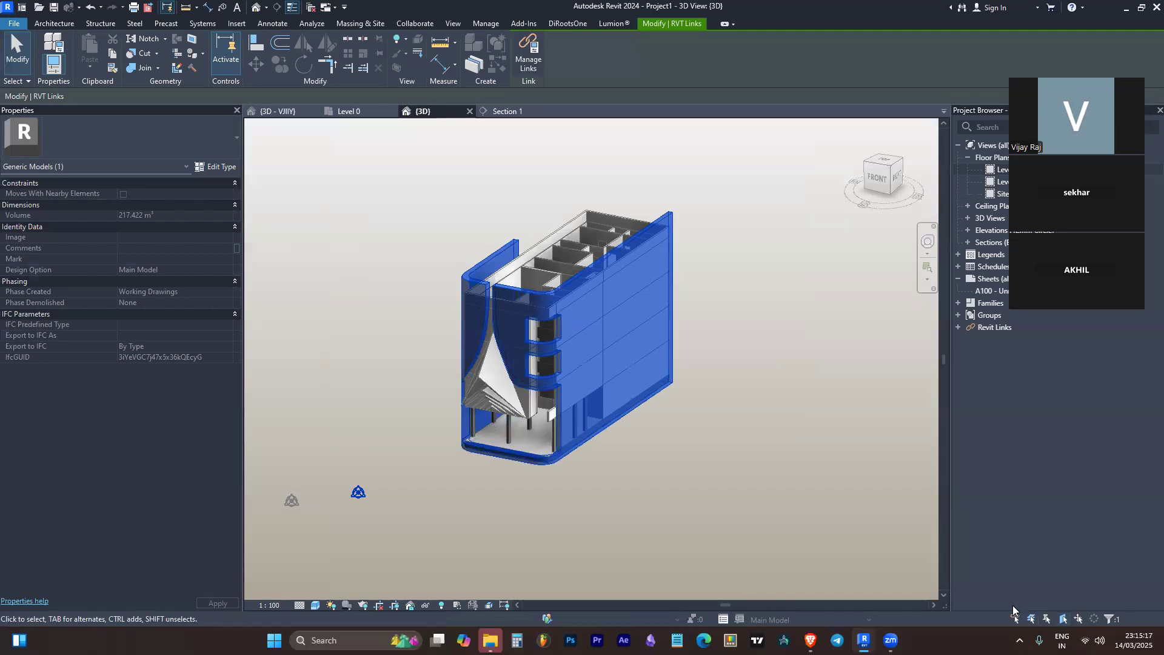
{"action": "left_click", "coordinate": [704, 398]}
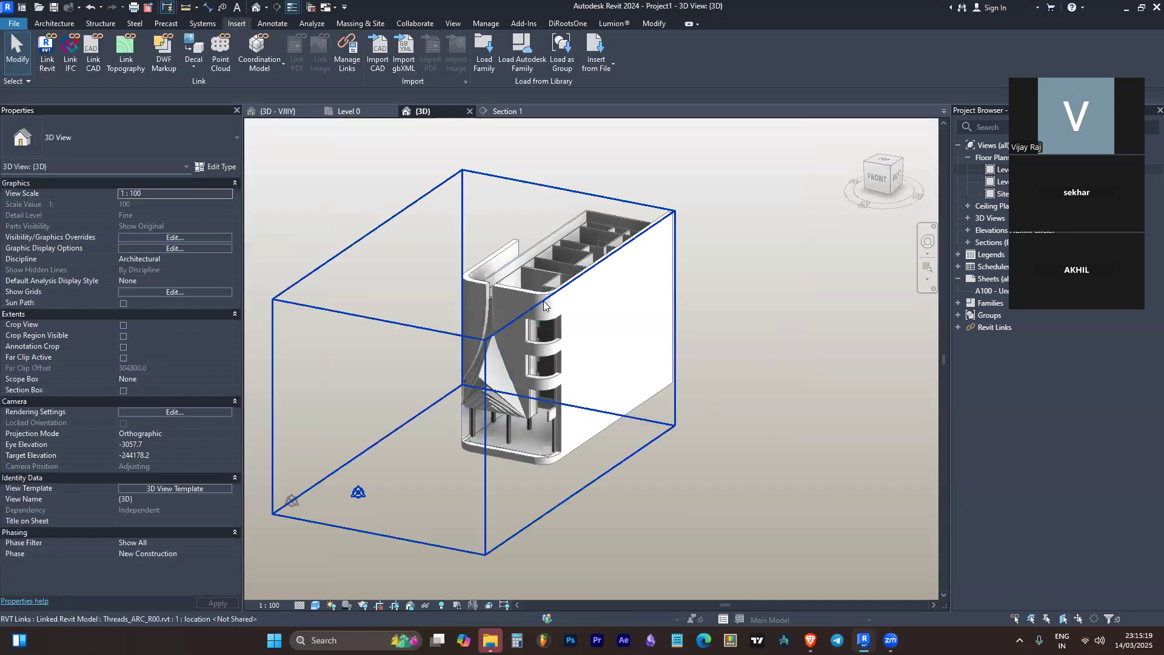
{"action": "left_click", "coordinate": [627, 304]}
{"action": "scroll", "coordinate": [626, 291], "scroll_direction": "down", "scroll_amount": 3}
{"action": "key", "text": "Escape"}
Examine the linked building from several sides along with the separate flat panel lying away from it
{"action": "middle_click_drag", "start_coordinate": [424, 376], "coordinate": [530, 388], "text": "shift"}
{"action": "scroll", "coordinate": [498, 372], "scroll_direction": "down", "scroll_amount": 2}
{"action": "middle_click", "coordinate": [540, 156]}
{"action": "middle_click", "coordinate": [540, 156]}
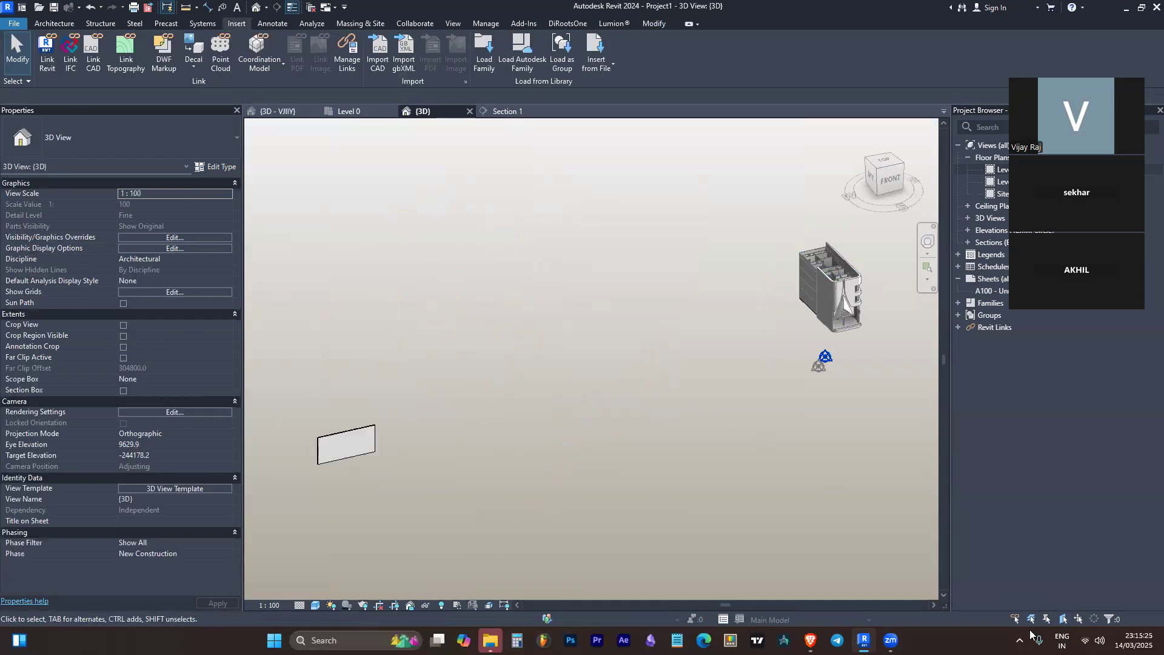
{"action": "left_click", "coordinate": [837, 299]}
{"action": "key", "text": "Escape"}
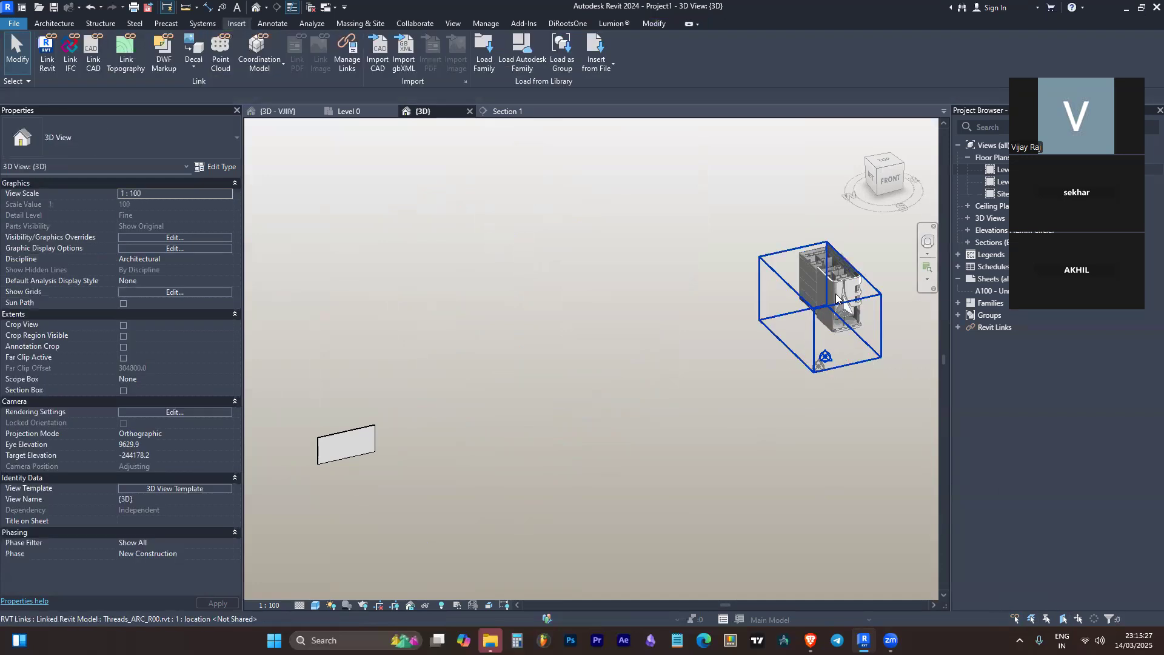
{"action": "scroll", "coordinate": [849, 303], "scroll_direction": "up", "scroll_amount": 4}
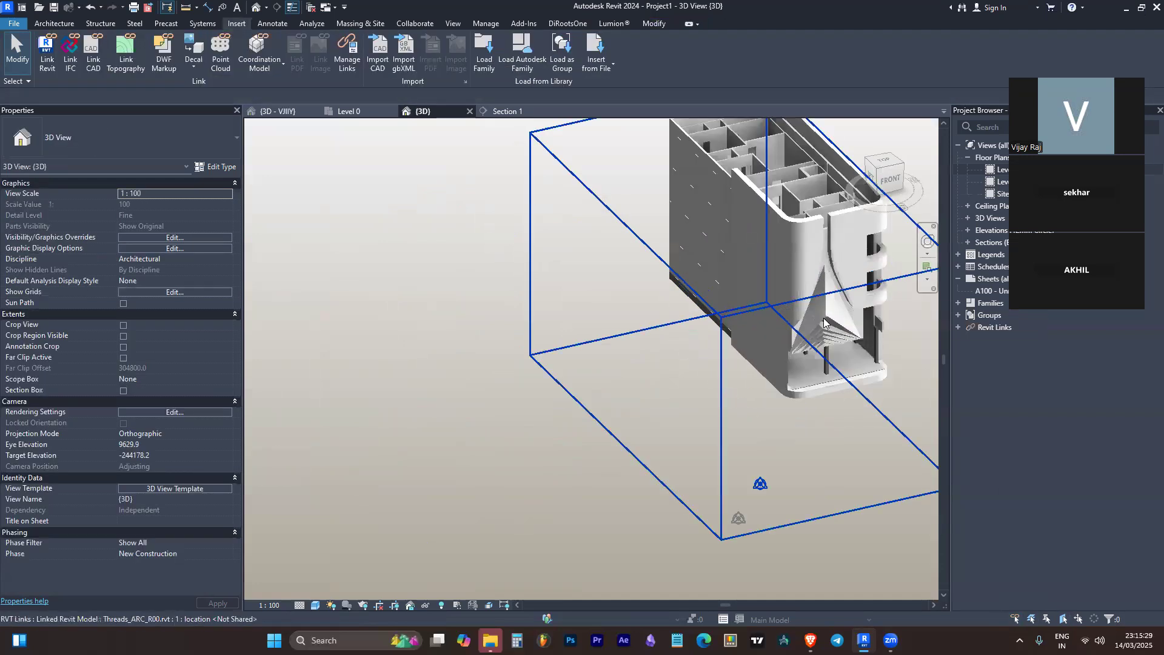
{"action": "scroll", "coordinate": [625, 342], "scroll_direction": "down", "scroll_amount": 2}
{"action": "left_click", "coordinate": [741, 323]}
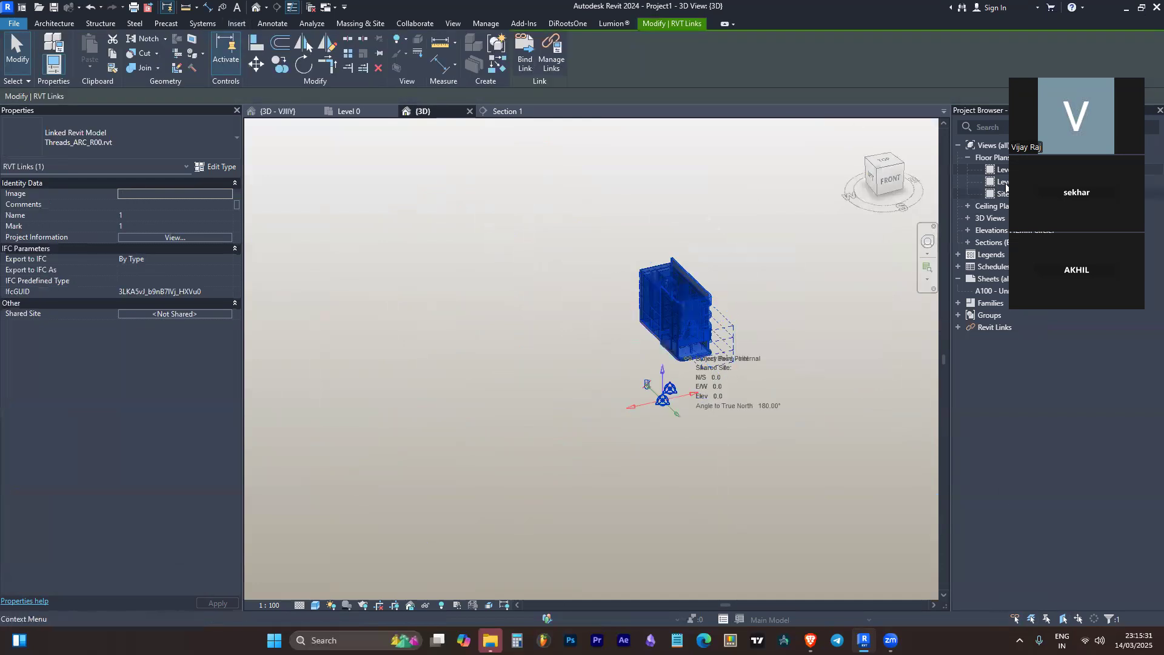
{"action": "middle_click_drag", "start_coordinate": [740, 281], "coordinate": [610, 388], "text": "shift"}
{"action": "key", "text": "Escape"}
{"action": "scroll", "coordinate": [698, 351], "scroll_direction": "up", "scroll_amount": 2}
{"action": "middle_click_drag", "start_coordinate": [517, 319], "coordinate": [633, 273], "text": "shift"}
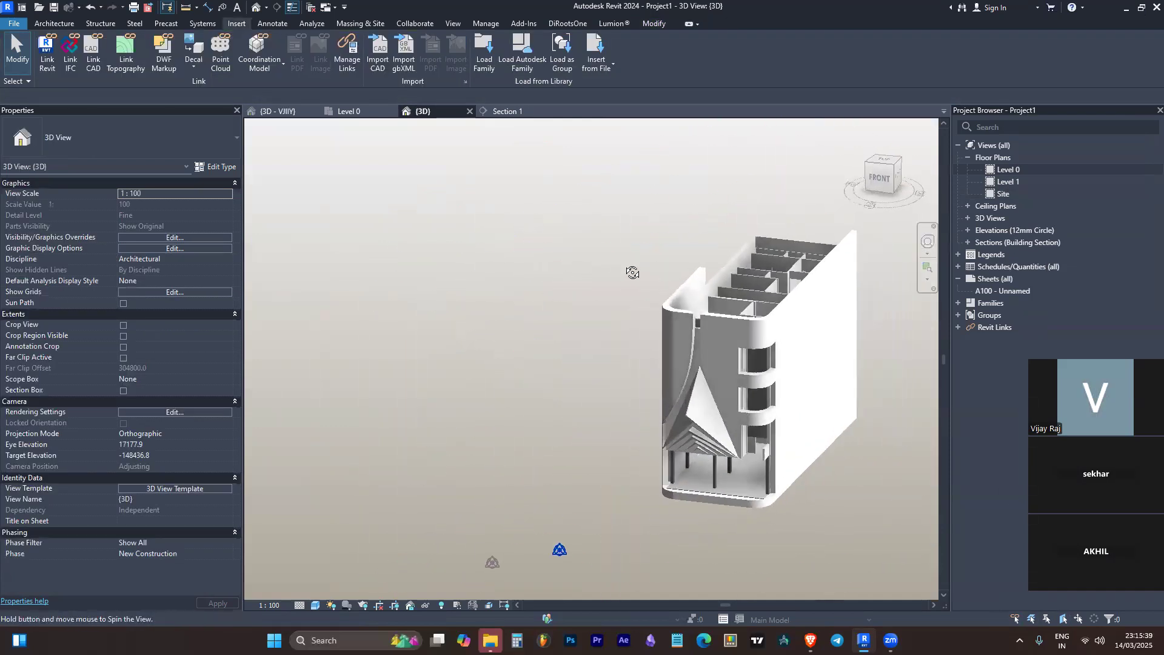
{"action": "scroll", "coordinate": [698, 274], "scroll_direction": "down", "scroll_amount": 8}
{"action": "scroll", "coordinate": [466, 272], "scroll_direction": "up", "scroll_amount": 3}
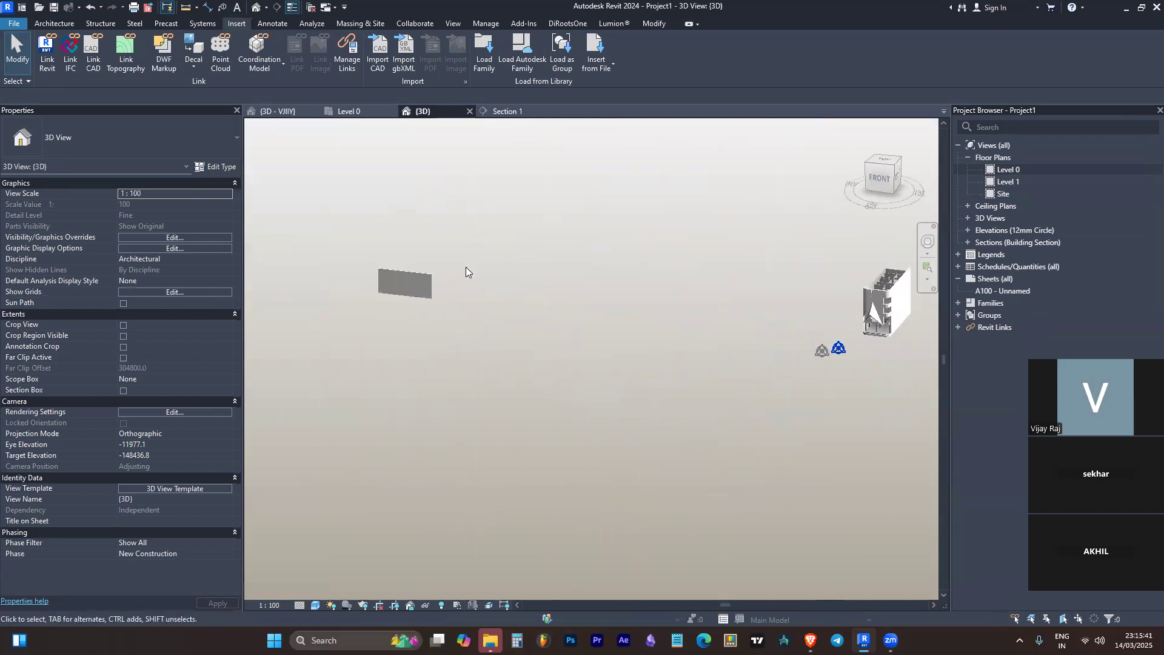
Examine the separate exterior wall panel, select the linked building to check its extent, and clear the selection
{"action": "scroll", "coordinate": [437, 279], "scroll_direction": "up", "scroll_amount": 3}
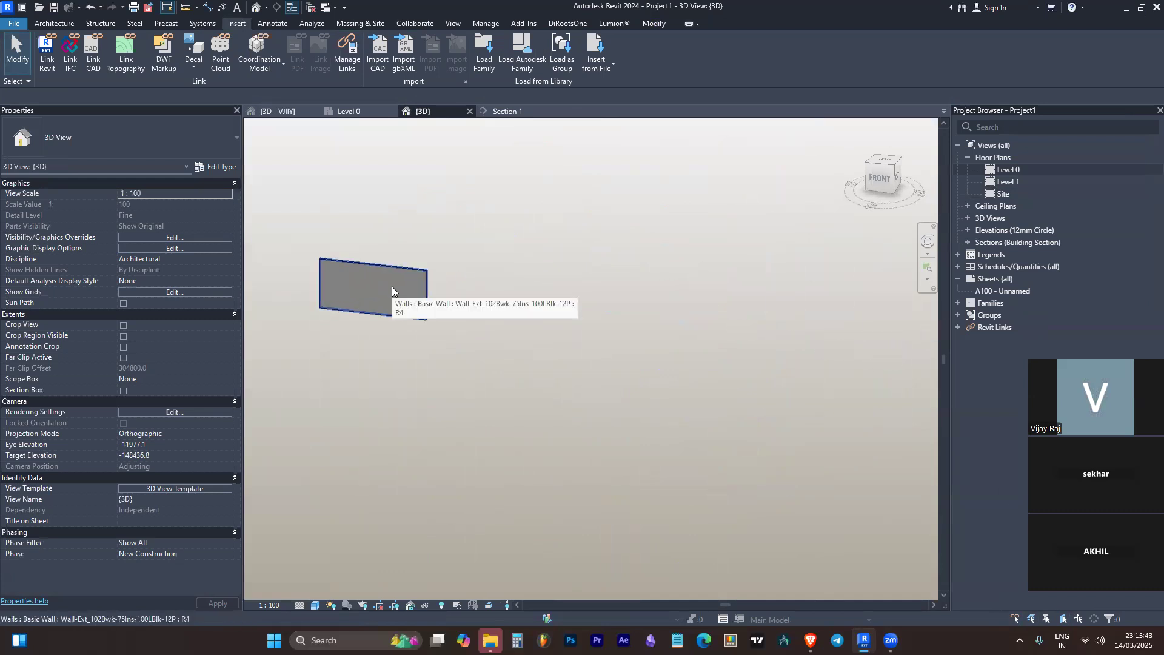
{"action": "scroll", "coordinate": [392, 291], "scroll_direction": "down", "scroll_amount": 6}
{"action": "scroll", "coordinate": [607, 294], "scroll_direction": "up", "scroll_amount": 3}
{"action": "scroll", "coordinate": [593, 288], "scroll_direction": "up", "scroll_amount": 3}
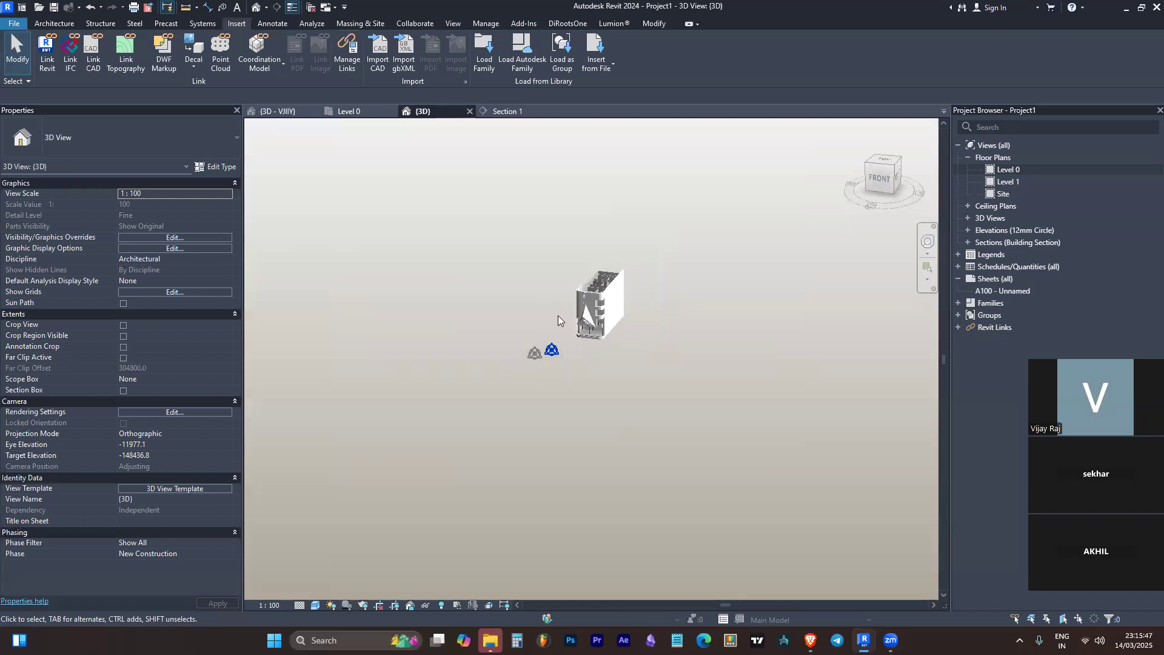
{"action": "left_click", "coordinate": [575, 292]}
{"action": "scroll", "coordinate": [585, 309], "scroll_direction": "up", "scroll_amount": 5}
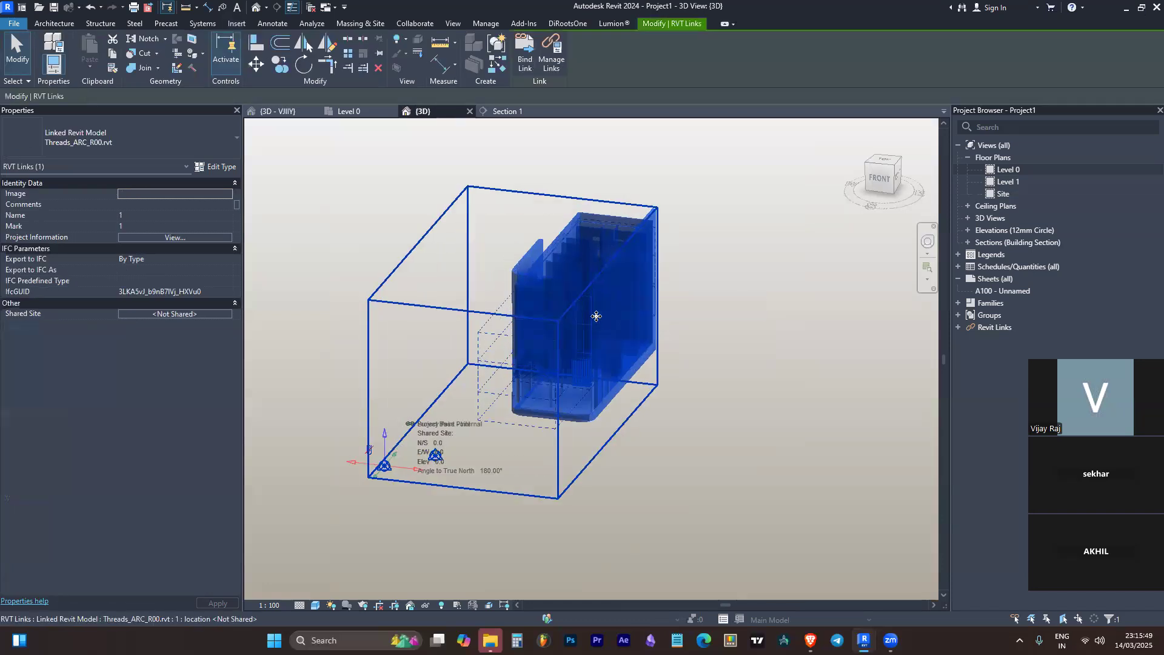
{"action": "key", "text": "Escape"}
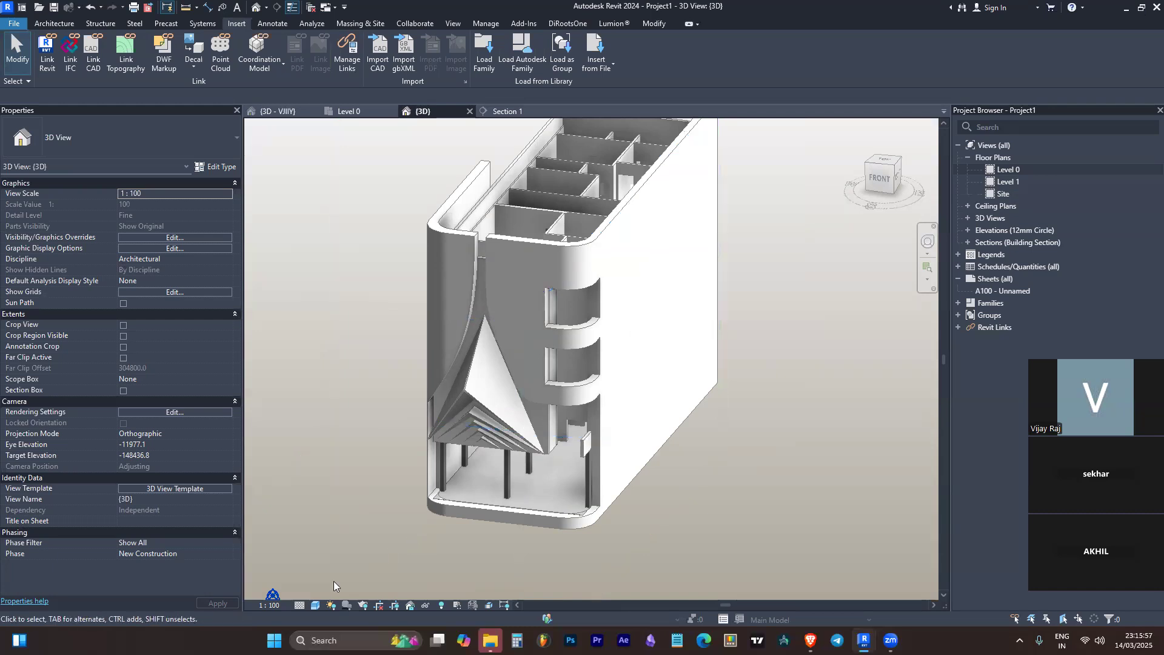
Try to set the 3D view's visual style to Consistent Colors and check the linked building's appearance
{"action": "left_click", "coordinate": [316, 605]}
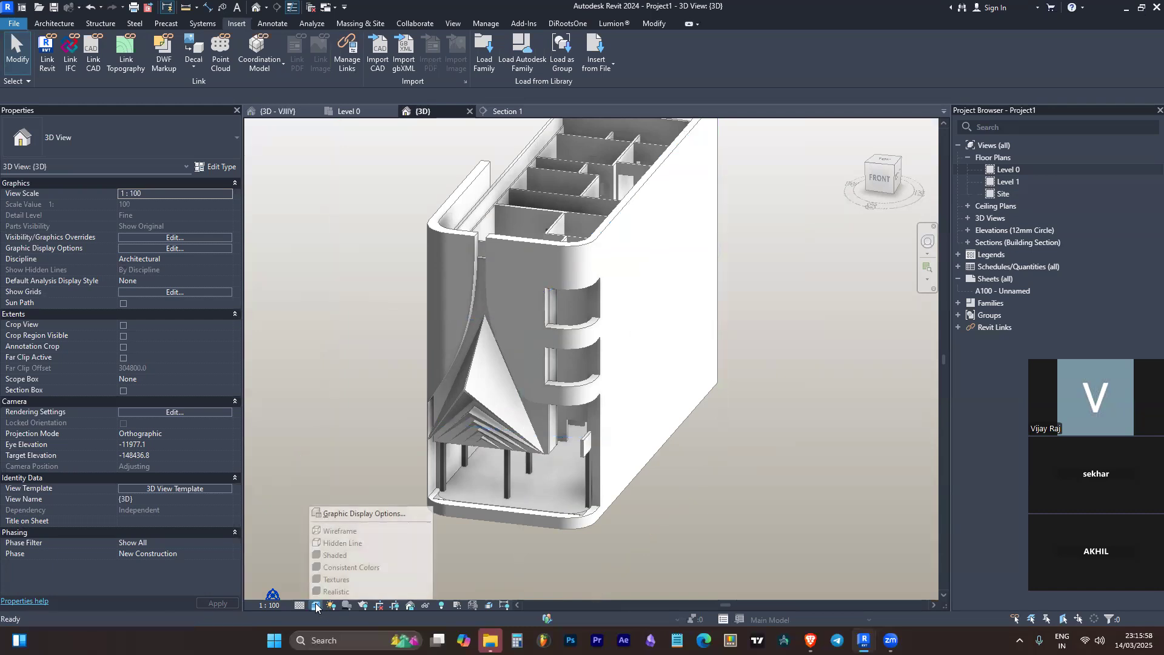
{"action": "left_click", "coordinate": [361, 567]}
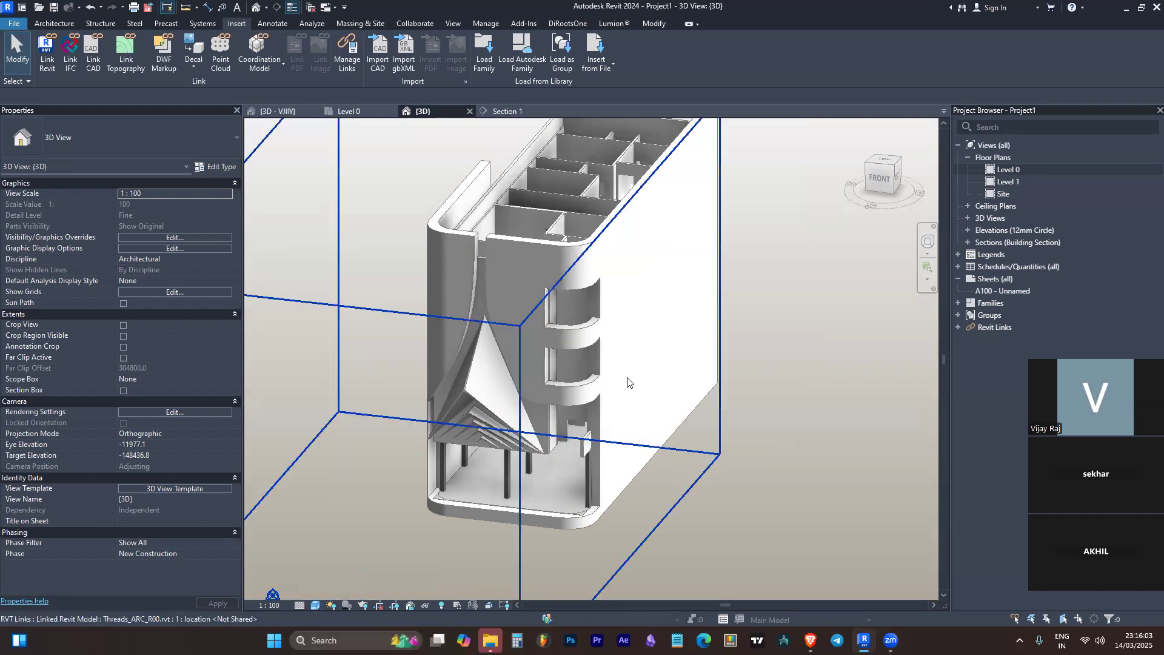
{"action": "scroll", "coordinate": [699, 397], "scroll_direction": "down", "scroll_amount": 4}
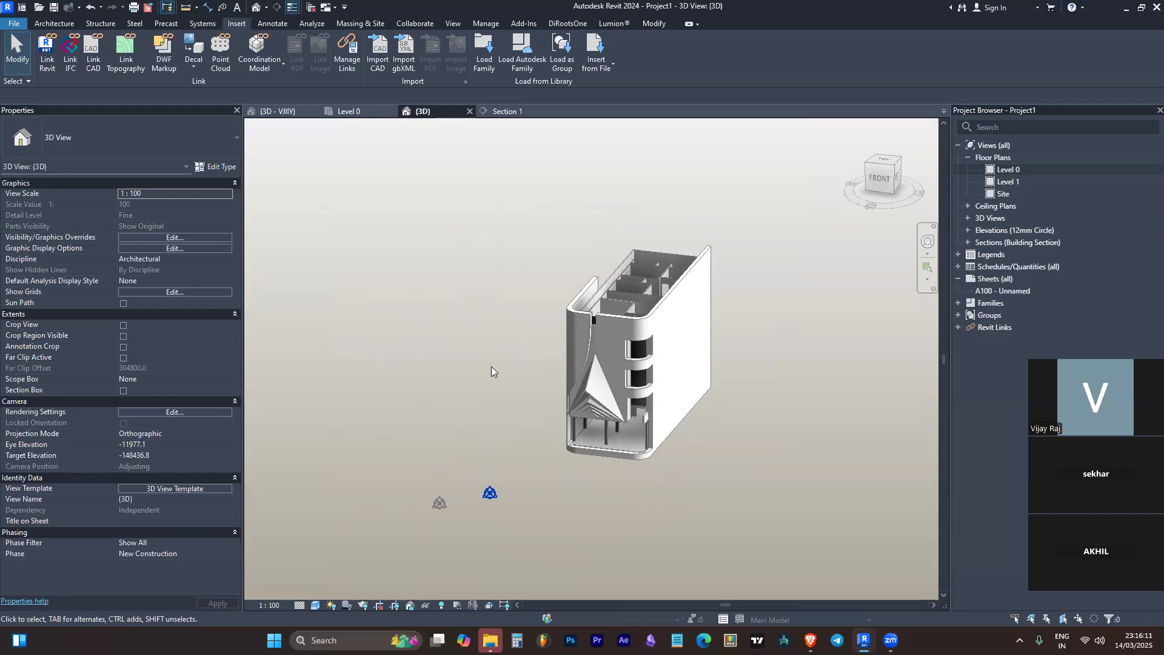
{"action": "left_click", "coordinate": [684, 304]}
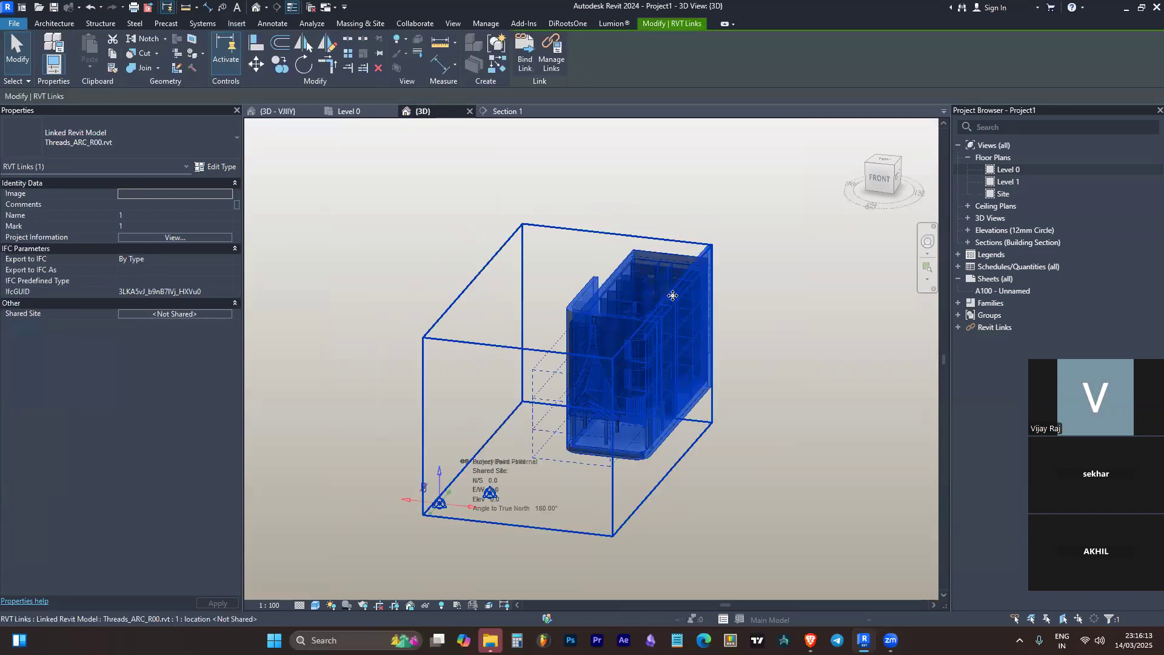
{"action": "left_click", "coordinate": [850, 344]}
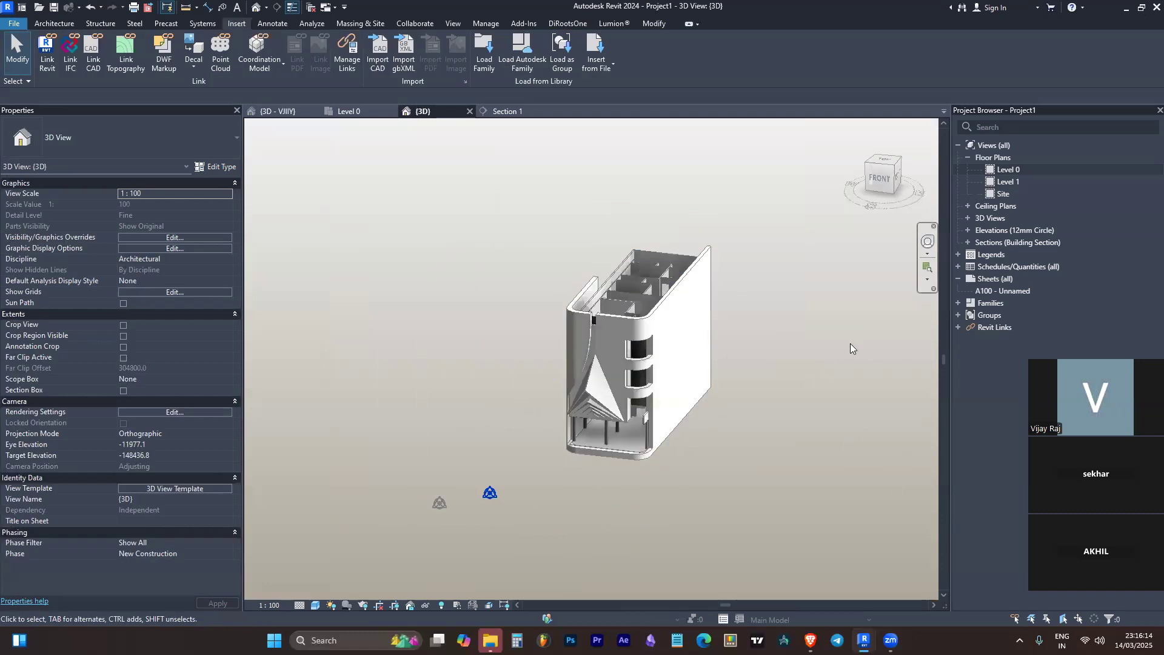
{"action": "left_click", "coordinate": [595, 393]}
{"action": "scroll", "coordinate": [669, 380], "scroll_direction": "up", "scroll_amount": 3}
{"action": "key", "text": "Escape"}
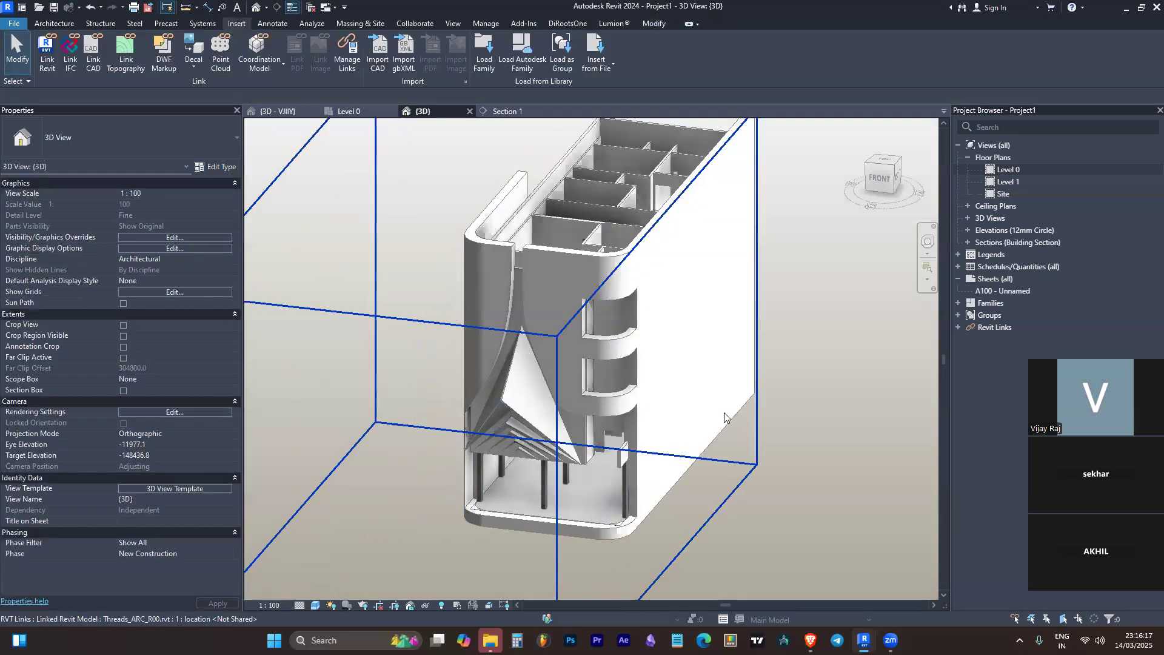
Examine the linked building's interior partitions and rear from above, returning to the front side
{"action": "scroll", "coordinate": [620, 473], "scroll_direction": "up", "scroll_amount": 4}
{"action": "middle_click_drag", "start_coordinate": [621, 467], "coordinate": [551, 331], "text": "shift"}
{"action": "left_click", "coordinate": [551, 331]}
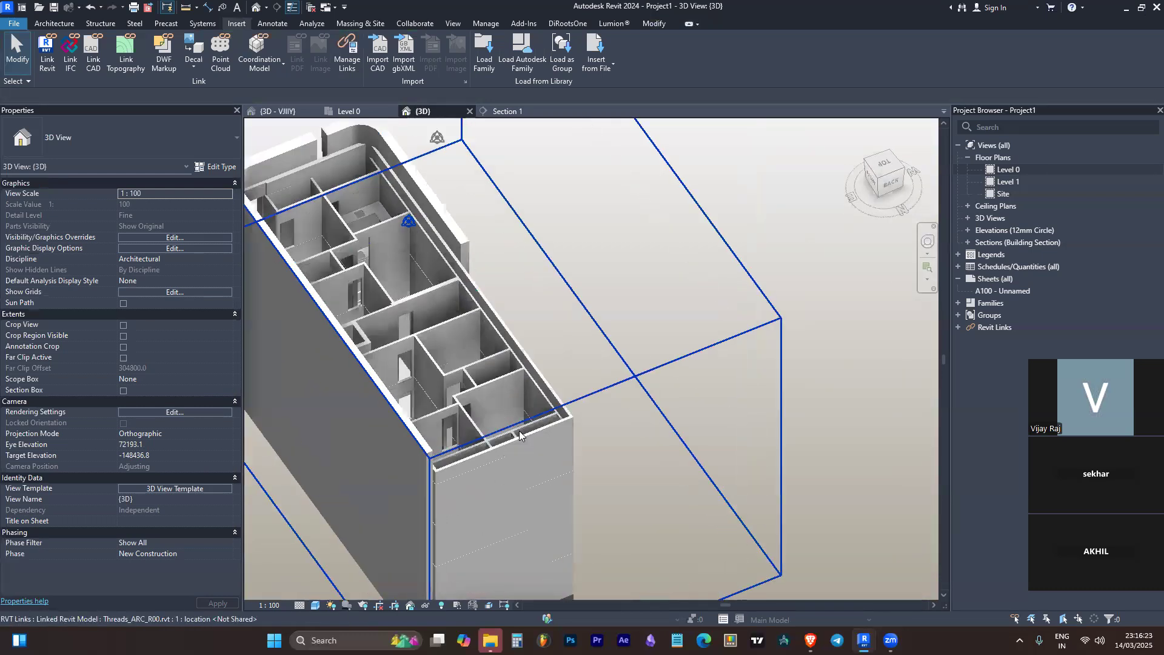
{"action": "scroll", "coordinate": [566, 406], "scroll_direction": "up", "scroll_amount": 3}
{"action": "middle_click_drag", "start_coordinate": [566, 406], "coordinate": [873, 330], "text": "shift"}
{"action": "key", "text": "Escape"}
{"action": "scroll", "coordinate": [463, 317], "scroll_direction": "down", "scroll_amount": 2}
{"action": "middle_click_drag", "start_coordinate": [464, 317], "coordinate": [689, 322], "text": "shift"}
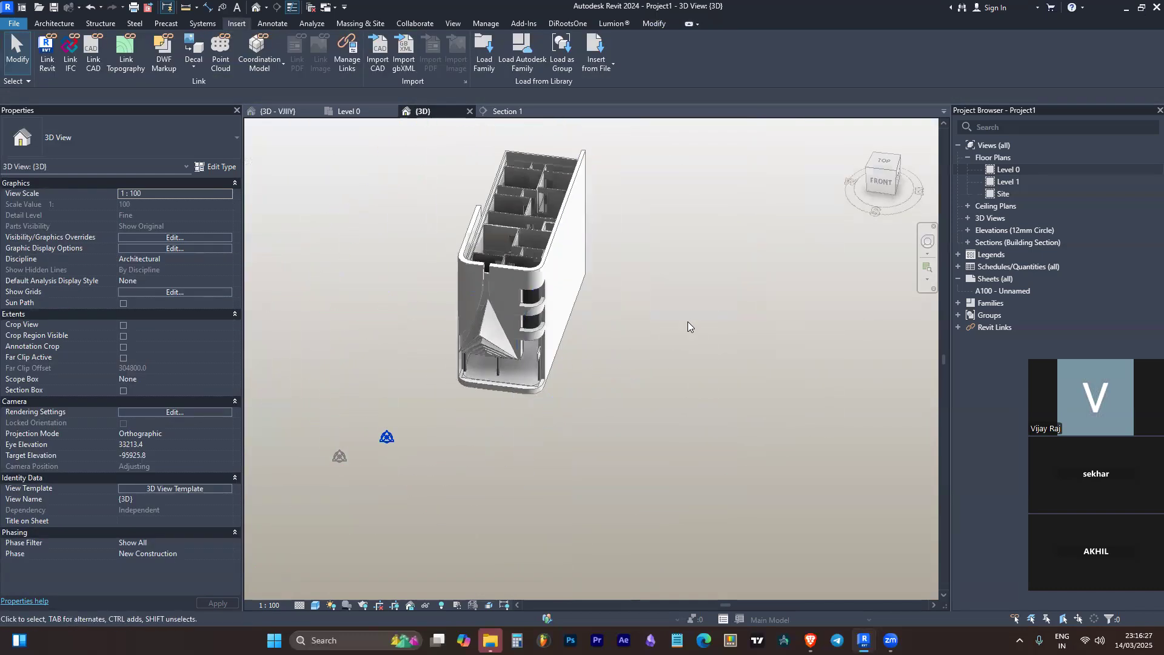
Open the Level 0 floor plan and examine the separate wall's position relative to the linked model's grids
{"action": "double_click", "coordinate": [1033, 170]}
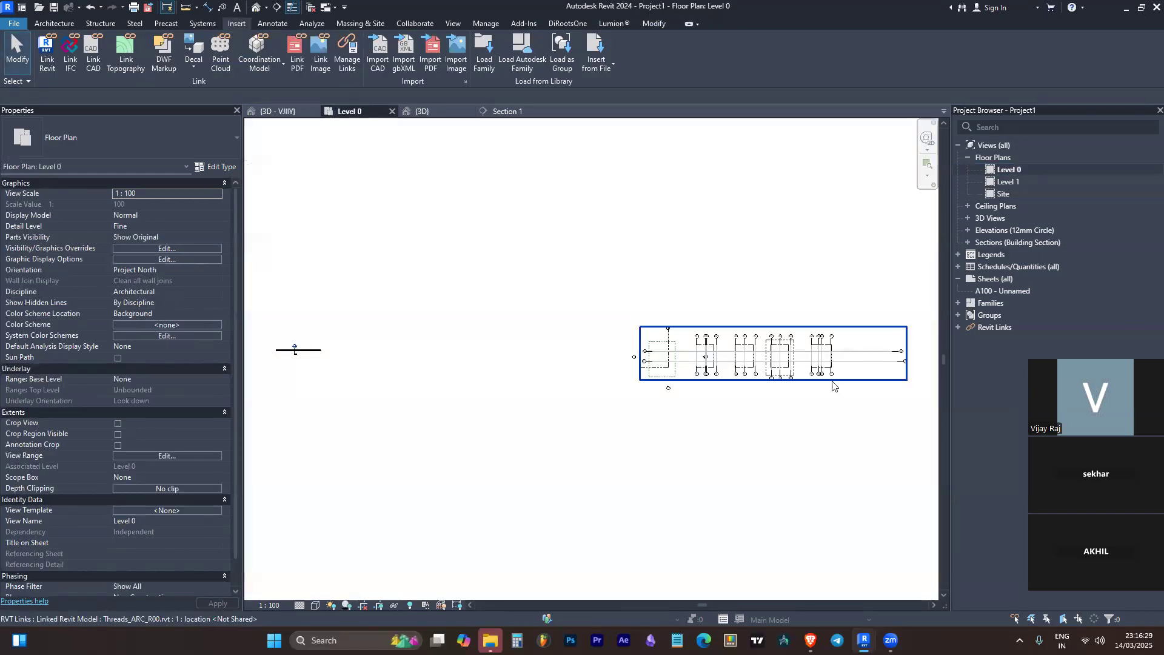
{"action": "scroll", "coordinate": [650, 369], "scroll_direction": "up", "scroll_amount": 5}
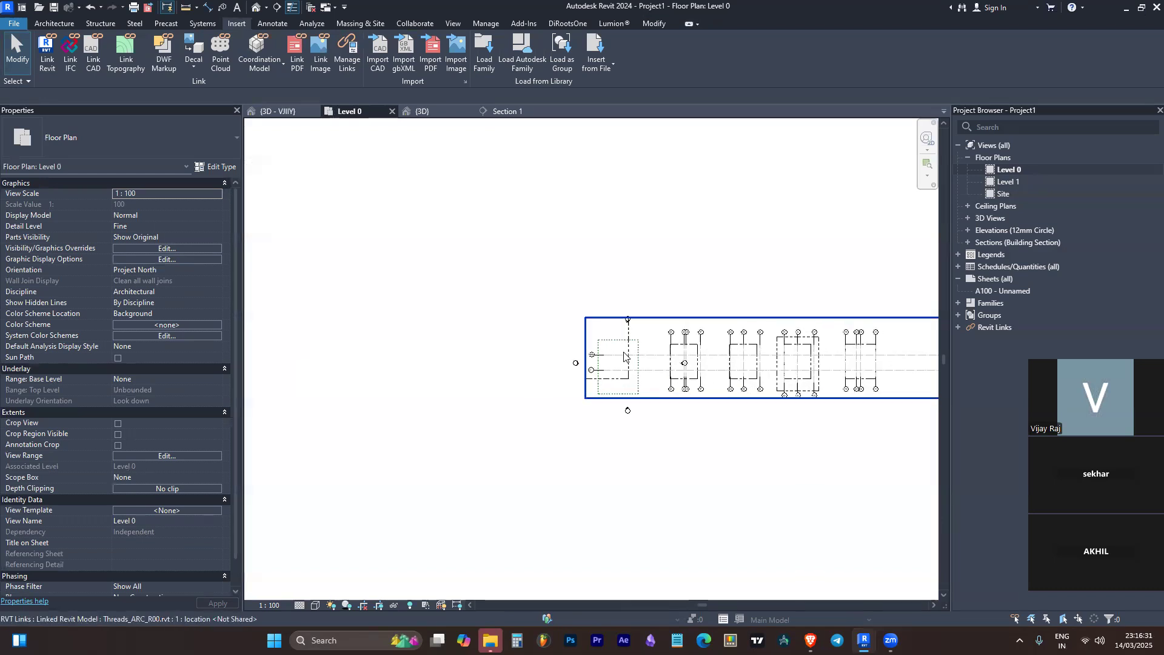
{"action": "scroll", "coordinate": [634, 374], "scroll_direction": "down", "scroll_amount": 6}
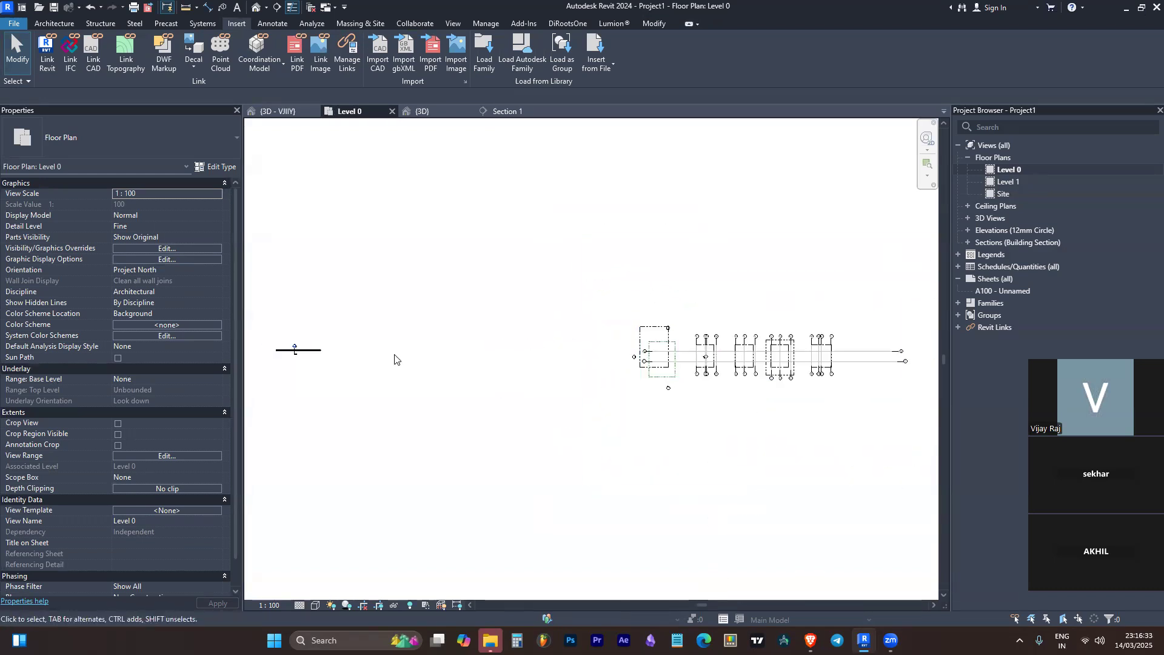
{"action": "scroll", "coordinate": [295, 351], "scroll_direction": "up", "scroll_amount": 3}
{"action": "scroll", "coordinate": [499, 380], "scroll_direction": "down", "scroll_amount": 6}
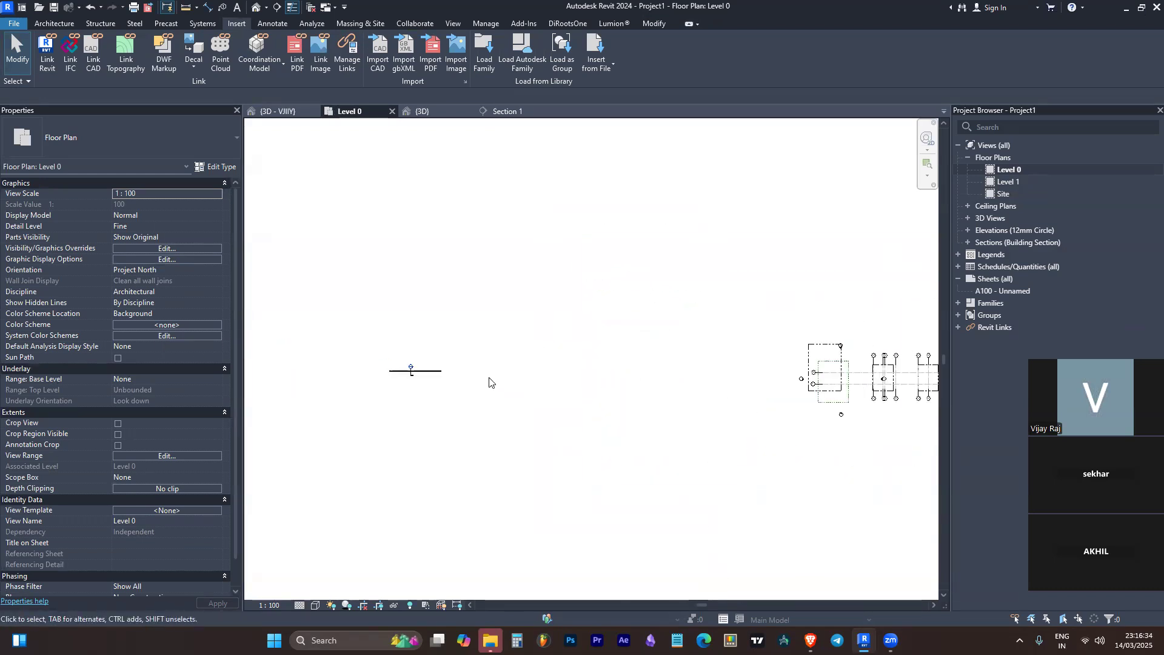
{"action": "middle_click", "coordinate": [569, 382]}
{"action": "middle_click", "coordinate": [570, 383]}
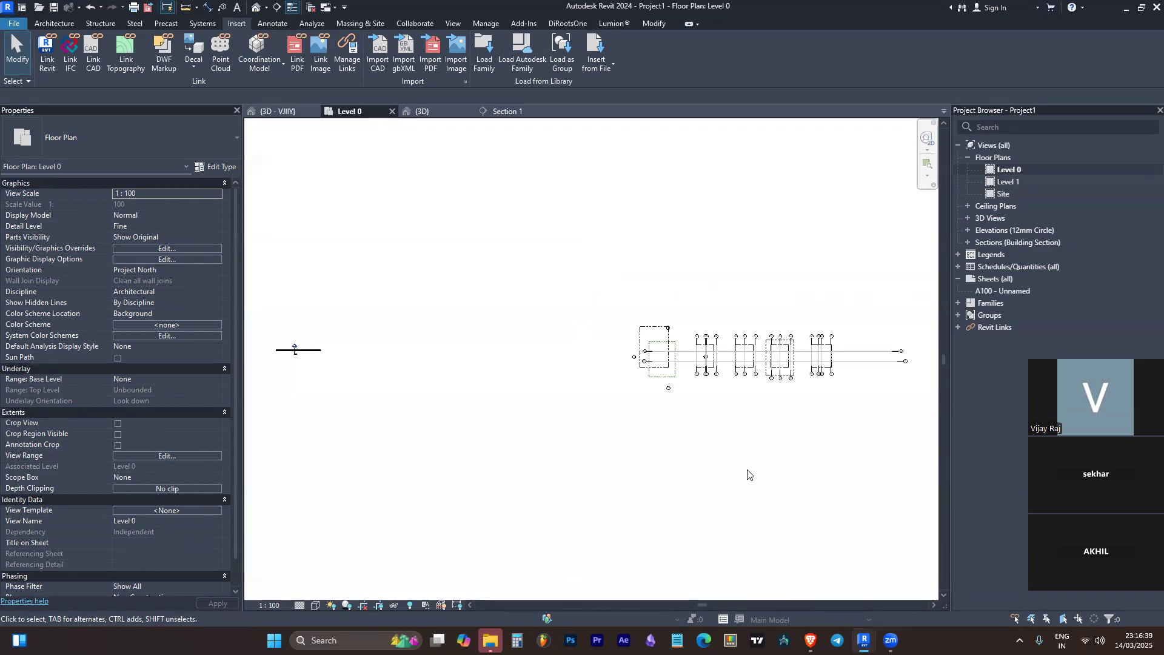
{"action": "scroll", "coordinate": [704, 479], "scroll_direction": "down", "scroll_amount": 2}
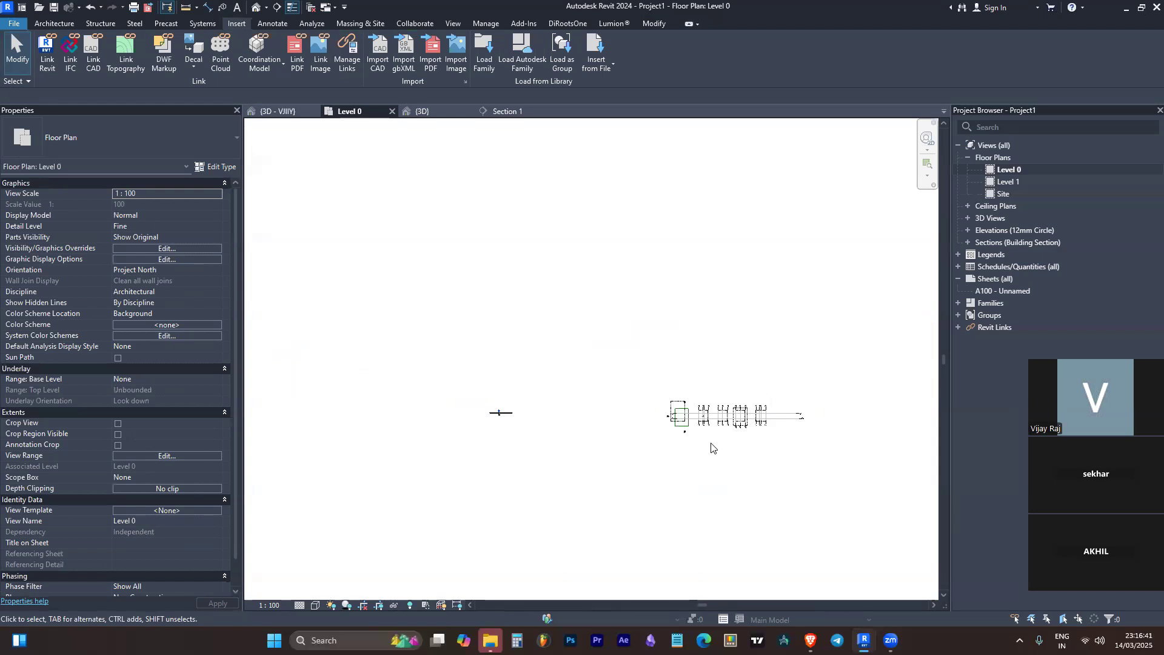
{"action": "scroll", "coordinate": [494, 407], "scroll_direction": "up", "scroll_amount": 3}
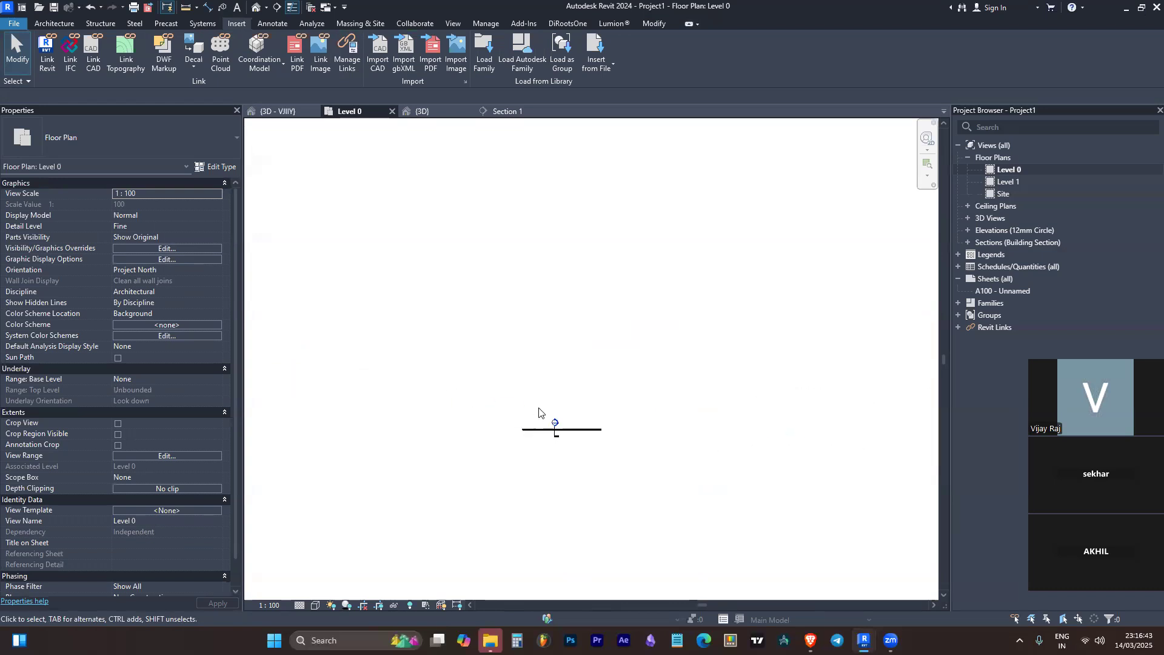
{"action": "scroll", "coordinate": [539, 413], "scroll_direction": "down", "scroll_amount": 2}
Close the inactive views and reopen the default 3D view
{"action": "left_click", "coordinate": [311, 8]}
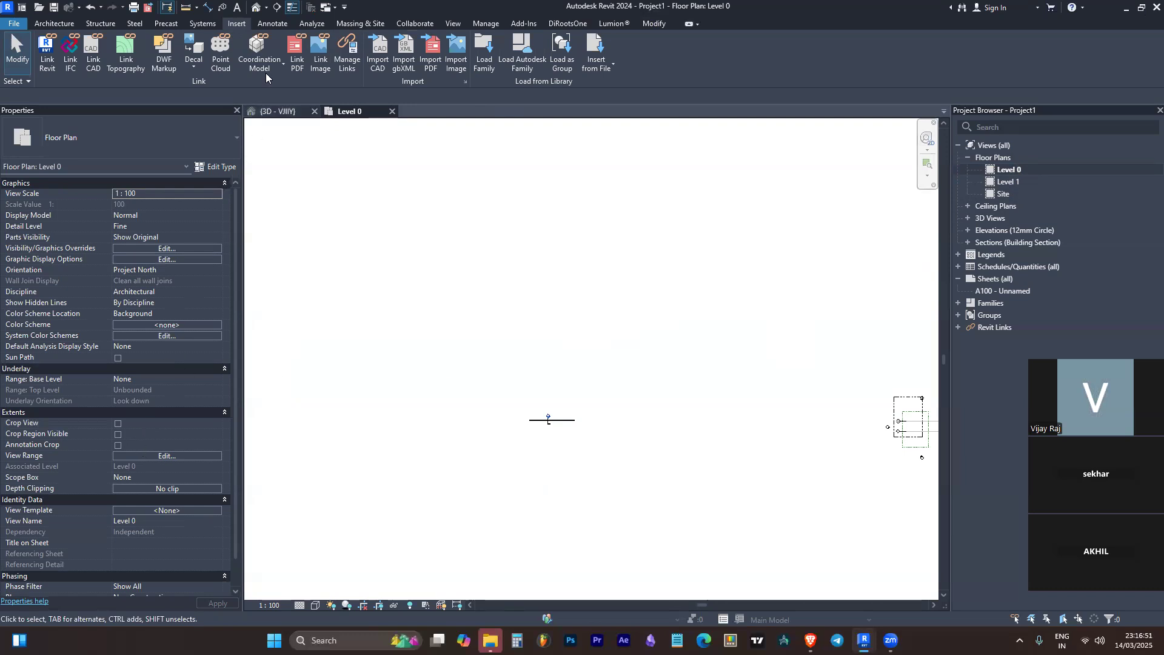
{"action": "left_click", "coordinate": [257, 7]}
{"action": "scroll", "coordinate": [611, 340], "scroll_direction": "down", "scroll_amount": 2}
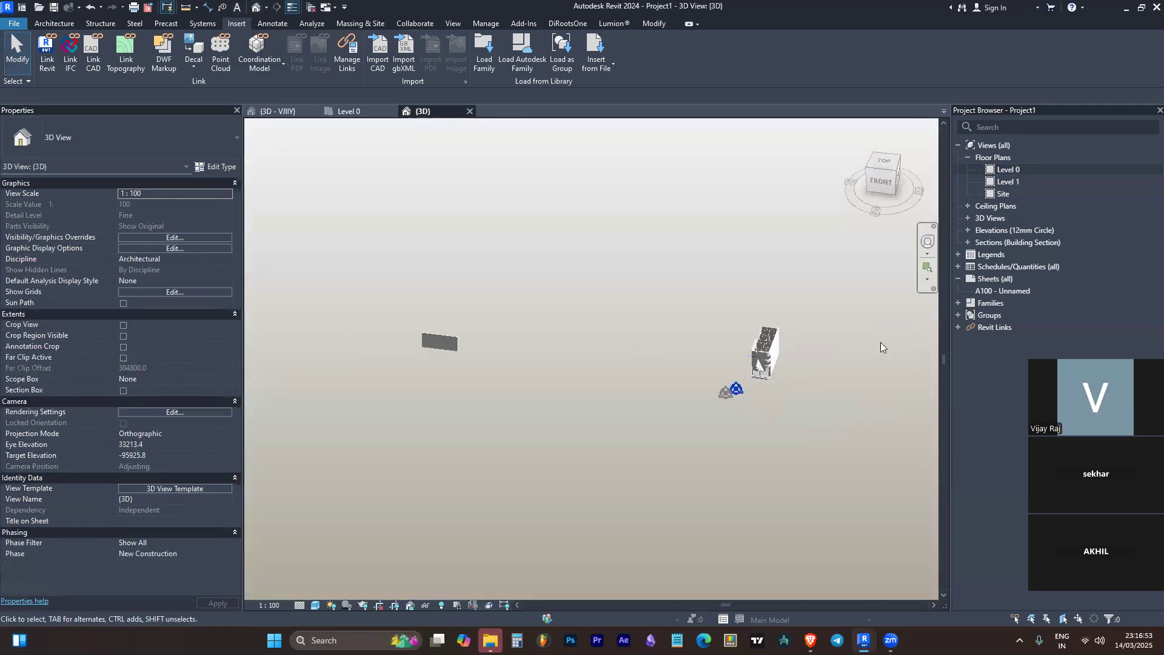
Inspect the linked building's interior partitions and triangular entrance piece from the front, checking its extent by selecting it
{"action": "scroll", "coordinate": [880, 342], "scroll_direction": "up", "scroll_amount": 4}
{"action": "scroll", "coordinate": [611, 346], "scroll_direction": "up", "scroll_amount": 5}
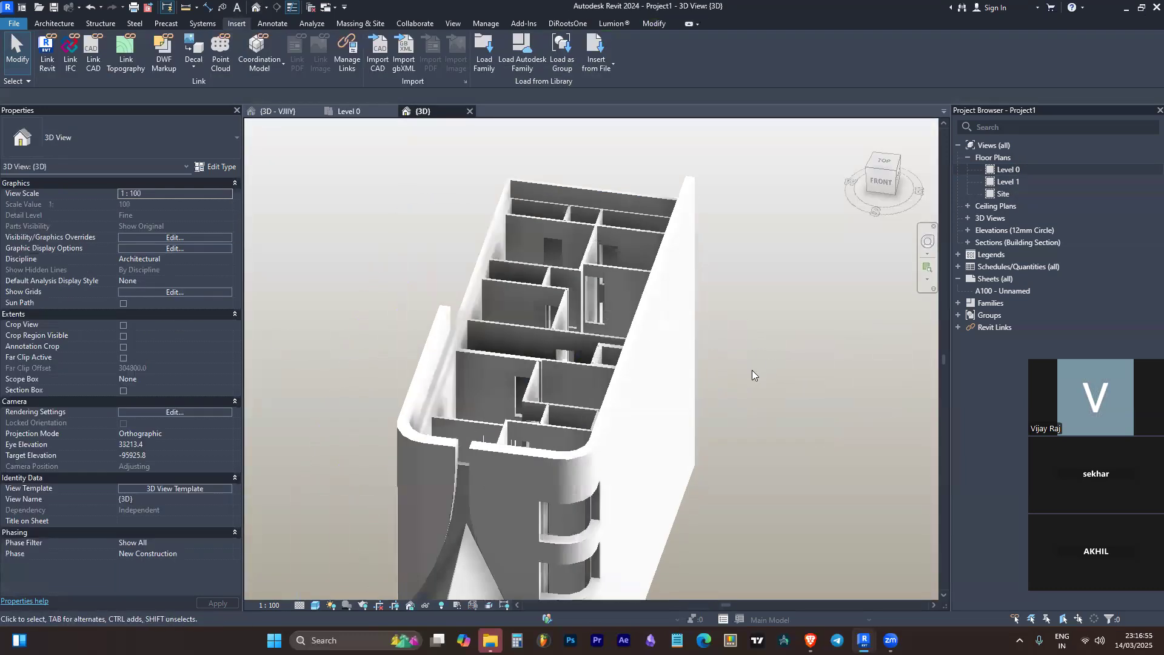
{"action": "scroll", "coordinate": [595, 479], "scroll_direction": "down", "scroll_amount": 4}
{"action": "left_click", "coordinate": [595, 479]}
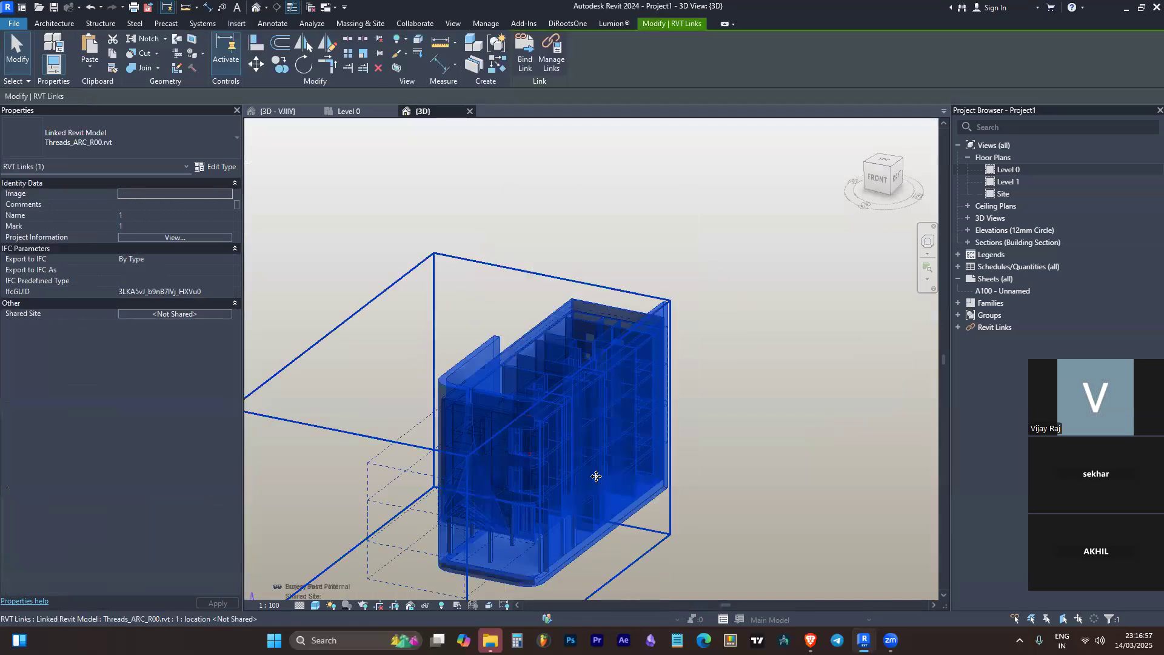
{"action": "middle_click_drag", "start_coordinate": [751, 416], "coordinate": [800, 451], "text": "shift"}
{"action": "left_click", "coordinate": [647, 457]}
{"action": "scroll", "coordinate": [509, 490], "scroll_direction": "up", "scroll_amount": 2}
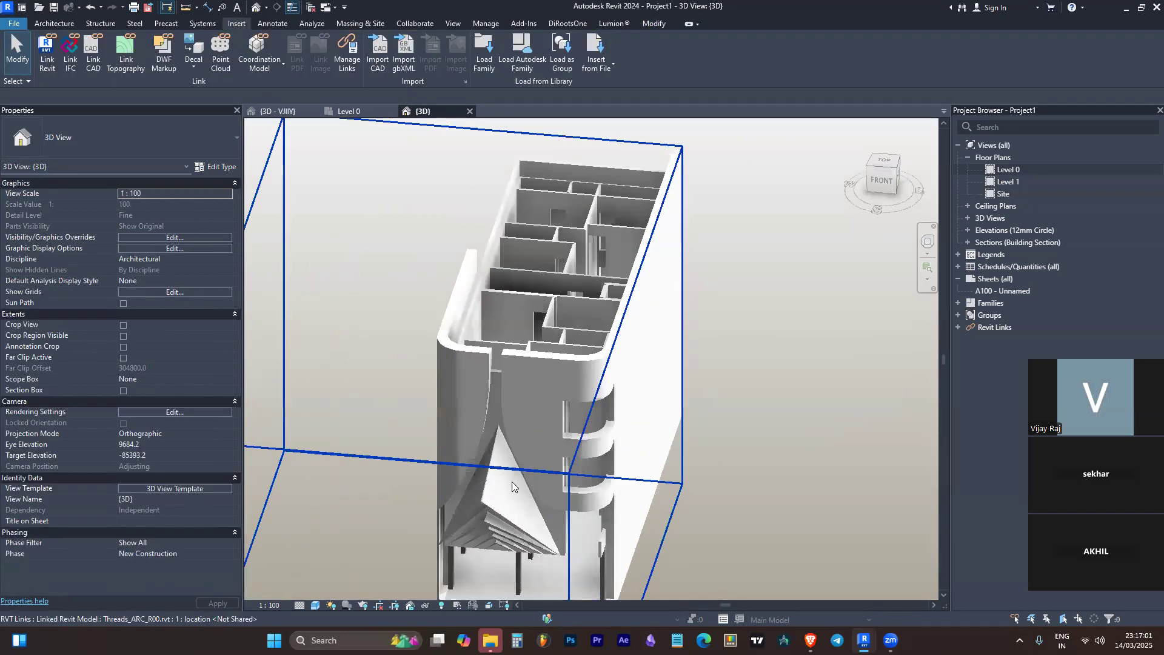
{"action": "left_click", "coordinate": [564, 494]}
{"action": "middle_click_drag", "start_coordinate": [564, 493], "coordinate": [485, 505], "text": "shift"}
{"action": "scroll", "coordinate": [661, 377], "scroll_direction": "down", "scroll_amount": 4}
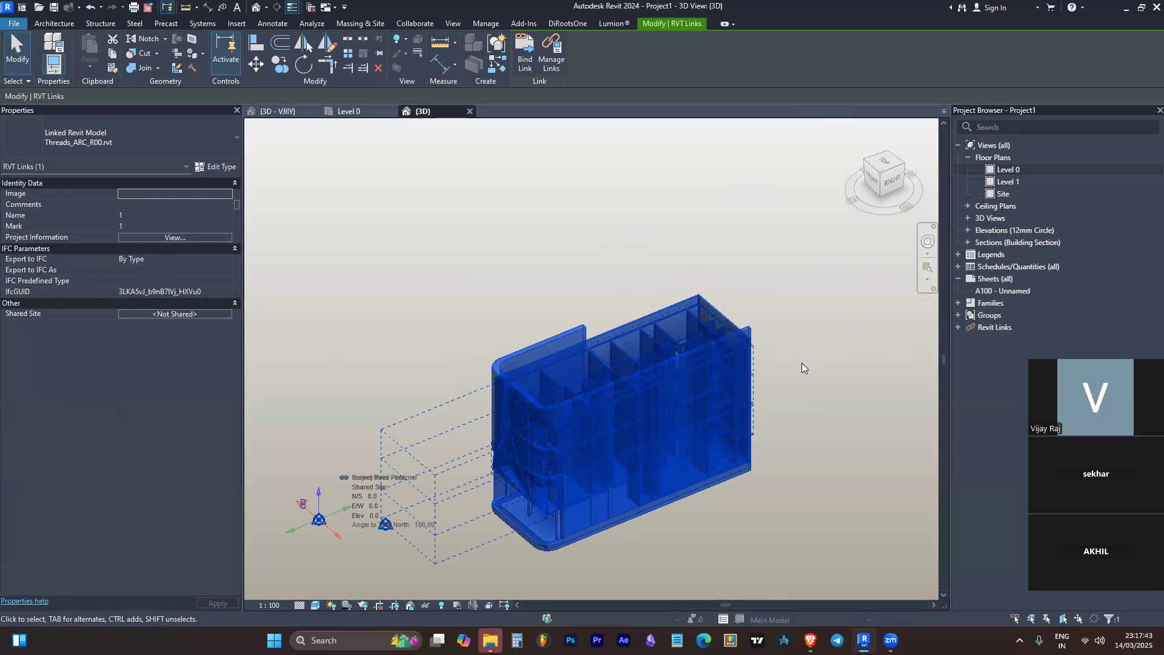
Clear the selection and inspect the linked building's curved balconies and long side wall
{"action": "left_click", "coordinate": [791, 328]}
{"action": "scroll", "coordinate": [601, 531], "scroll_direction": "up", "scroll_amount": 4}
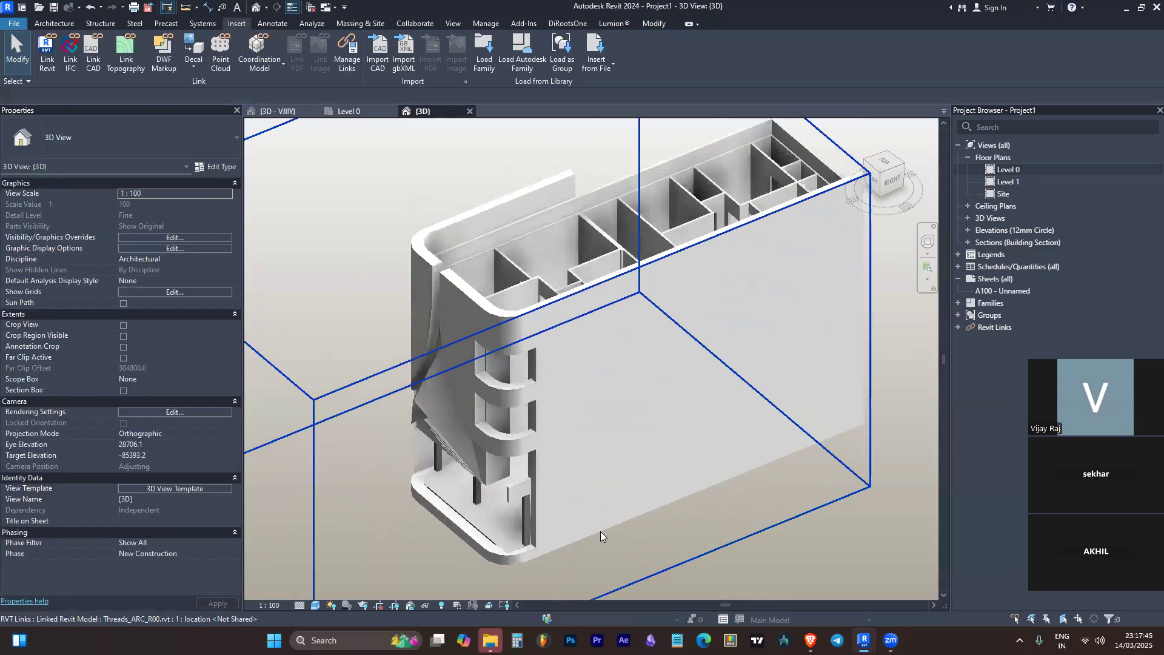
{"action": "scroll", "coordinate": [610, 527], "scroll_direction": "down", "scroll_amount": 2}
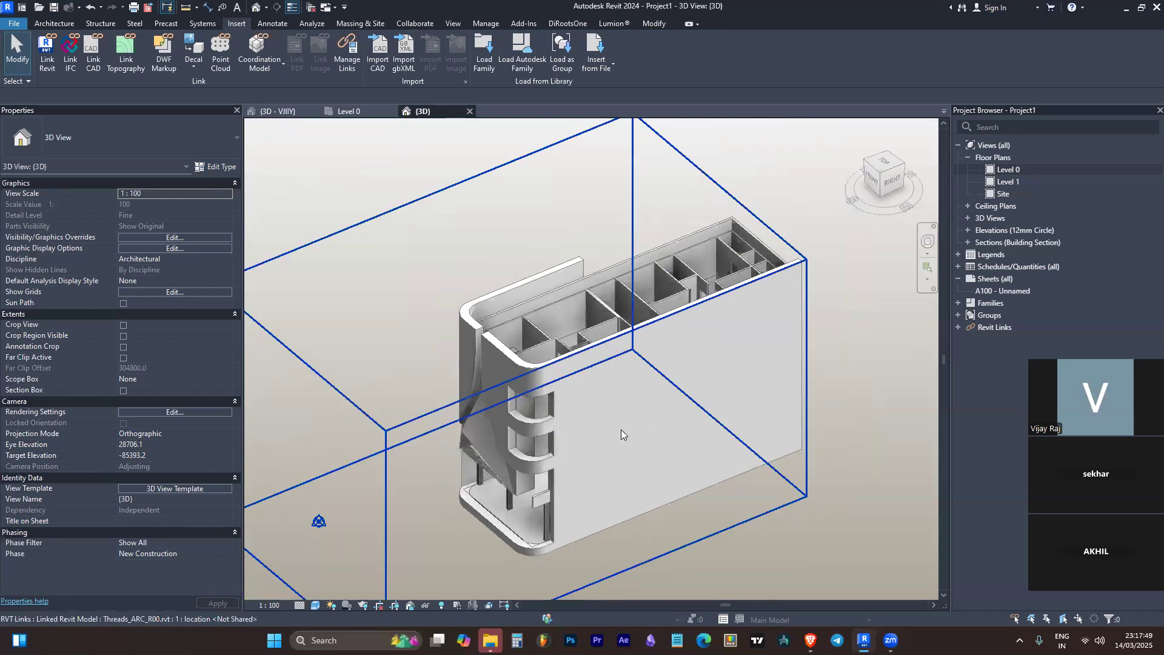
{"action": "scroll", "coordinate": [885, 304], "scroll_direction": "down", "scroll_amount": 2}
{"action": "scroll", "coordinate": [758, 318], "scroll_direction": "up", "scroll_amount": 2}
{"action": "middle_click_drag", "start_coordinate": [687, 307], "coordinate": [522, 401], "text": "shift"}
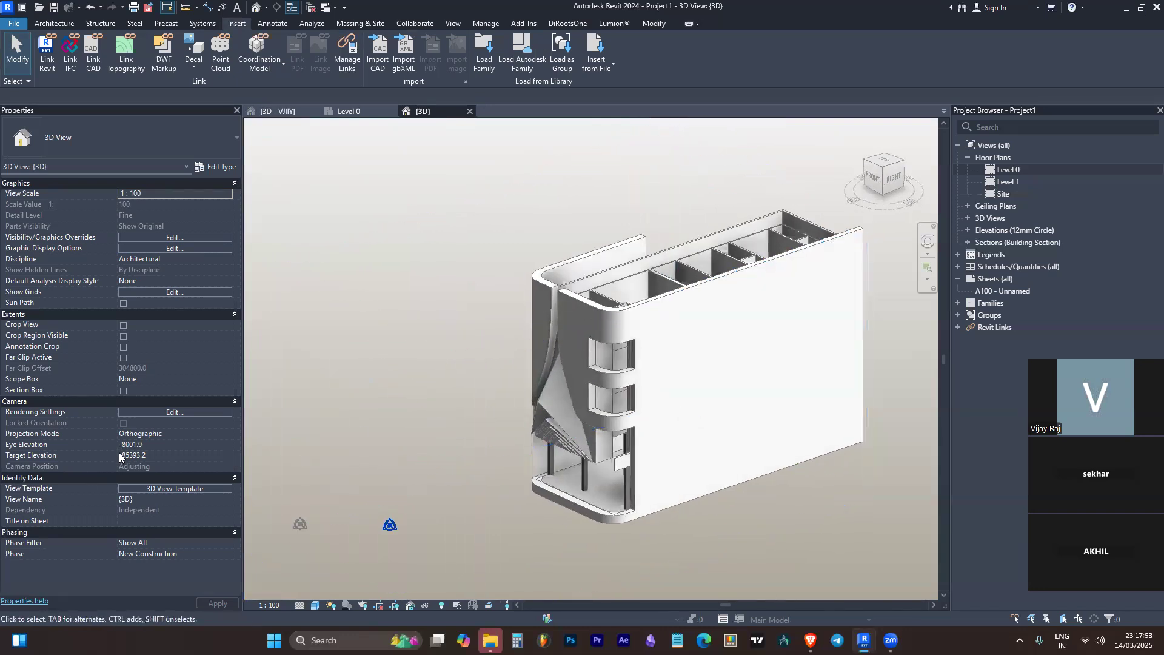
Open the 3D View Template's model category overrides beside the template settings and look through the model categories
{"action": "left_click", "coordinate": [157, 489]}
{"action": "left_click", "coordinate": [323, 306]}
{"action": "left_click", "coordinate": [86, 424]}
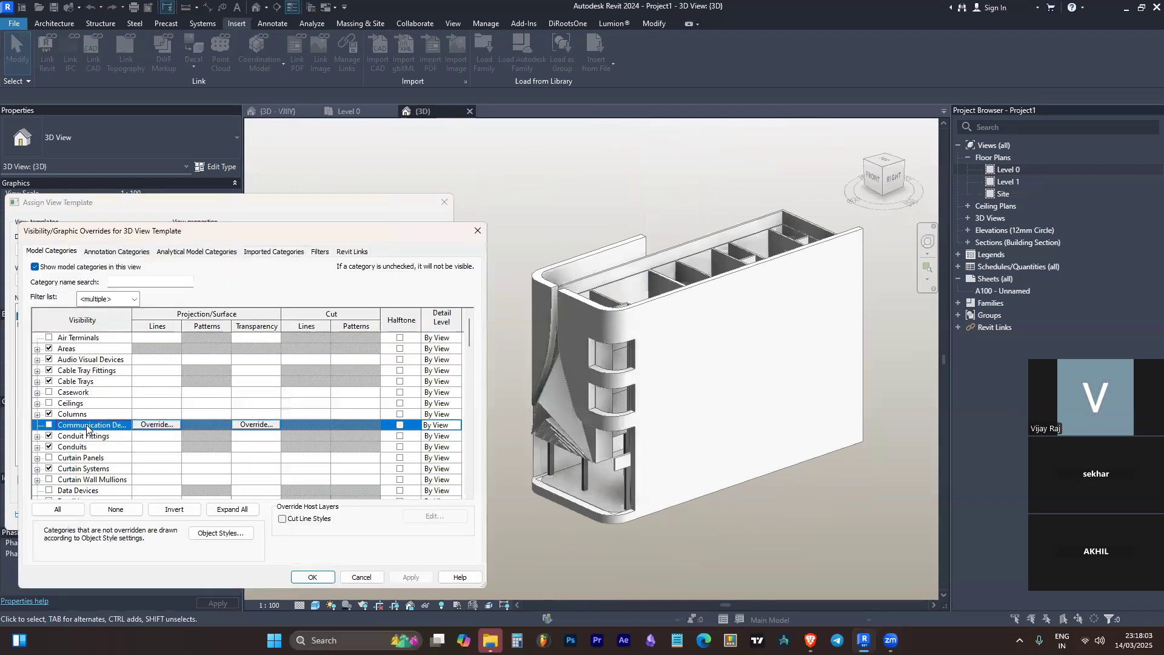
{"action": "left_click_drag", "start_coordinate": [253, 228], "coordinate": [548, 169]}
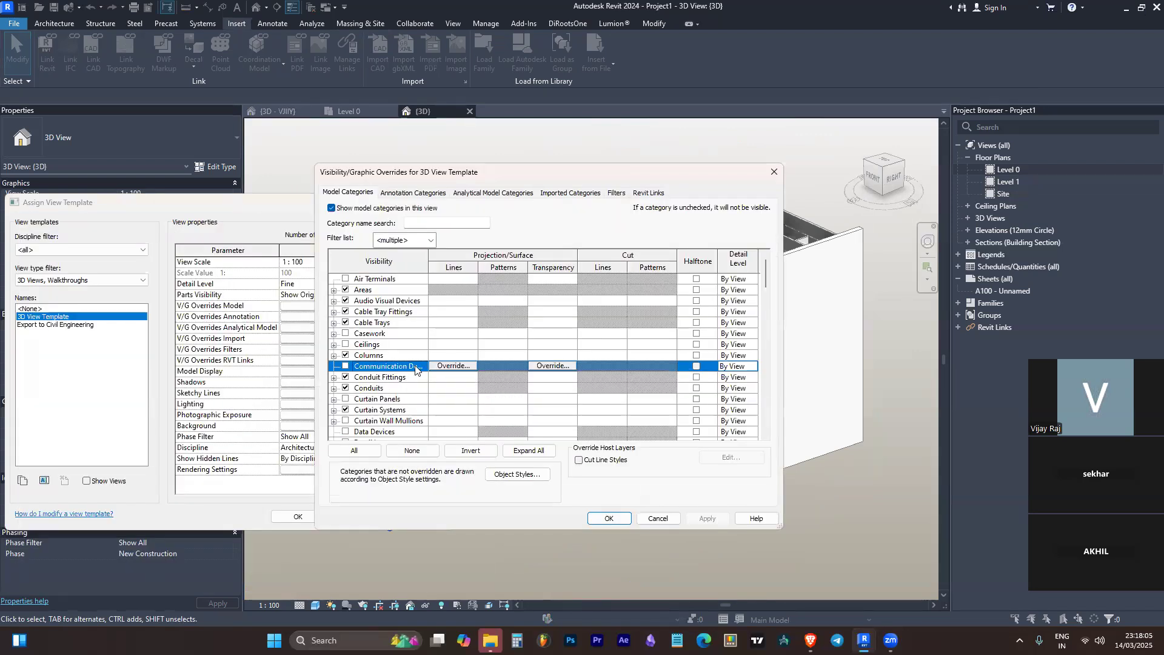
{"action": "scroll", "coordinate": [400, 381], "scroll_direction": "down", "scroll_amount": 4}
{"action": "scroll", "coordinate": [400, 380], "scroll_direction": "down", "scroll_amount": 5}
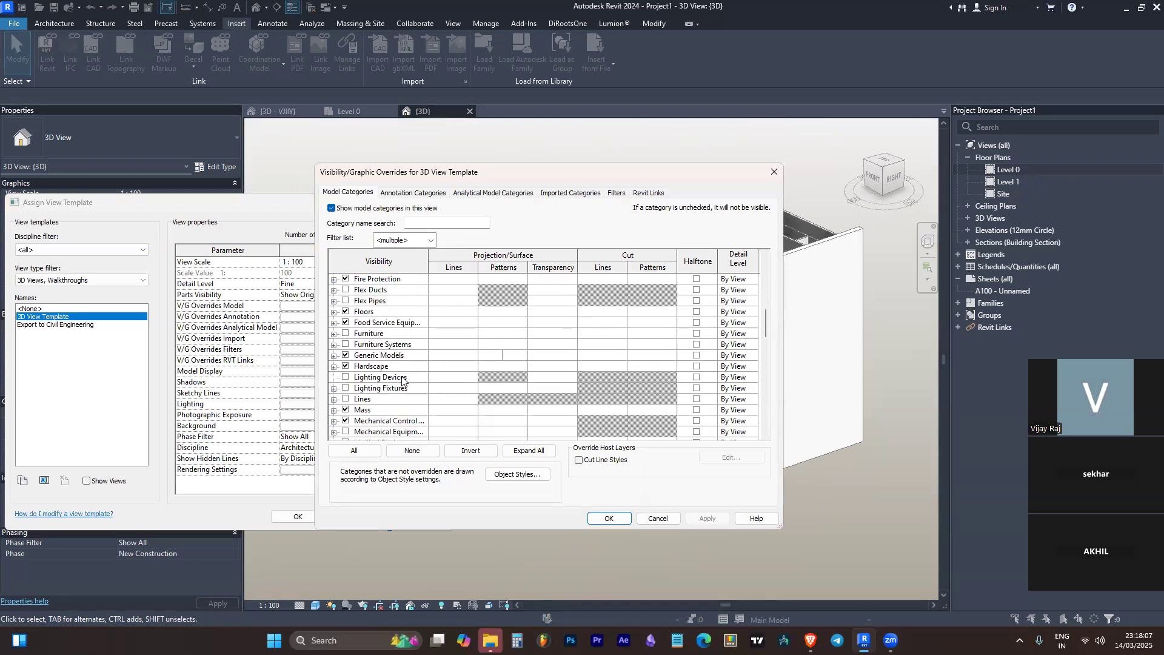
{"action": "left_click", "coordinate": [401, 377]}
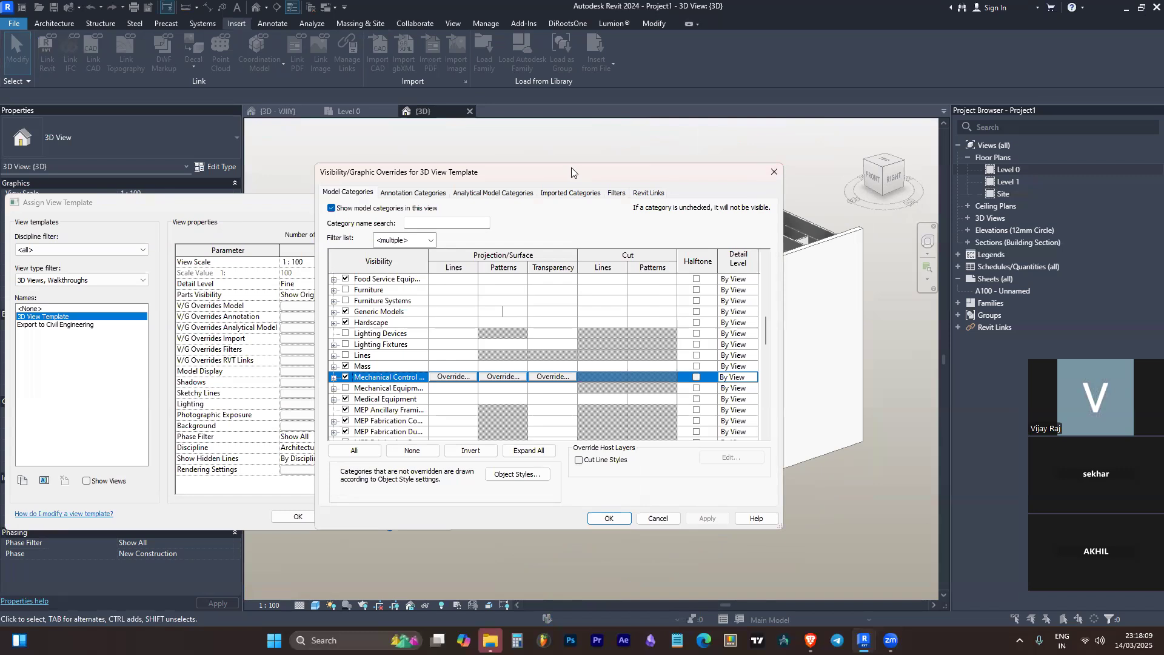
{"action": "left_click_drag", "start_coordinate": [572, 172], "coordinate": [706, 187]}
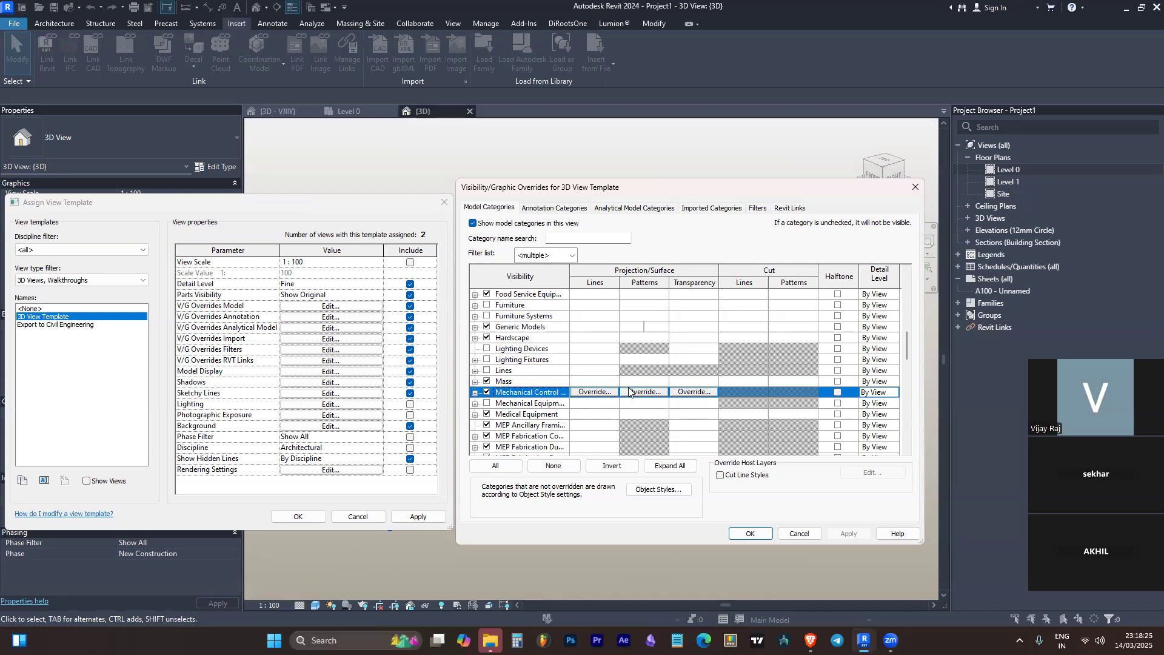
Examine the fill patterns available for the Walls projection surface override and close the model category overrides without changes
{"action": "scroll", "coordinate": [678, 382], "scroll_direction": "down", "scroll_amount": 1}
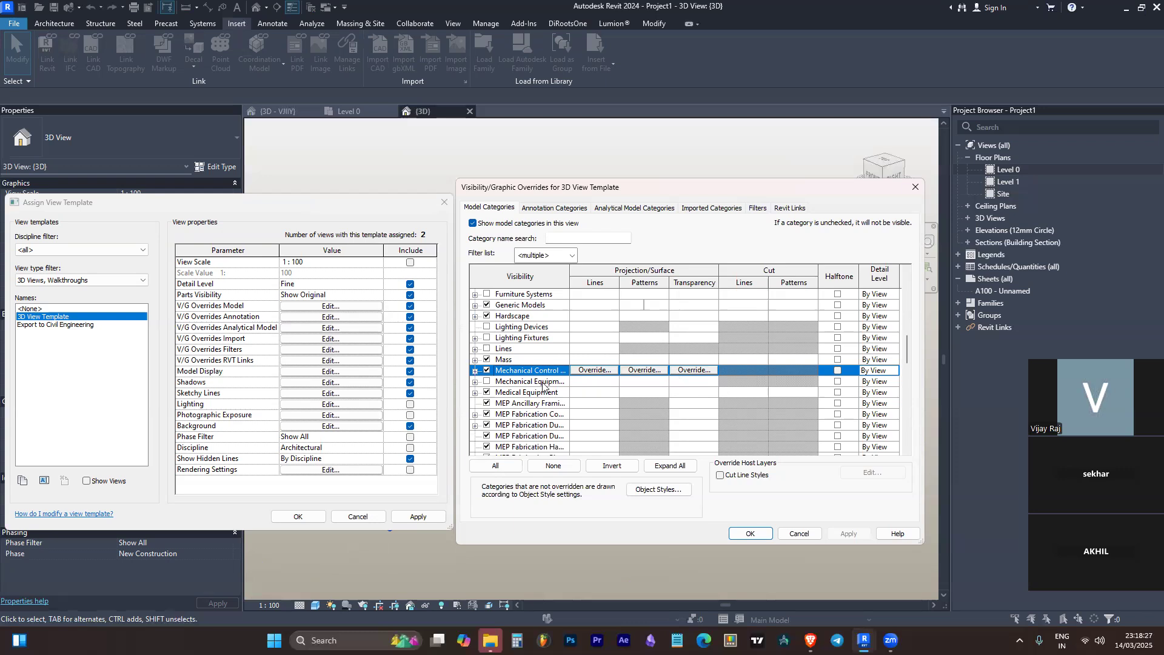
{"action": "left_click", "coordinate": [521, 402]}
{"action": "key", "text": "w"}
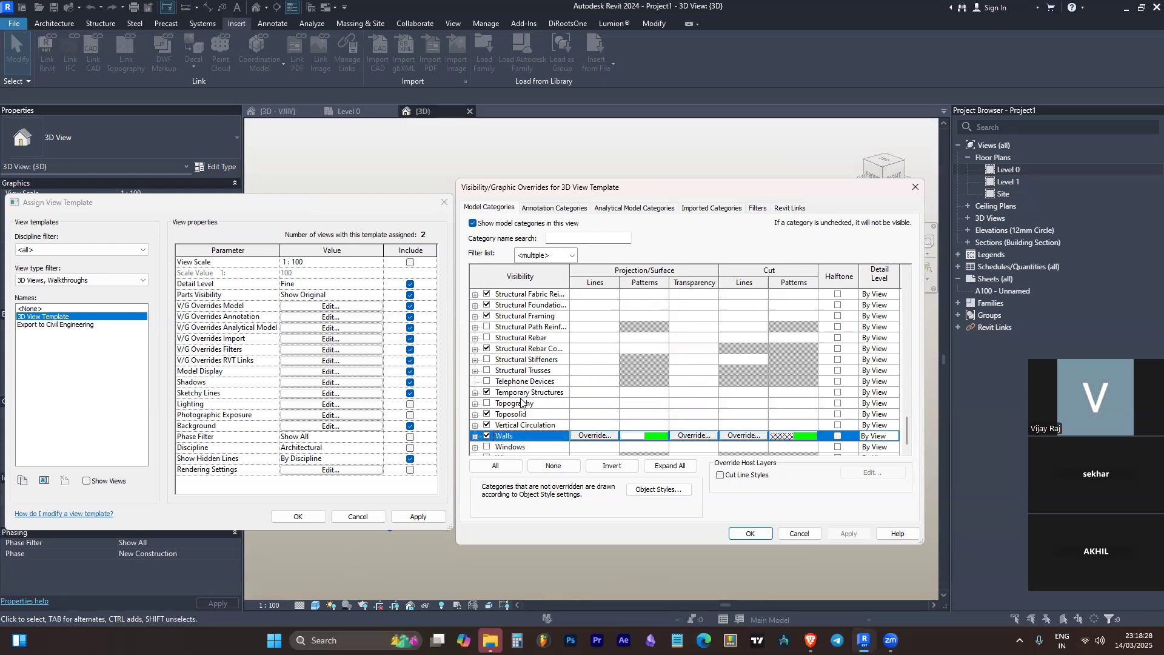
{"action": "left_click", "coordinate": [656, 436]}
{"action": "left_click", "coordinate": [761, 328]}
{"action": "scroll", "coordinate": [689, 448], "scroll_direction": "down", "scroll_amount": 2}
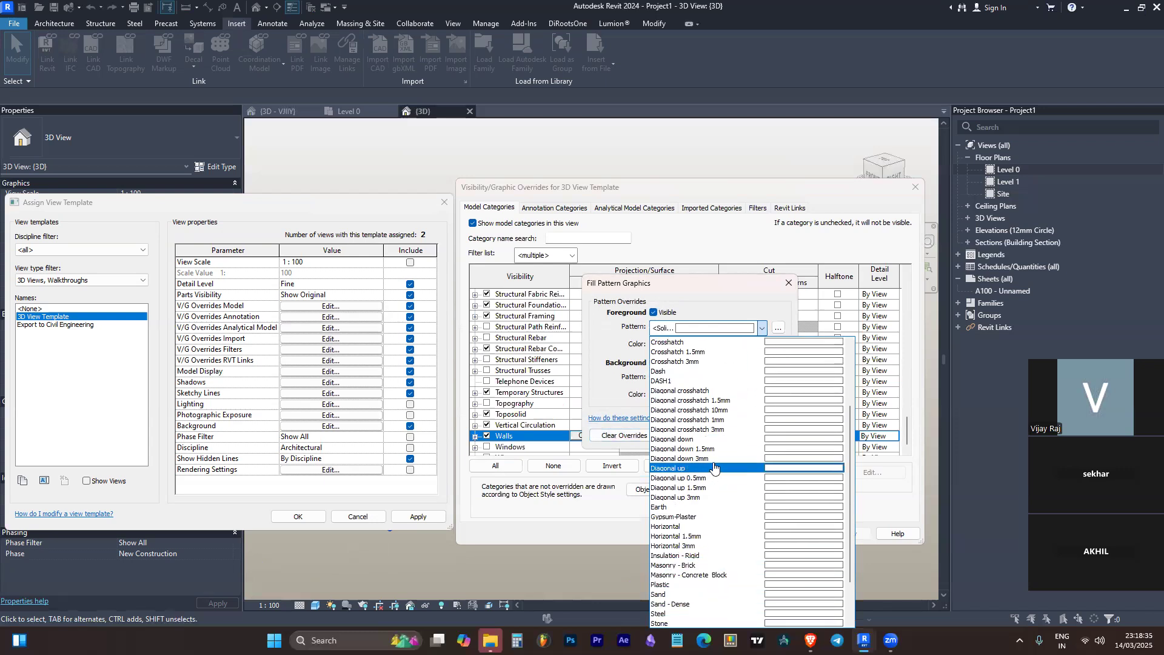
{"action": "left_click", "coordinate": [788, 283]}
{"action": "left_click", "coordinate": [789, 284]}
{"action": "left_click", "coordinate": [913, 188]}
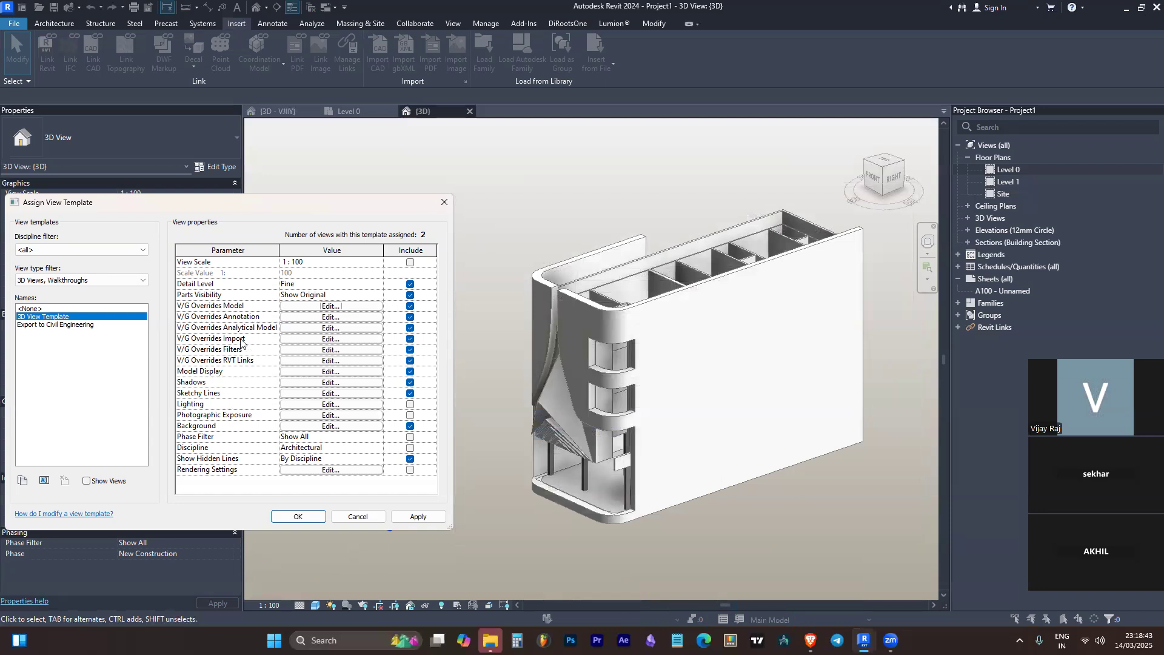
Review the filter overrides in the 3D View Template and close the template settings
{"action": "left_click", "coordinate": [334, 350]}
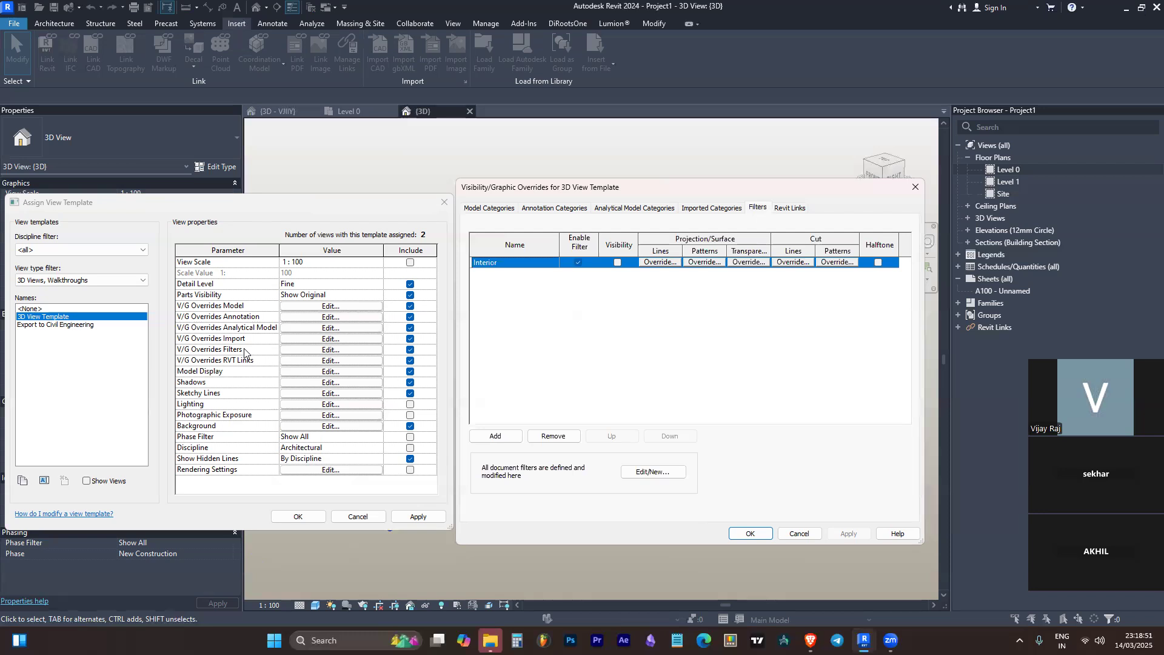
{"action": "left_click", "coordinate": [906, 188]}
{"action": "key", "text": "Return"}
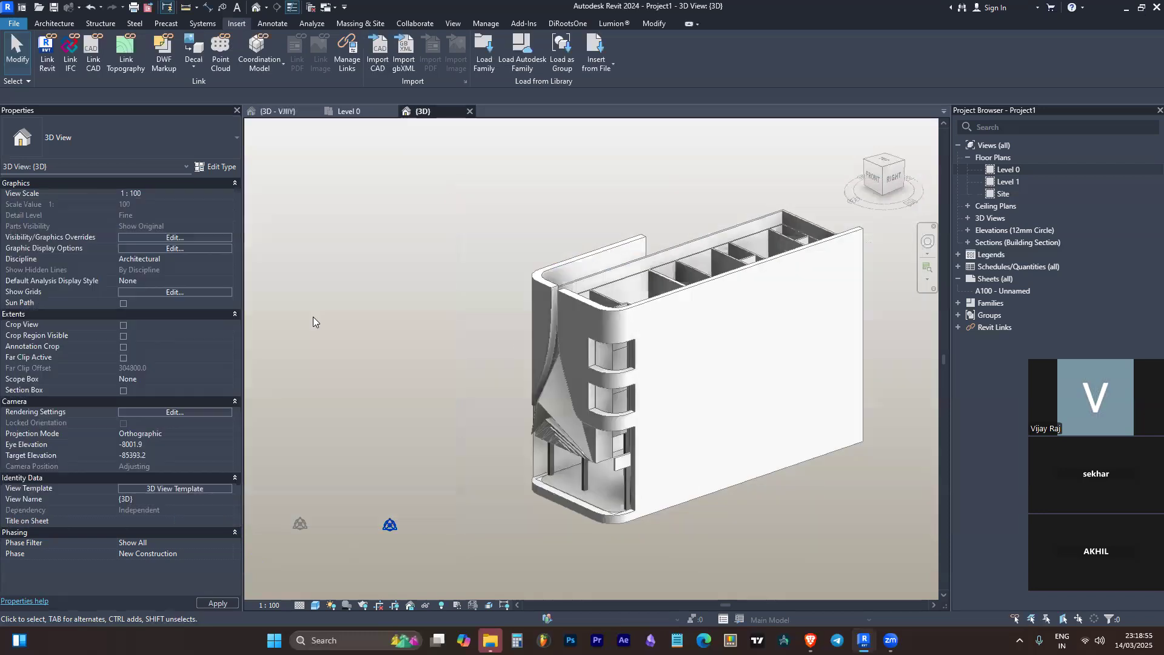
{"action": "key", "text": "Escape"}
Check the whole linked Revit model in the 3D view by selecting it, and clear the selection
{"action": "left_click", "coordinate": [691, 285]}
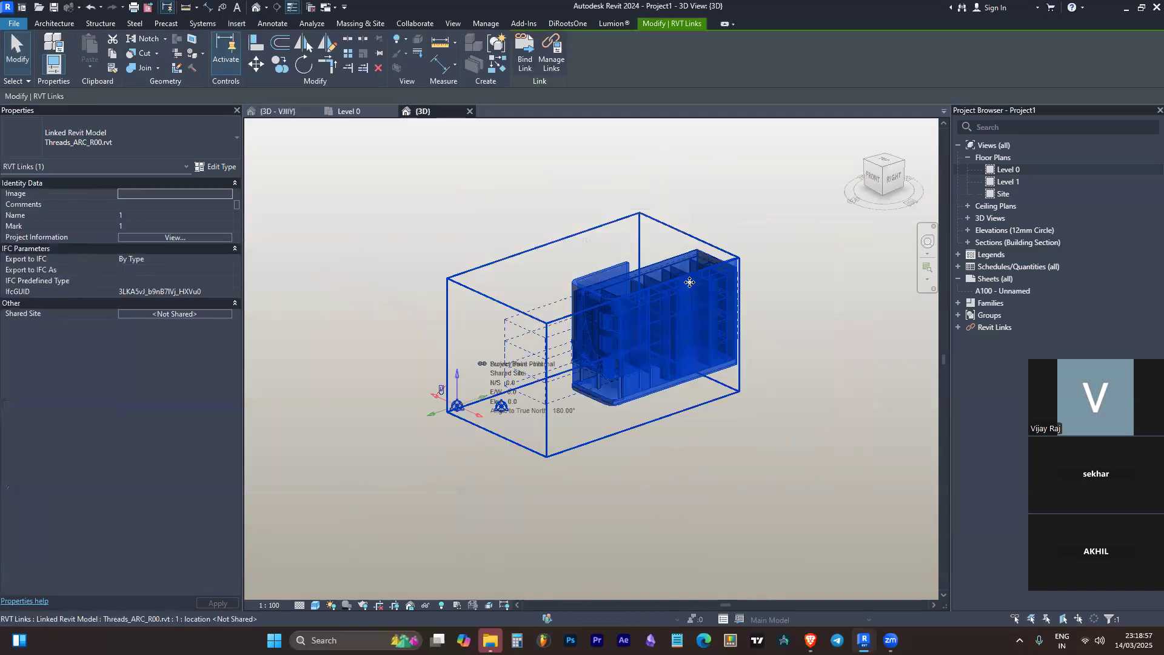
{"action": "left_click", "coordinate": [333, 446]}
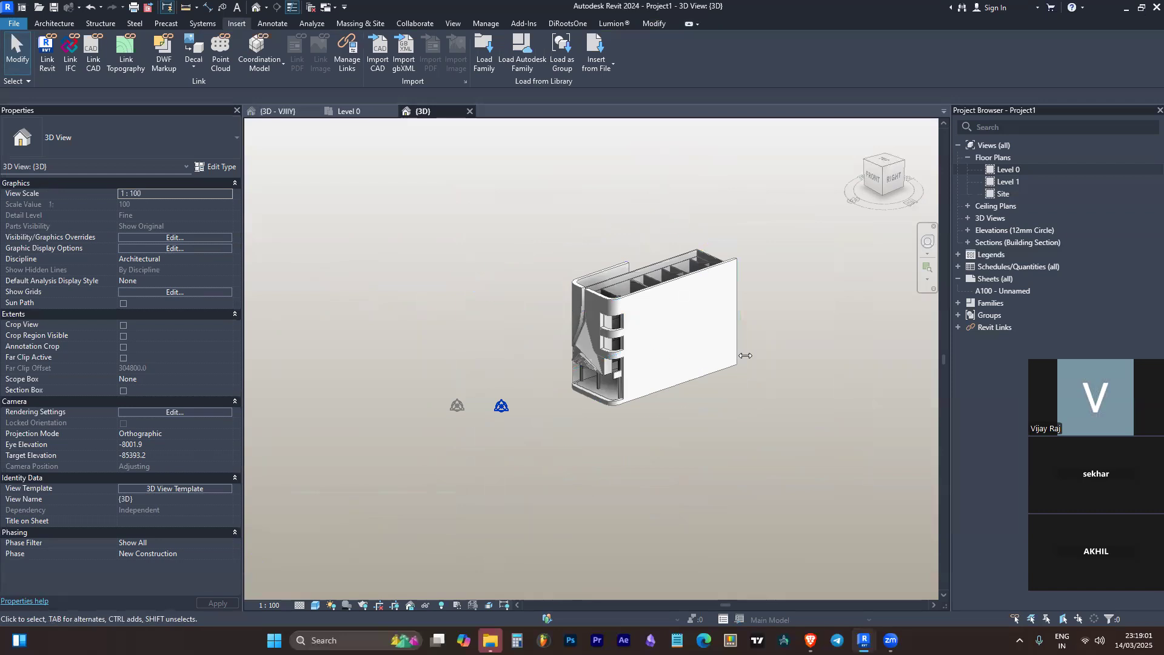
{"action": "left_click", "coordinate": [678, 341]}
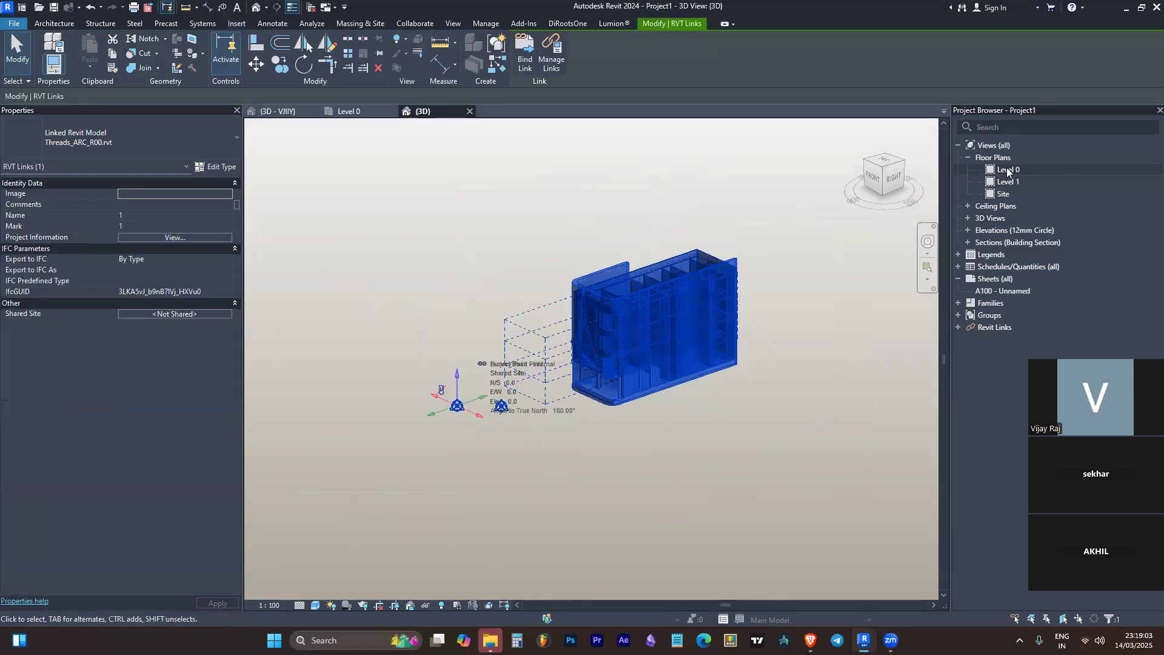
{"action": "key", "text": "Escape"}
{"action": "scroll", "coordinate": [627, 365], "scroll_direction": "up", "scroll_amount": 3}
{"action": "middle_click_drag", "start_coordinate": [632, 383], "coordinate": [658, 397], "text": "shift"}
{"action": "left_click", "coordinate": [686, 303]}
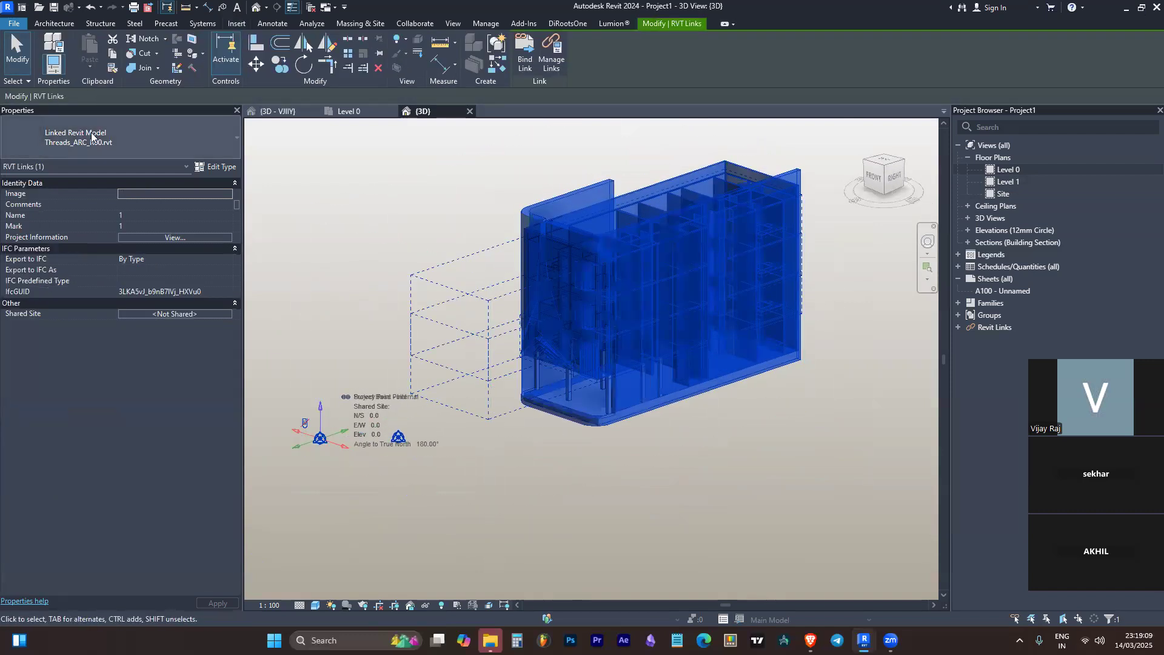
{"action": "key", "text": "Escape"}
Select the linked building again, examine it from its right side, and clear the selection
{"action": "left_click", "coordinate": [736, 342]}
{"action": "scroll", "coordinate": [735, 342], "scroll_direction": "up", "scroll_amount": 3}
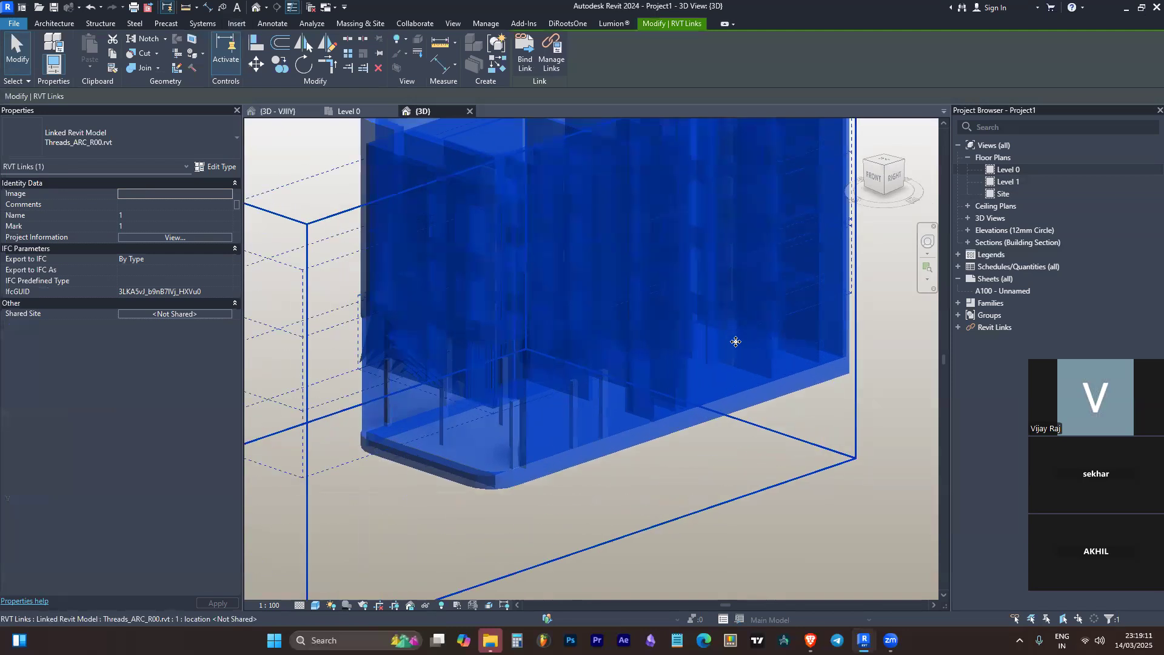
{"action": "scroll", "coordinate": [736, 342], "scroll_direction": "down", "scroll_amount": 5}
{"action": "key", "text": "Caps_Lock"}
{"action": "middle_click_drag", "start_coordinate": [743, 333], "coordinate": [669, 302], "text": "shift"}
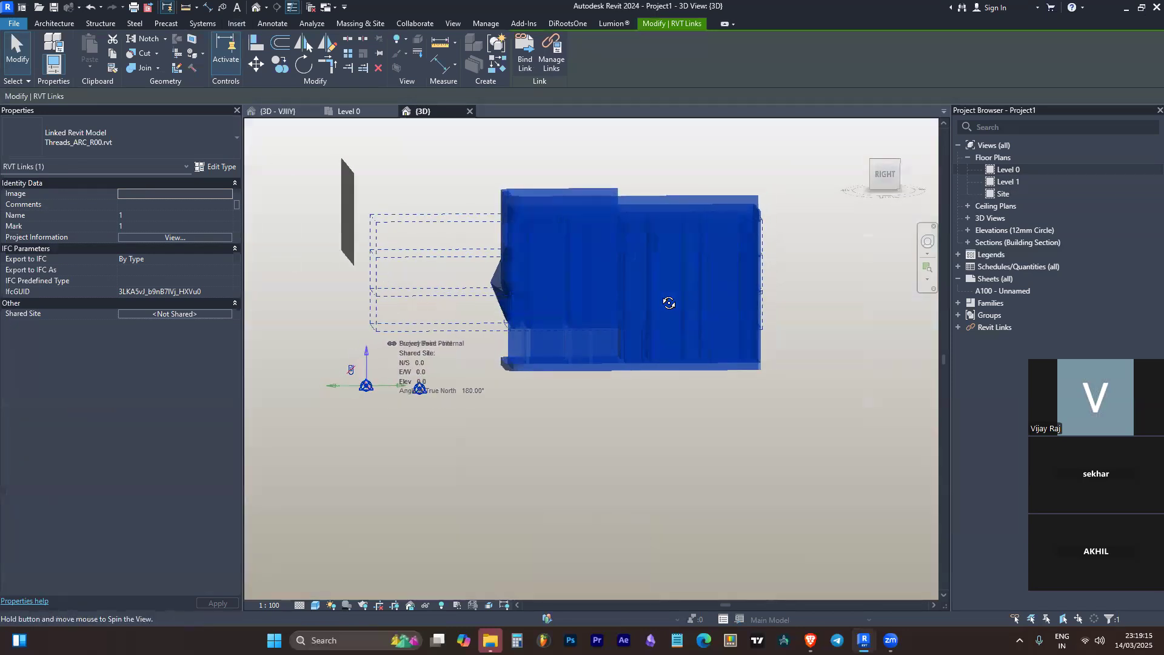
{"action": "scroll", "coordinate": [772, 340], "scroll_direction": "up", "scroll_amount": 2}
{"action": "key", "text": "Escape"}
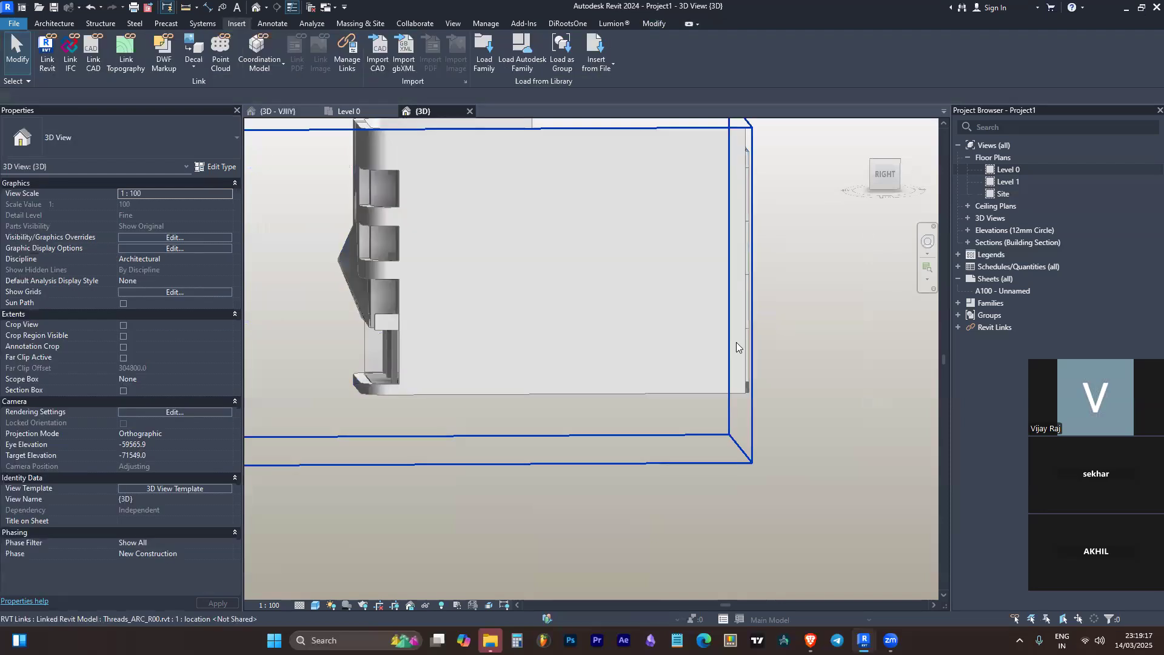
Select the linked building's generic-model outer shell together with four structural columns beneath the triangular entrance piece
{"action": "left_click", "coordinate": [734, 343]}
{"action": "middle_click_drag", "start_coordinate": [352, 354], "coordinate": [582, 377], "text": "shift"}
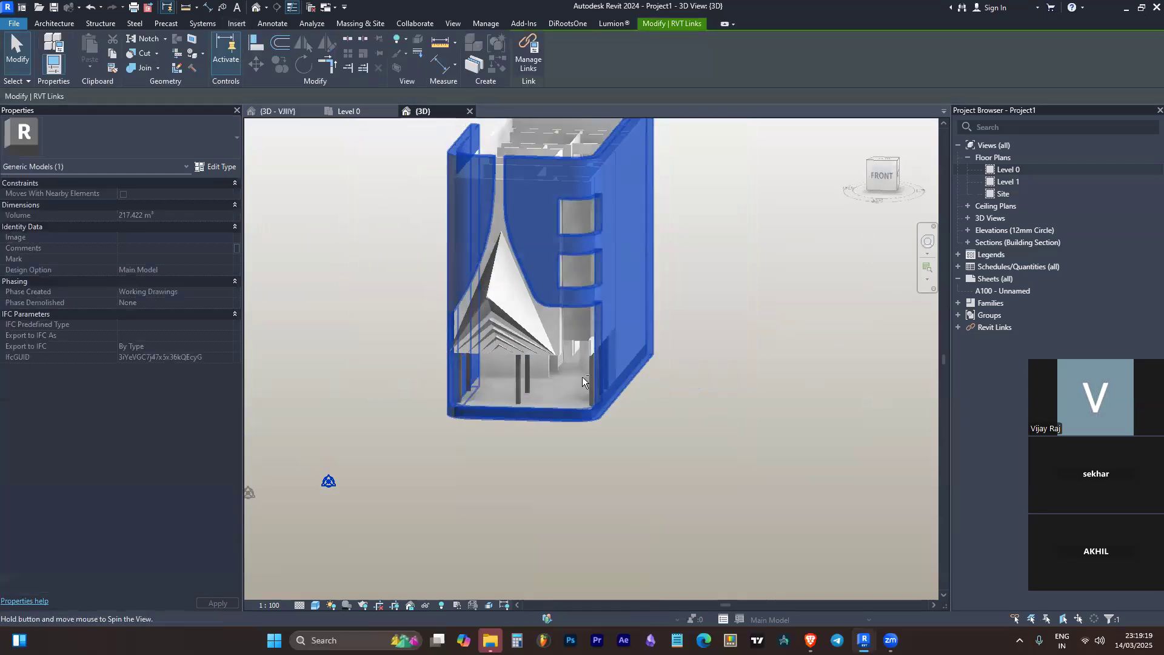
{"action": "left_click", "coordinate": [529, 371], "text": "ctrl"}
{"action": "key", "text": "Tab"}
{"action": "left_click", "coordinate": [516, 383], "text": "ctrl"}
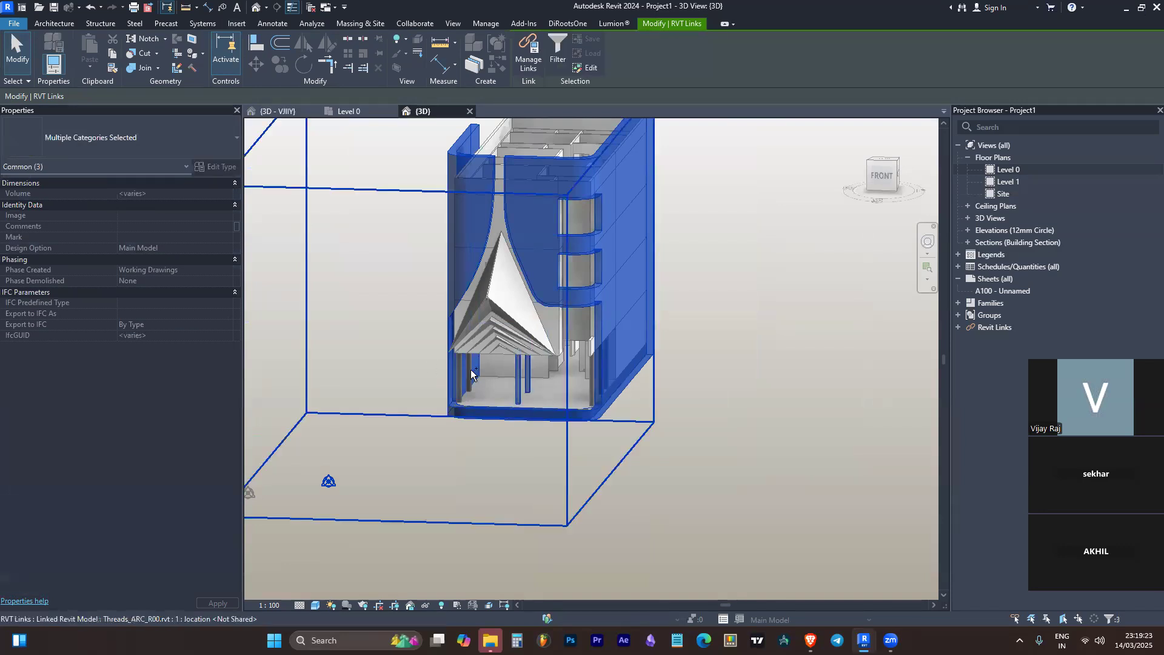
{"action": "scroll", "coordinate": [471, 371], "scroll_direction": "up", "scroll_amount": 2}
{"action": "key", "text": "Tab"}
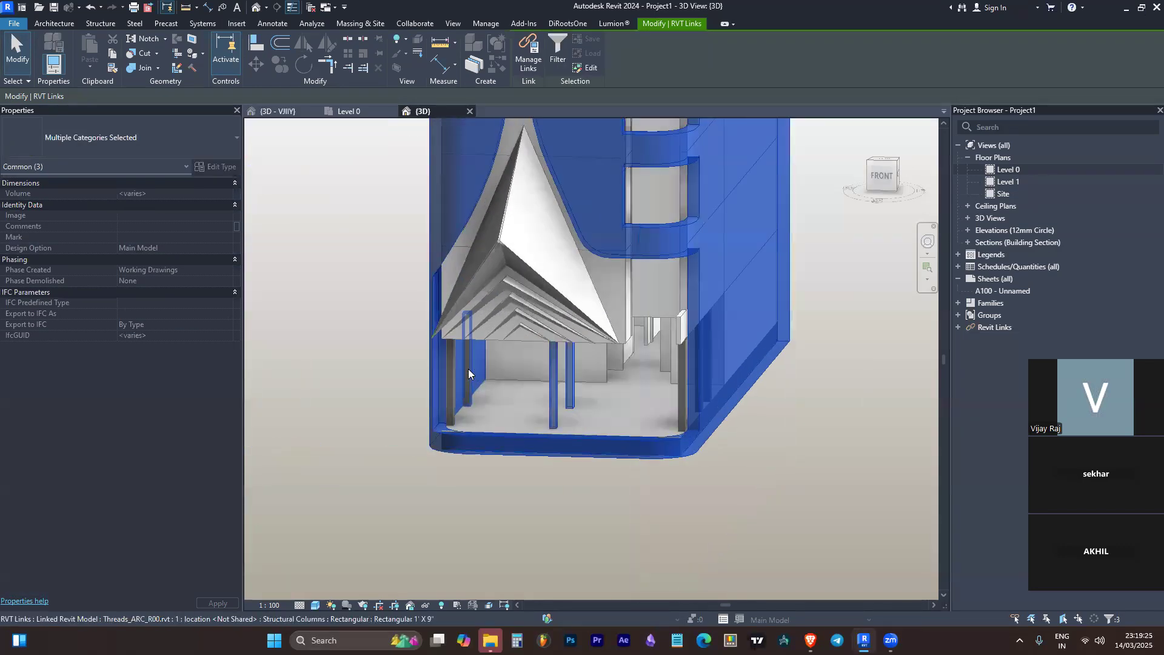
{"action": "left_click", "coordinate": [468, 369], "text": "ctrl"}
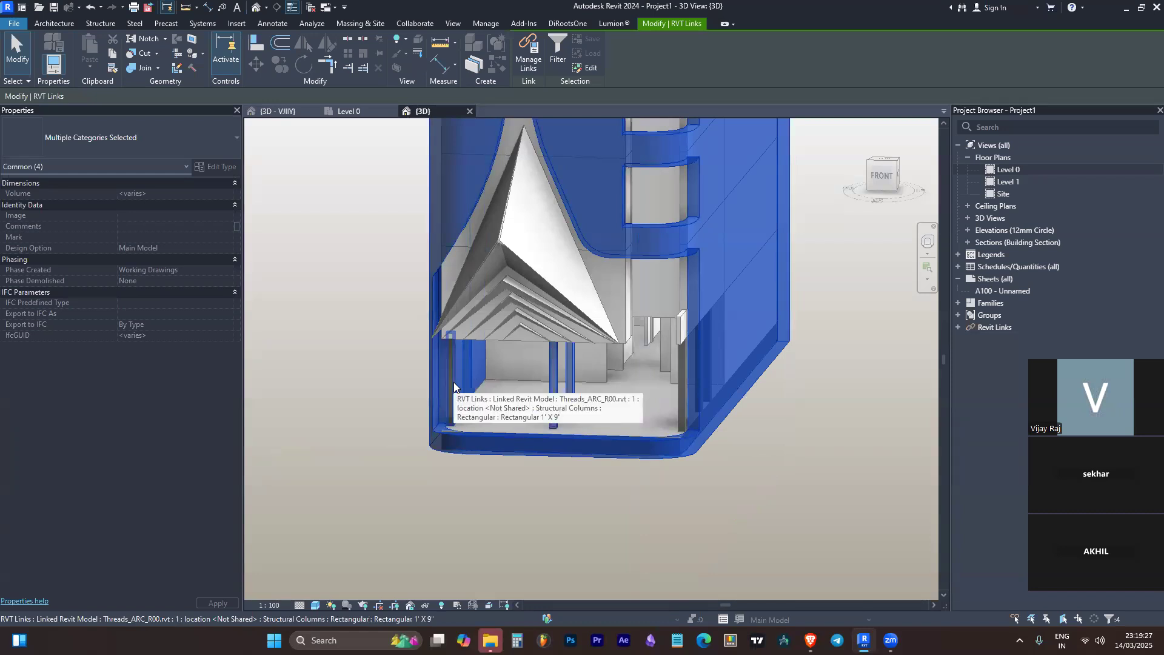
{"action": "left_click", "coordinate": [454, 382], "text": "ctrl"}
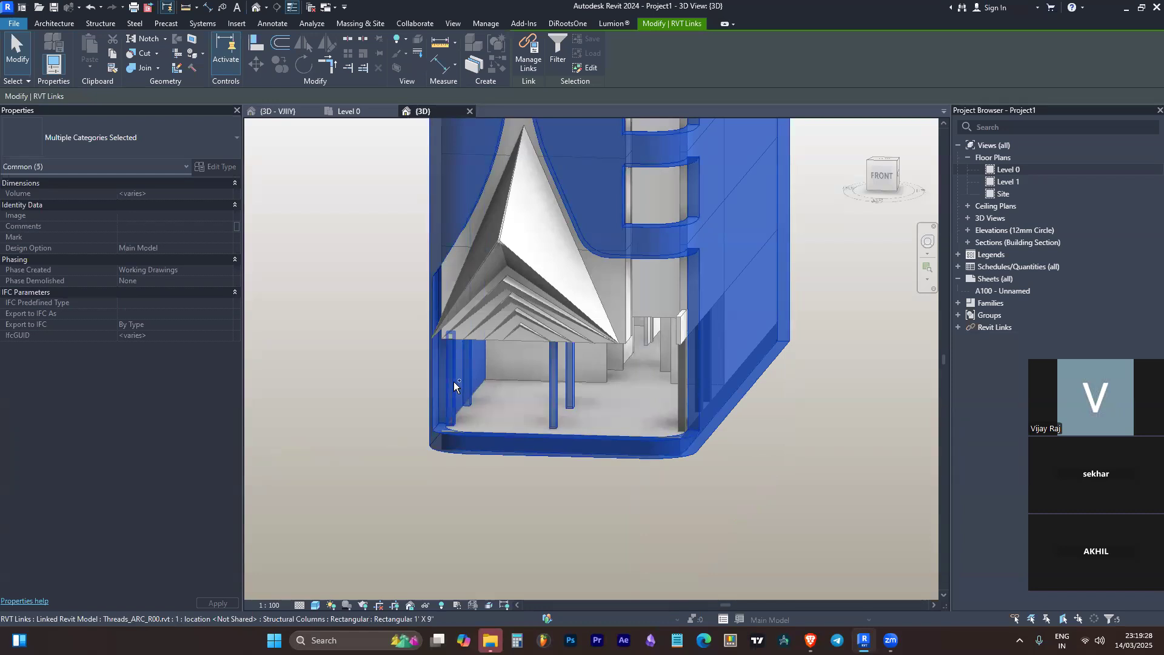
Add two ground-floor partition walls and the floor slab behind the entrance to the selection
{"action": "left_click", "coordinate": [604, 367], "text": "ctrl"}
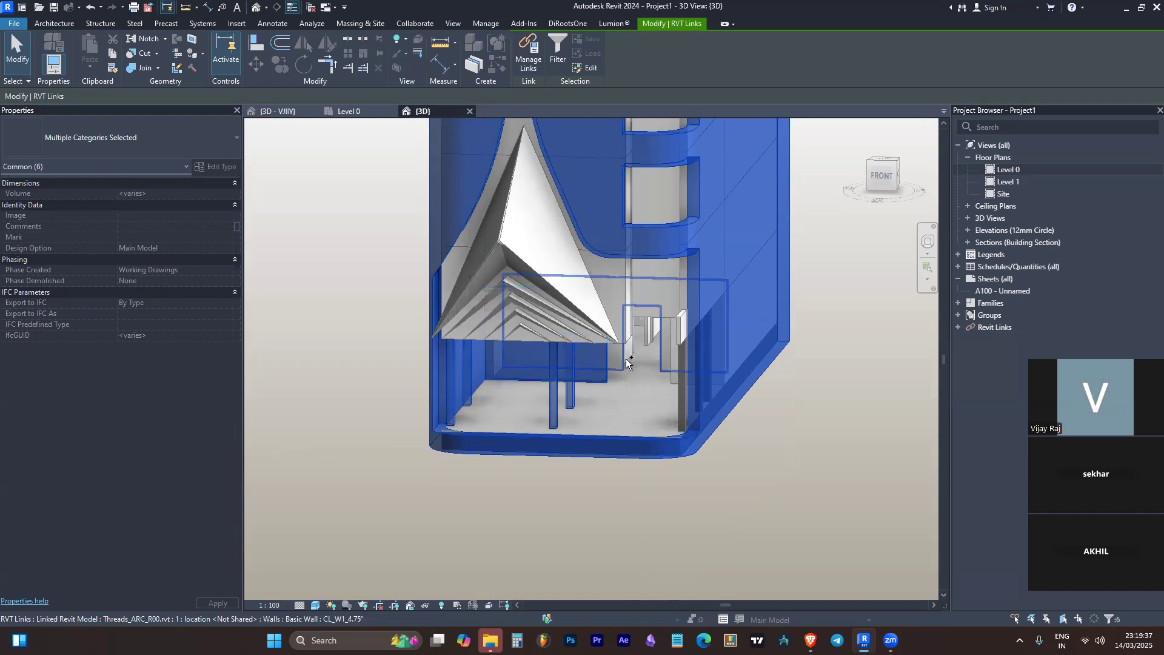
{"action": "left_click", "coordinate": [627, 387], "text": "ctrl"}
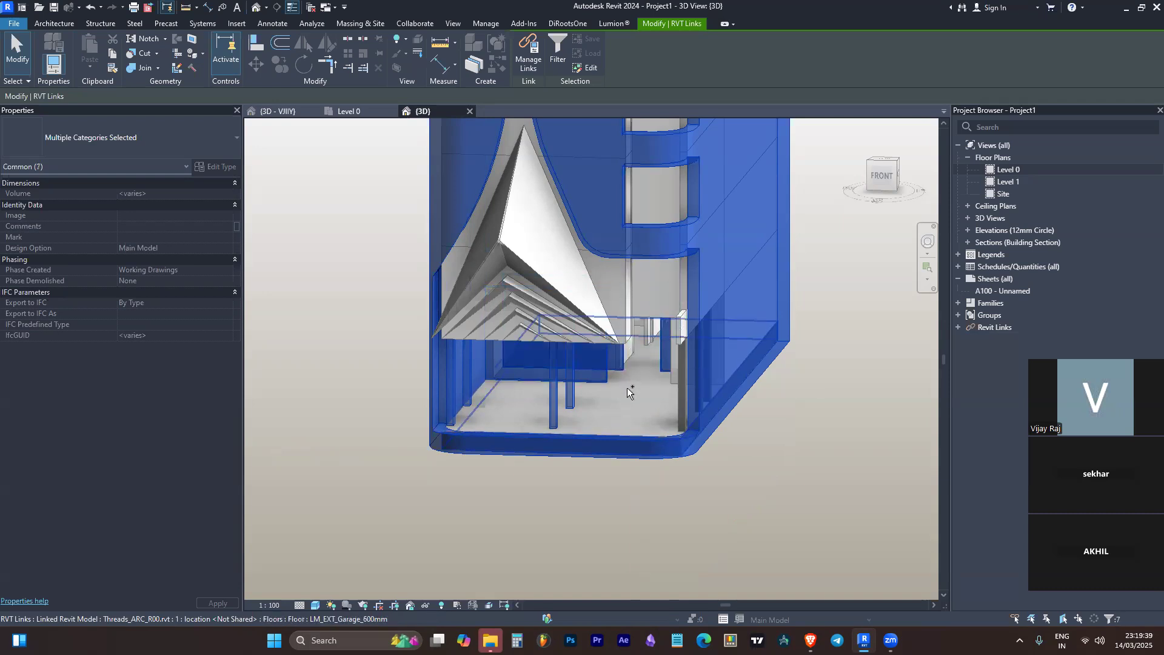
{"action": "left_click", "coordinate": [625, 392], "text": "ctrl"}
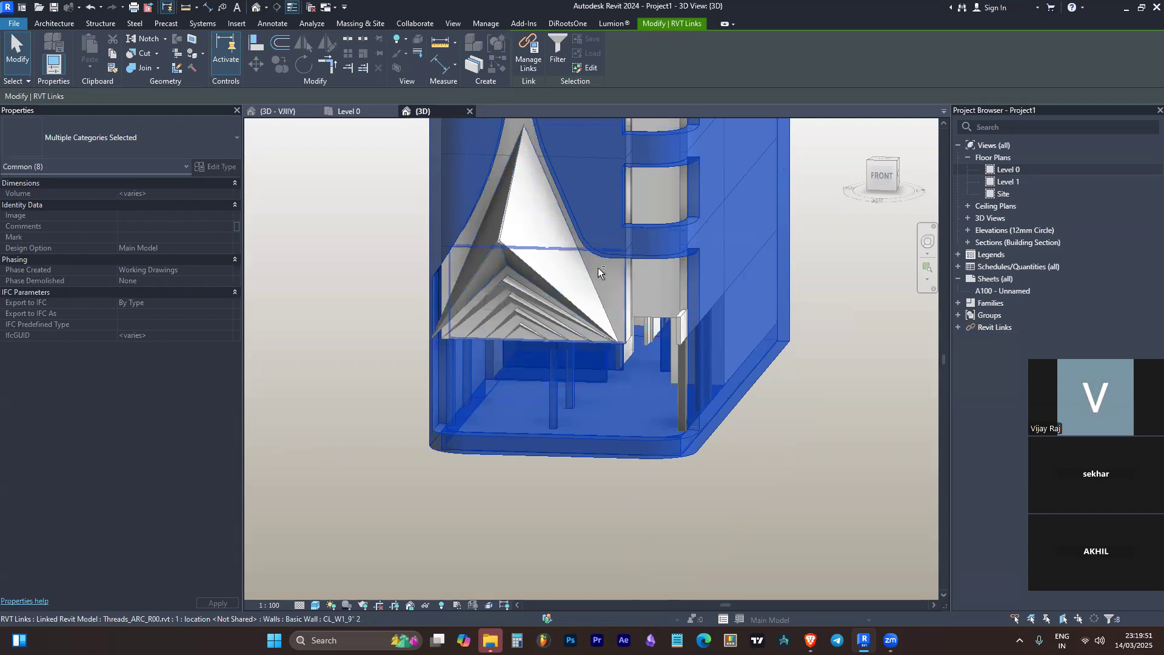
Deselect and reselect the outer shell, and add the triangular entrance piece and its layered bands to the selection
{"action": "left_click", "coordinate": [596, 253], "text": "shift"}
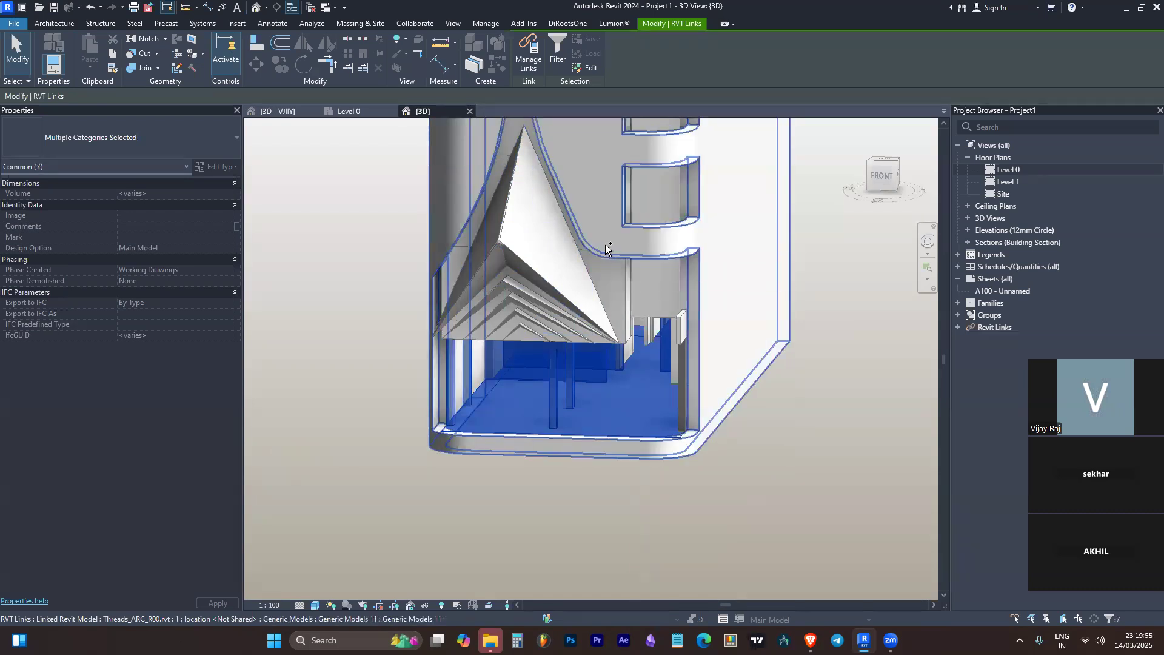
{"action": "left_click", "coordinate": [605, 245], "text": "ctrl"}
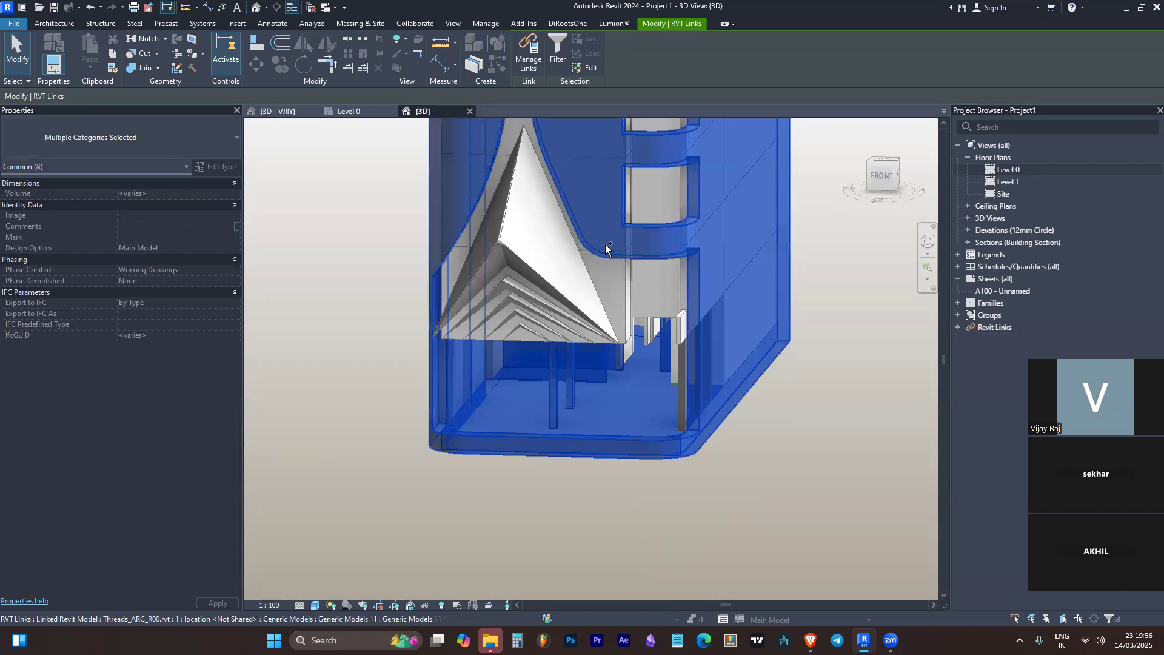
{"action": "left_click", "coordinate": [533, 265], "text": "ctrl"}
{"action": "left_click", "coordinate": [515, 303], "text": "ctrl"}
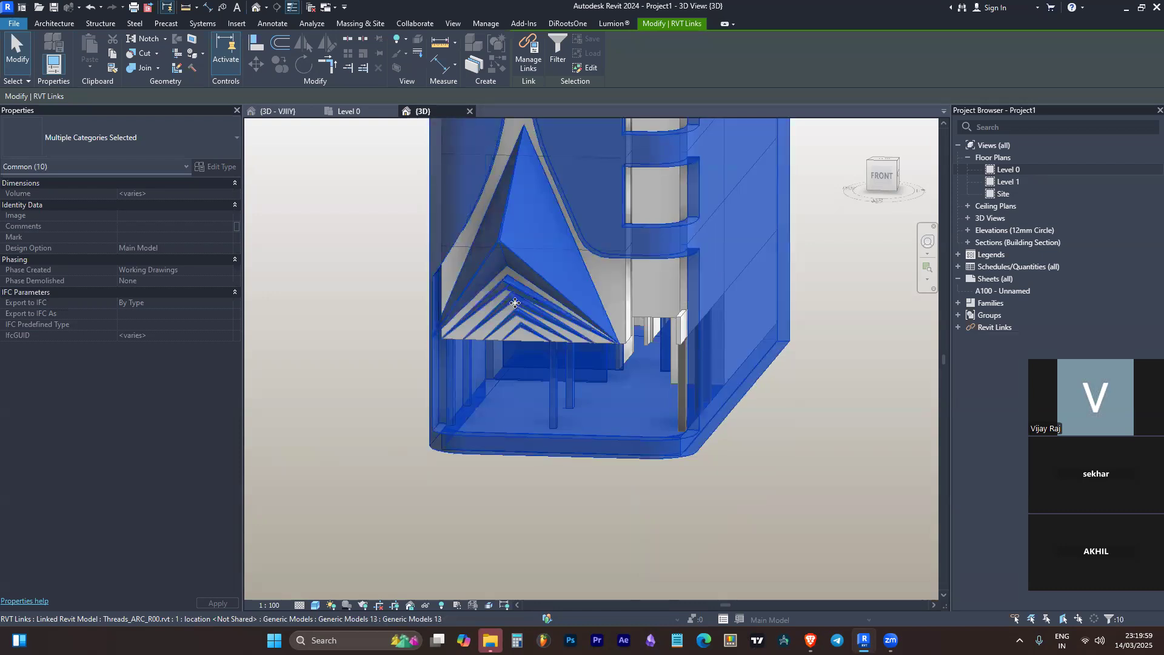
Add two more ground-floor walls behind the entrance to the selection and examine the building from the front
{"action": "scroll", "coordinate": [651, 318], "scroll_direction": "up", "scroll_amount": 2}
{"action": "middle_click_drag", "start_coordinate": [651, 318], "coordinate": [697, 338], "text": "shift"}
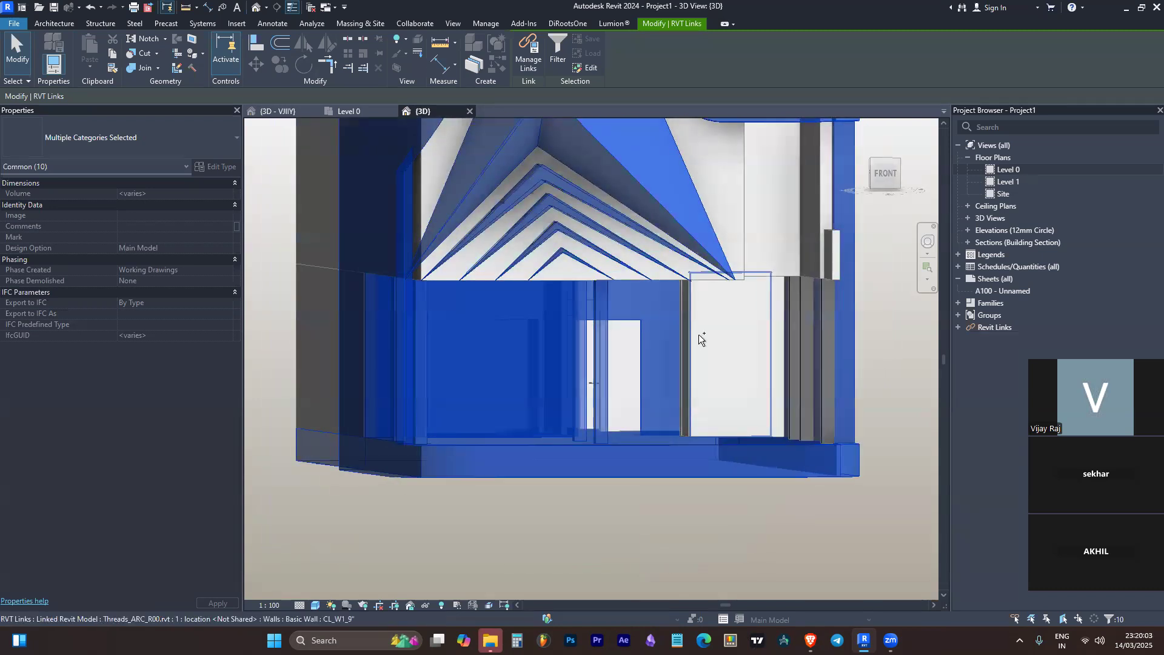
{"action": "left_click", "coordinate": [699, 339], "text": "ctrl"}
{"action": "scroll", "coordinate": [697, 337], "scroll_direction": "up", "scroll_amount": 4}
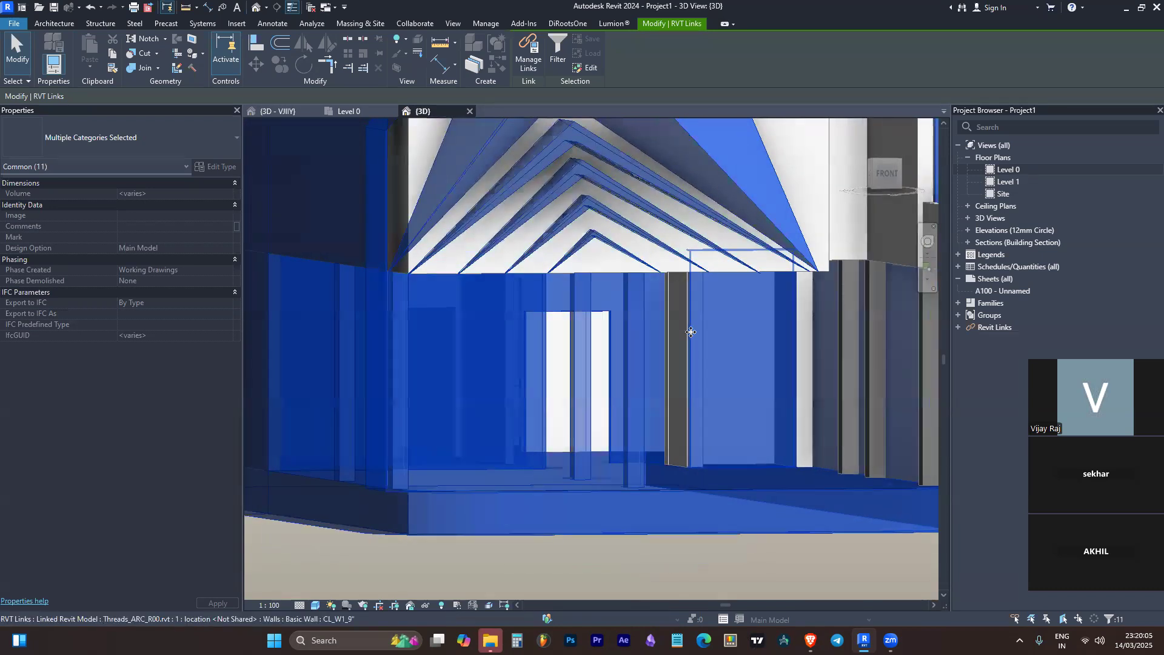
{"action": "left_click", "coordinate": [691, 332], "text": "ctrl"}
{"action": "middle_click_drag", "start_coordinate": [690, 331], "coordinate": [681, 377], "text": "shift"}
{"action": "scroll", "coordinate": [643, 371], "scroll_direction": "down", "scroll_amount": 5}
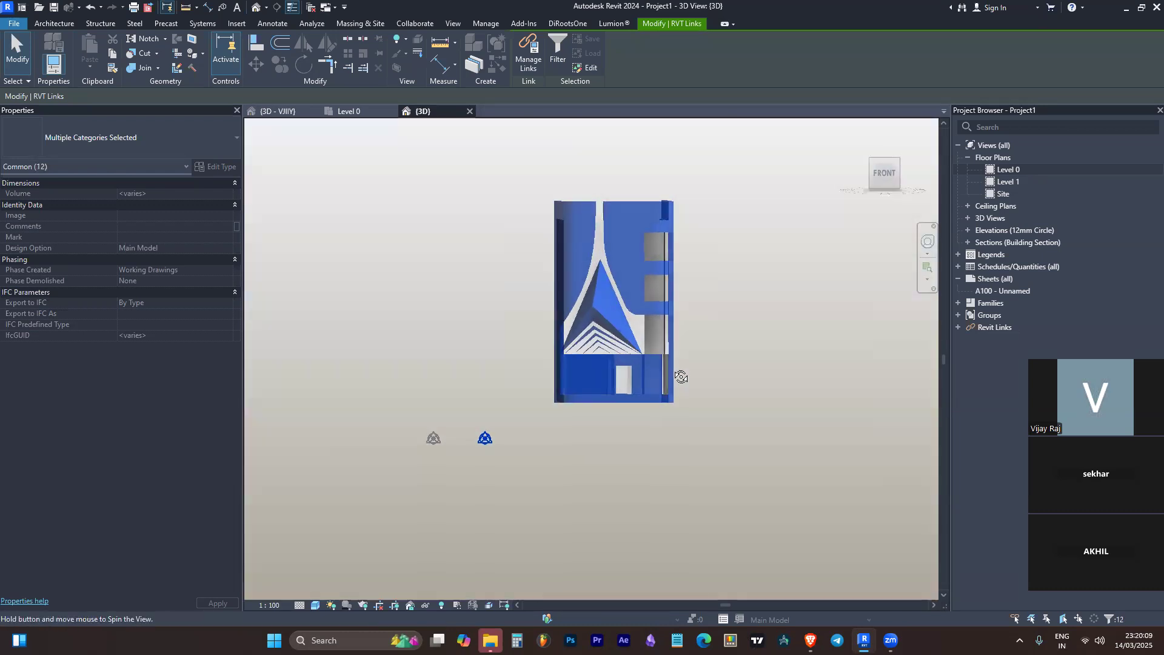
Orient the 3D view to the front, clear the selection, and open the Level 0 floor plan
{"action": "left_click", "coordinate": [881, 179]}
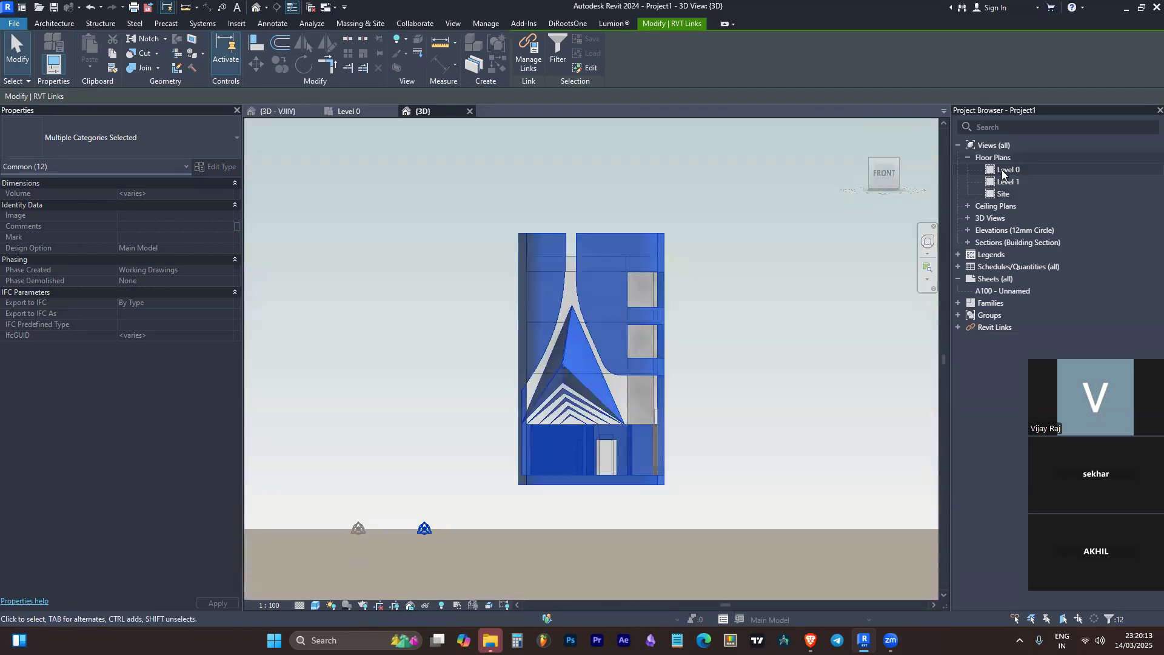
{"action": "left_click", "coordinate": [695, 340]}
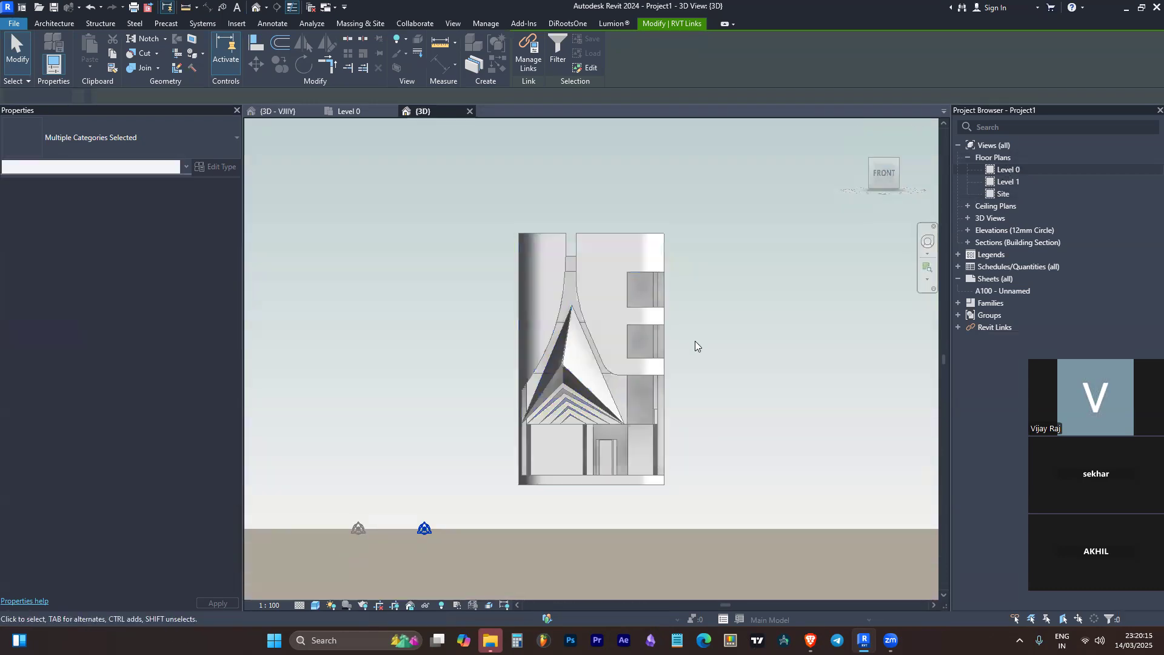
{"action": "double_click", "coordinate": [1013, 172]}
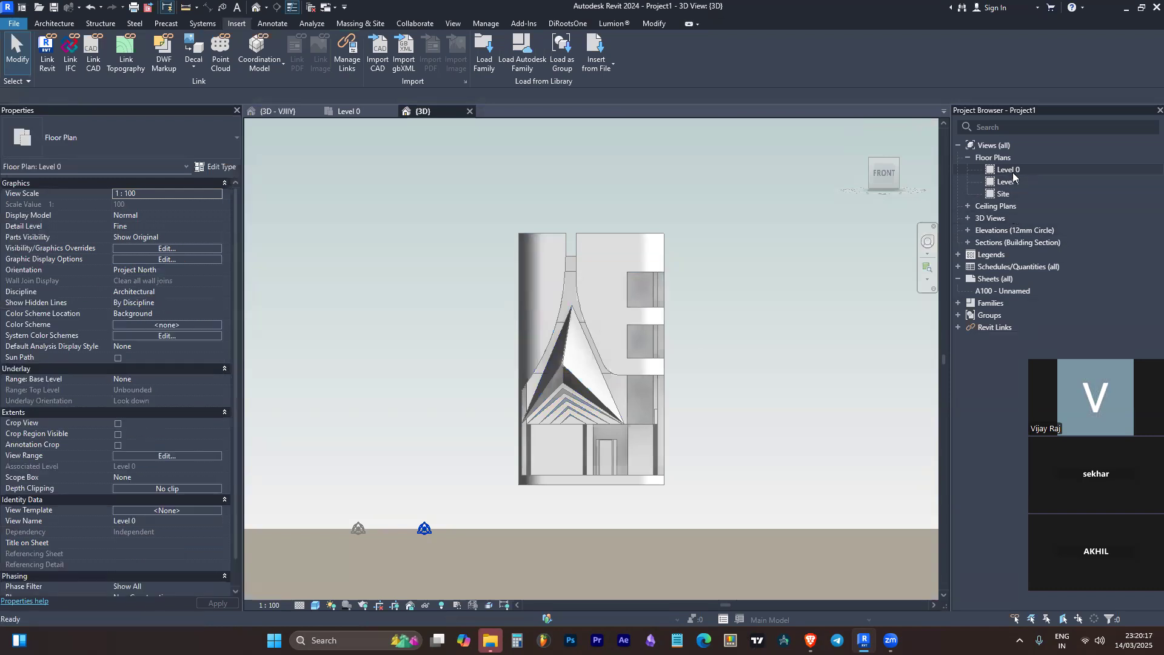
Select the linked model in the Level 0 plan to inspect its extent, and clear the selection
{"action": "scroll", "coordinate": [428, 395], "scroll_direction": "down", "scroll_amount": 2}
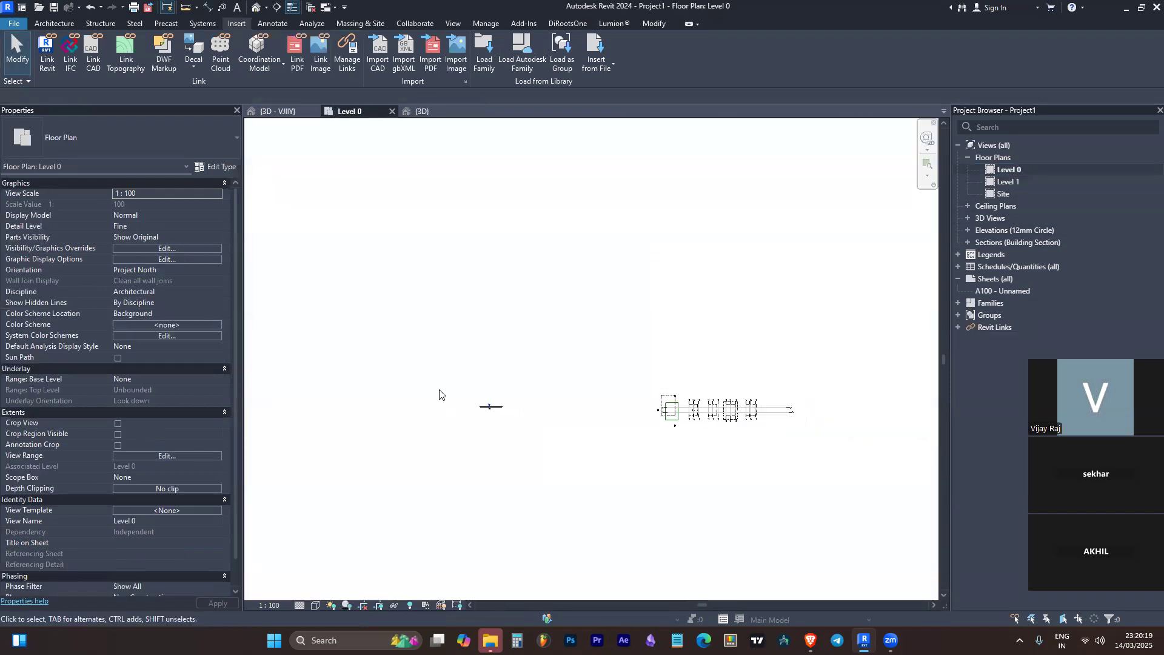
{"action": "scroll", "coordinate": [676, 407], "scroll_direction": "up", "scroll_amount": 4}
{"action": "scroll", "coordinate": [746, 417], "scroll_direction": "up", "scroll_amount": 2}
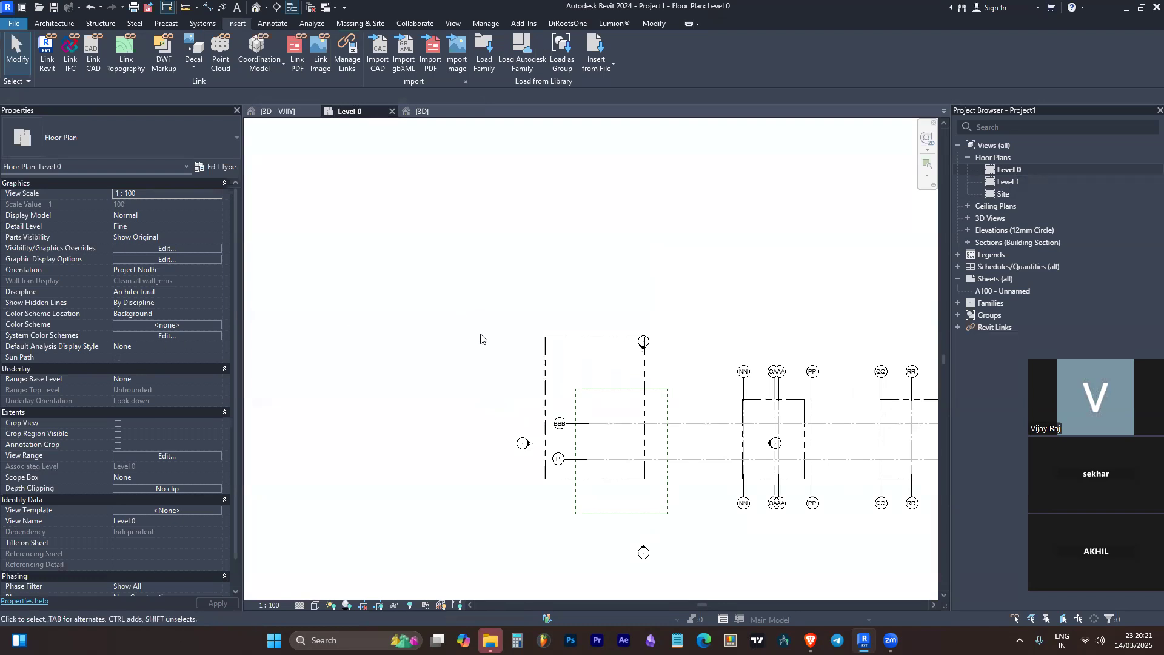
{"action": "scroll", "coordinate": [431, 327], "scroll_direction": "down", "scroll_amount": 3}
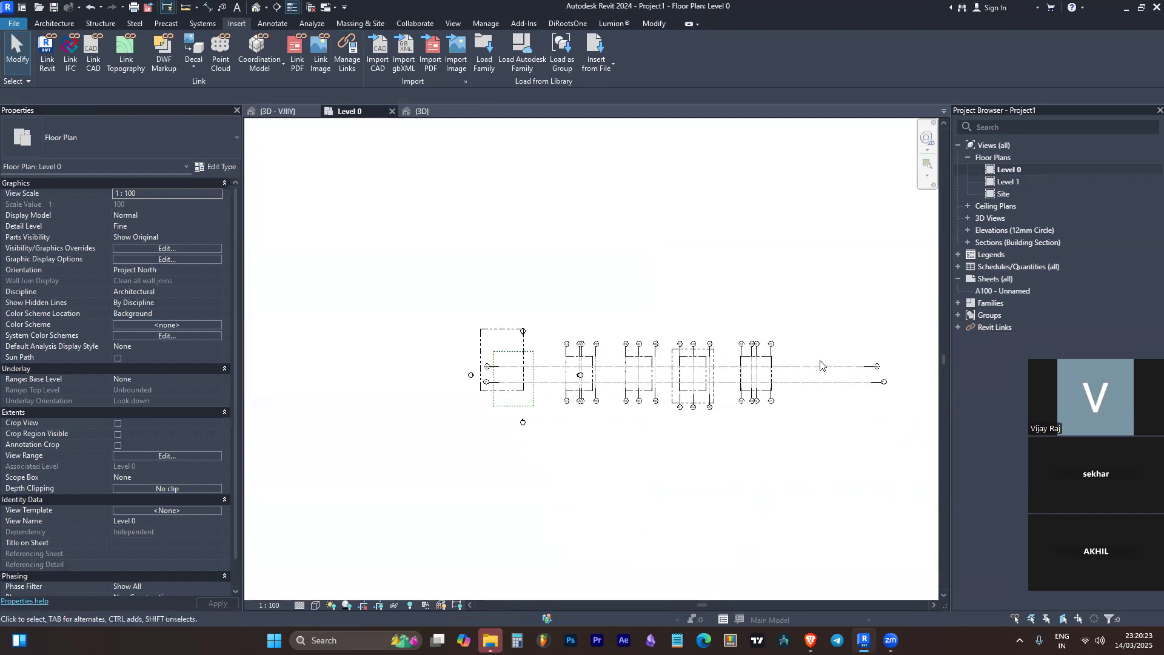
{"action": "left_click", "coordinate": [821, 366]}
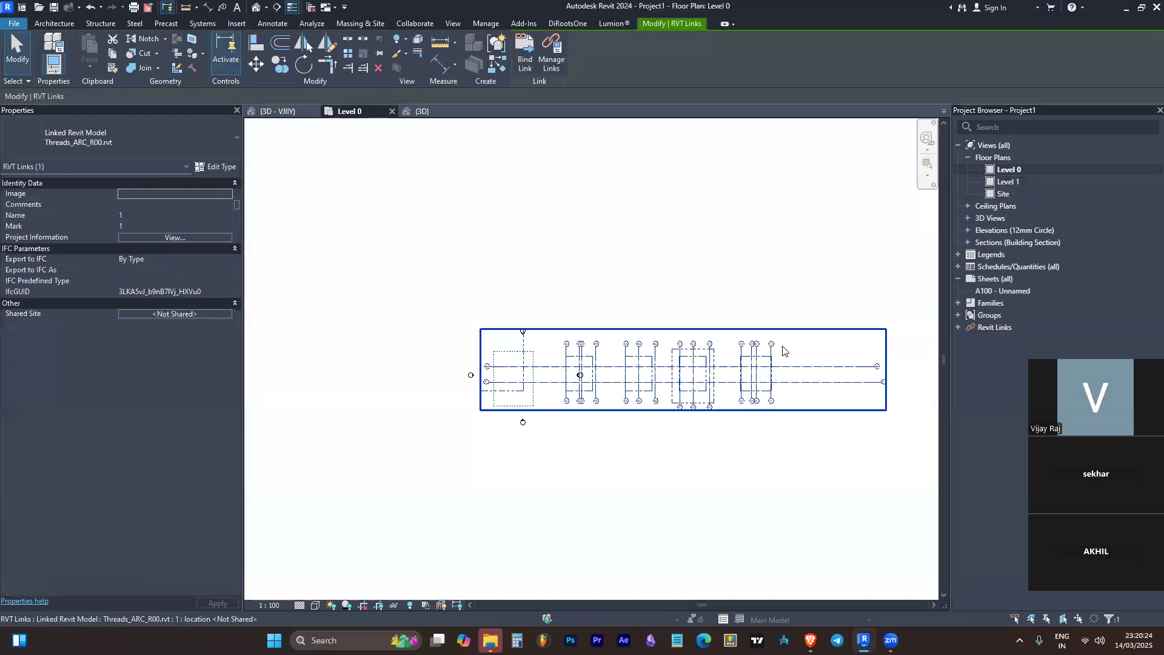
{"action": "left_click", "coordinate": [451, 268]}
{"action": "scroll", "coordinate": [438, 346], "scroll_direction": "up", "scroll_amount": 3}
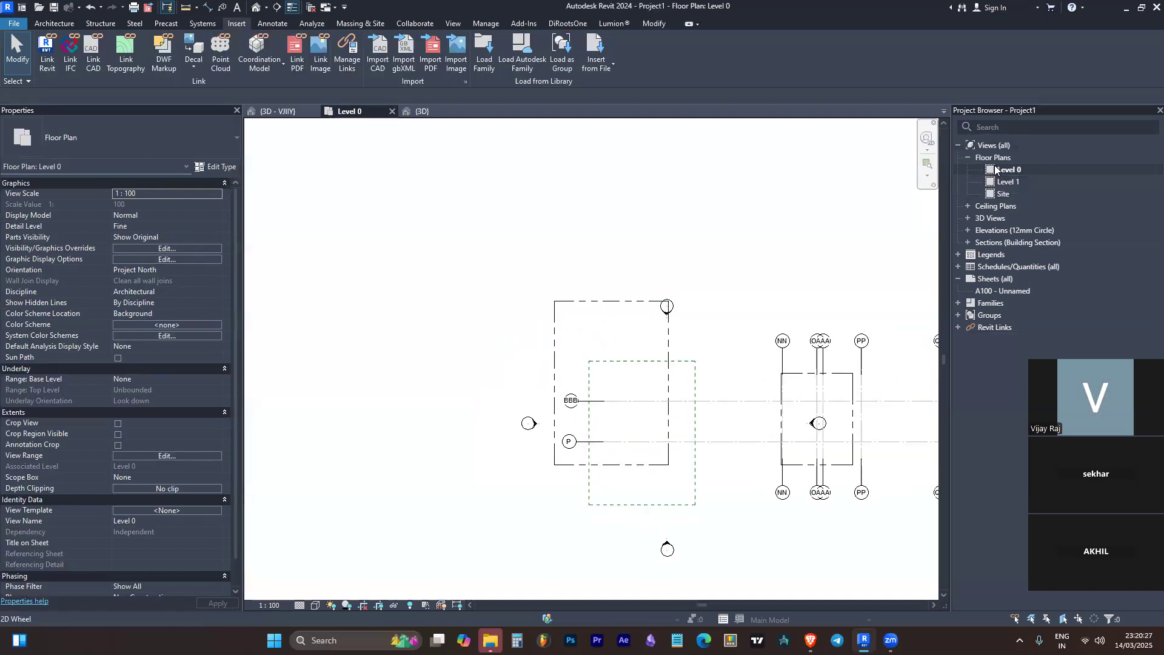
Orbit the building in the 3D view, reopen the Level 0 floor plan, and fit all its contents in view
{"action": "left_click", "coordinate": [429, 111]}
{"action": "middle_click_drag", "start_coordinate": [789, 261], "coordinate": [790, 304], "text": "shift"}
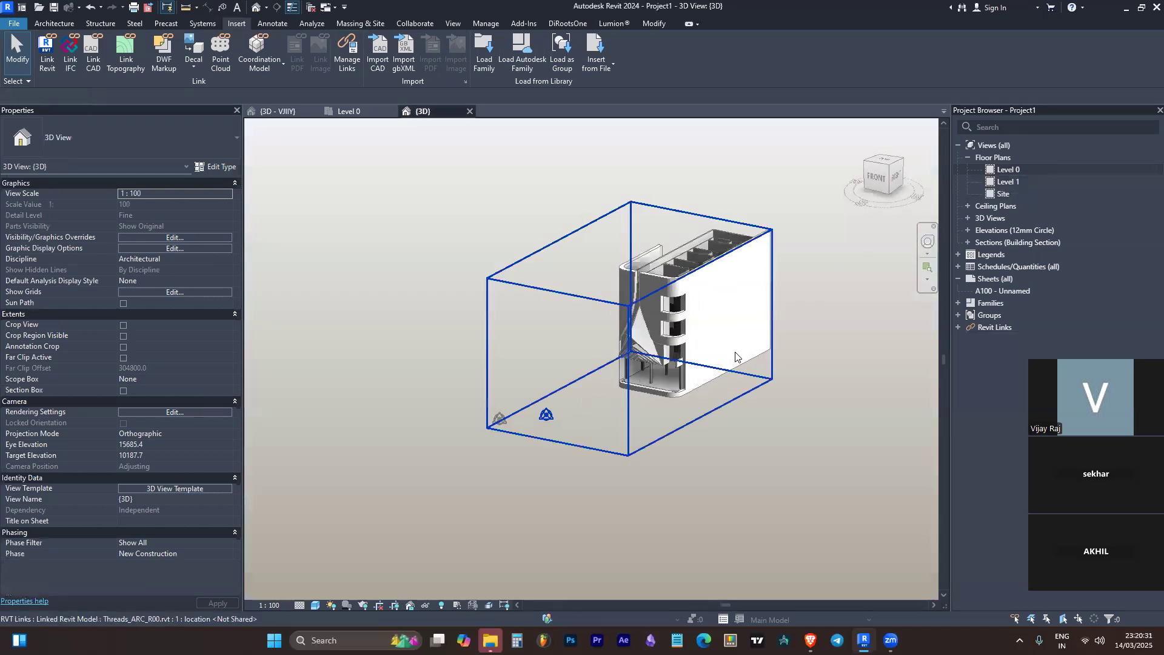
{"action": "left_click", "coordinate": [1011, 170]}
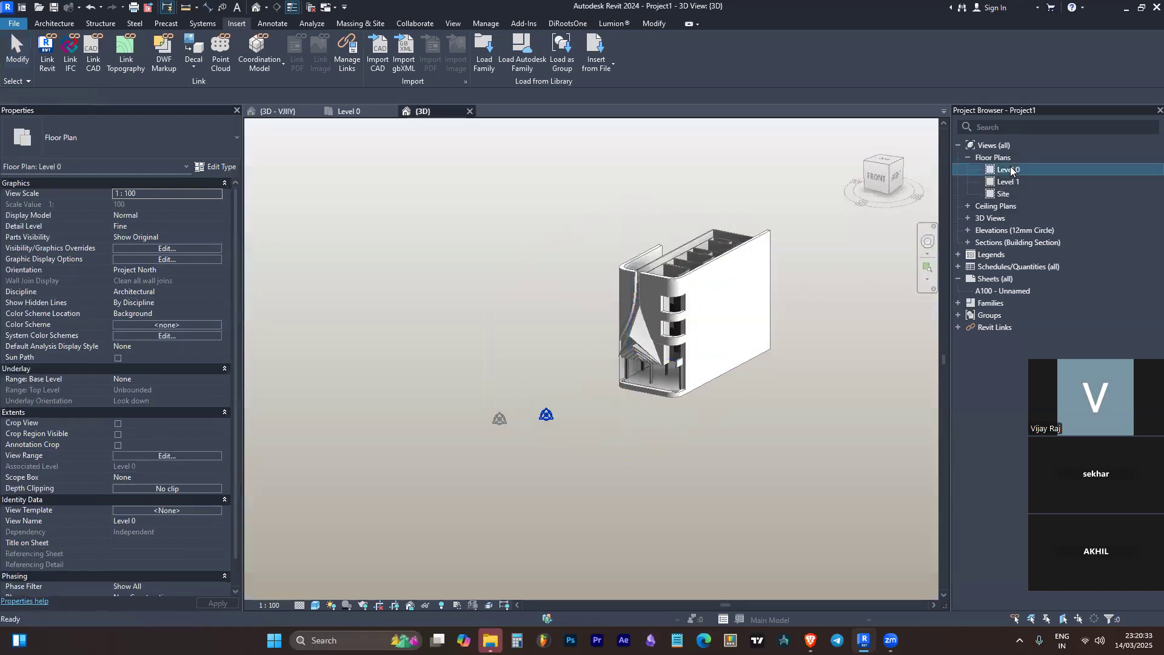
{"action": "double_click", "coordinate": [1011, 170]}
{"action": "key", "text": "z"}
{"action": "key", "text": "a"}
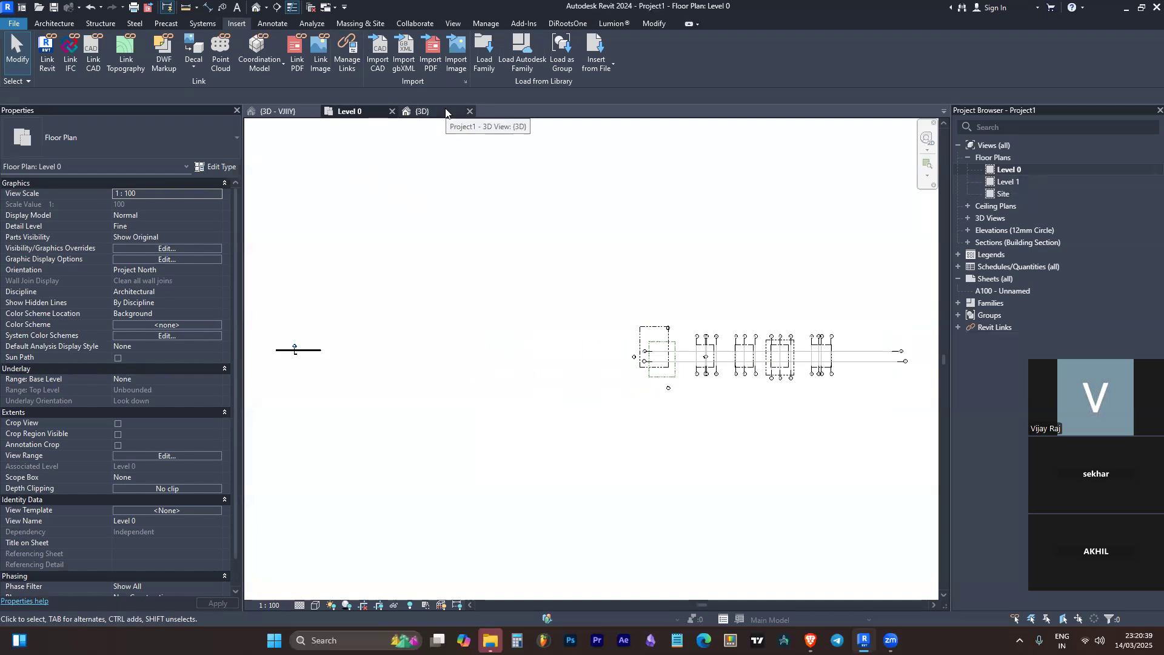
Return to the 3D view, orient it to the front, and select the linked building to check its height above the base points
{"action": "left_click", "coordinate": [423, 111]}
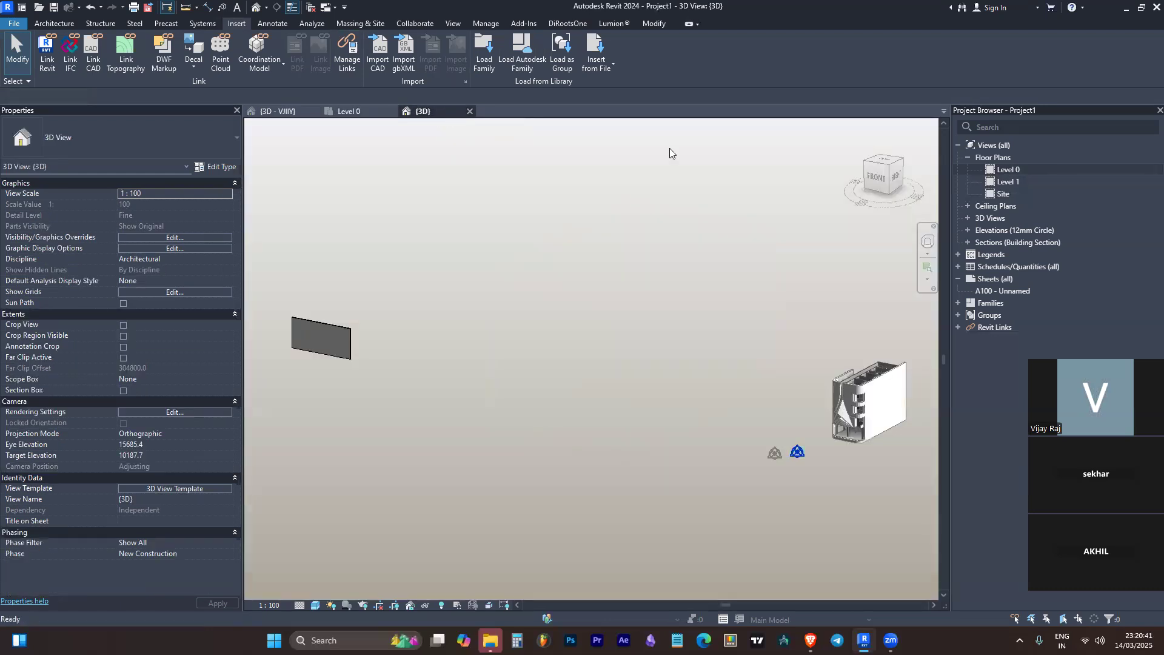
{"action": "scroll", "coordinate": [874, 401], "scroll_direction": "up", "scroll_amount": 2}
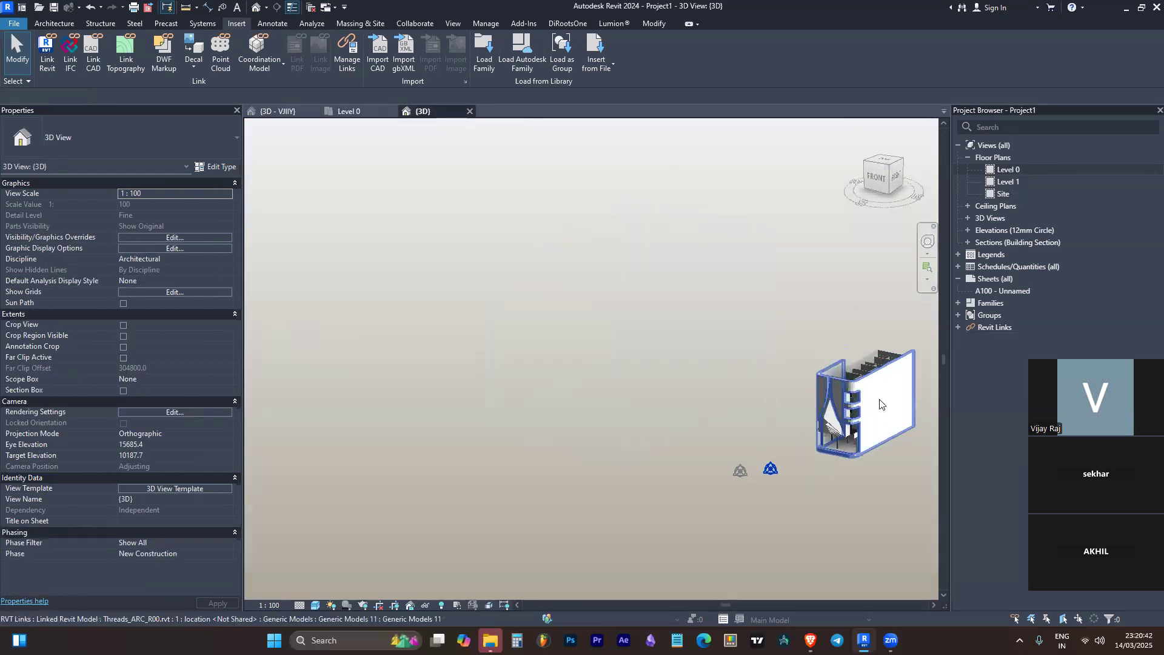
{"action": "left_click", "coordinate": [877, 181]}
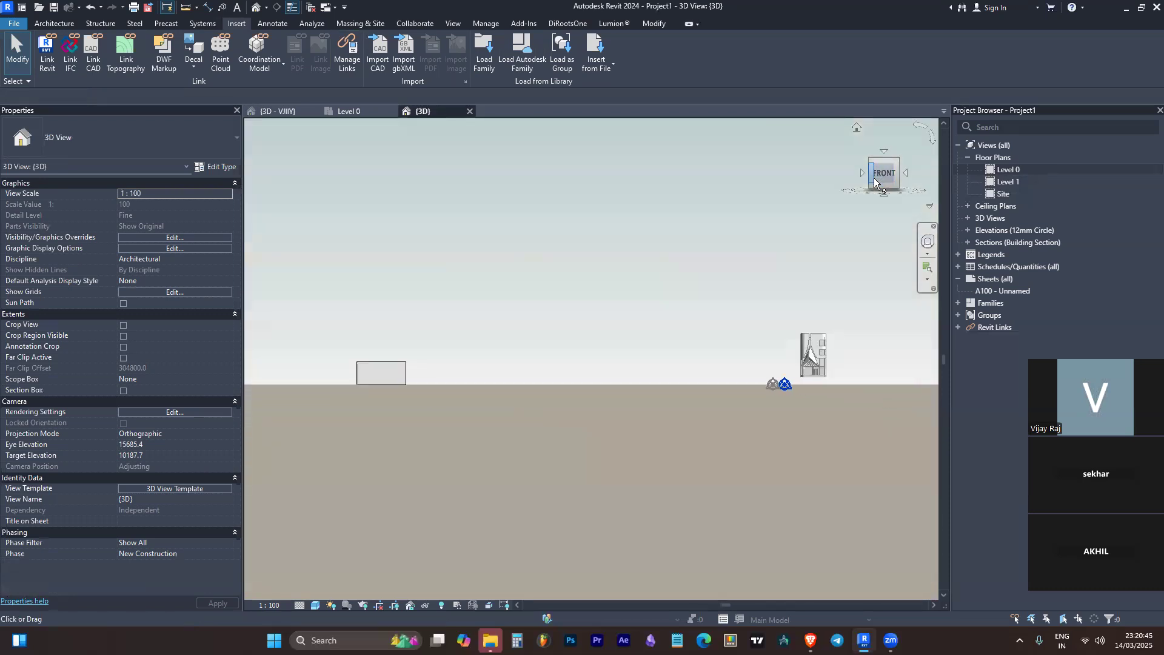
{"action": "scroll", "coordinate": [798, 394], "scroll_direction": "up", "scroll_amount": 4}
{"action": "scroll", "coordinate": [598, 405], "scroll_direction": "down", "scroll_amount": 1}
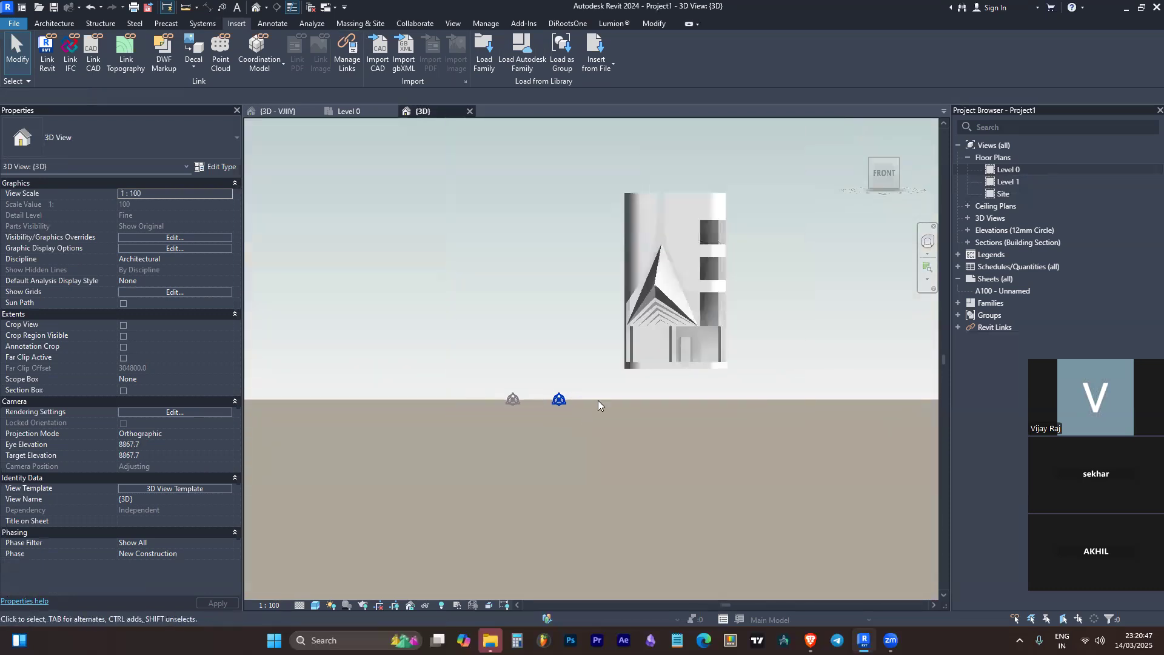
{"action": "left_click", "coordinate": [671, 287]}
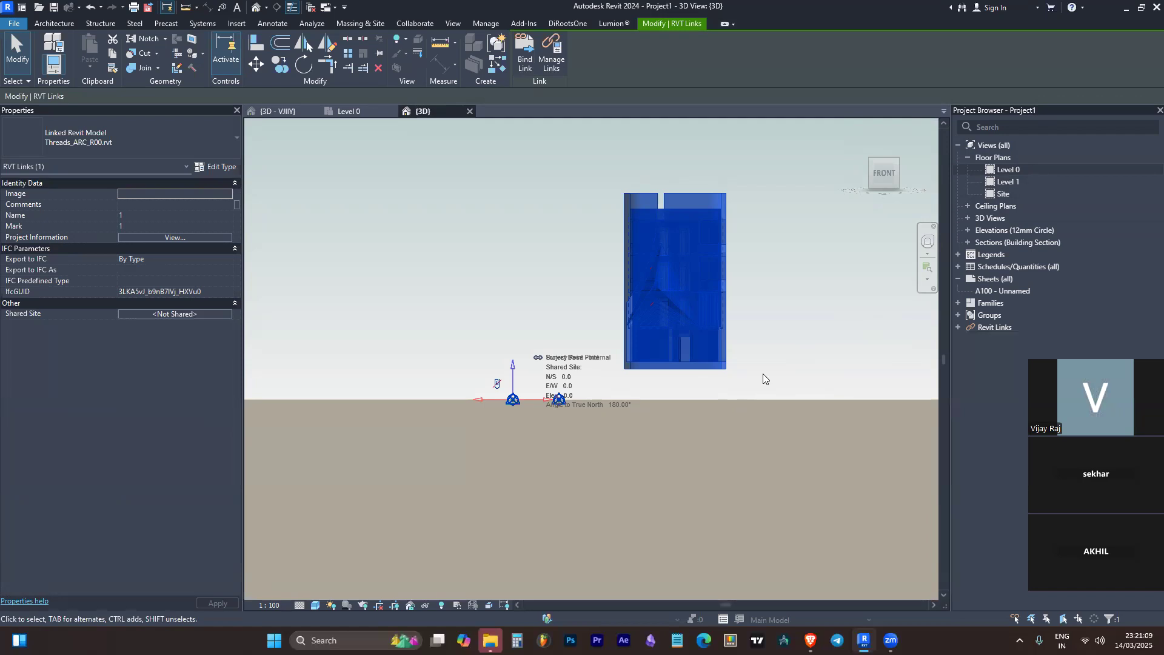
Open the South elevation and clear the linked model's selection
{"action": "left_click", "coordinate": [967, 230]}
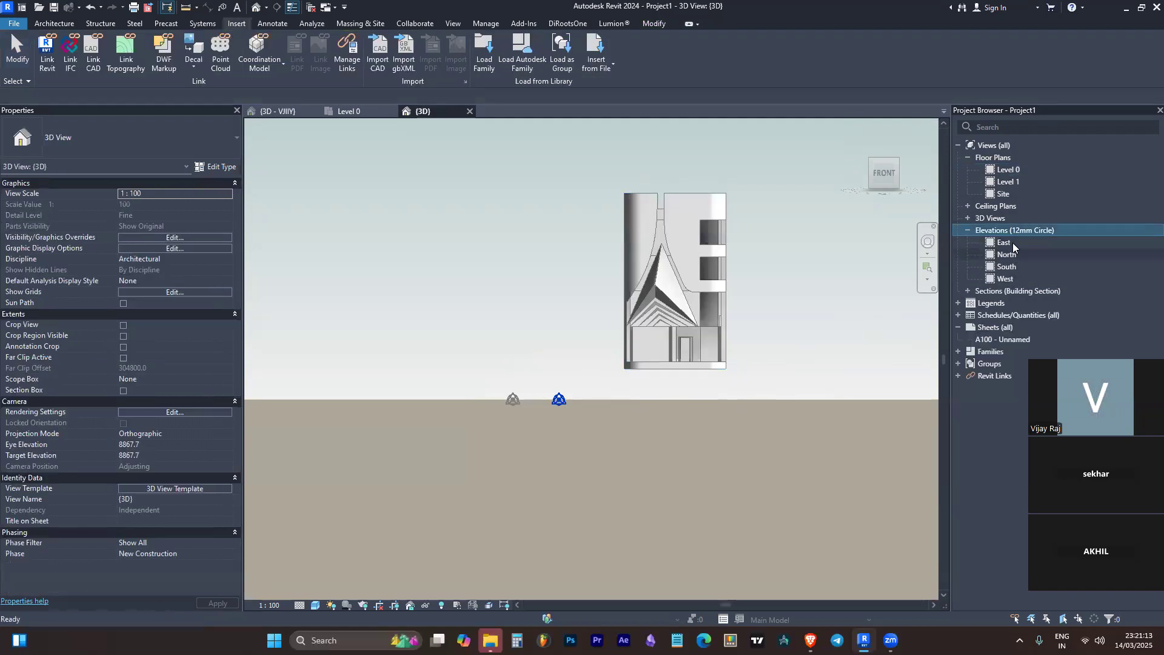
{"action": "double_click", "coordinate": [1007, 267]}
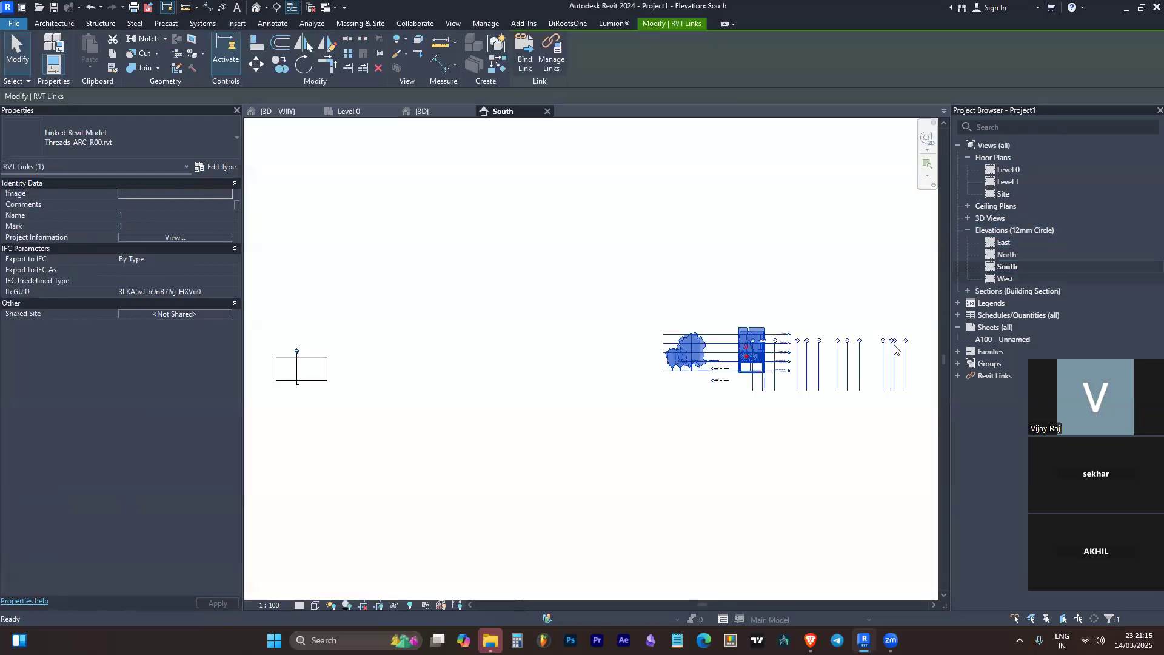
{"action": "key", "text": "Escape"}
Extend the Level 0 and Level 1 lines across the linked building to its level heads
{"action": "scroll", "coordinate": [769, 377], "scroll_direction": "up", "scroll_amount": 8}
{"action": "scroll", "coordinate": [580, 397], "scroll_direction": "down", "scroll_amount": 1}
{"action": "scroll", "coordinate": [594, 469], "scroll_direction": "down", "scroll_amount": 4}
{"action": "left_click", "coordinate": [595, 482]}
{"action": "left_click_drag", "start_coordinate": [615, 481], "coordinate": [899, 496]}
{"action": "key", "text": "Escape"}
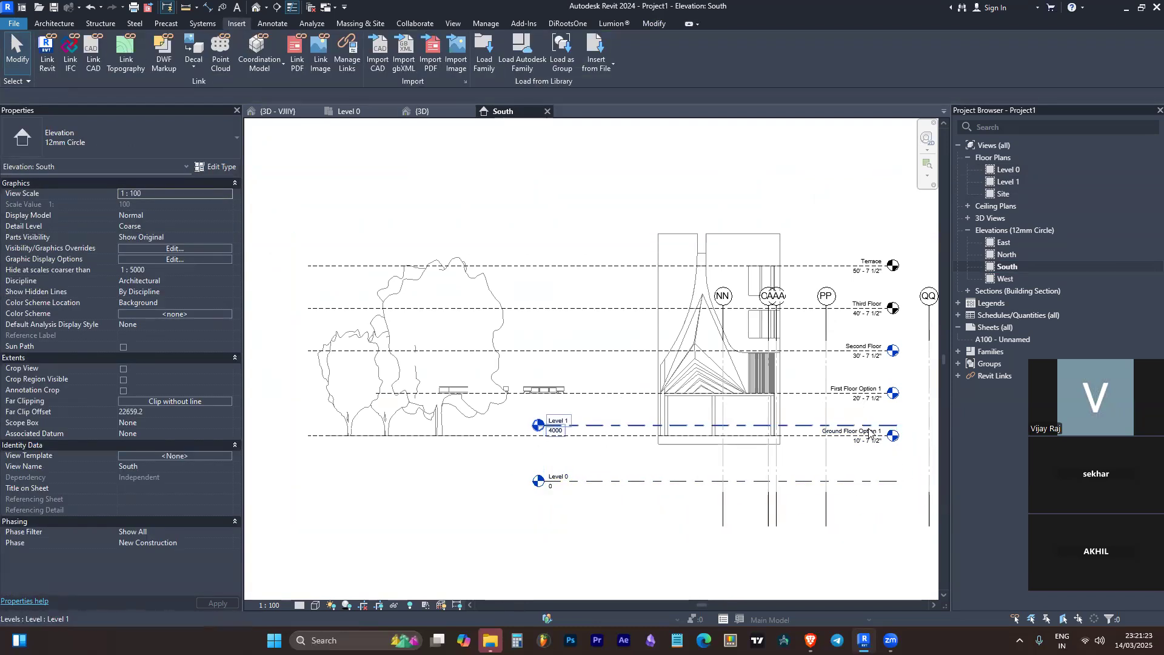
Select the linked model in the South elevation and examine its floor levels against the project levels
{"action": "left_click", "coordinate": [873, 269]}
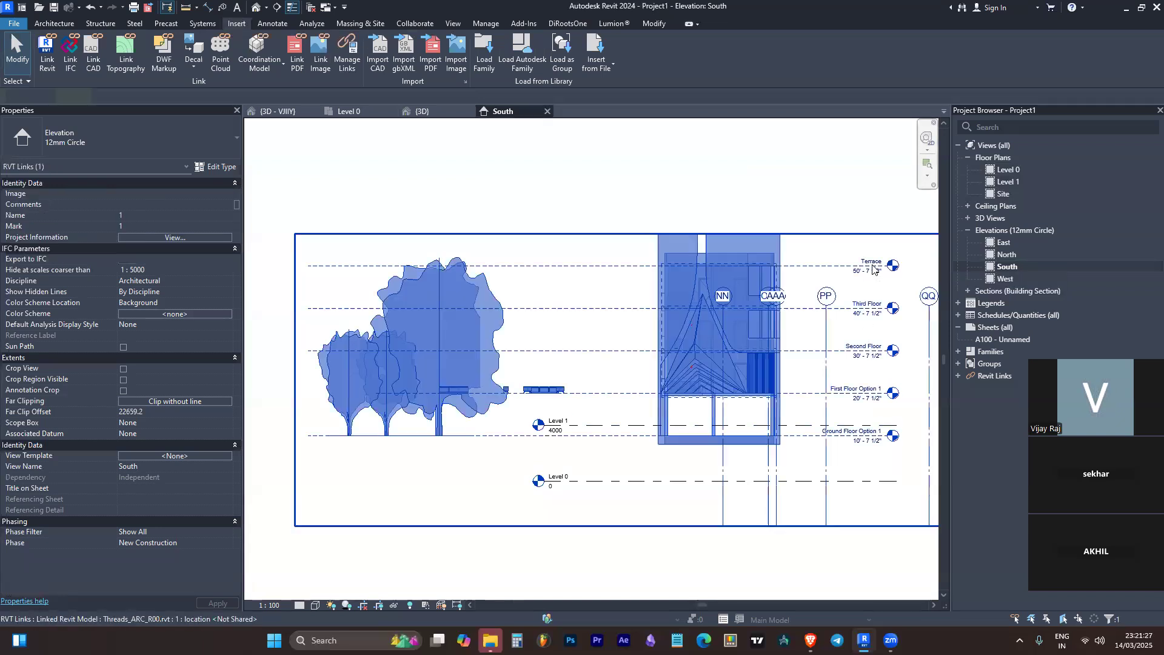
{"action": "scroll", "coordinate": [852, 444], "scroll_direction": "up", "scroll_amount": 2}
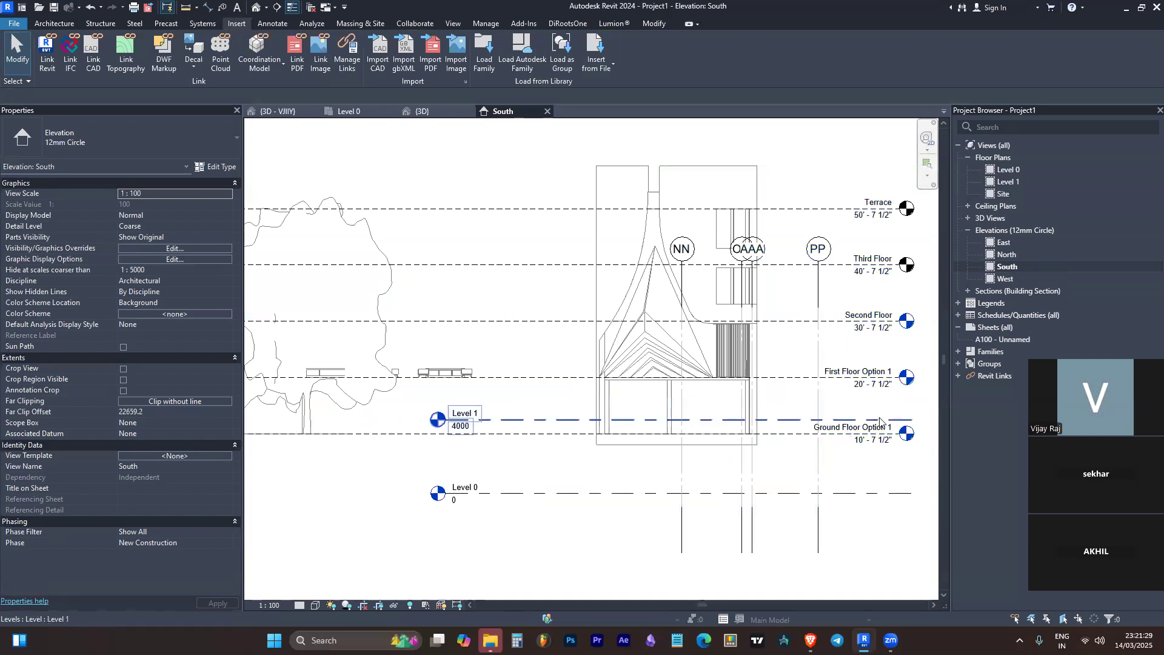
{"action": "left_click", "coordinate": [893, 329]}
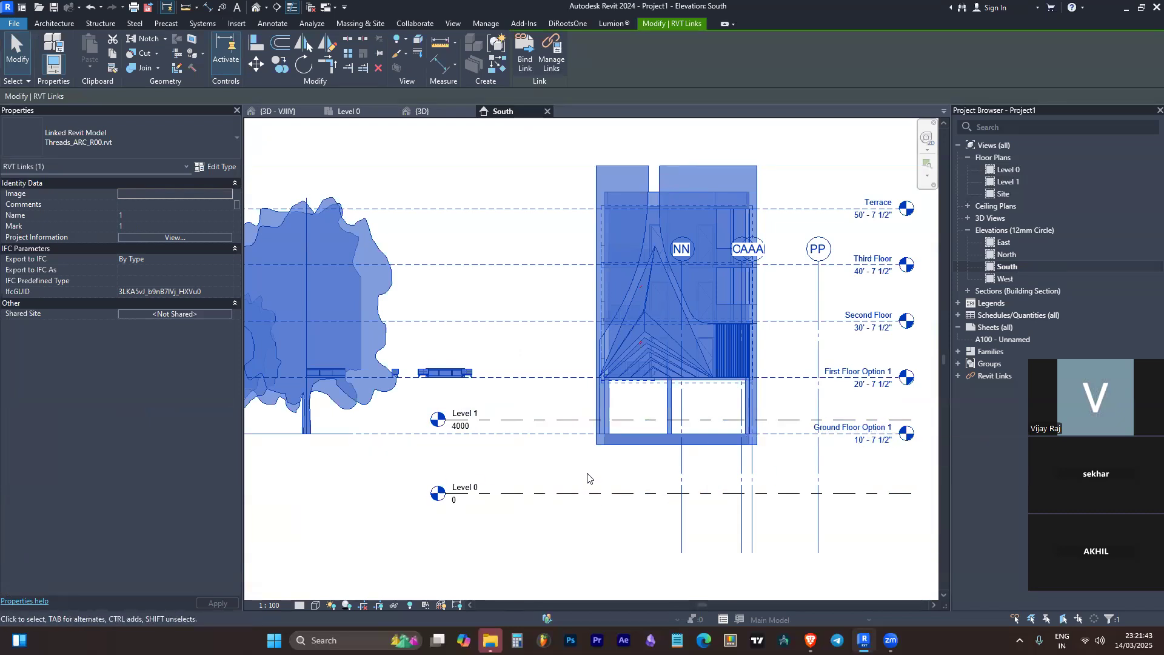
Dimension the height between Level 0 and the linked model's Ground Floor Option 1 level
{"action": "key", "text": "d"}
{"action": "key", "text": "i"}
{"action": "left_click", "coordinate": [568, 494]}
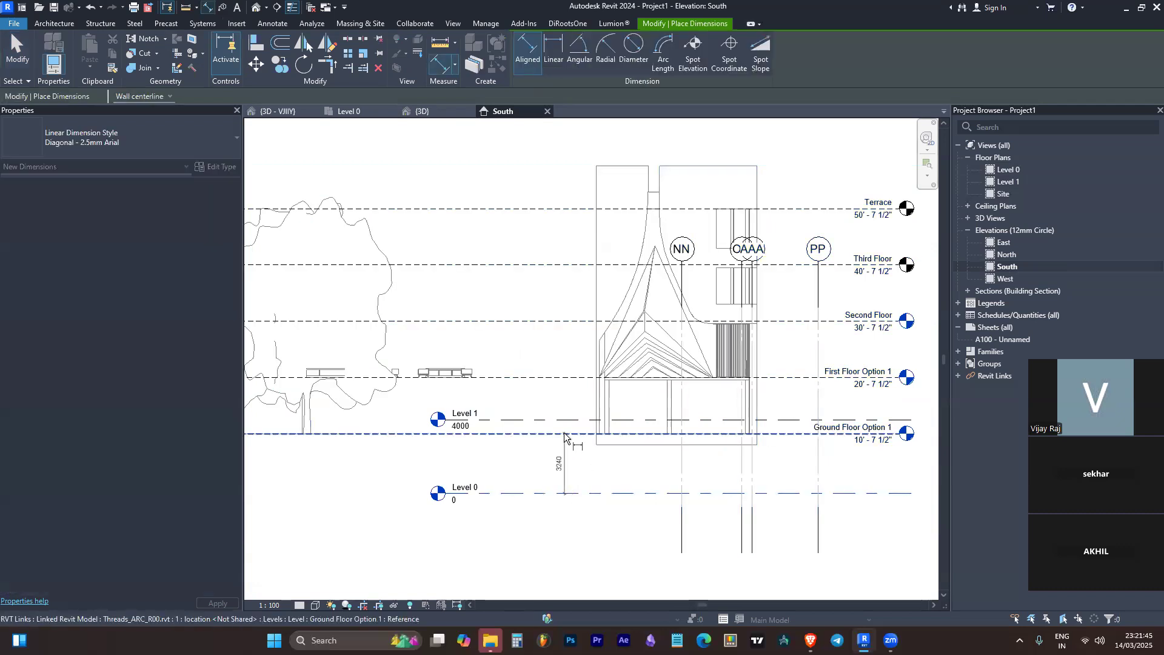
{"action": "left_click", "coordinate": [564, 433]}
{"action": "scroll", "coordinate": [565, 479], "scroll_direction": "up", "scroll_amount": 2}
{"action": "left_click", "coordinate": [566, 482]}
{"action": "key", "text": "Escape"}
{"action": "scroll", "coordinate": [552, 459], "scroll_direction": "down", "scroll_amount": 2}
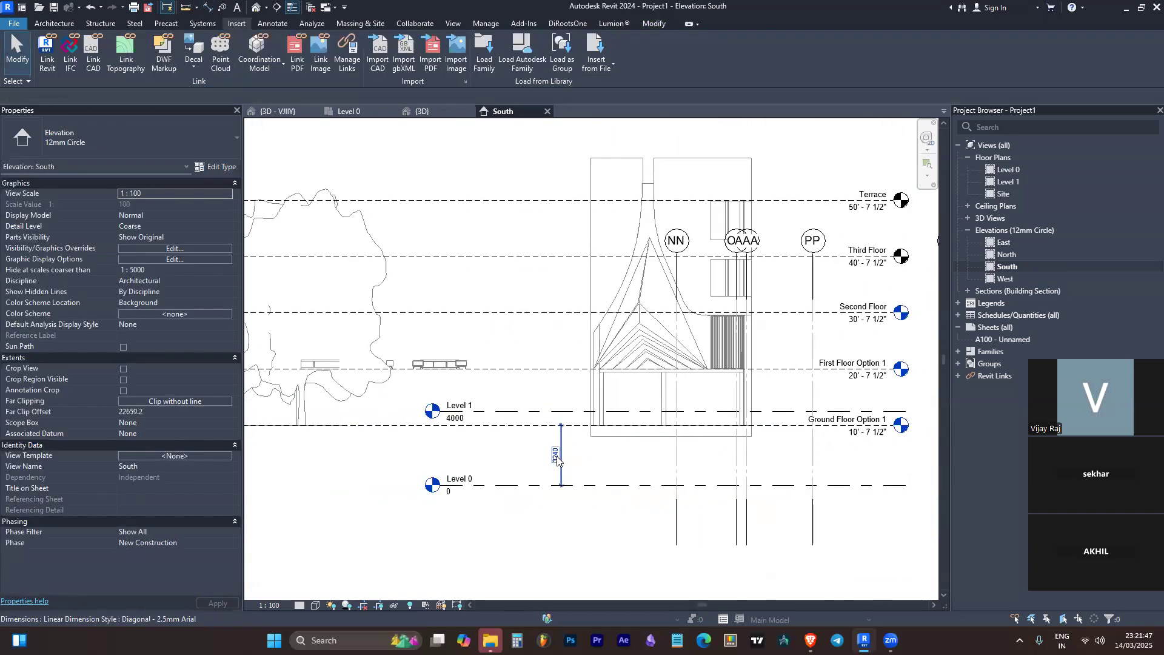
Select the dimension between Level 0 and Ground Floor Option 1 and remove it
{"action": "scroll", "coordinate": [558, 461], "scroll_direction": "up", "scroll_amount": 2}
{"action": "left_click", "coordinate": [556, 459]}
{"action": "scroll", "coordinate": [554, 464], "scroll_direction": "down", "scroll_amount": 4}
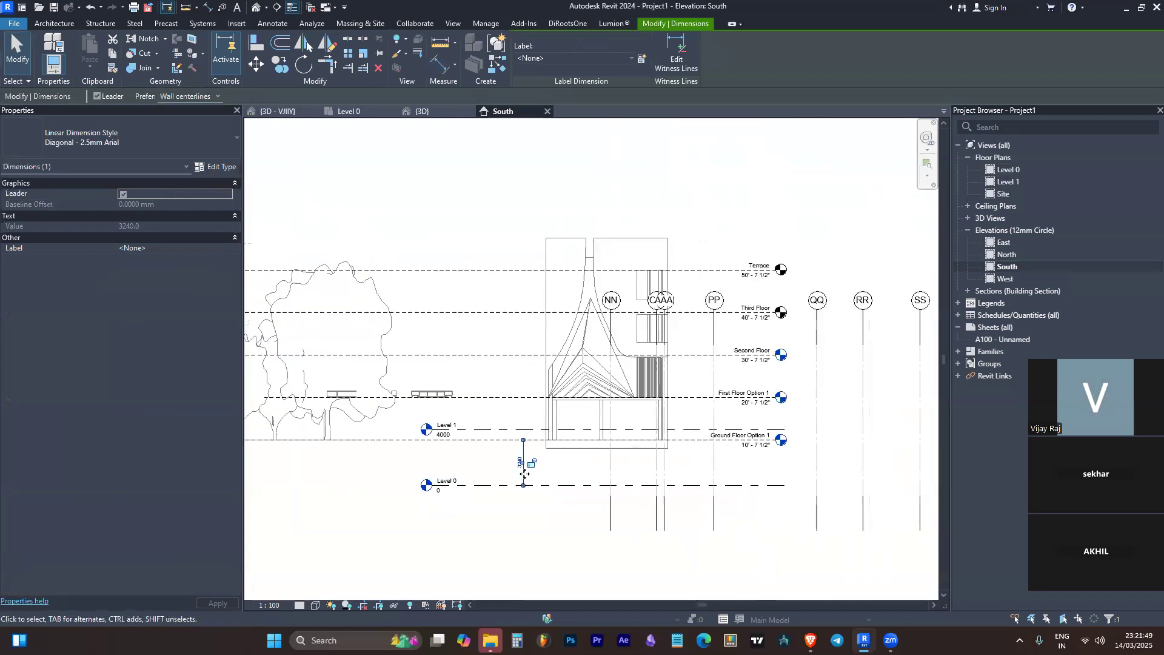
{"action": "key", "text": "Escape"}
{"action": "left_click", "coordinate": [544, 441]}
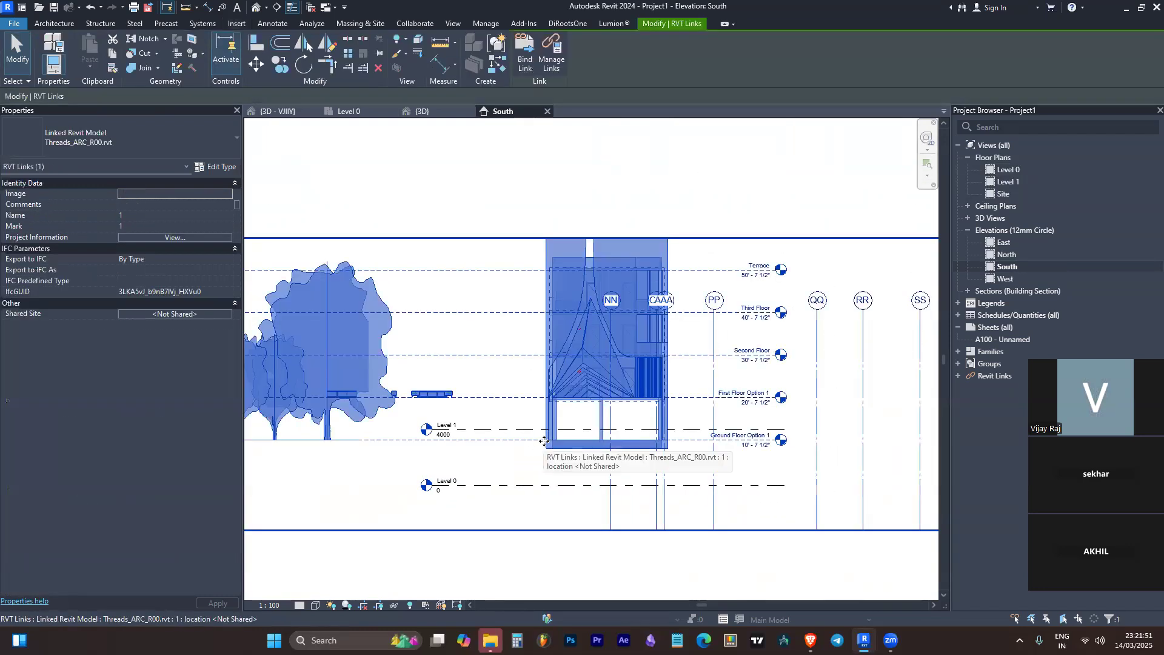
{"action": "key", "text": "a"}
{"action": "key", "text": "l"}
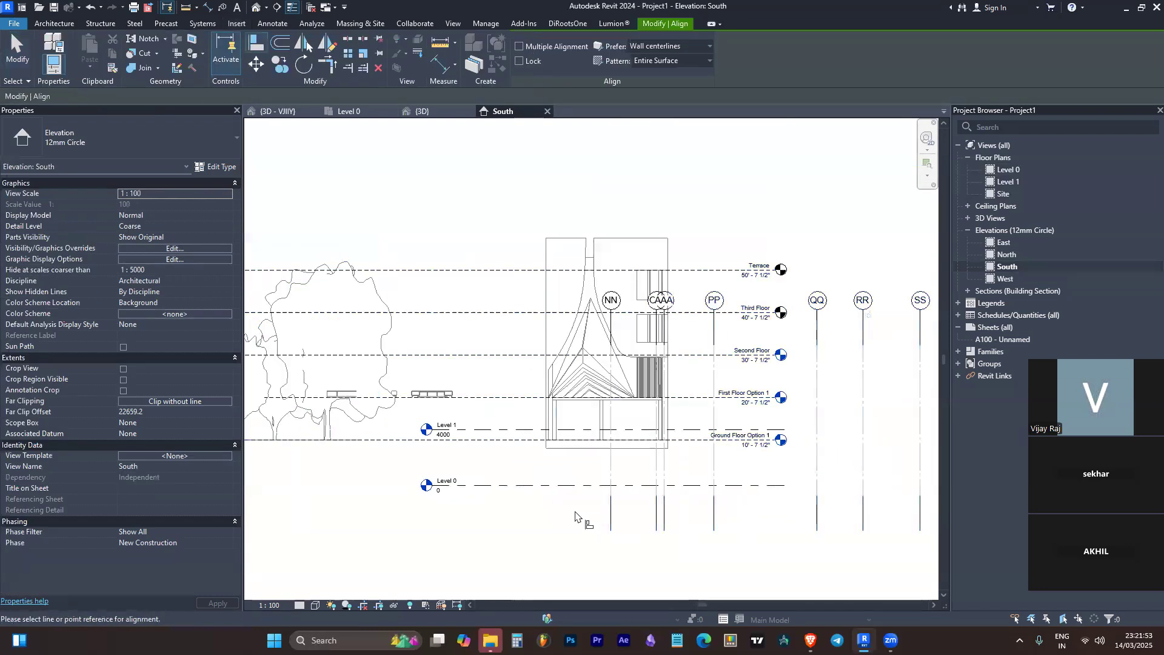
{"action": "key", "text": "Escape"}
{"action": "key", "text": "a"}
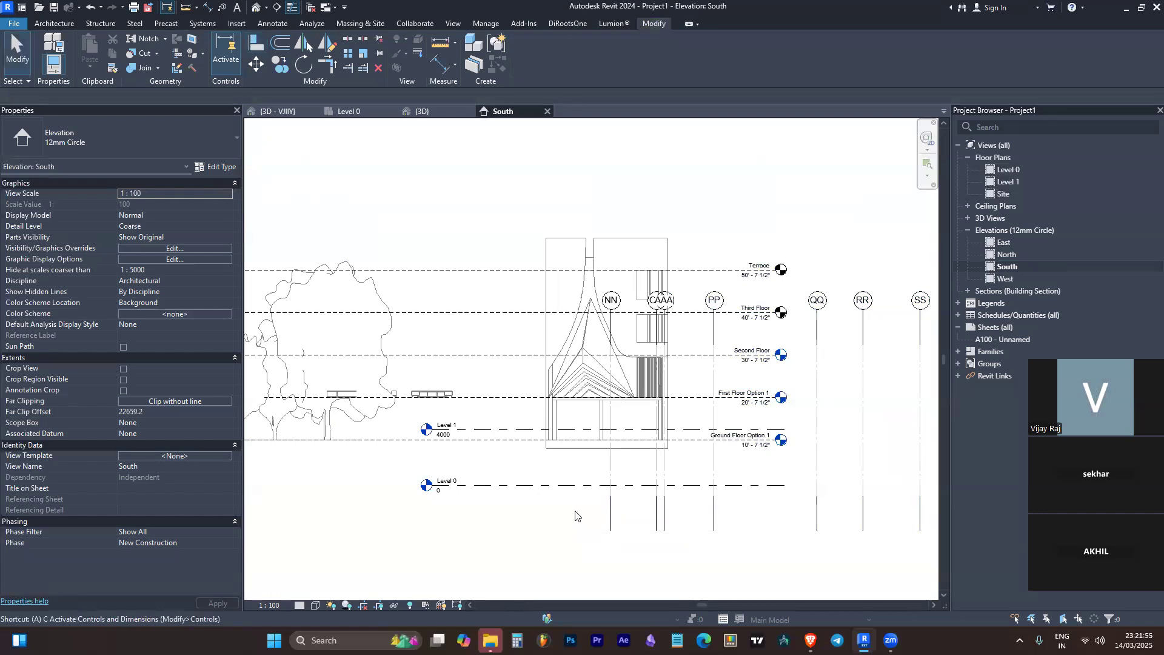
{"action": "key", "text": "l"}
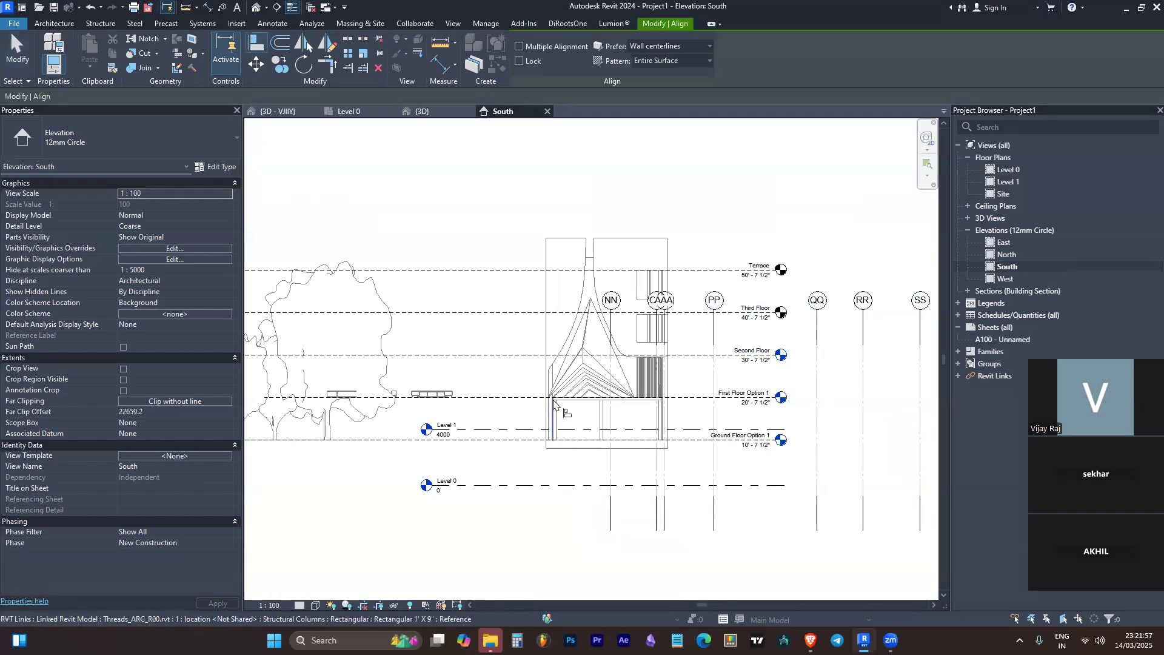
{"action": "key", "text": "Escape"}
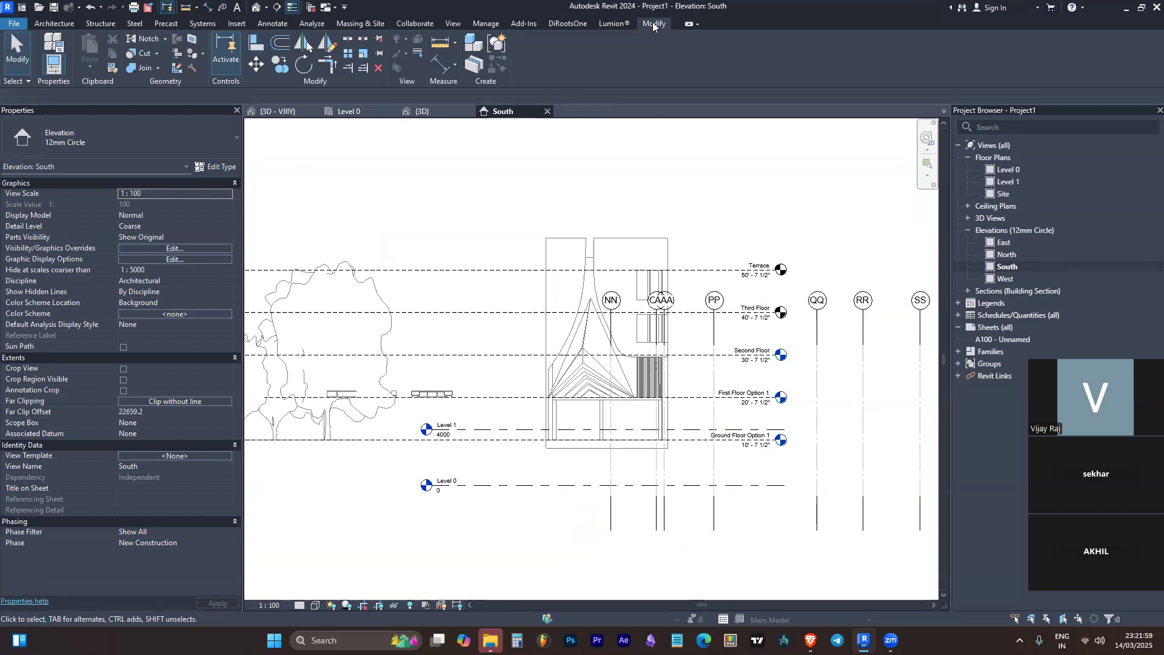
Align the linked model's Ground Floor Option 1 level to the project's Level 0
{"action": "left_click", "coordinate": [257, 46]}
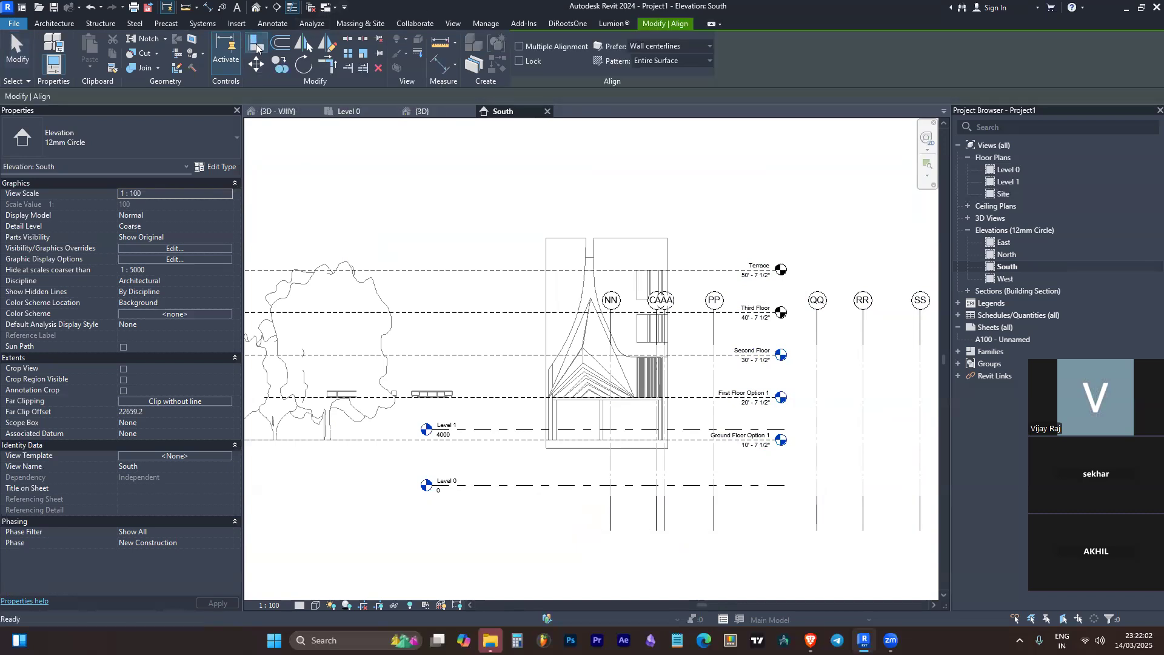
{"action": "left_click", "coordinate": [510, 488]}
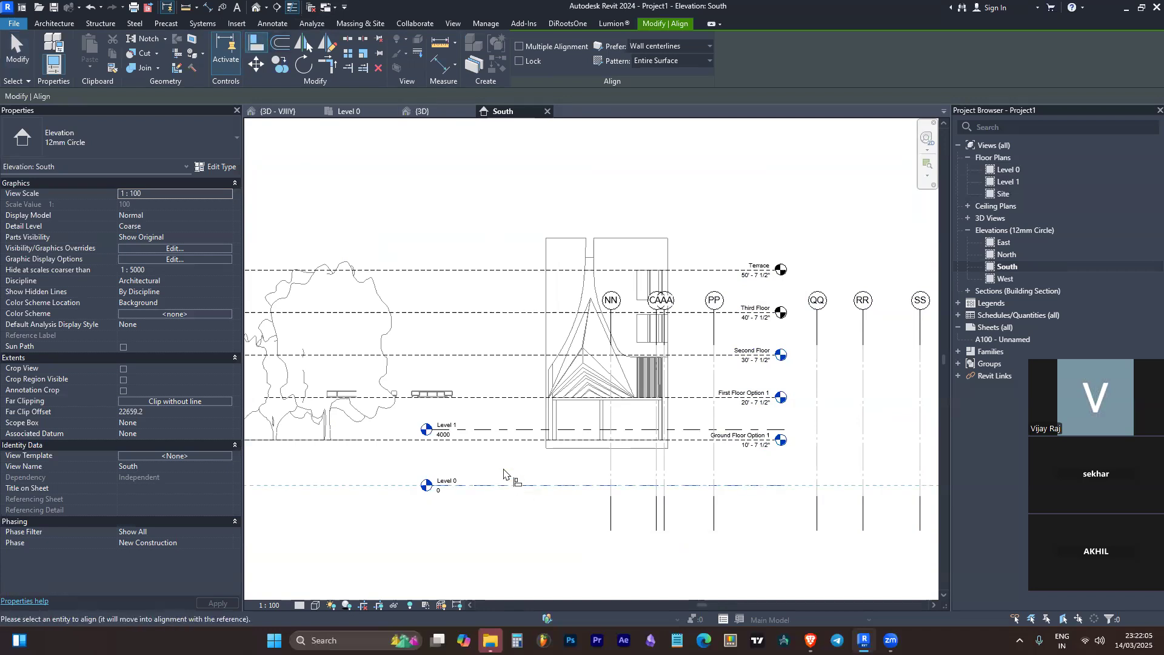
{"action": "left_click", "coordinate": [726, 442]}
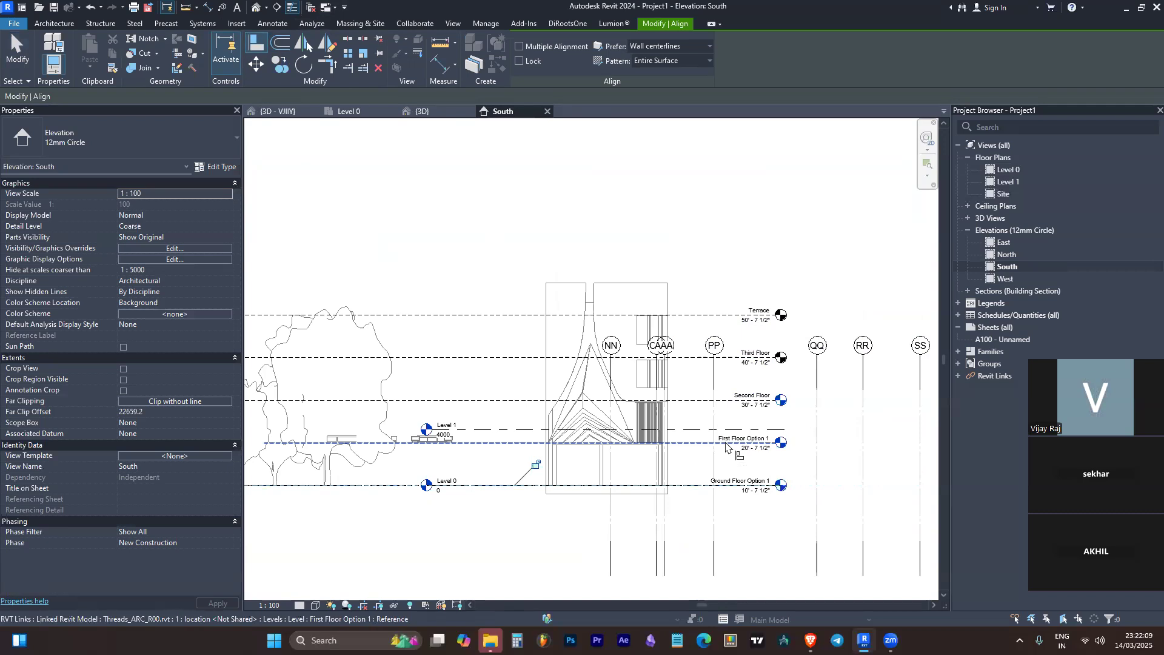
{"action": "key", "text": "Escape"}
{"action": "key", "text": "Escape"}
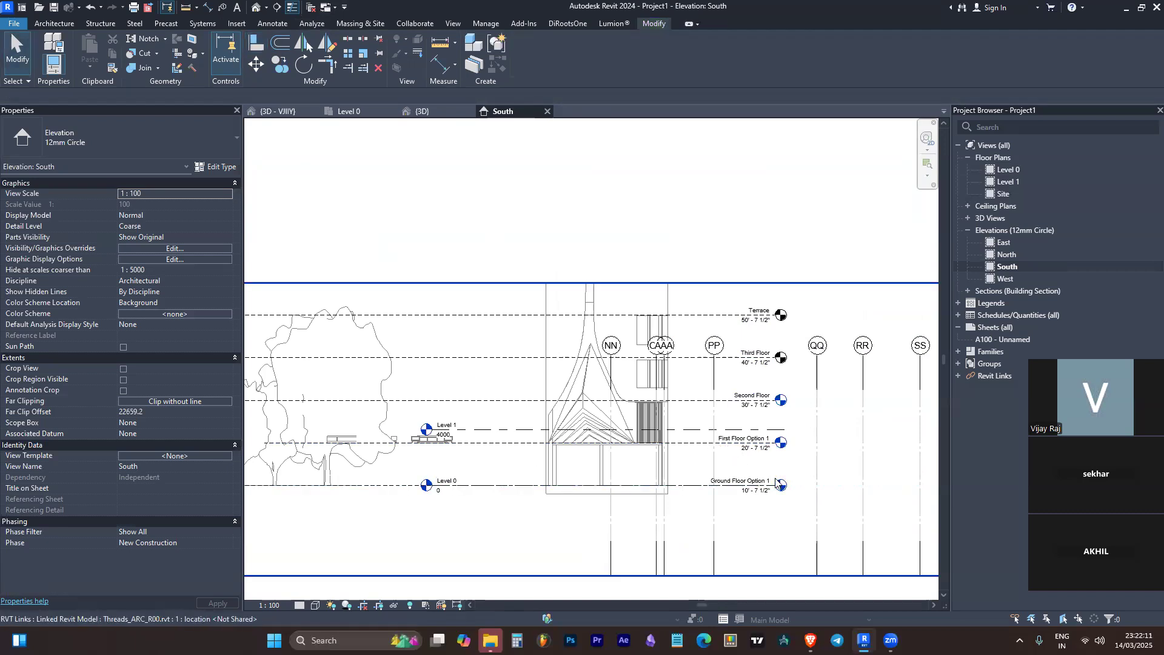
Draw detail lines 1500 mm straight up from Level 0 and about 12200 mm horizontally across the linked building's ground floor
{"action": "scroll", "coordinate": [539, 489], "scroll_direction": "up", "scroll_amount": 2}
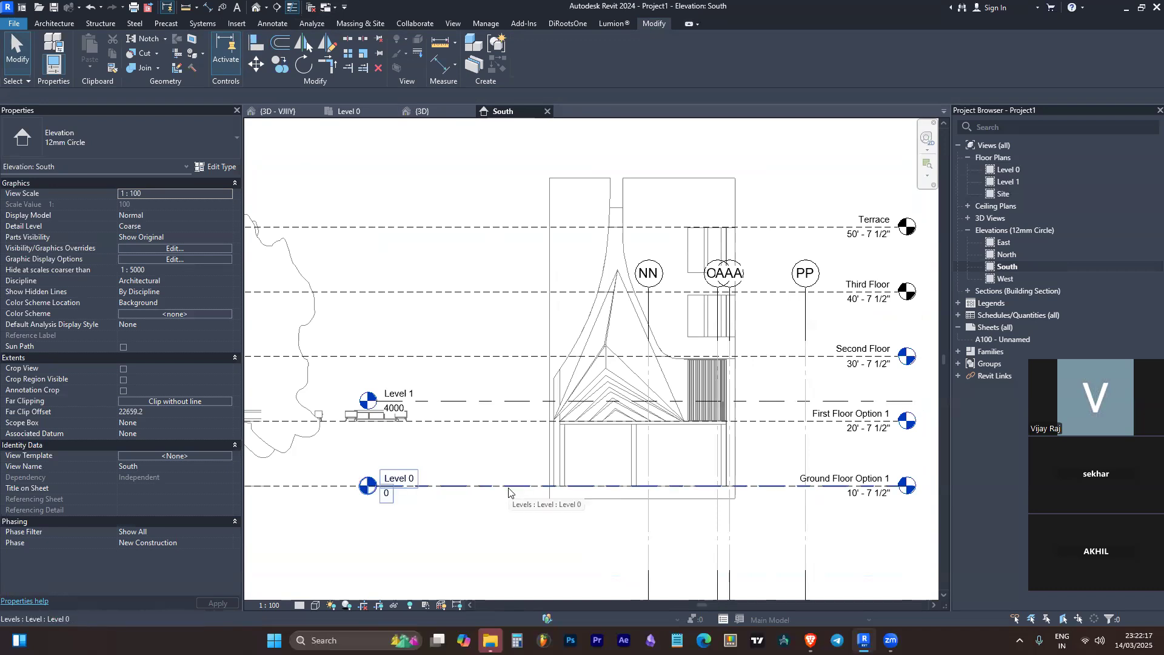
{"action": "key", "text": "d"}
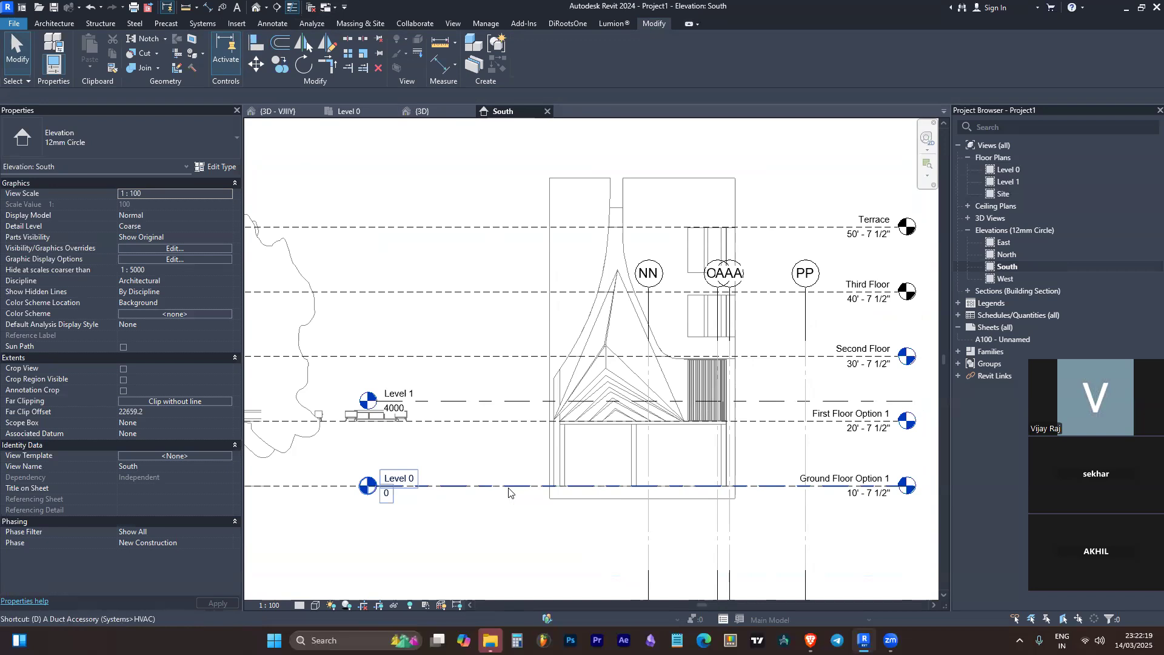
{"action": "key", "text": "l"}
{"action": "left_click", "coordinate": [509, 485]}
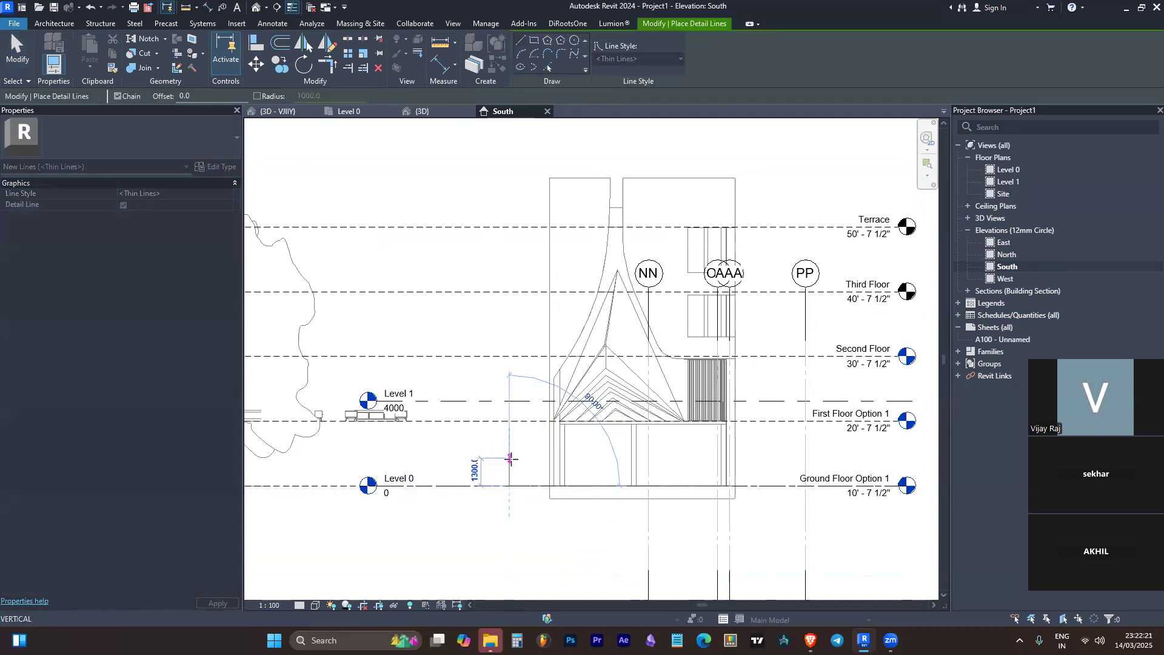
{"action": "left_click", "coordinate": [509, 453]}
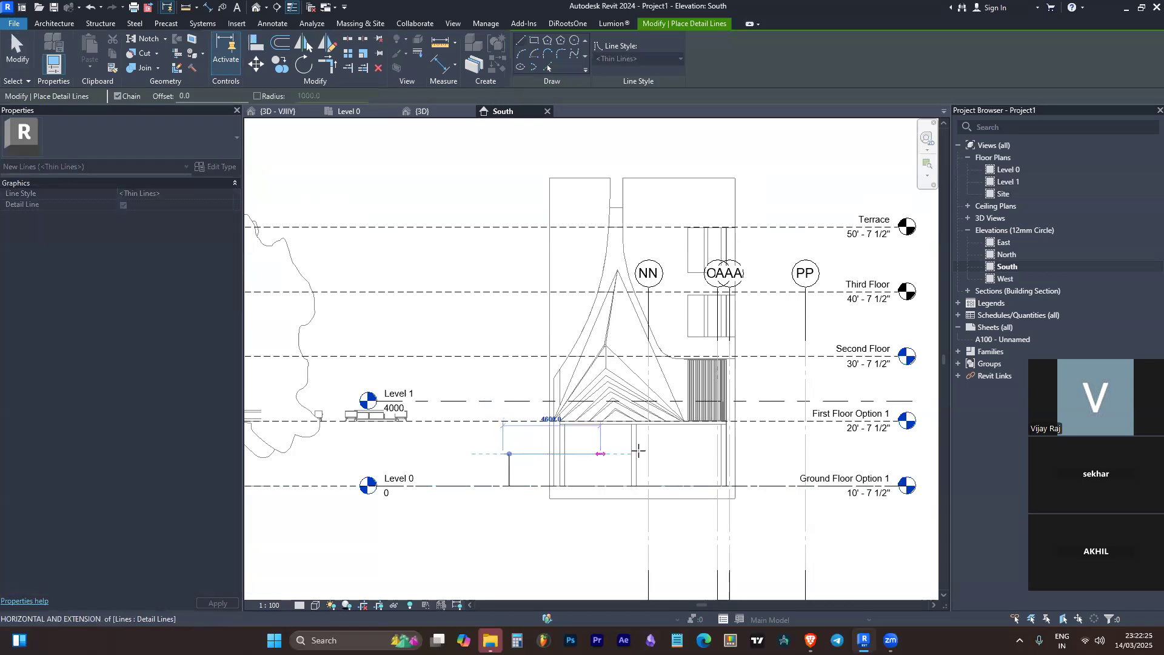
{"action": "left_click", "coordinate": [761, 453]}
{"action": "key", "text": "Escape"}
{"action": "key", "text": "Escape"}
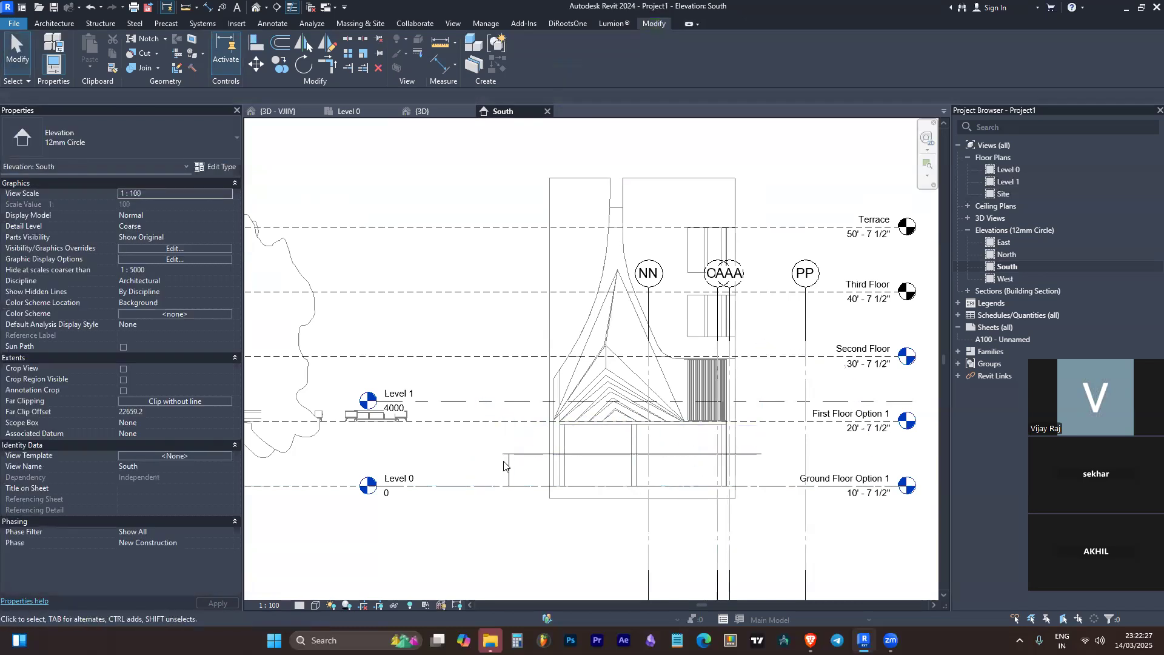
Delete the vertical helper line and select the horizontal line to check its height above Level 0
{"action": "left_click", "coordinate": [508, 468]}
{"action": "scroll", "coordinate": [521, 481], "scroll_direction": "up", "scroll_amount": 1}
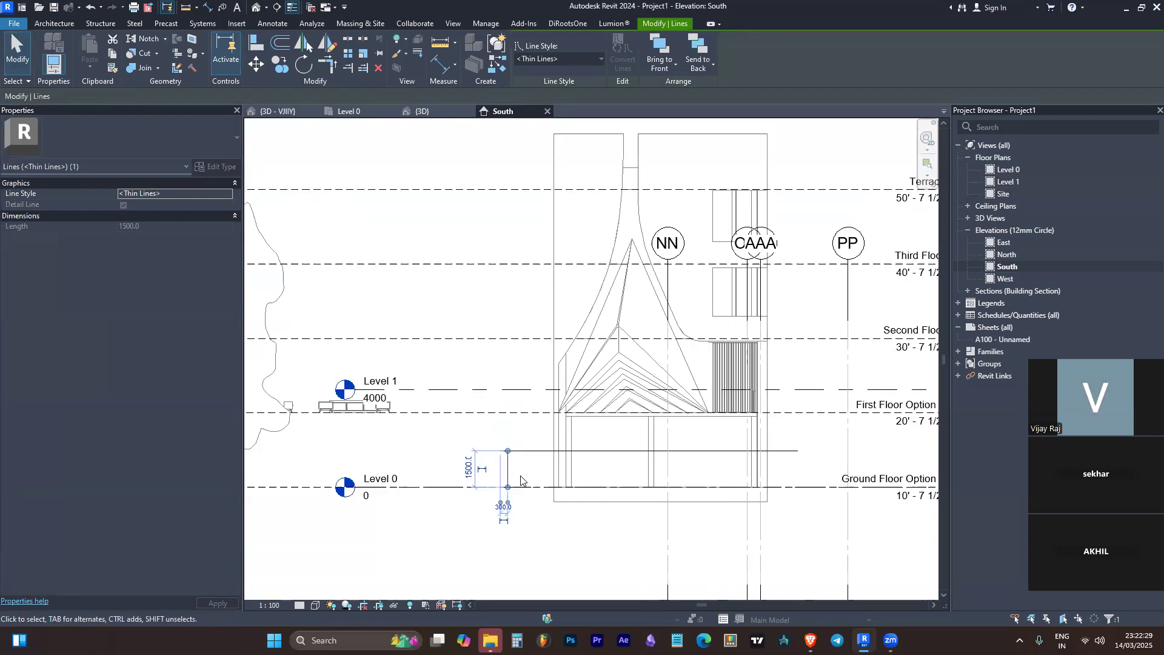
{"action": "scroll", "coordinate": [521, 478], "scroll_direction": "up", "scroll_amount": 3}
{"action": "key", "text": "Delete"}
{"action": "left_click", "coordinate": [528, 432]}
{"action": "scroll", "coordinate": [461, 435], "scroll_direction": "down", "scroll_amount": 3}
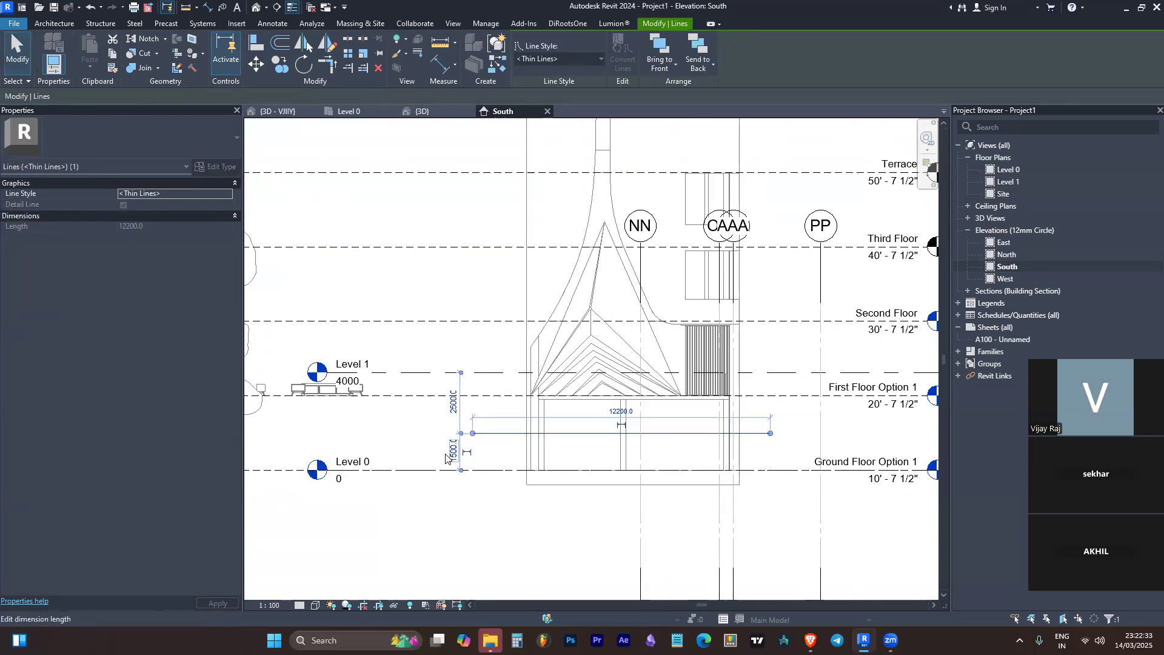
{"action": "key", "text": "Escape"}
{"action": "left_click", "coordinate": [478, 434]}
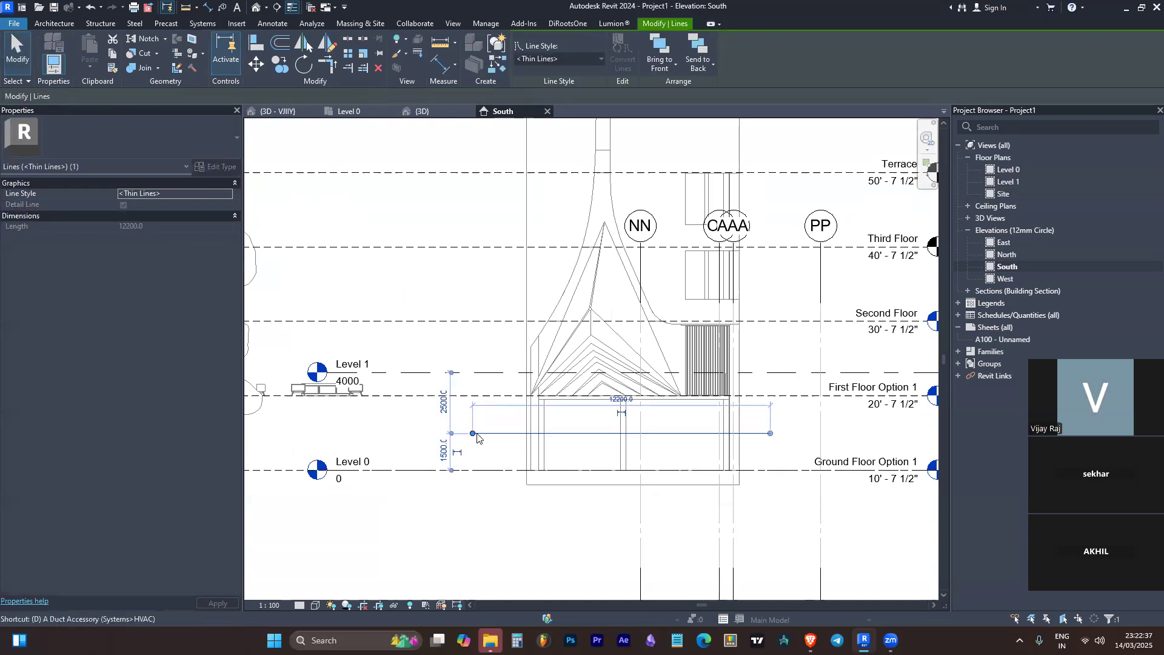
Draw a short vertical stem down from the horizontal line's west end and start a 45° arrowhead with a 200 mm helper line
{"action": "key", "text": "d"}
{"action": "key", "text": "l"}
{"action": "scroll", "coordinate": [478, 434], "scroll_direction": "up", "scroll_amount": 2}
{"action": "left_click", "coordinate": [473, 434]}
{"action": "left_click", "coordinate": [472, 448]}
{"action": "key", "text": "Escape"}
{"action": "left_click", "coordinate": [464, 448]}
{"action": "left_click", "coordinate": [472, 448]}
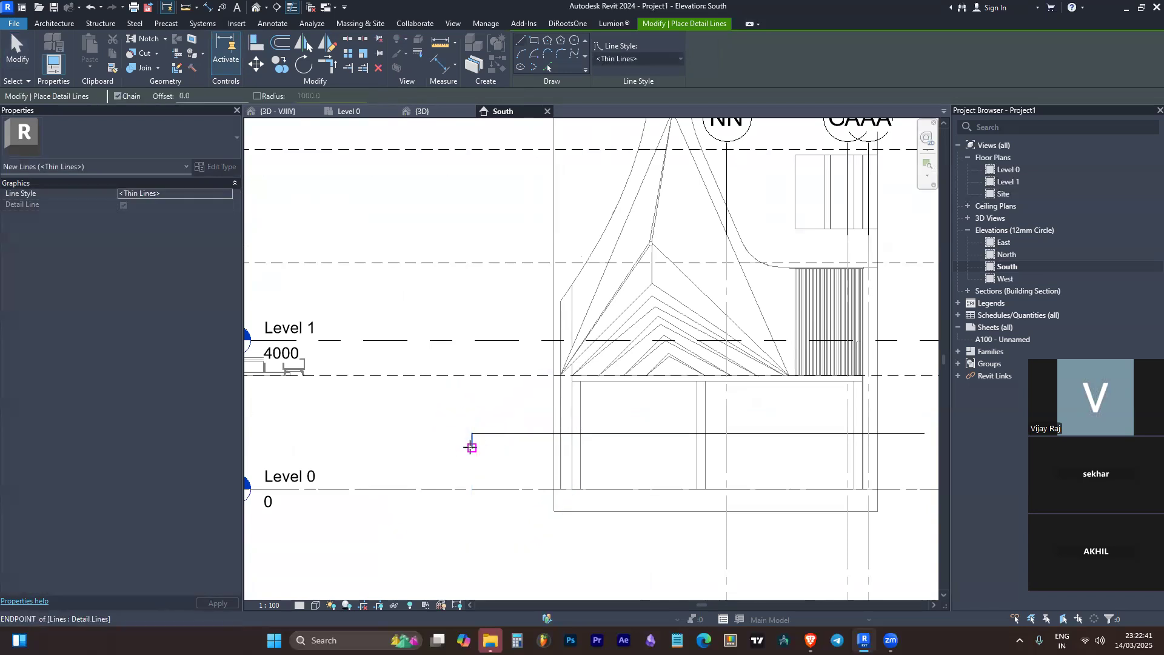
{"action": "scroll", "coordinate": [473, 443], "scroll_direction": "up", "scroll_amount": 1}
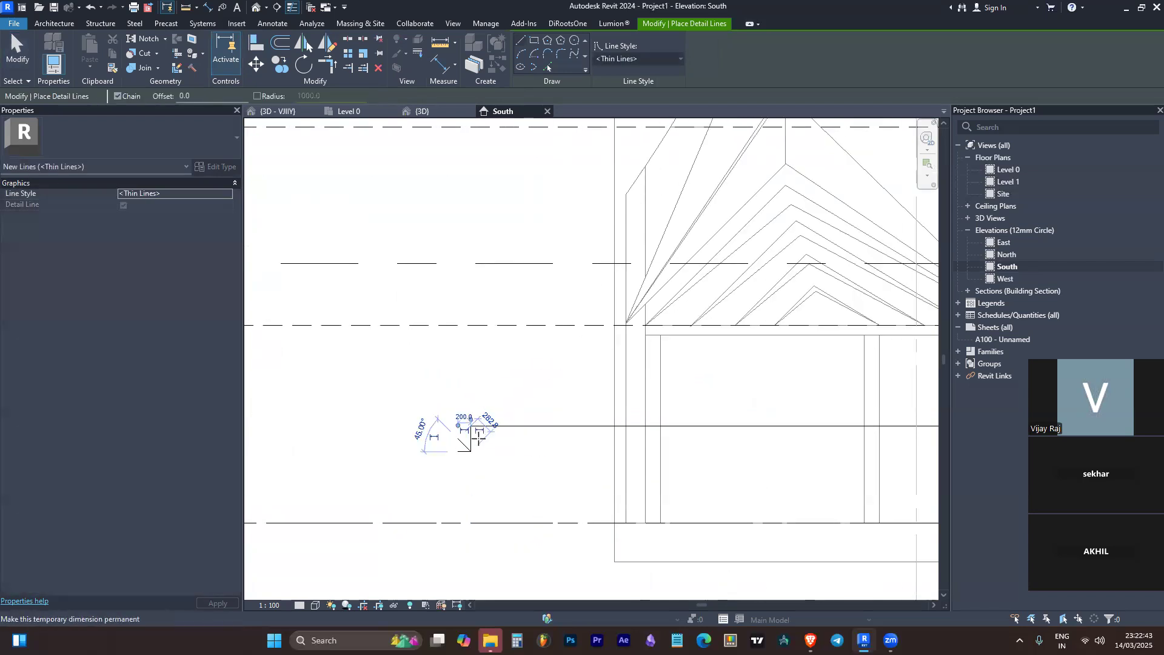
Finish the downward arrowhead at the horizontal line's west end and delete its horizontal helper line
{"action": "left_click", "coordinate": [473, 447]}
{"action": "left_click", "coordinate": [472, 450]}
{"action": "key", "text": "Escape"}
{"action": "key", "text": "Escape"}
{"action": "left_click", "coordinate": [462, 450]}
{"action": "key", "text": "Delete"}
{"action": "scroll", "coordinate": [455, 458], "scroll_direction": "down", "scroll_amount": 3}
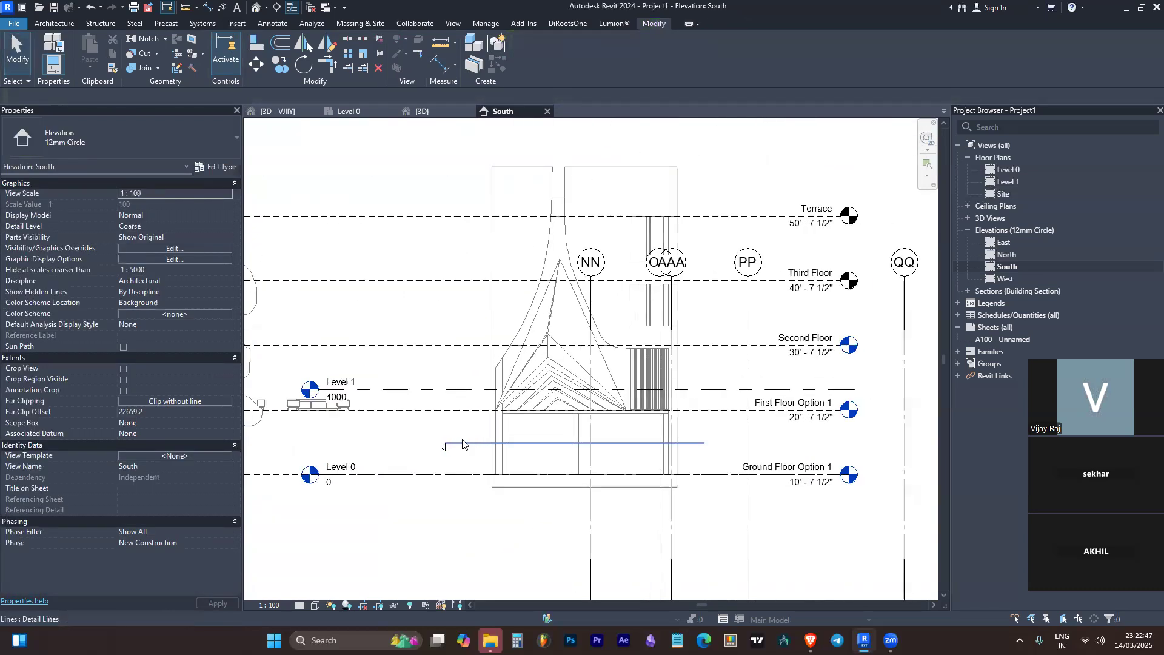
Mirror the arrowhead lines about a vertical axis drawn near grid NN to the building's east side
{"action": "scroll", "coordinate": [698, 443], "scroll_direction": "up", "scroll_amount": 1}
{"action": "left_click", "coordinate": [761, 444]}
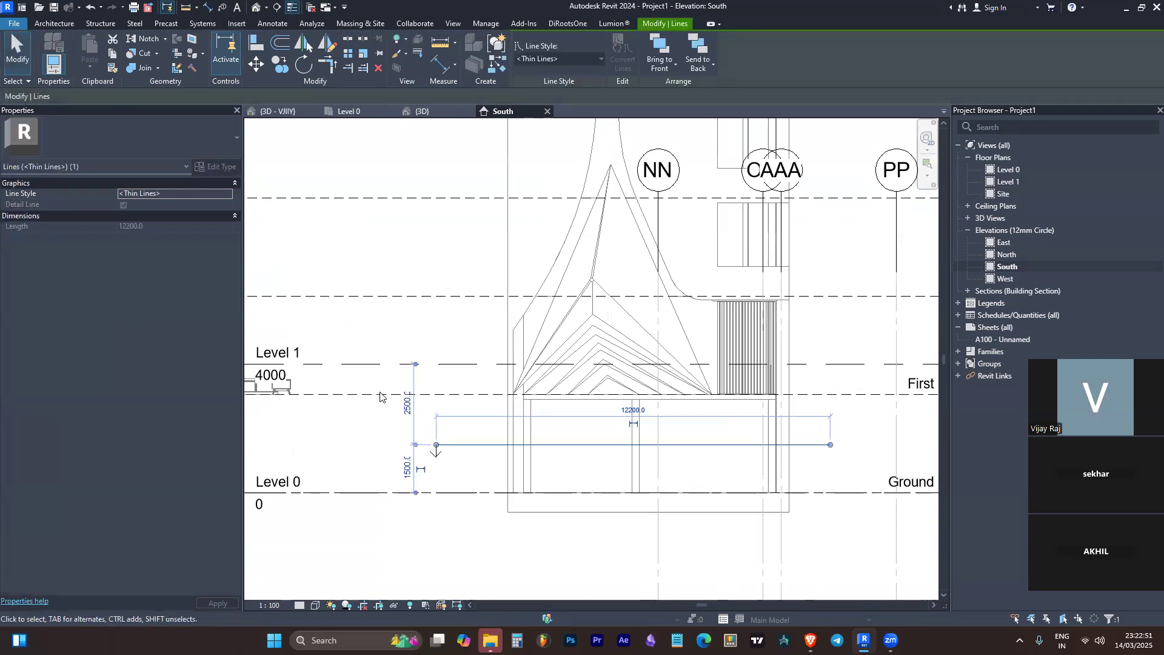
{"action": "key", "text": "Escape"}
{"action": "scroll", "coordinate": [429, 460], "scroll_direction": "up", "scroll_amount": 2}
{"action": "left_click", "coordinate": [424, 446]}
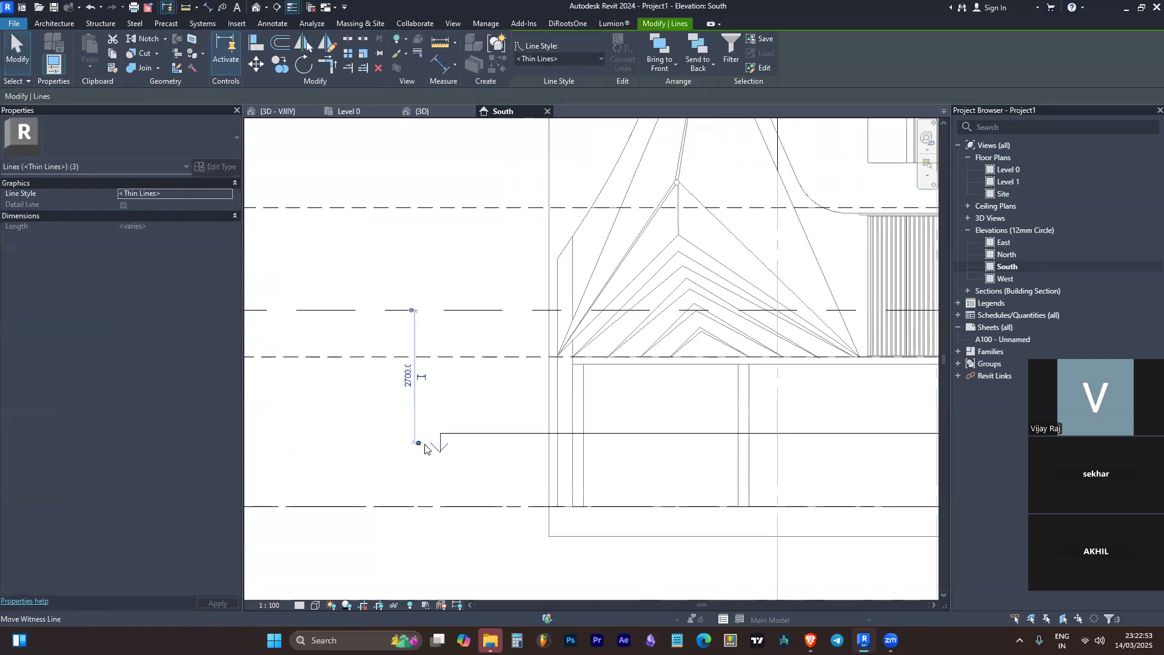
{"action": "scroll", "coordinate": [418, 446], "scroll_direction": "down", "scroll_amount": 3}
{"action": "key", "text": "d"}
{"action": "key", "text": "m"}
{"action": "left_click", "coordinate": [601, 439]}
{"action": "left_click", "coordinate": [600, 468]}
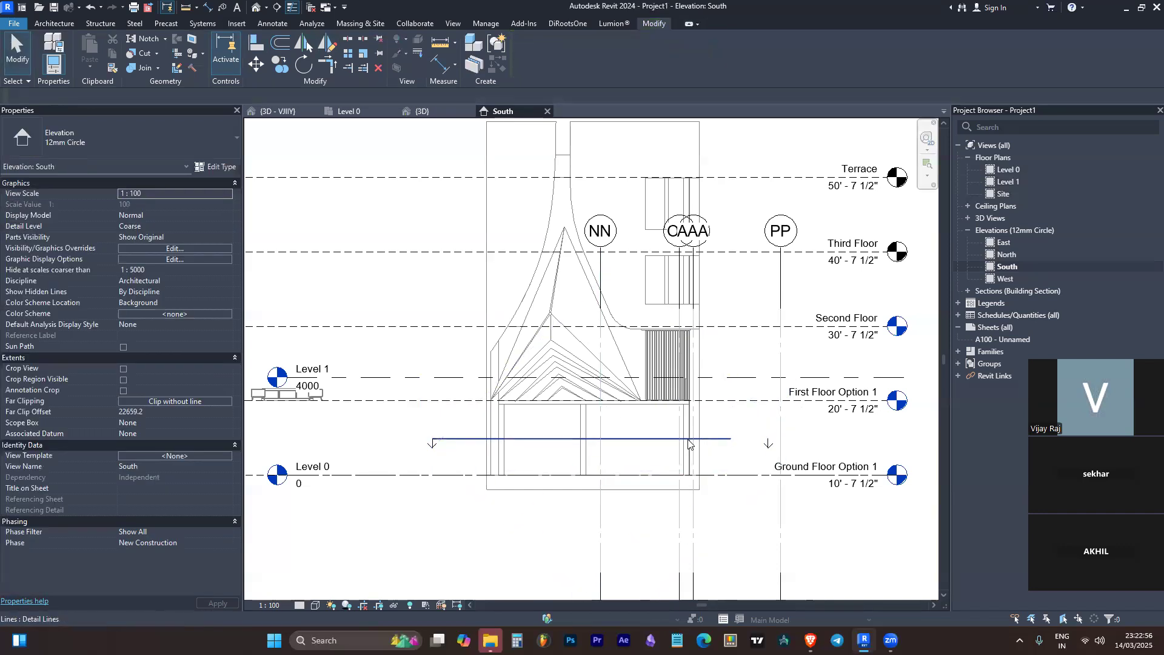
Extend the horizontal line to meet the mirrored arrow's stem using Trim/Extend to Corner
{"action": "scroll", "coordinate": [732, 441], "scroll_direction": "up", "scroll_amount": 1}
{"action": "key", "text": "t"}
{"action": "key", "text": "r"}
{"action": "left_click", "coordinate": [729, 439]}
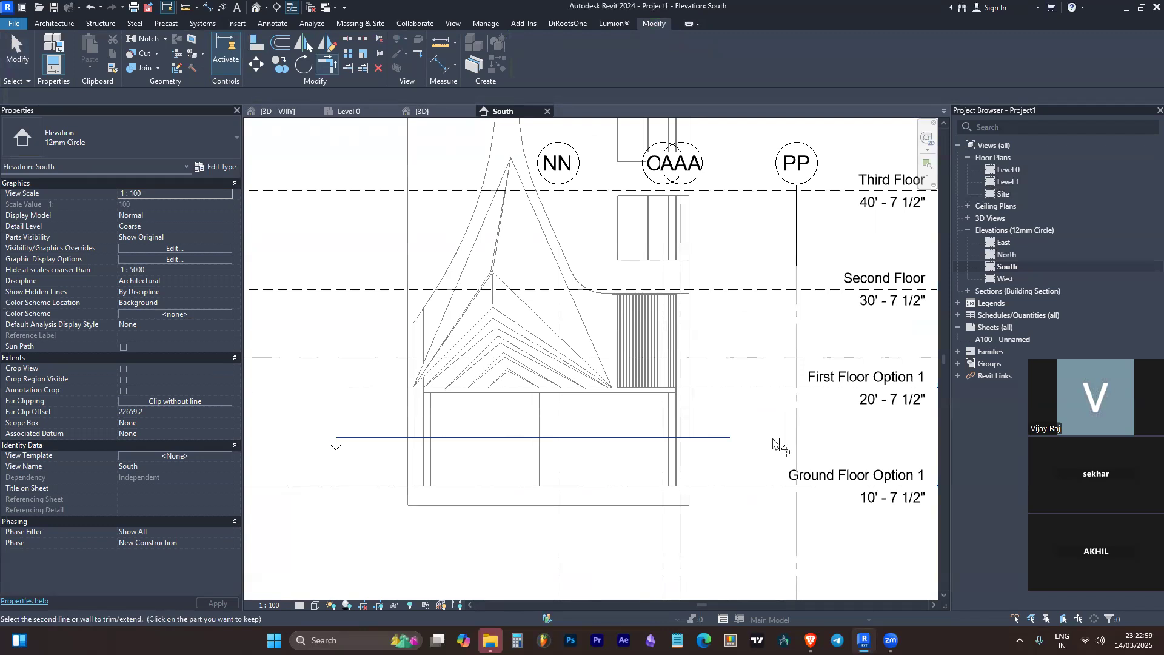
{"action": "left_click", "coordinate": [781, 447]}
{"action": "key", "text": "Escape"}
{"action": "scroll", "coordinate": [734, 446], "scroll_direction": "down", "scroll_amount": 2}
{"action": "scroll", "coordinate": [661, 441], "scroll_direction": "up", "scroll_amount": 3}
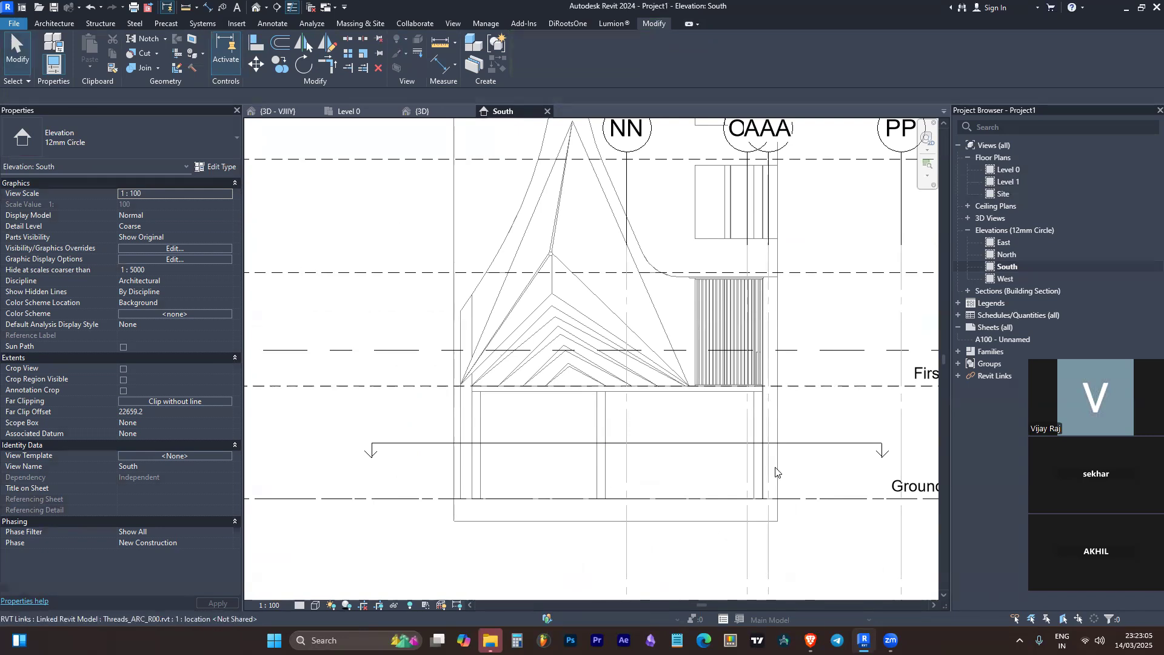
Open the Level 0 floor plan and examine how the linked building is cut in plan
{"action": "double_click", "coordinate": [1012, 171]}
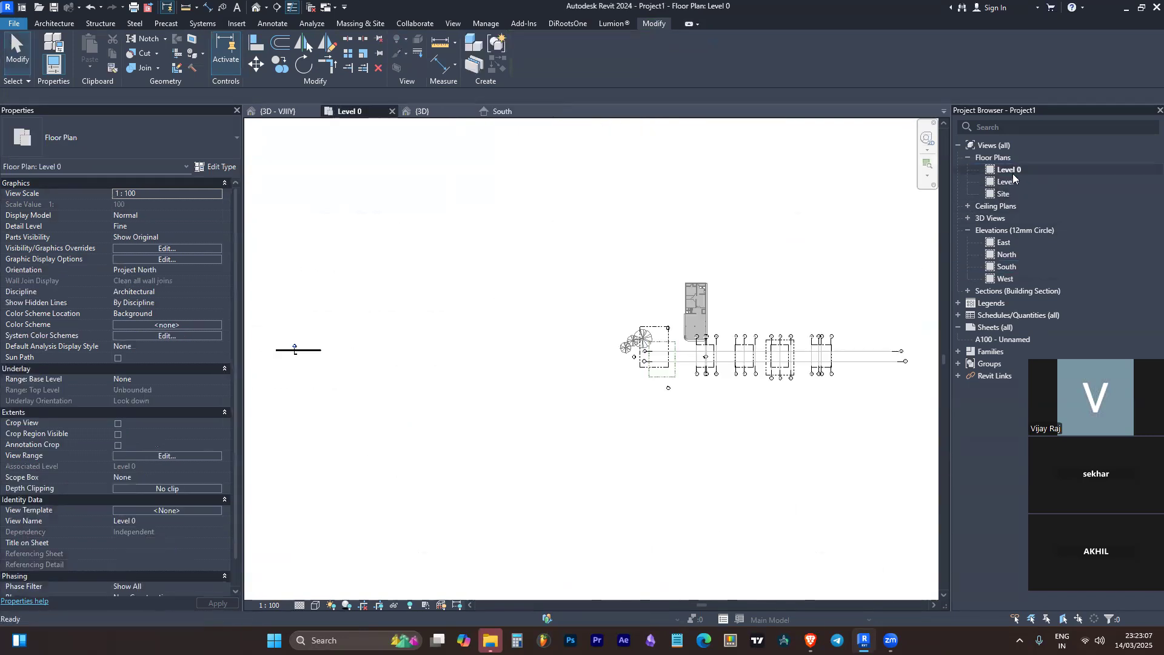
{"action": "scroll", "coordinate": [697, 285], "scroll_direction": "up", "scroll_amount": 5}
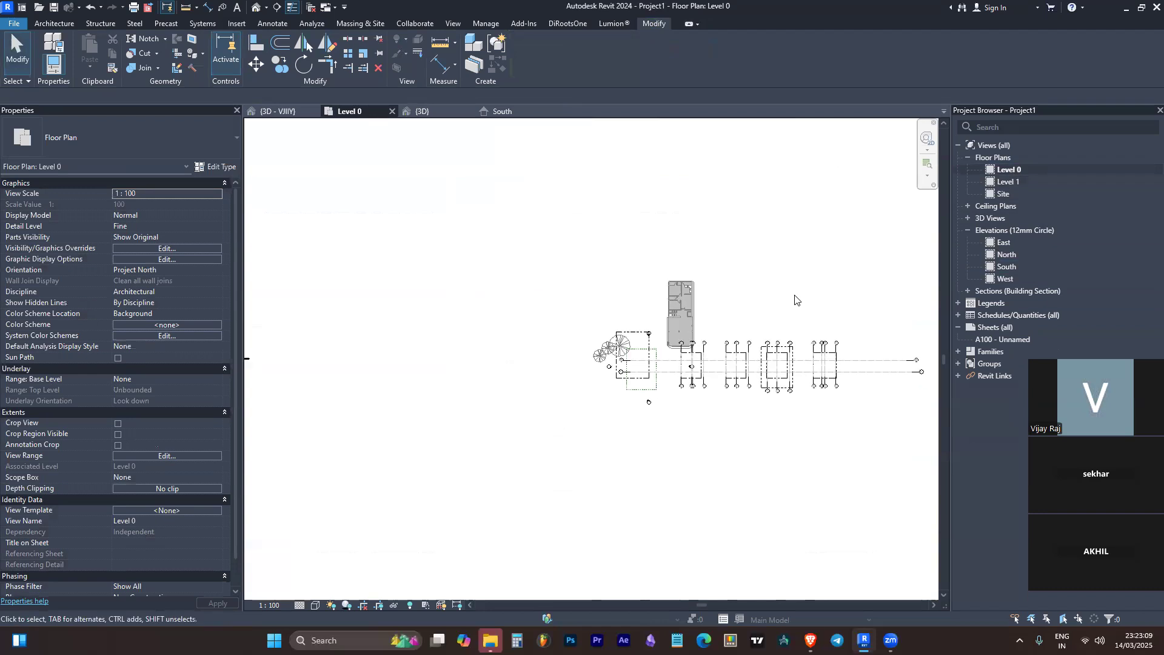
{"action": "scroll", "coordinate": [680, 276], "scroll_direction": "up", "scroll_amount": 2}
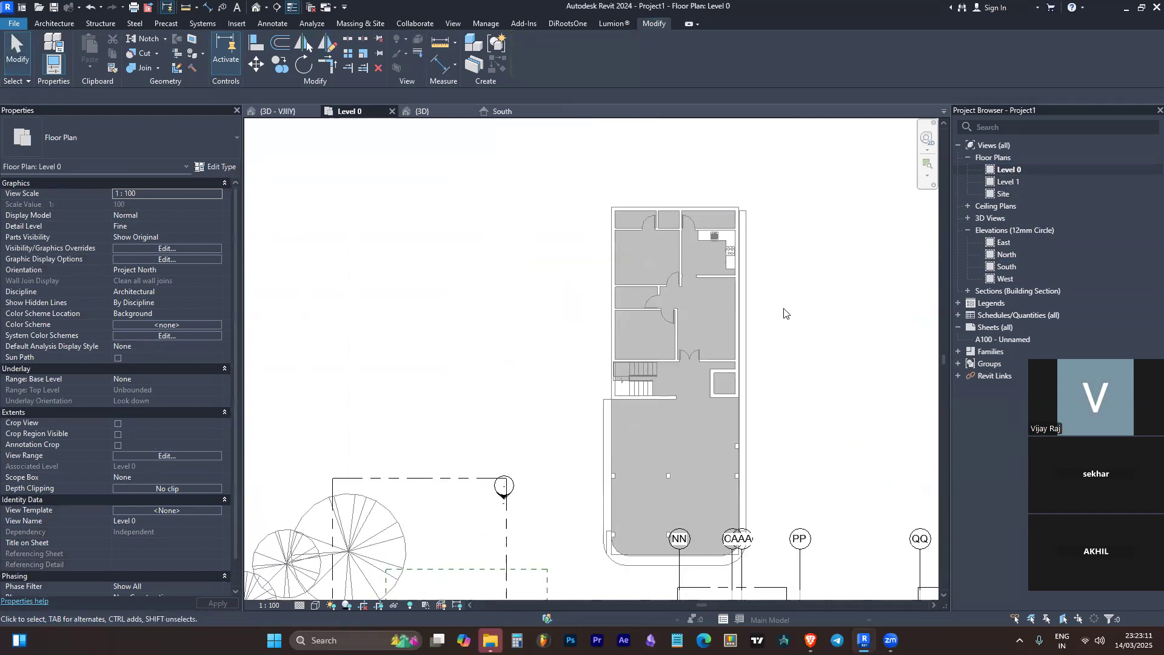
{"action": "scroll", "coordinate": [479, 224], "scroll_direction": "down", "scroll_amount": 3}
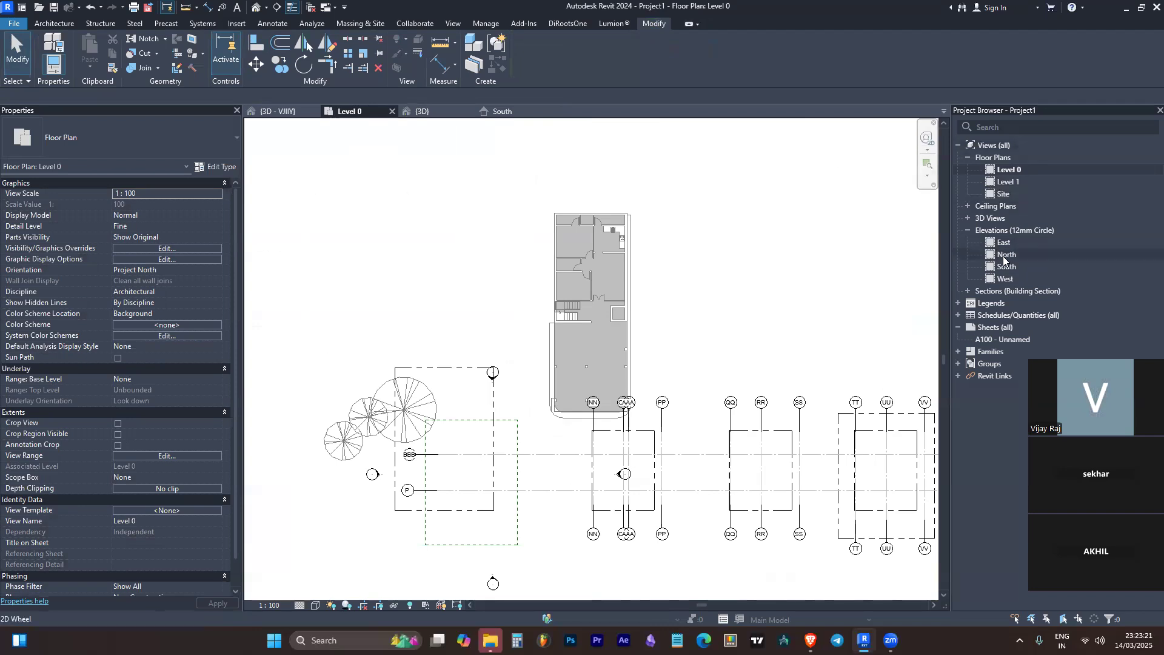
In the South elevation, select the whole cut-line marker with its arrows and move it up to 2500 mm above Level 0
{"action": "left_click", "coordinate": [520, 119]}
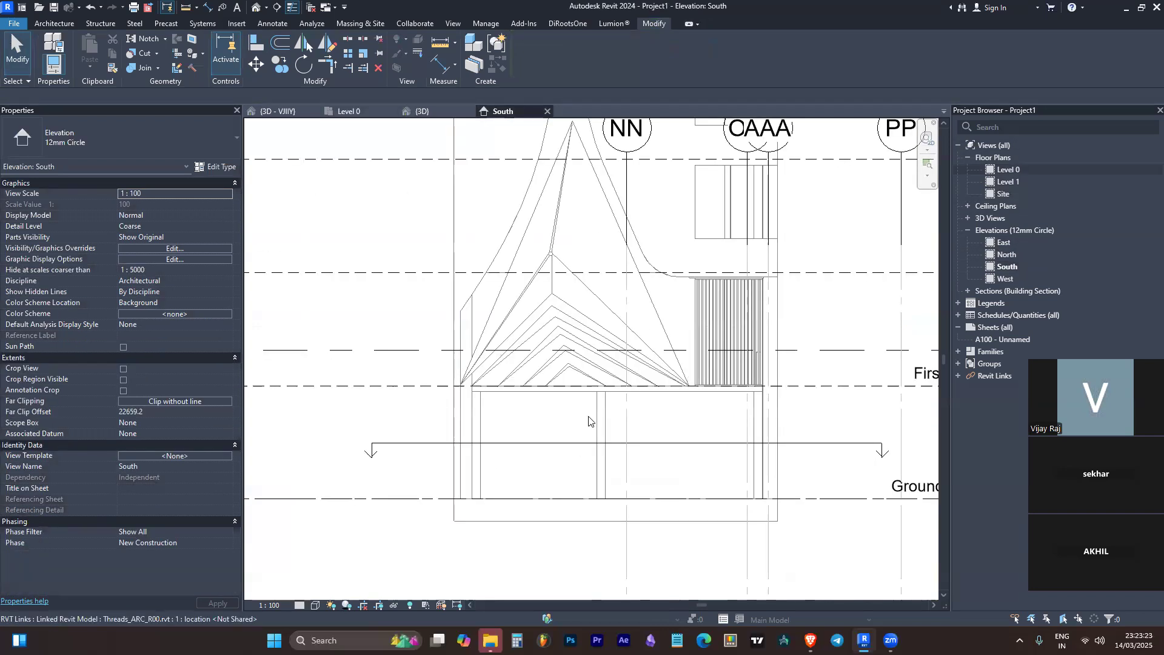
{"action": "left_click", "coordinate": [452, 443]}
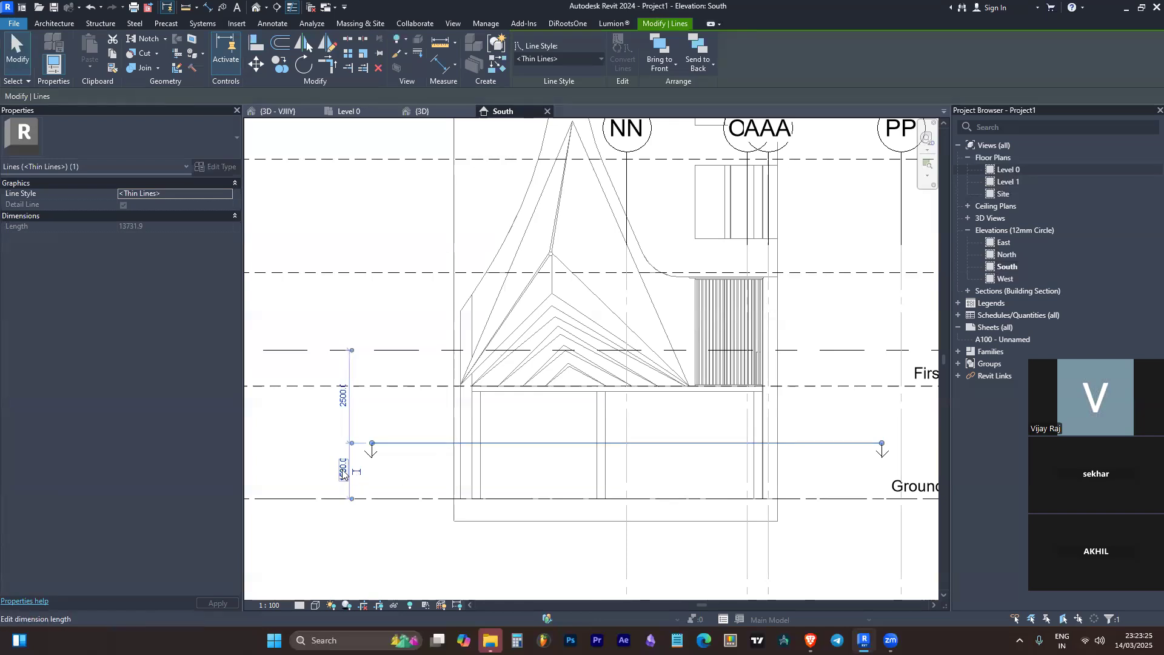
{"action": "left_click_drag", "start_coordinate": [894, 421], "coordinate": [368, 474]}
{"action": "key", "text": "Escape"}
{"action": "left_click_drag", "start_coordinate": [335, 420], "coordinate": [869, 470]}
{"action": "left_click_drag", "start_coordinate": [710, 443], "coordinate": [708, 407]}
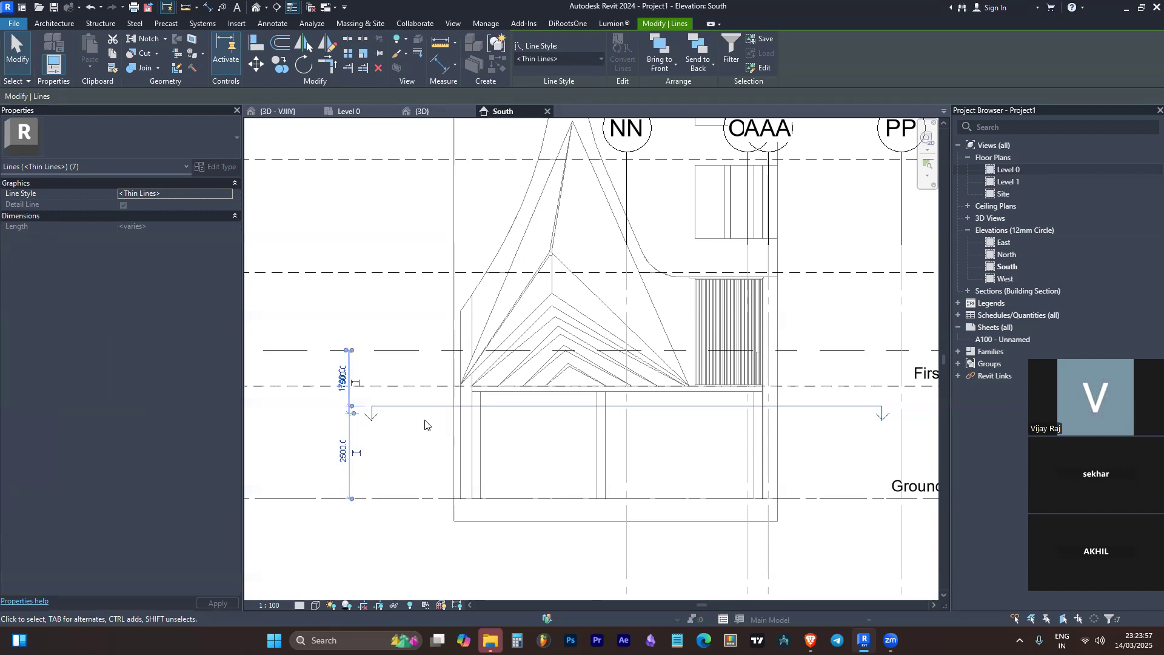
View the linked building in the default 3D view and return to the South elevation
{"action": "left_click", "coordinate": [255, 7]}
{"action": "left_click", "coordinate": [582, 350]}
{"action": "scroll", "coordinate": [539, 305], "scroll_direction": "down", "scroll_amount": 3}
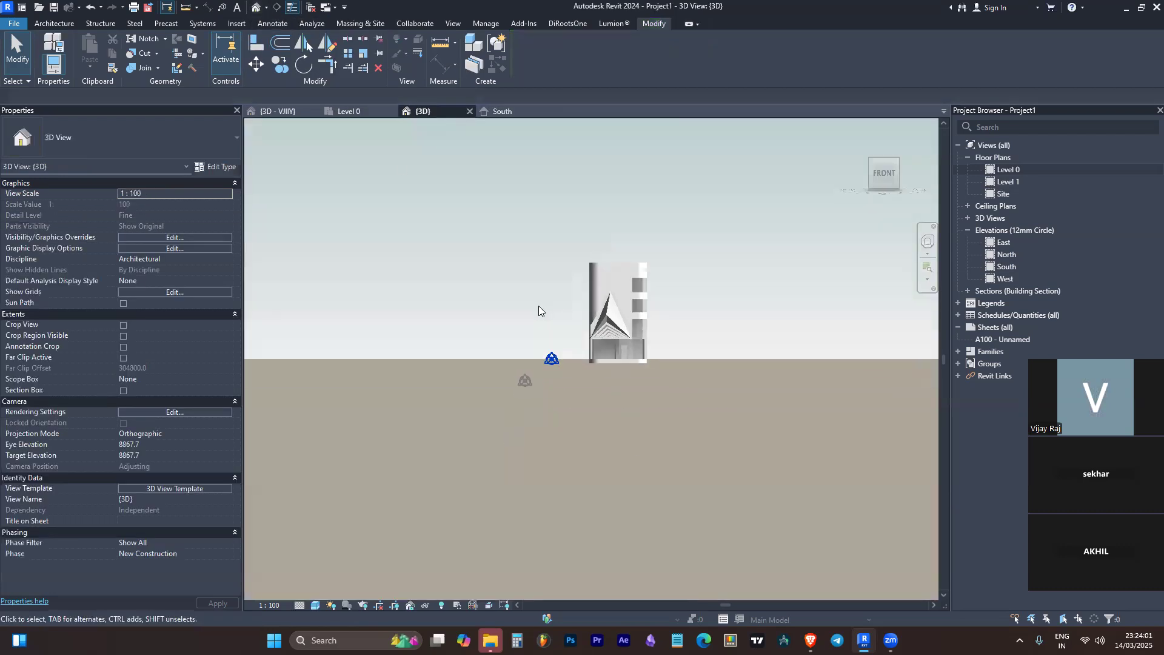
{"action": "middle_click_drag", "start_coordinate": [555, 317], "coordinate": [636, 321], "text": "shift"}
{"action": "left_click", "coordinate": [509, 112]}
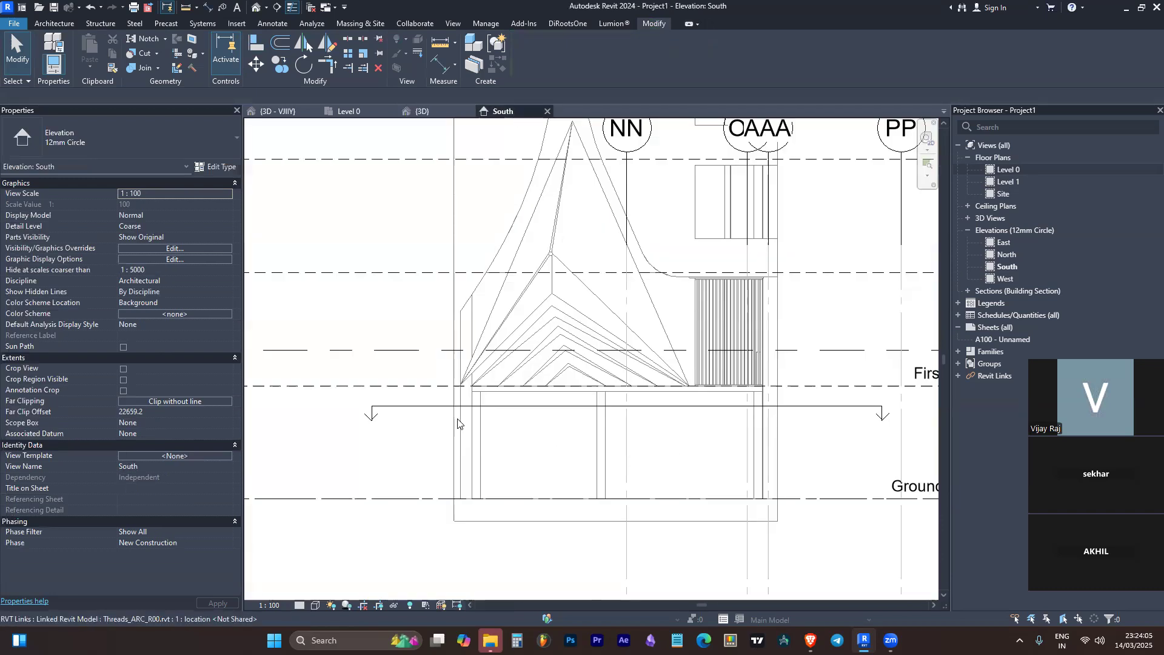
Open the Level 0 plan's View Range, examine the cut plane offset and close it without changes
{"action": "double_click", "coordinate": [1007, 170]}
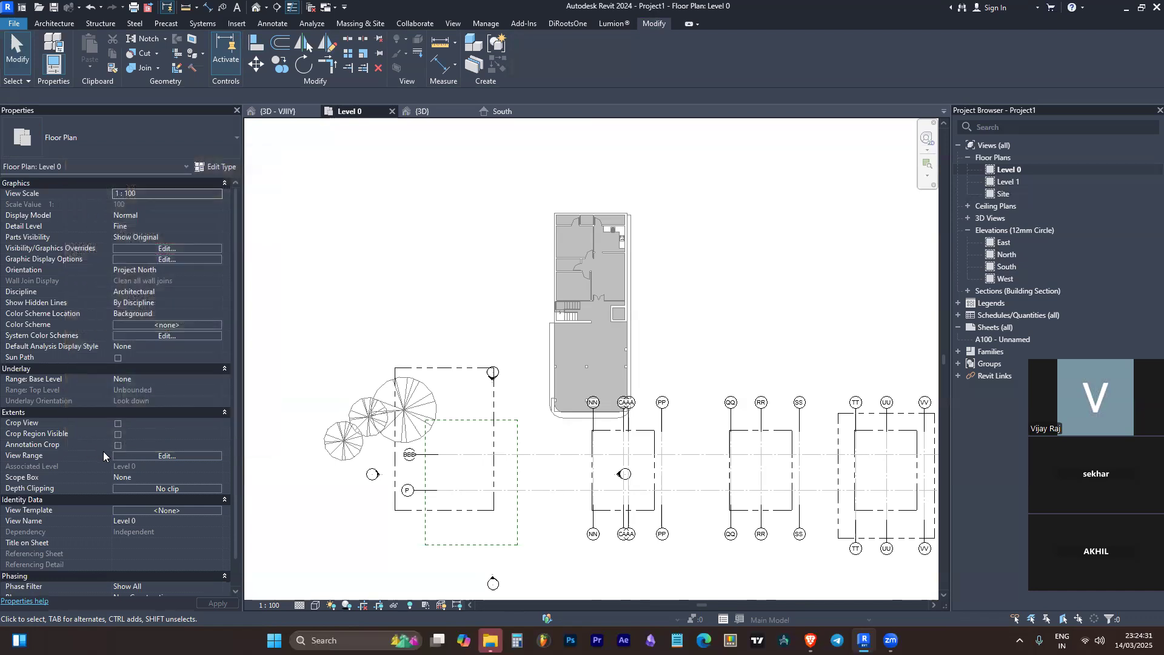
{"action": "left_click", "coordinate": [133, 456]}
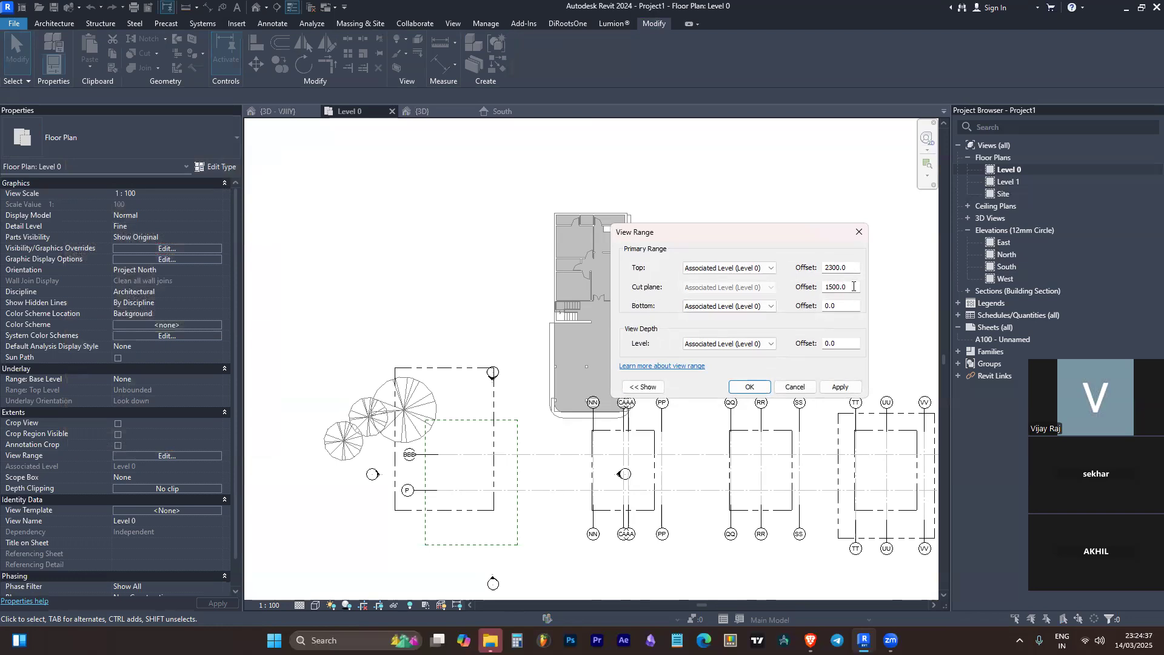
{"action": "left_click_drag", "start_coordinate": [854, 286], "coordinate": [773, 292]}
{"action": "left_click", "coordinate": [859, 232]}
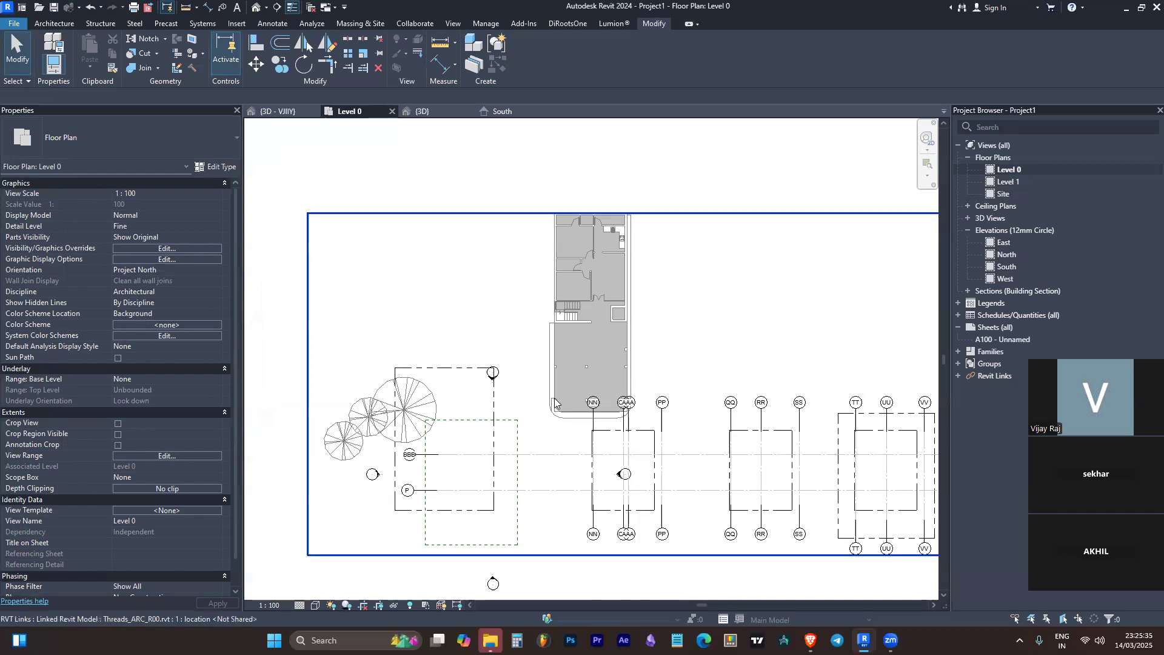
Select the linked model's north and west exterior walls and the northern partition walls individually in the Level 0 plan
{"action": "scroll", "coordinate": [618, 229], "scroll_direction": "up", "scroll_amount": 3}
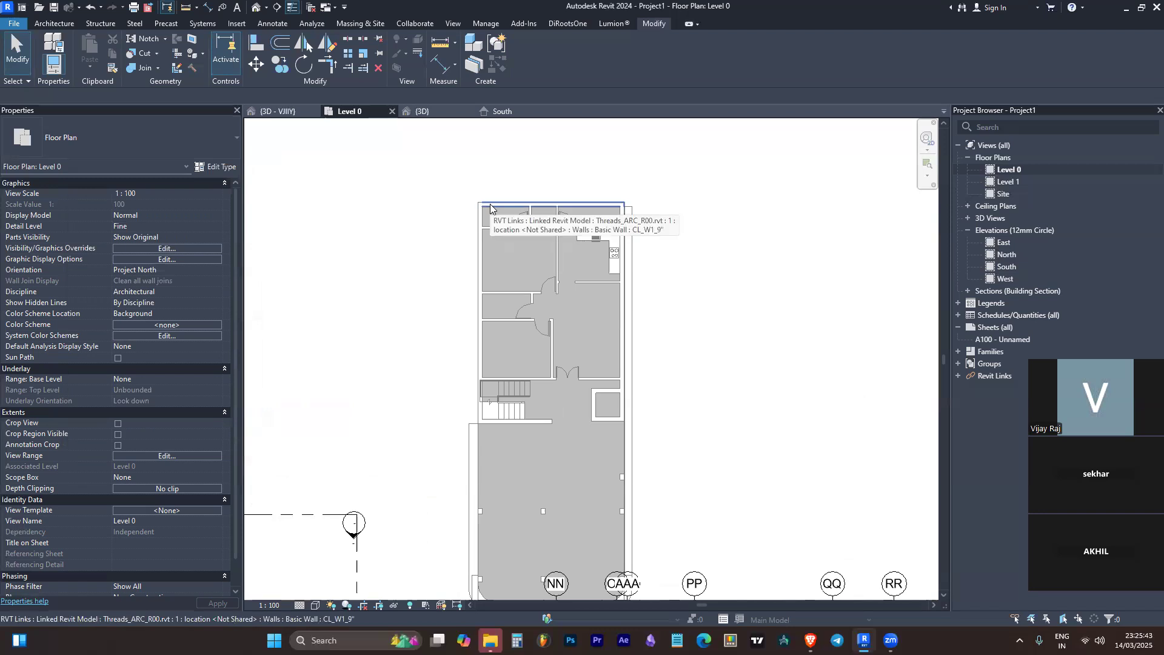
{"action": "left_click_drag", "start_coordinate": [385, 151], "coordinate": [680, 488]}
{"action": "scroll", "coordinate": [485, 308], "scroll_direction": "down", "scroll_amount": 3}
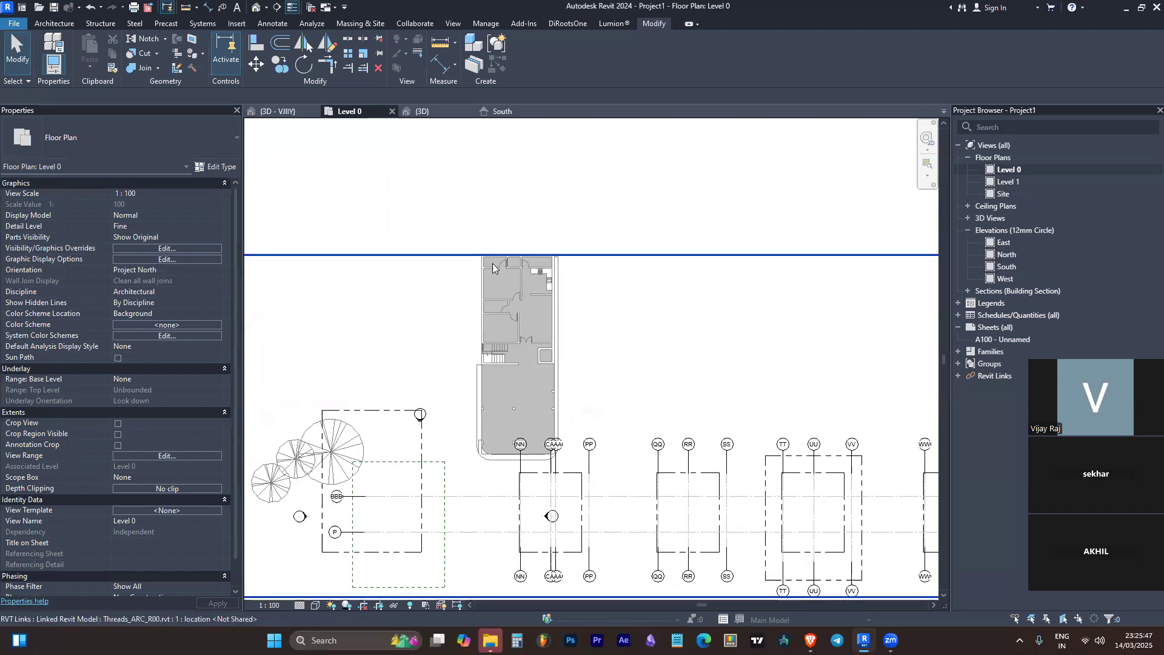
{"action": "scroll", "coordinate": [493, 259], "scroll_direction": "up", "scroll_amount": 2}
{"action": "key", "text": "Tab"}
{"action": "left_click", "coordinate": [496, 258]}
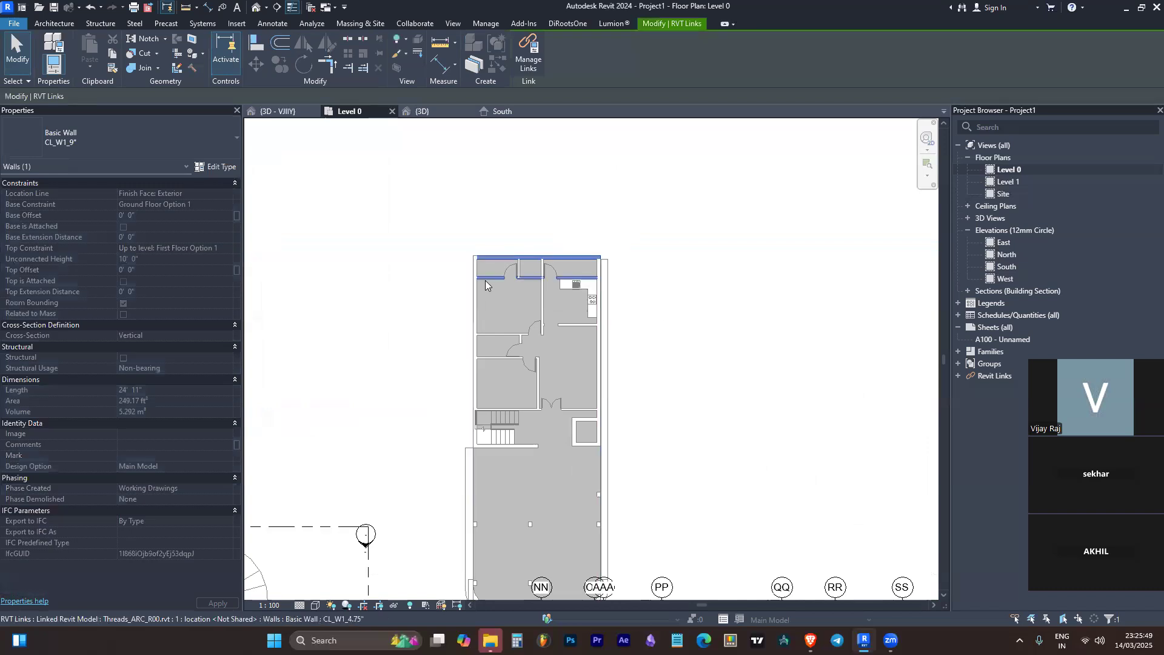
{"action": "left_click", "coordinate": [478, 295], "text": "ctrl"}
{"action": "left_click", "coordinate": [503, 278], "text": "ctrl"}
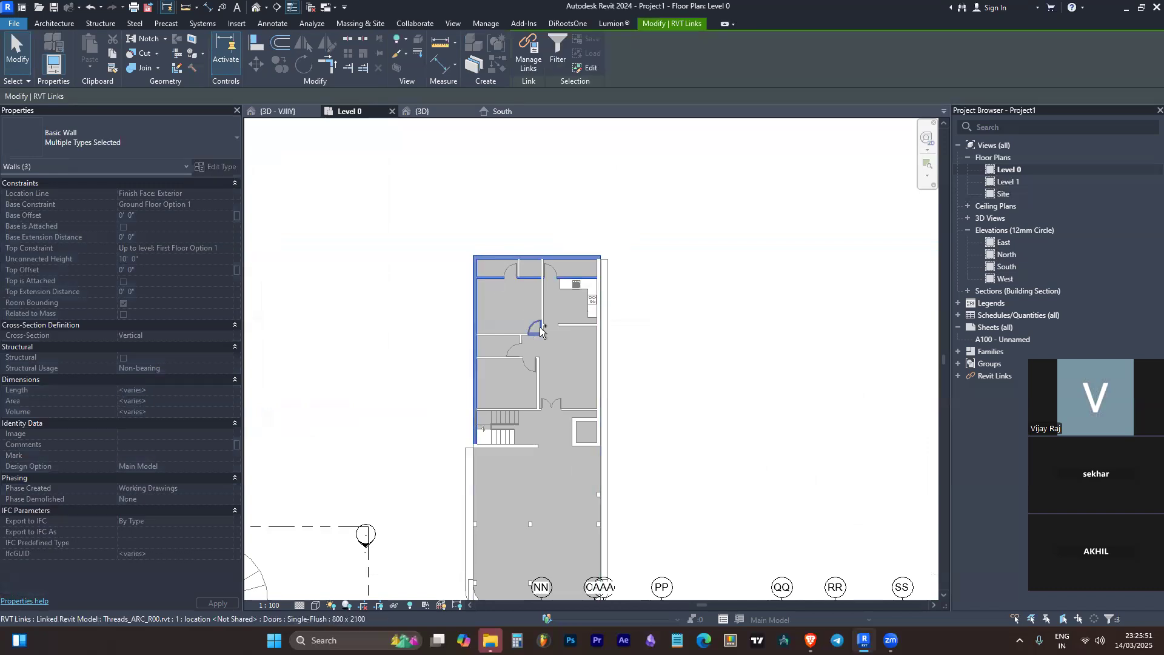
{"action": "left_click", "coordinate": [503, 335], "text": "ctrl"}
{"action": "left_click", "coordinate": [504, 358], "text": "ctrl"}
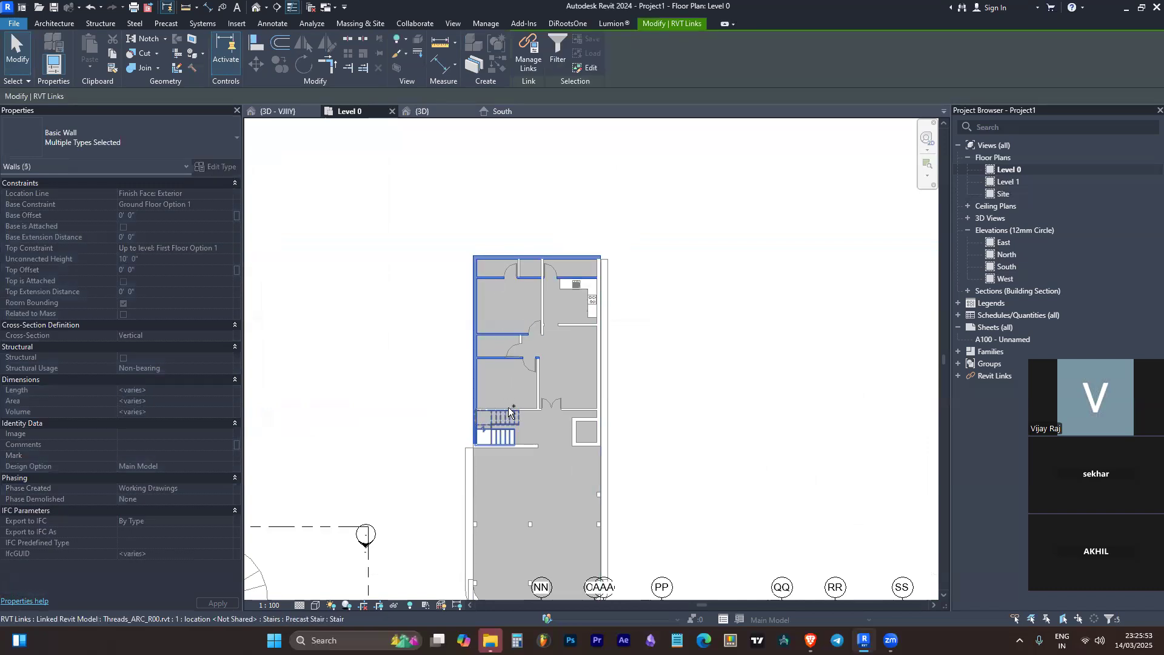
Add the linked stair, the wall south of it, the shaft walls, the east exterior wall and the adjoining partitions to the selection
{"action": "left_click", "coordinate": [515, 415], "text": "ctrl"}
{"action": "left_click", "coordinate": [529, 445], "text": "ctrl"}
{"action": "left_click", "coordinate": [575, 435], "text": "ctrl"}
{"action": "left_click", "coordinate": [581, 444], "text": "ctrl"}
{"action": "left_click", "coordinate": [587, 421], "text": "ctrl"}
{"action": "left_click", "coordinate": [597, 432], "text": "ctrl"}
{"action": "left_click", "coordinate": [584, 408], "text": "ctrl"}
{"action": "left_click", "coordinate": [538, 388], "text": "ctrl"}
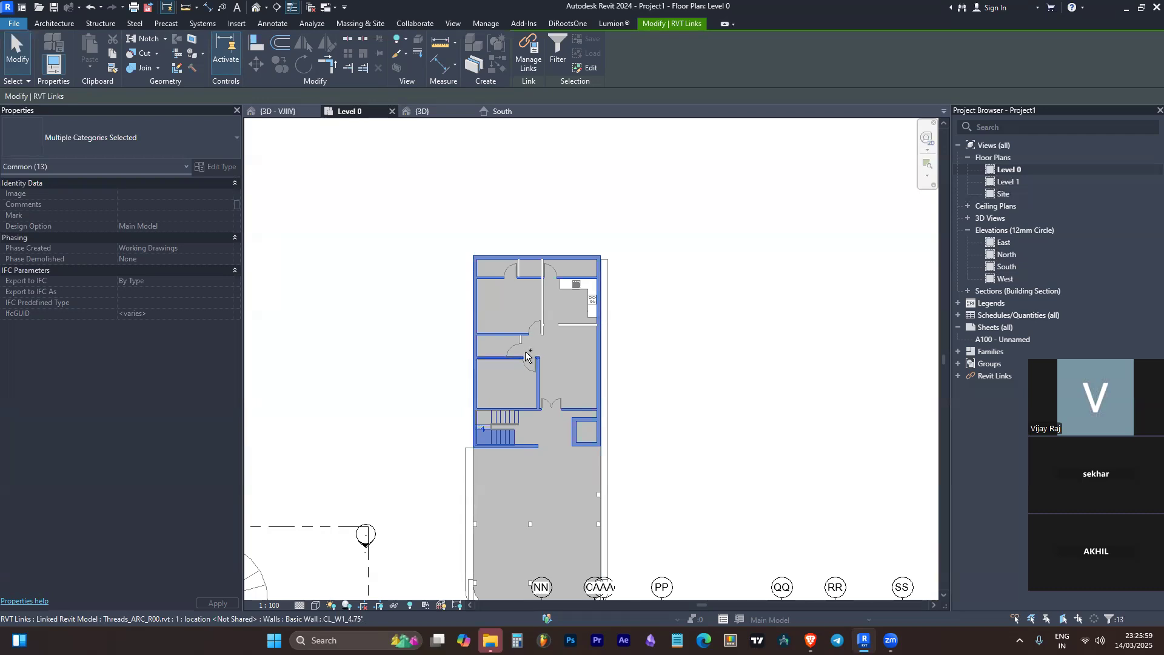
Add the long central partition, the partition south of the kitchen and the kitchen units to the selected linked elements
{"action": "scroll", "coordinate": [533, 346], "scroll_direction": "up", "scroll_amount": 3}
{"action": "left_click", "coordinate": [562, 291], "text": "ctrl"}
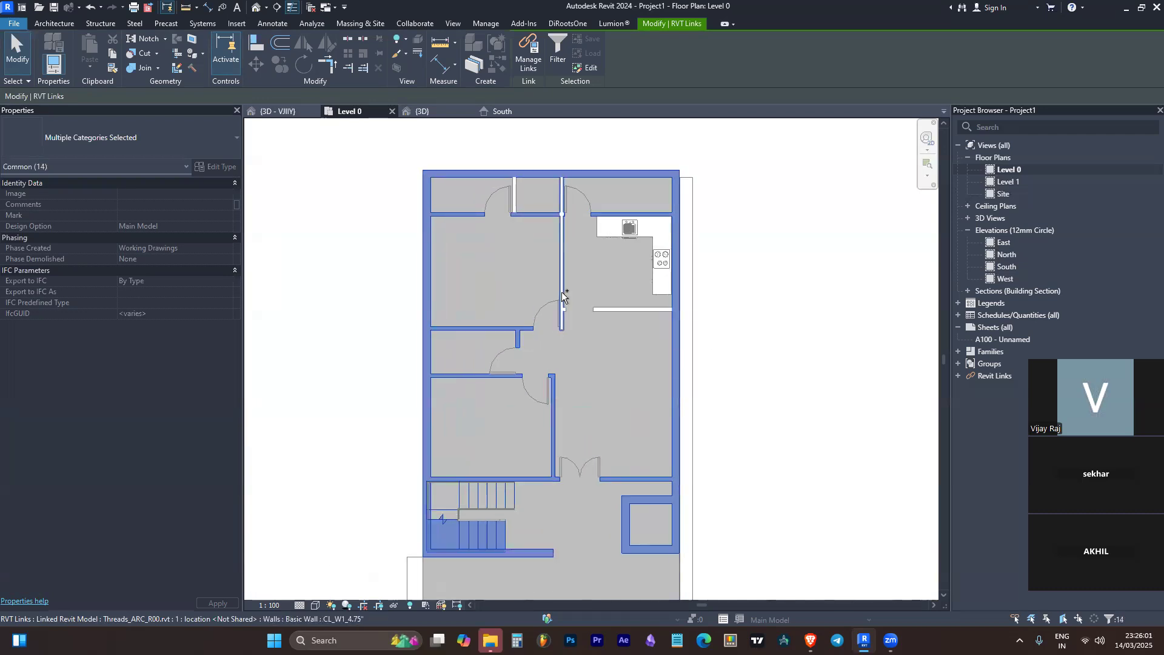
{"action": "left_click", "coordinate": [609, 311], "text": "ctrl"}
{"action": "left_click", "coordinate": [616, 239], "text": "ctrl"}
{"action": "left_click", "coordinate": [656, 245], "text": "ctrl"}
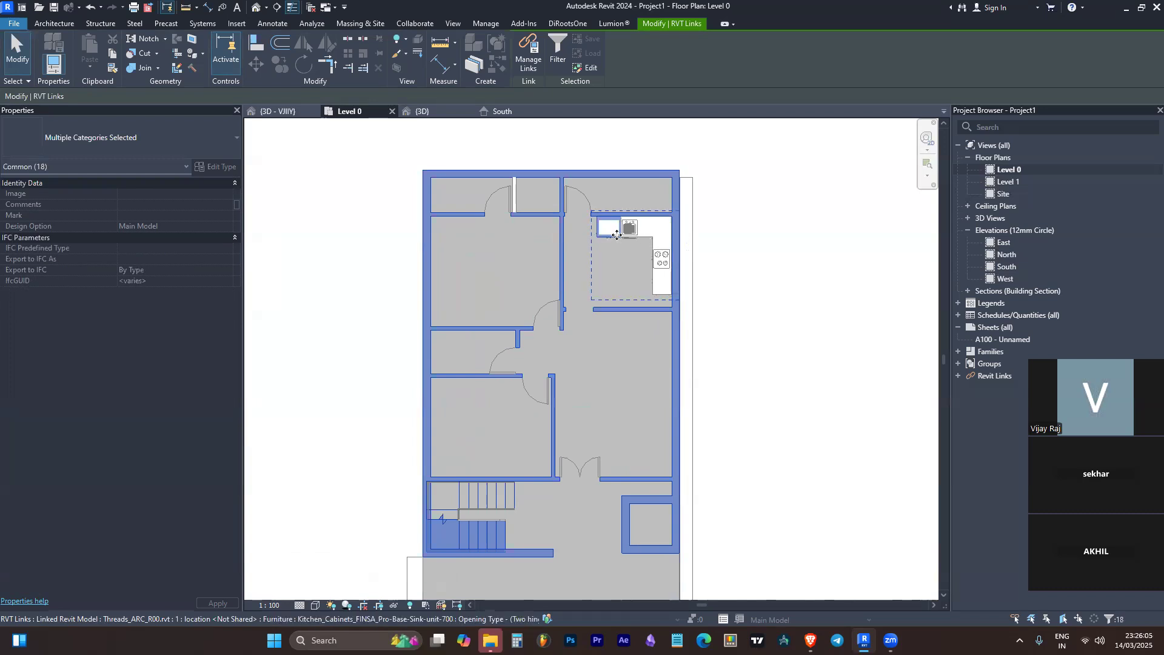
Add the five single-leaf doors and the short northern partition to the selected linked elements
{"action": "scroll", "coordinate": [617, 239], "scroll_direction": "up", "scroll_amount": 2}
{"action": "left_click", "coordinate": [558, 164], "text": "ctrl"}
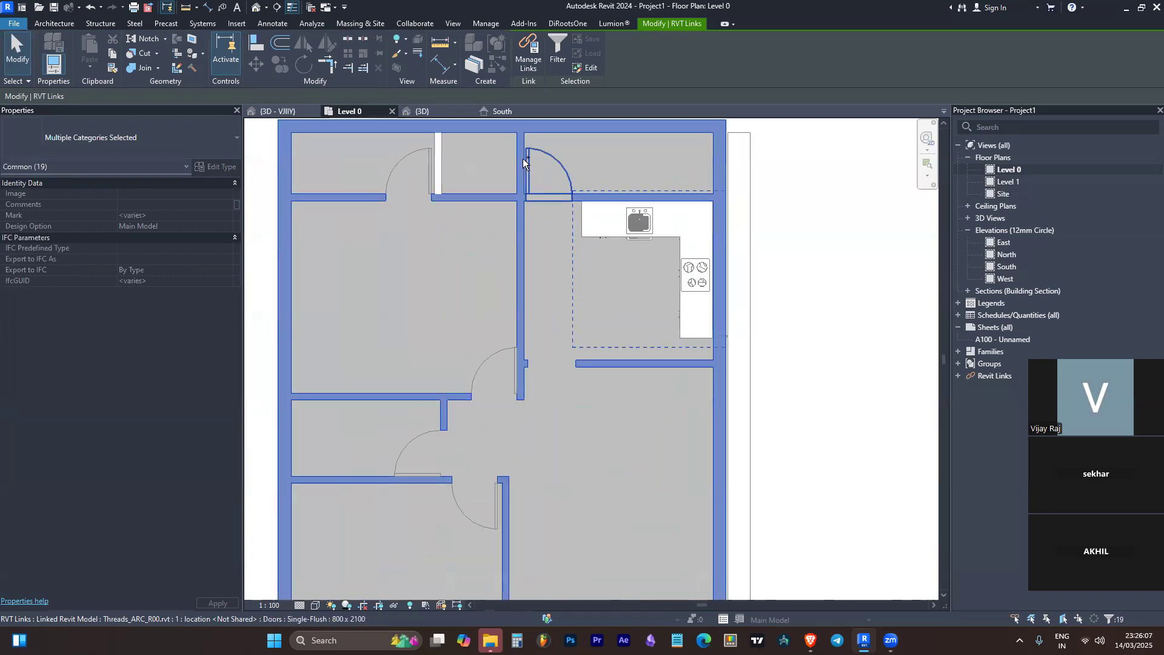
{"action": "left_click", "coordinate": [422, 167], "text": "ctrl"}
{"action": "left_click", "coordinate": [463, 397], "text": "ctrl"}
{"action": "left_click", "coordinate": [434, 434], "text": "ctrl"}
{"action": "left_click", "coordinate": [463, 480], "text": "ctrl"}
{"action": "left_click", "coordinate": [458, 503], "text": "ctrl"}
{"action": "scroll", "coordinate": [549, 371], "scroll_direction": "down", "scroll_amount": 4}
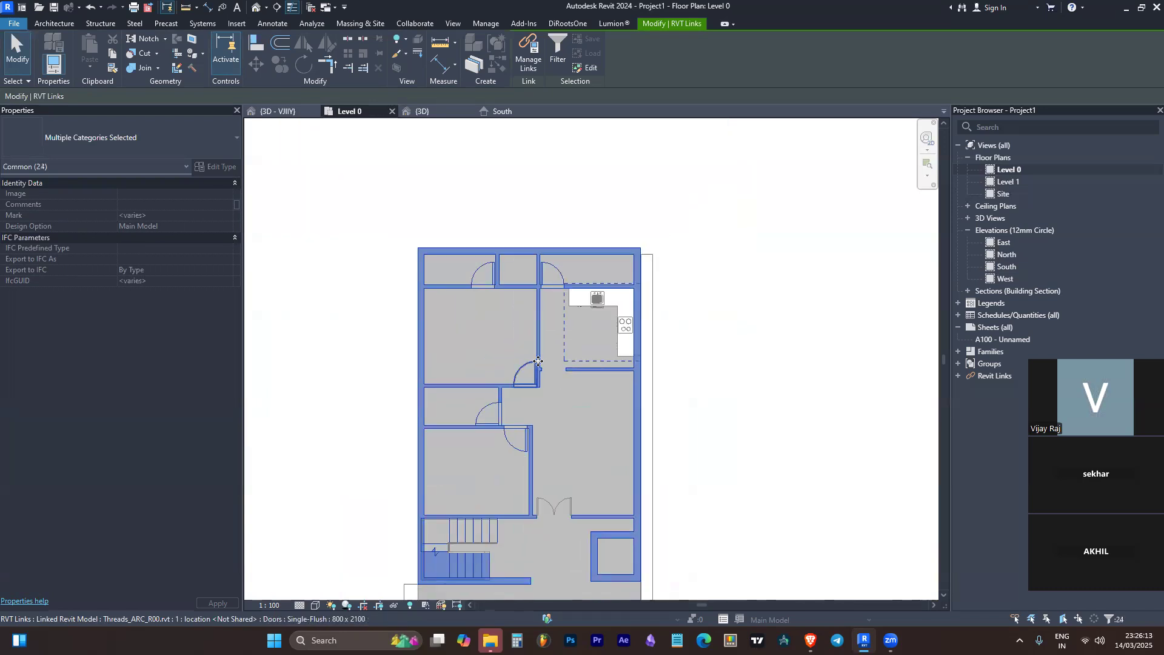
Add the structural columns in the open southern area to the selected linked elements
{"action": "scroll", "coordinate": [482, 322], "scroll_direction": "down", "scroll_amount": 5}
{"action": "scroll", "coordinate": [505, 462], "scroll_direction": "up", "scroll_amount": 5}
{"action": "left_click", "coordinate": [501, 413], "text": "ctrl"}
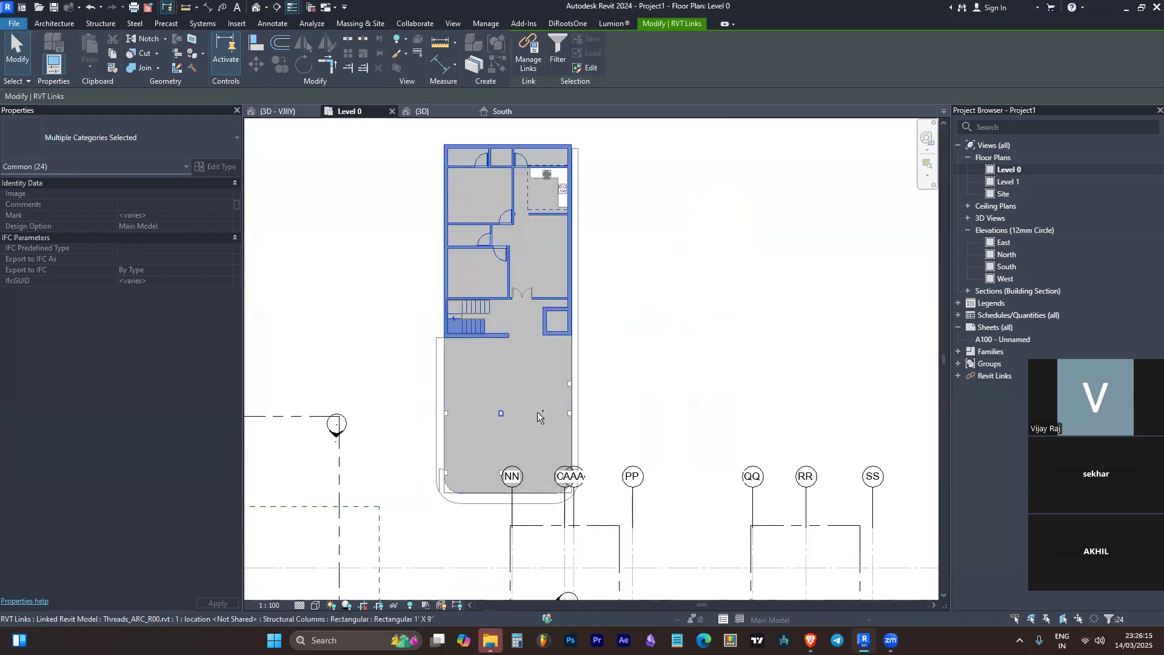
{"action": "scroll", "coordinate": [572, 413], "scroll_direction": "up", "scroll_amount": 4}
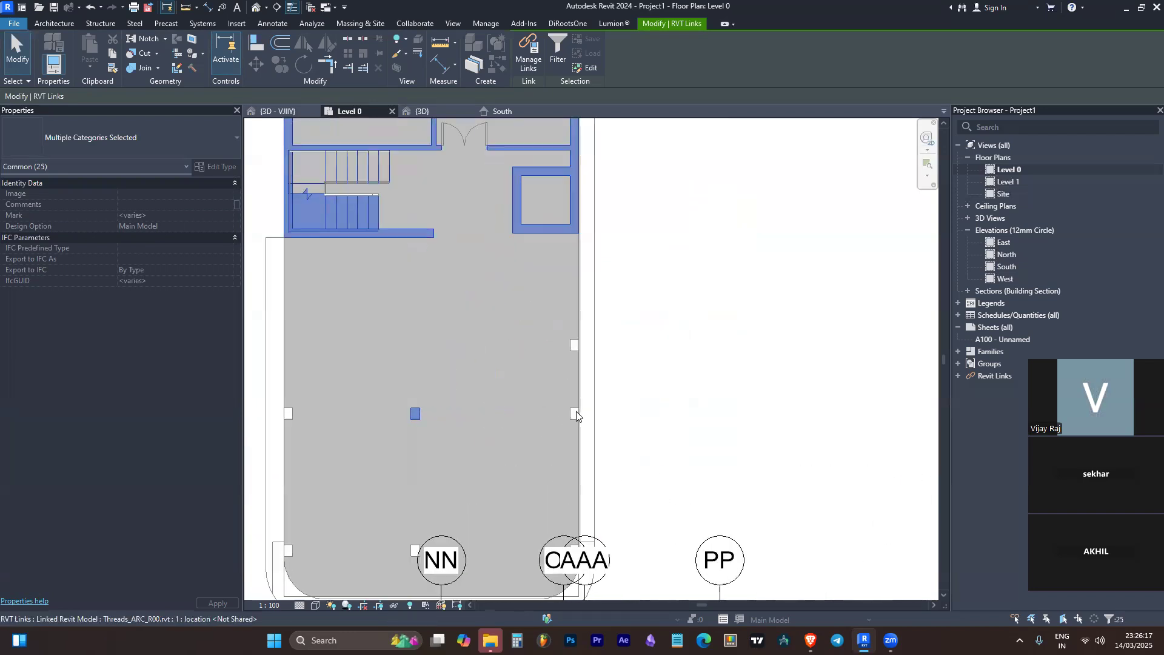
{"action": "left_click", "coordinate": [573, 414], "text": "ctrl"}
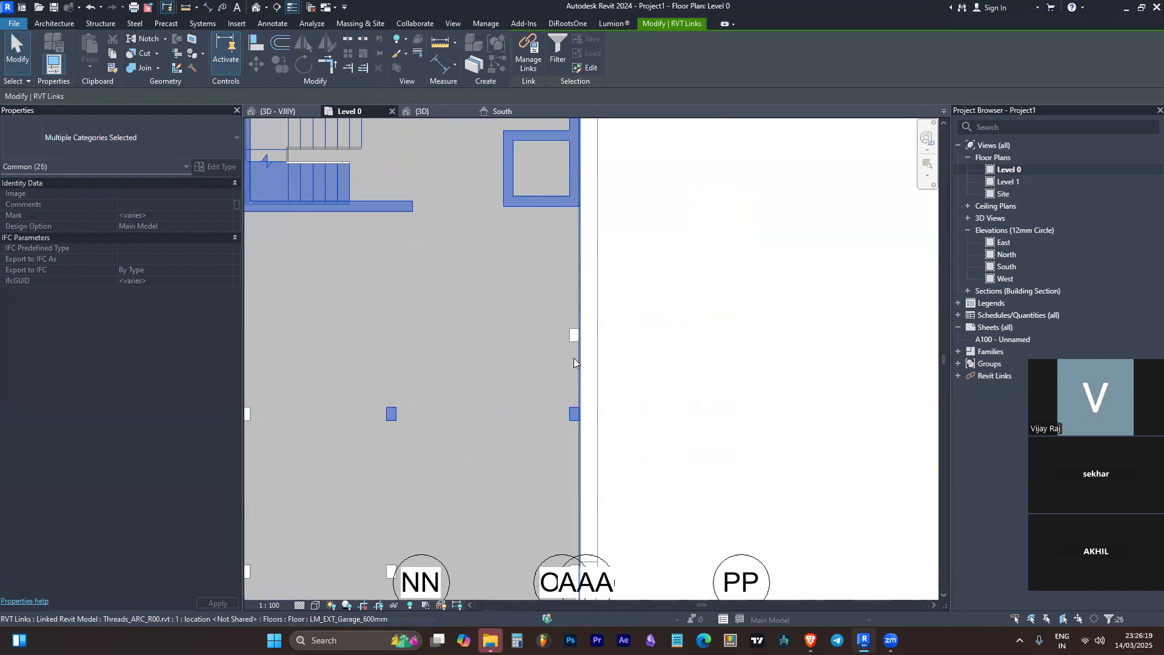
{"action": "left_click", "coordinate": [574, 337], "text": "ctrl"}
{"action": "scroll", "coordinate": [622, 310], "scroll_direction": "down", "scroll_amount": 3}
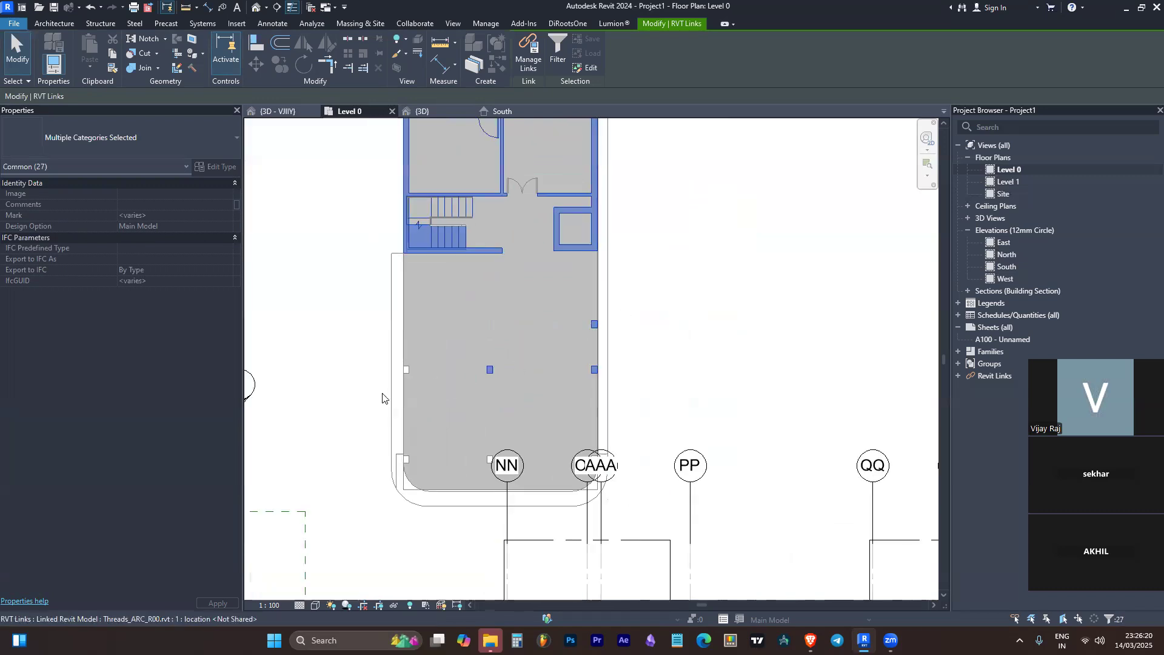
{"action": "left_click", "coordinate": [408, 370], "text": "ctrl"}
{"action": "left_click", "coordinate": [407, 460], "text": "ctrl"}
{"action": "left_click", "coordinate": [490, 460], "text": "ctrl"}
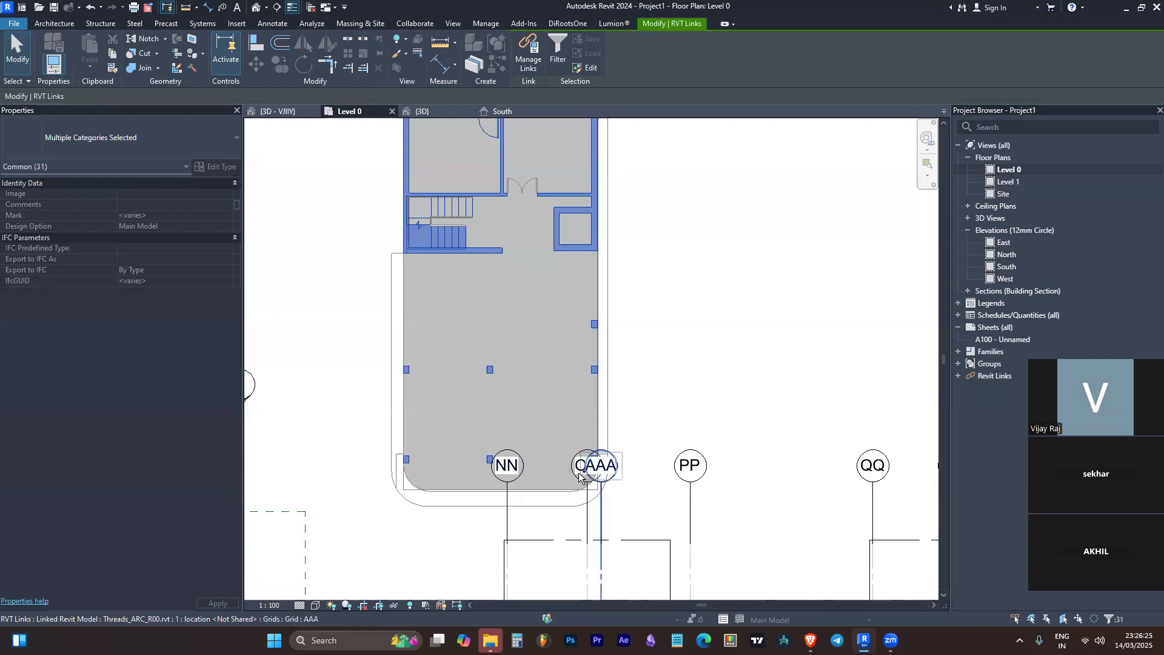
Add the strip around the building's southern perimeter and the floor slab to the selected linked elements
{"action": "left_click", "coordinate": [598, 424], "text": "ctrl"}
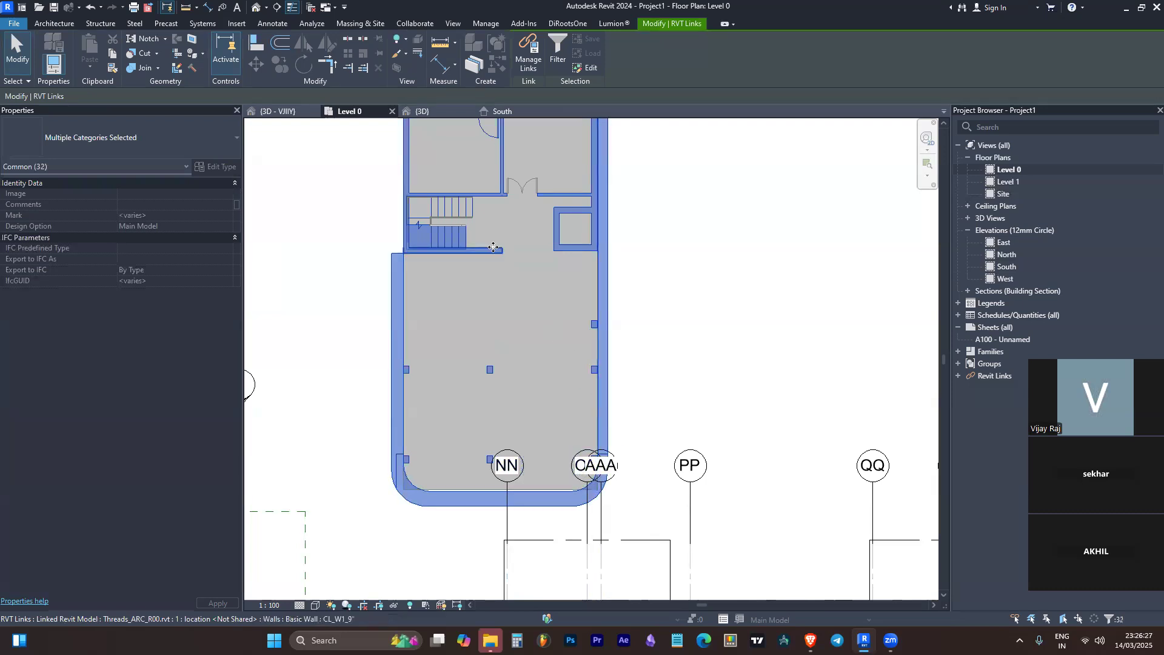
{"action": "left_click", "coordinate": [450, 285], "text": "ctrl"}
{"action": "scroll", "coordinate": [624, 432], "scroll_direction": "down", "scroll_amount": 4}
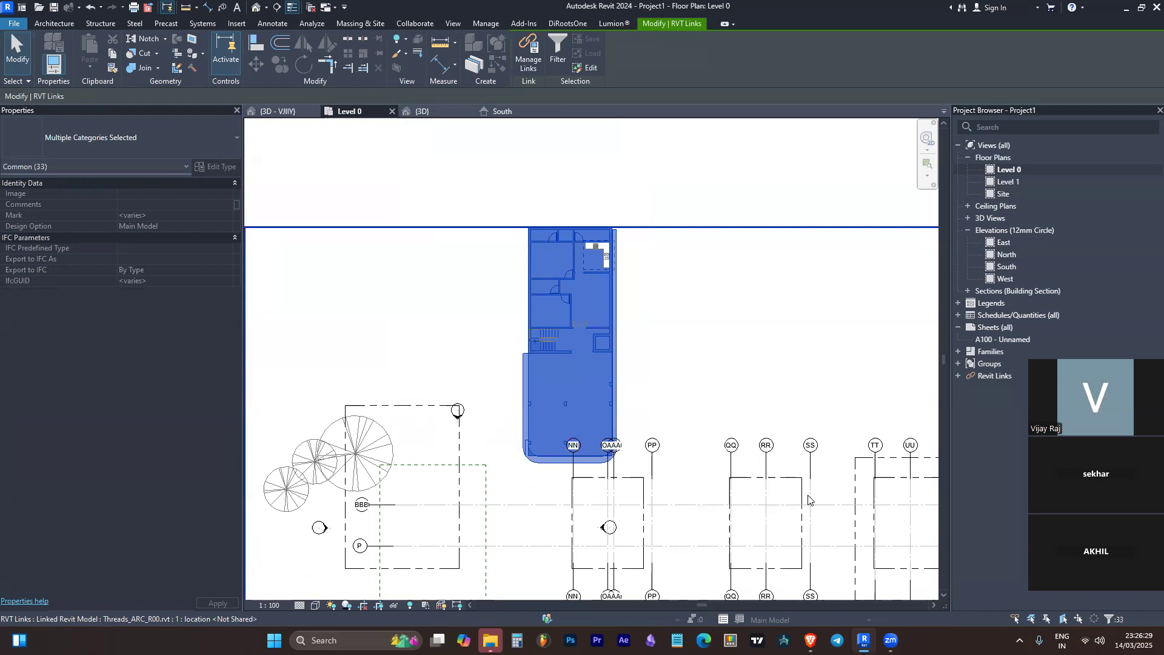
Add the stair's railing and top rails to the selected linked elements
{"action": "scroll", "coordinate": [601, 254], "scroll_direction": "up", "scroll_amount": 3}
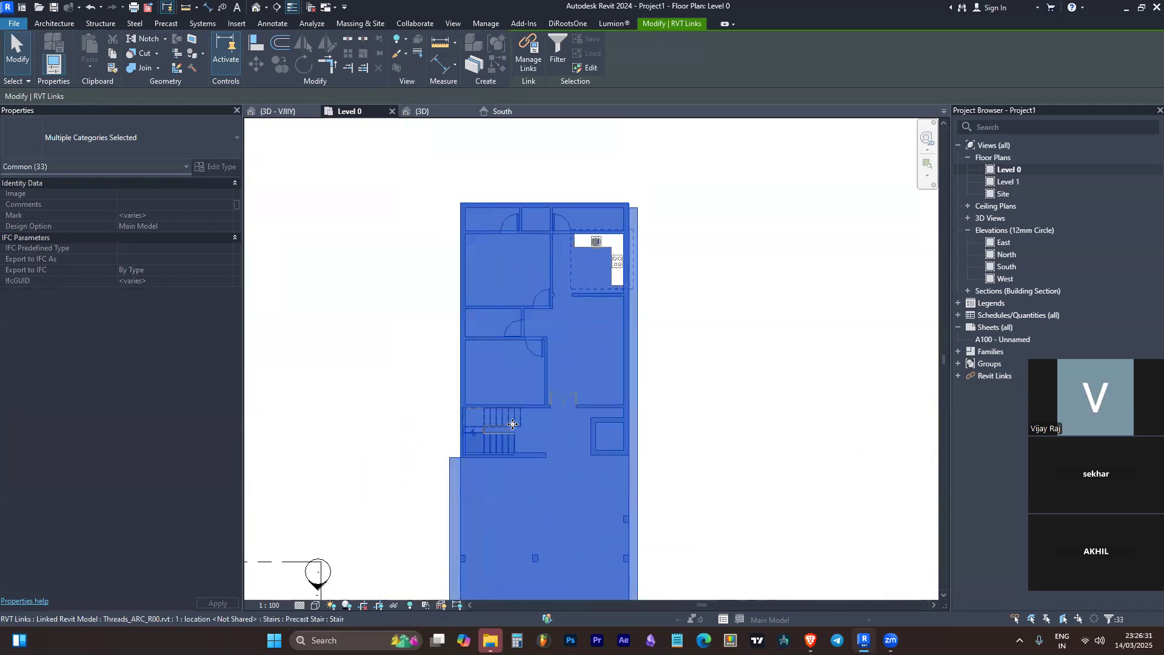
{"action": "scroll", "coordinate": [513, 424], "scroll_direction": "up", "scroll_amount": 10}
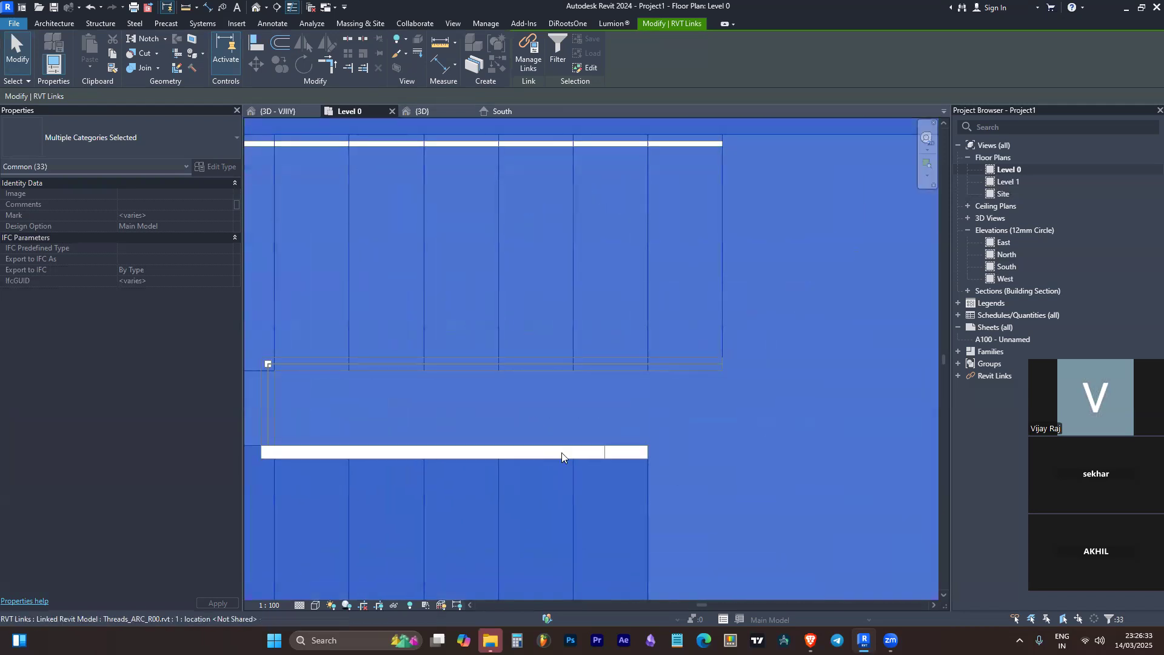
{"action": "left_click", "coordinate": [561, 453]}
{"action": "key", "text": "Tab"}
{"action": "left_click", "coordinate": [548, 449], "text": "ctrl"}
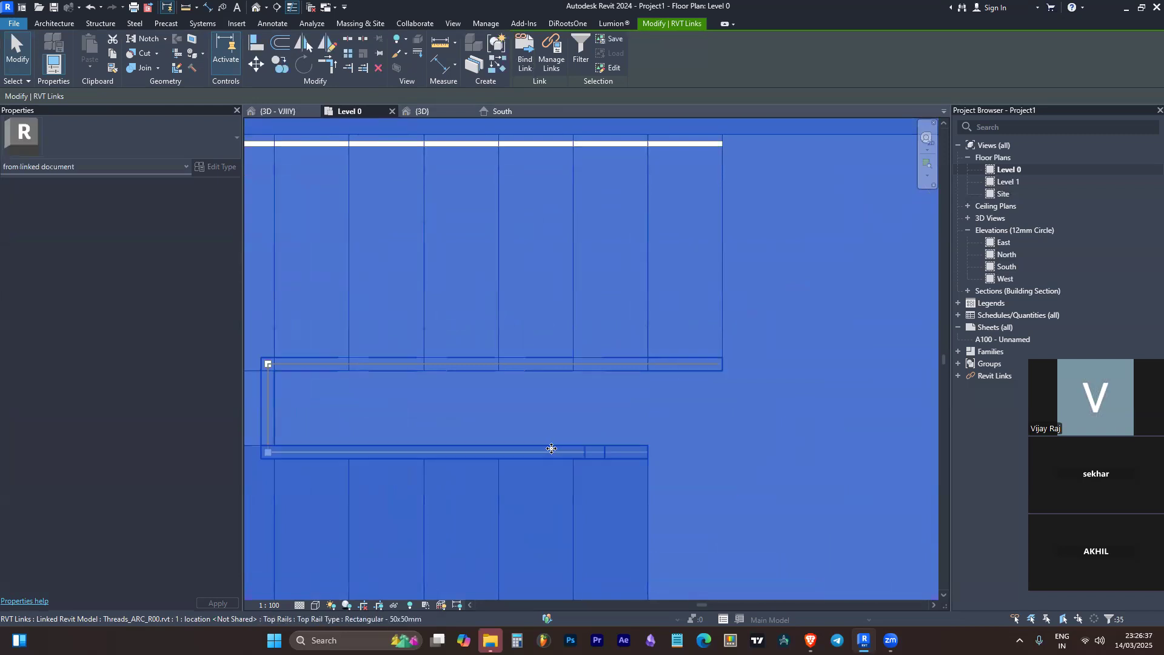
{"action": "scroll", "coordinate": [587, 448], "scroll_direction": "down", "scroll_amount": 3}
{"action": "scroll", "coordinate": [551, 270], "scroll_direction": "up", "scroll_amount": 2}
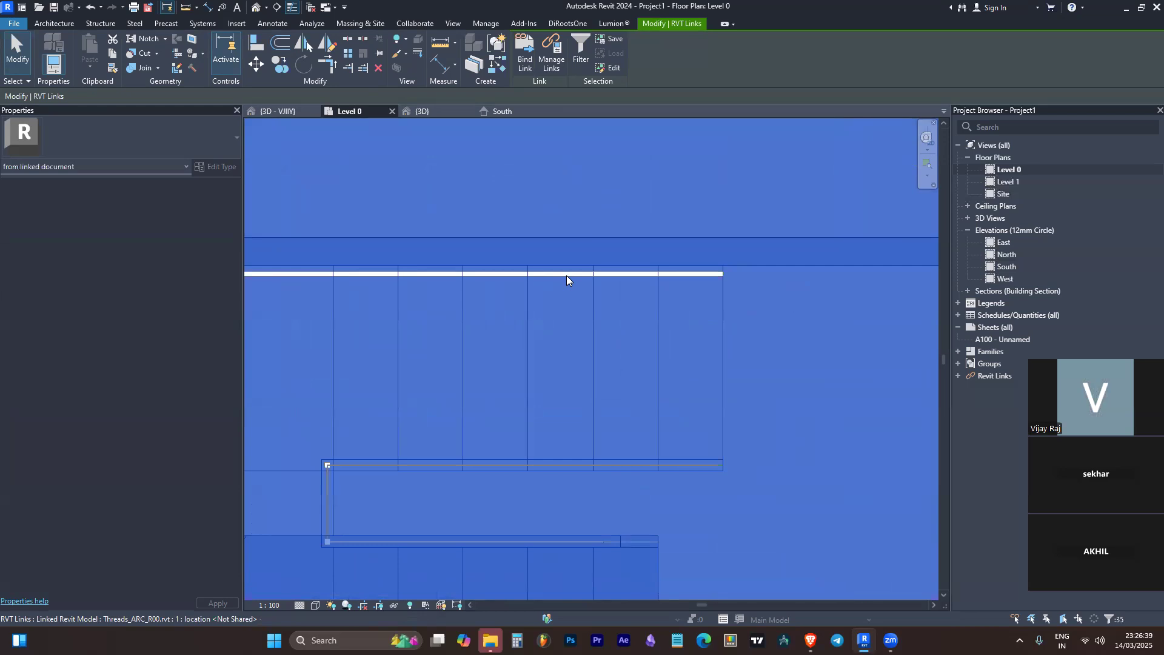
{"action": "left_click", "coordinate": [567, 274], "text": "ctrl"}
{"action": "scroll", "coordinate": [499, 380], "scroll_direction": "down", "scroll_amount": 3}
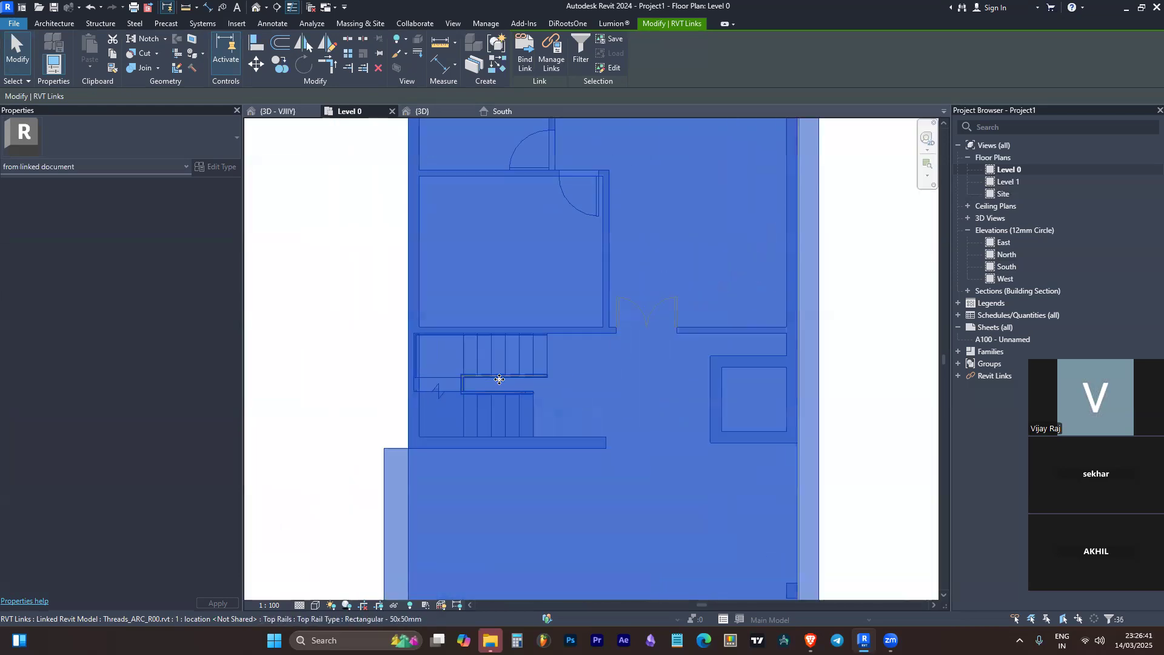
Add the L-shaped kitchen countertop to the selected linked elements
{"action": "scroll", "coordinate": [499, 380], "scroll_direction": "down", "scroll_amount": 5}
{"action": "scroll", "coordinate": [512, 278], "scroll_direction": "up", "scroll_amount": 4}
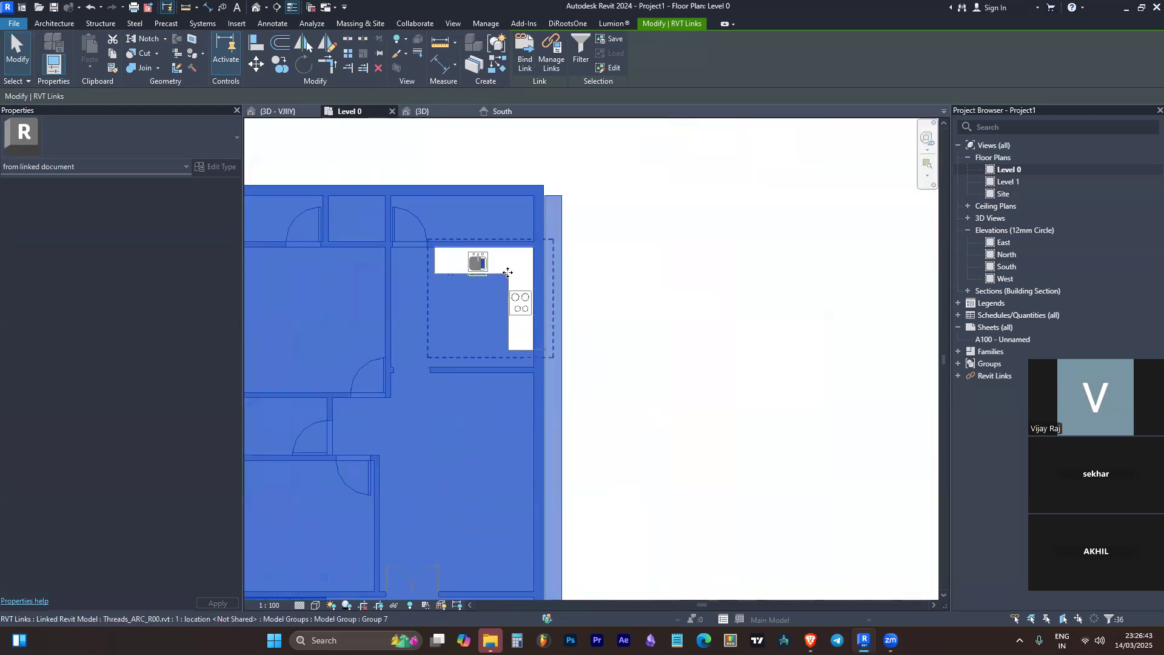
{"action": "left_click", "coordinate": [508, 271], "text": "ctrl"}
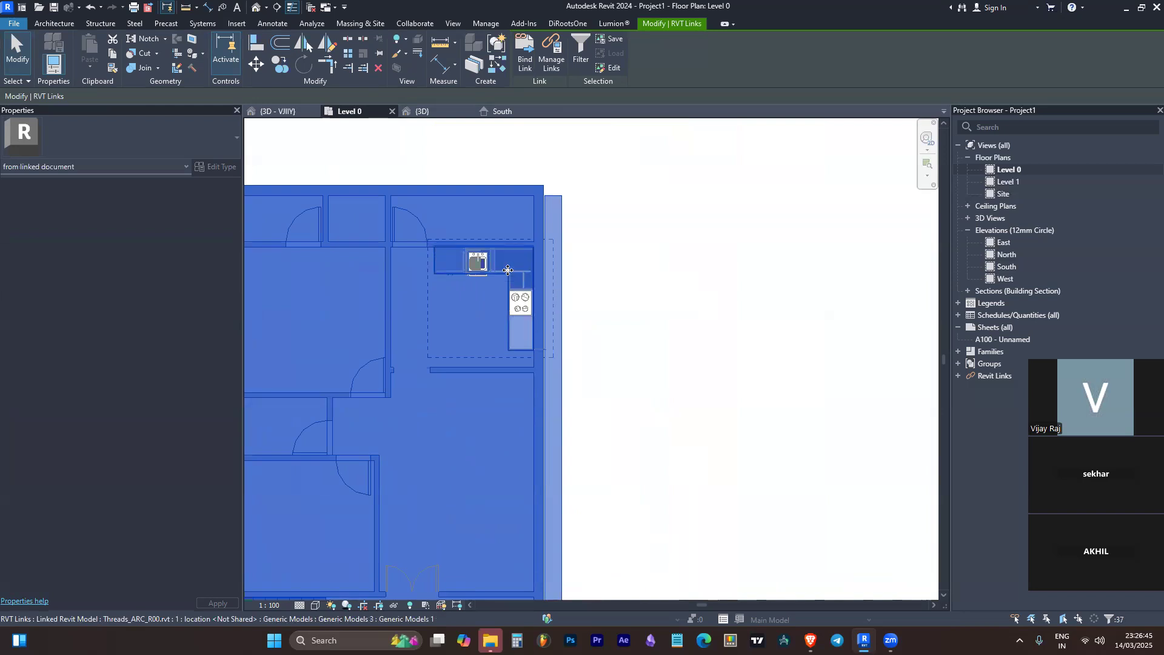
Try to copy the selected linked elements to the clipboard and move the warning aside
{"action": "scroll", "coordinate": [633, 327], "scroll_direction": "down", "scroll_amount": 6}
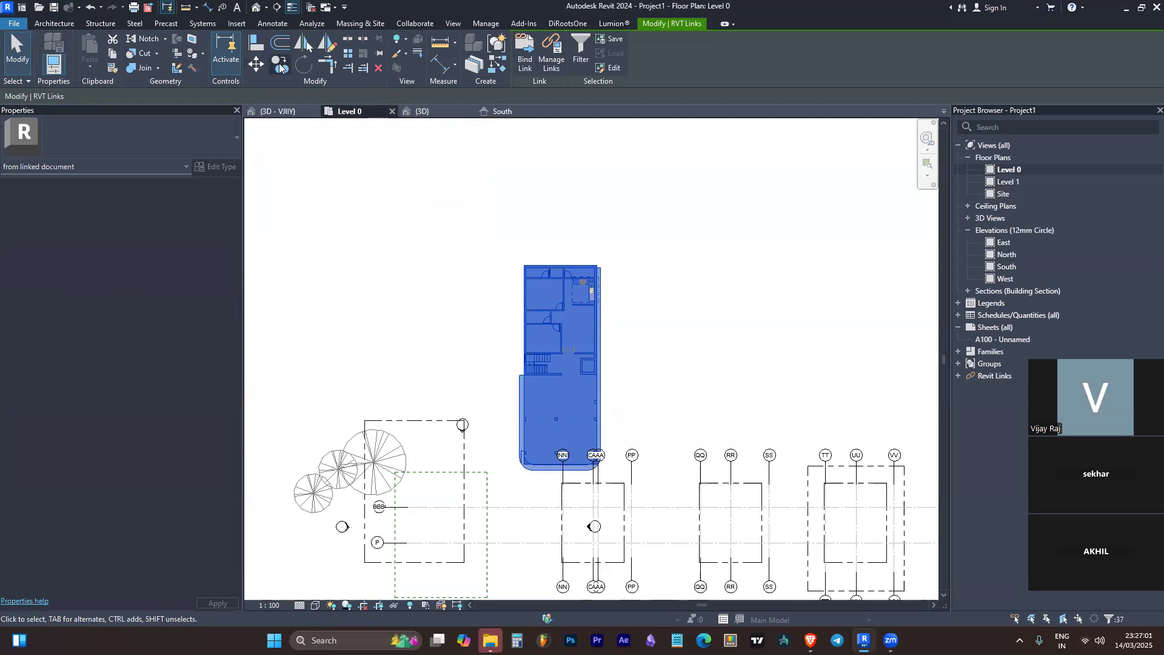
{"action": "left_click", "coordinate": [112, 55]}
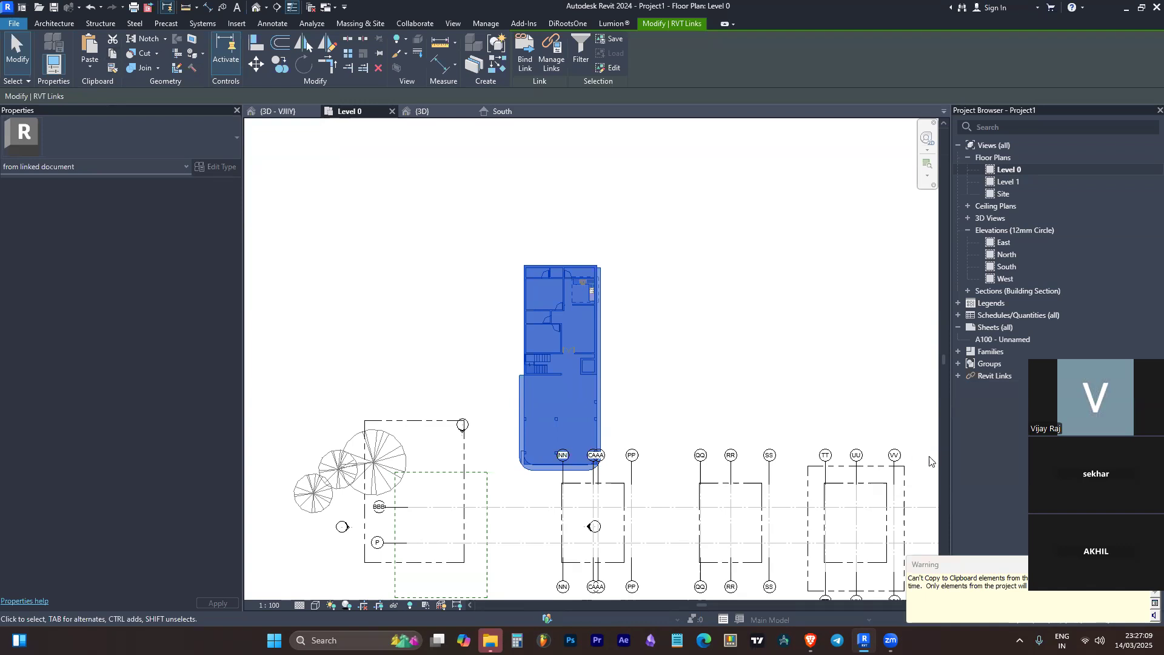
{"action": "left_click_drag", "start_coordinate": [1003, 570], "coordinate": [734, 494]}
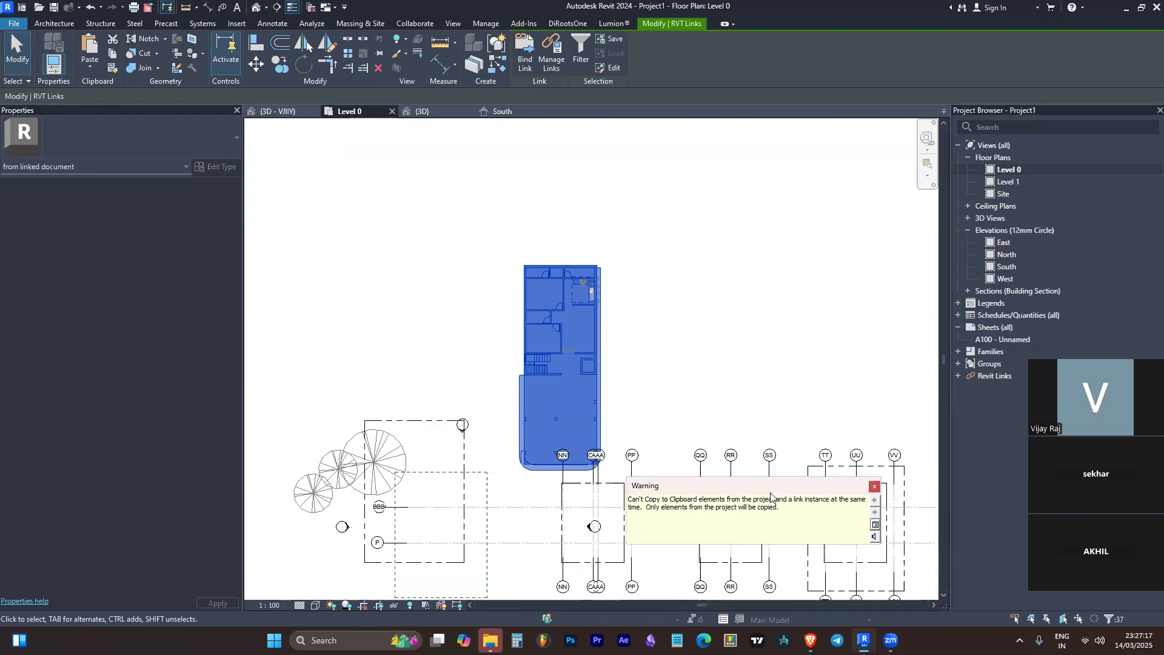
Filter the selection to exclude RVT Links and Model Groups, dismiss the copy warning and recheck the remaining categories
{"action": "left_click", "coordinate": [580, 46]}
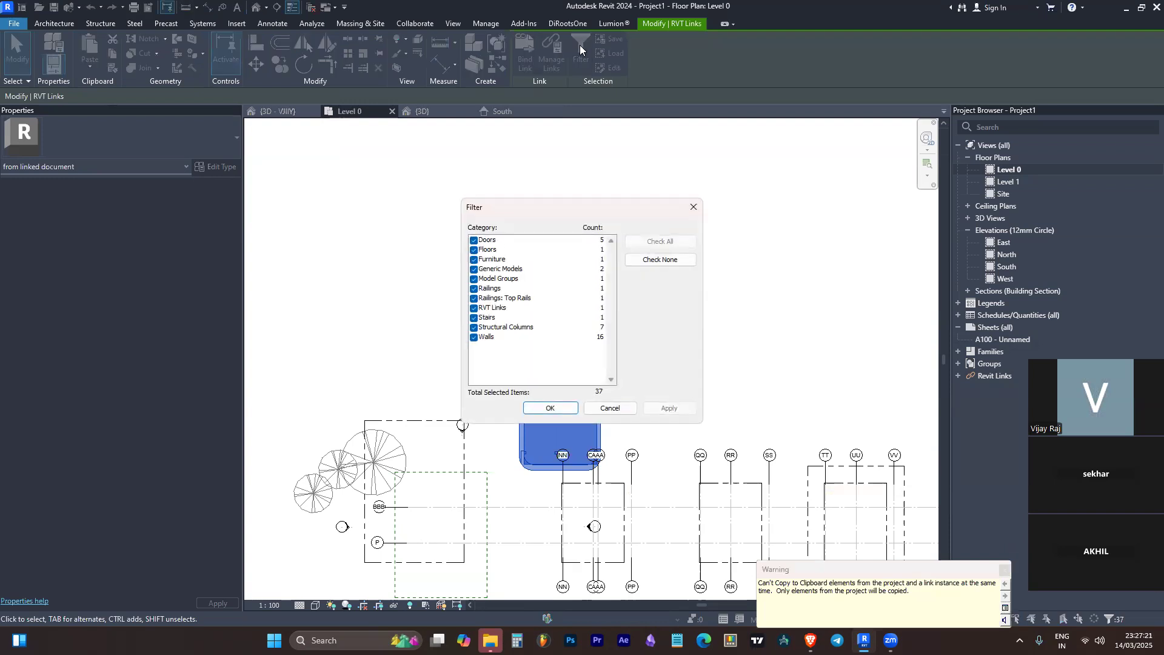
{"action": "left_click", "coordinate": [474, 309]}
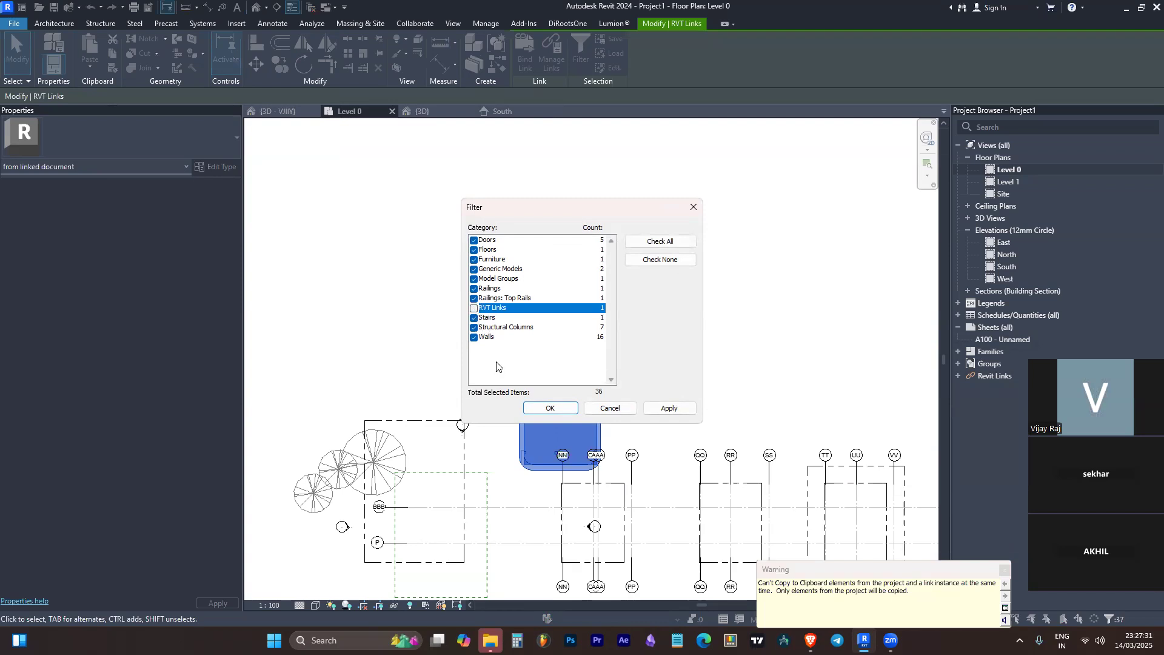
{"action": "left_click", "coordinate": [475, 279]}
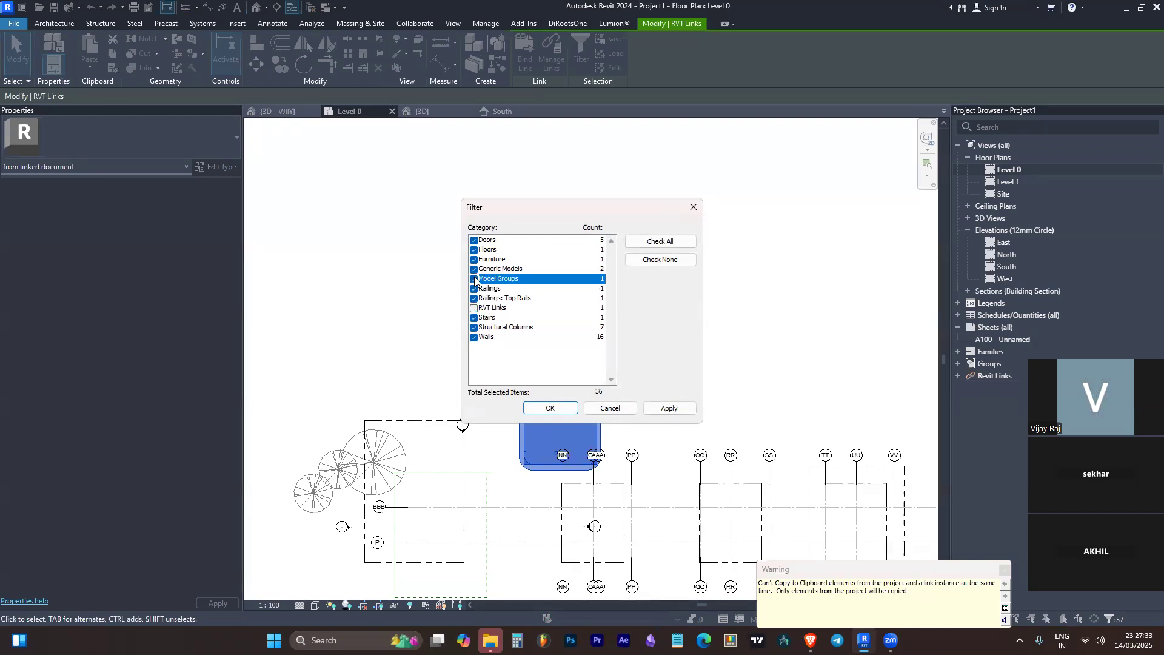
{"action": "left_click", "coordinate": [550, 407]}
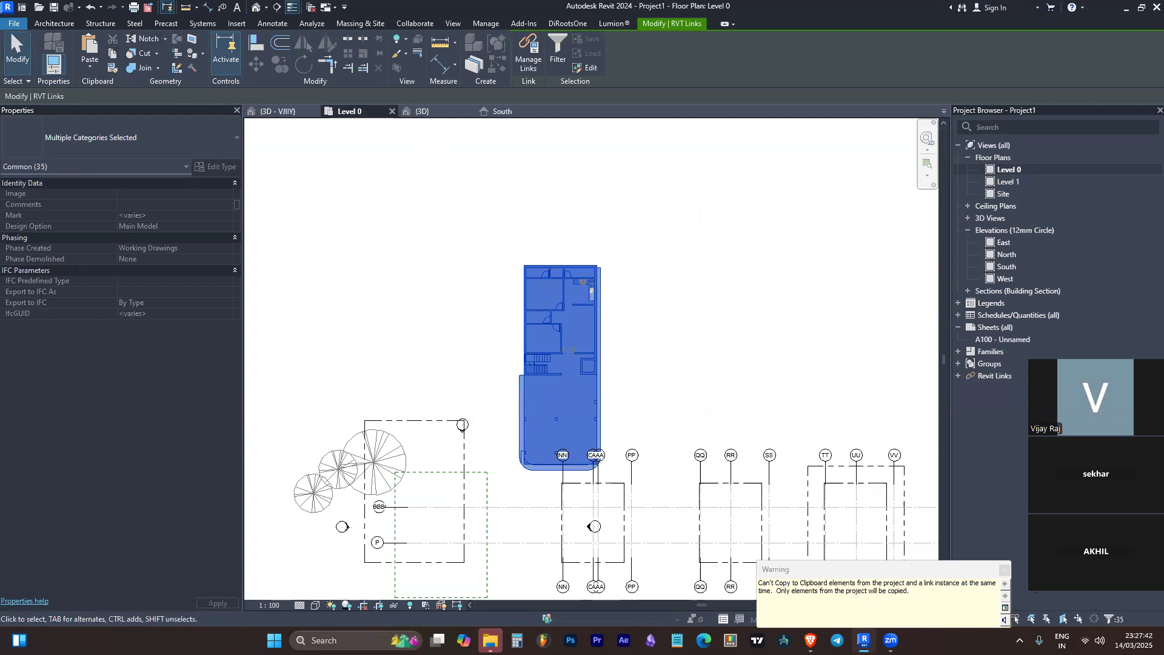
{"action": "left_click", "coordinate": [1006, 572]}
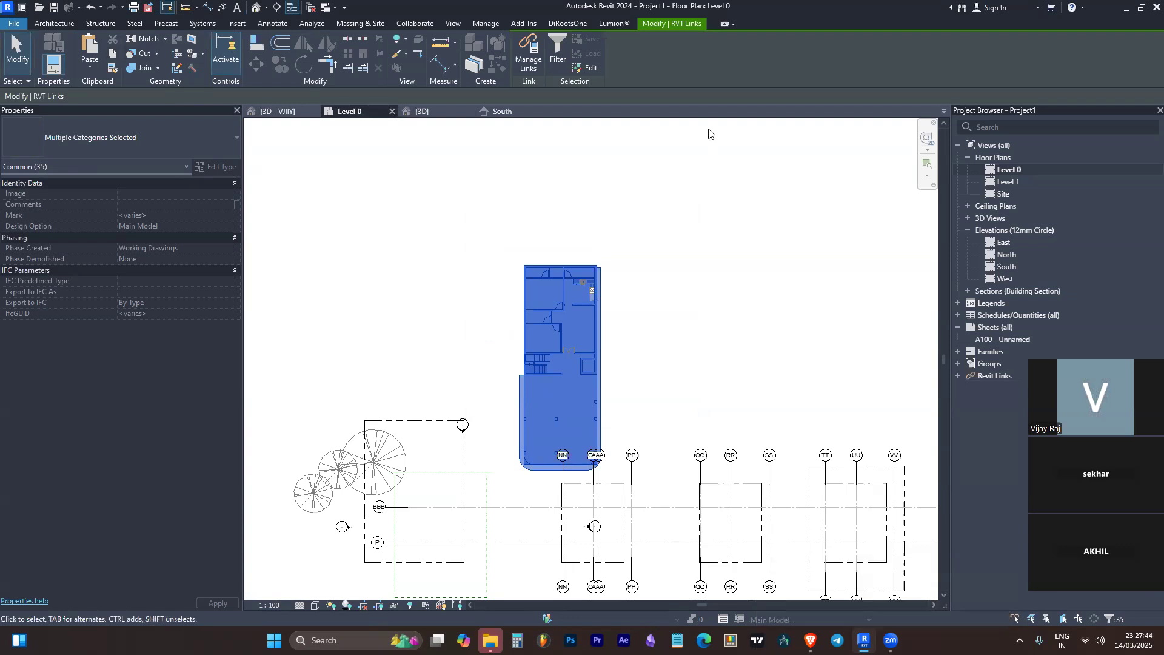
{"action": "left_click", "coordinate": [559, 52]}
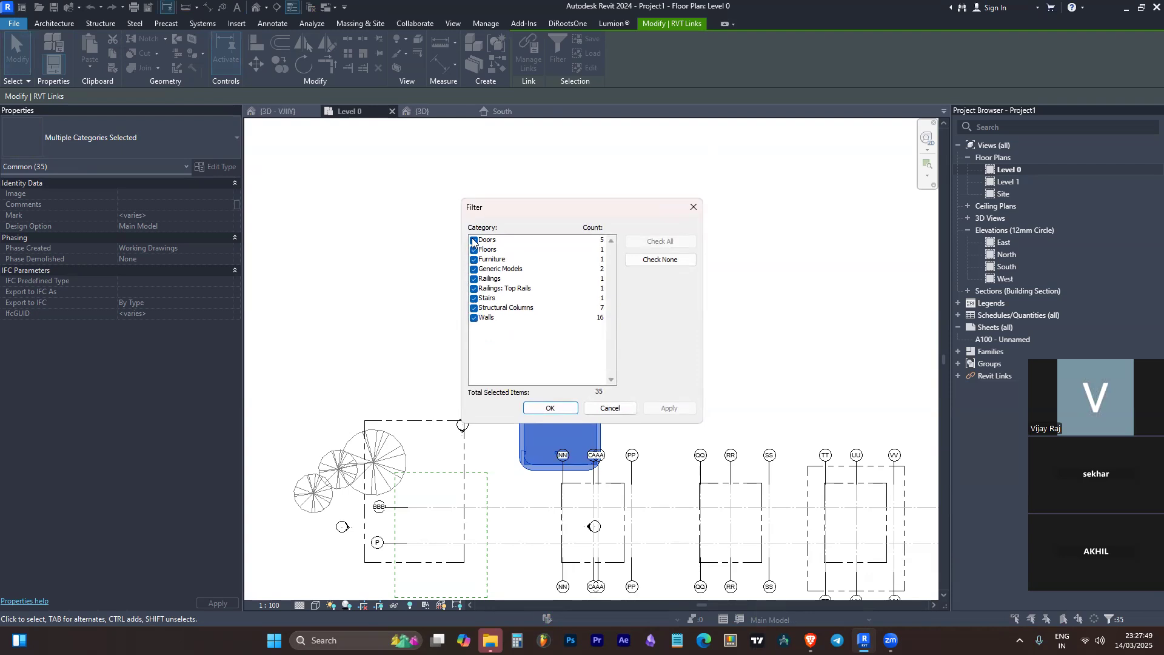
{"action": "left_click", "coordinate": [549, 408]}
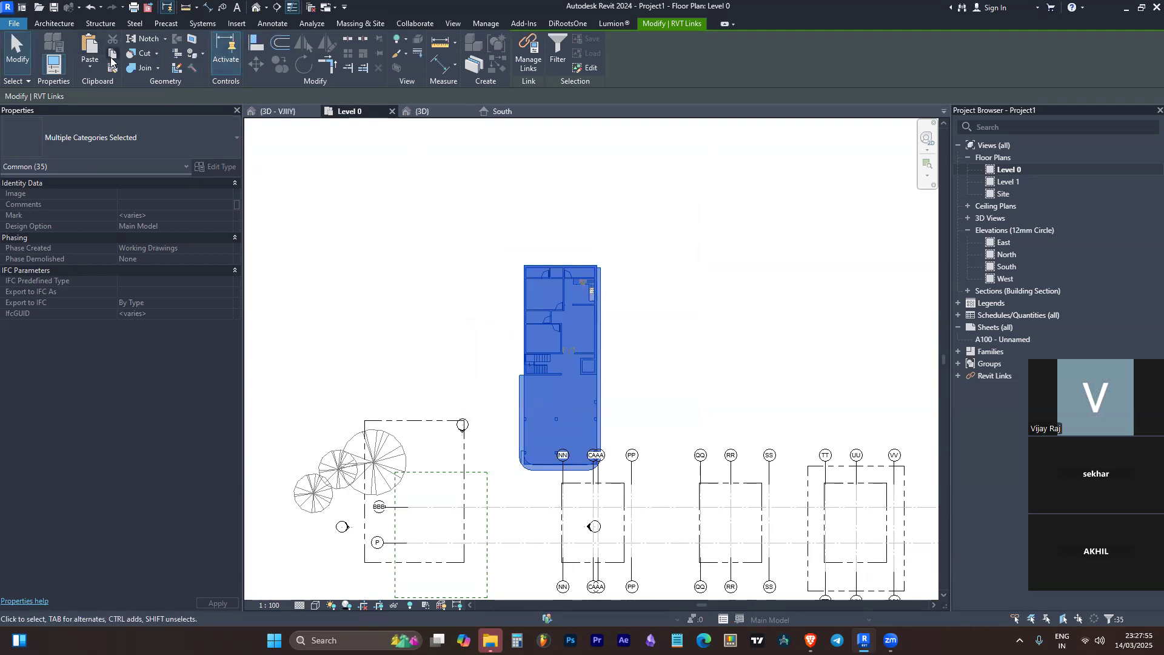
Try to paste the clipboard elements east of the linked building, accepting the duplicate types, and cancel the paste
{"action": "left_click", "coordinate": [90, 67]}
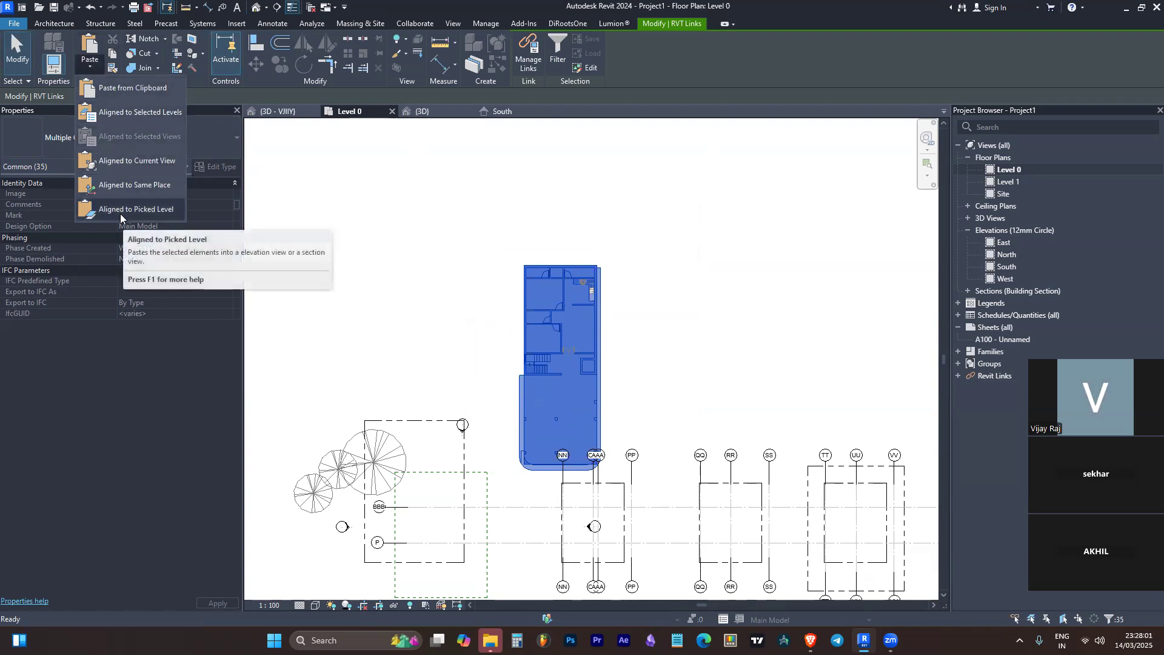
{"action": "left_click", "coordinate": [151, 89]}
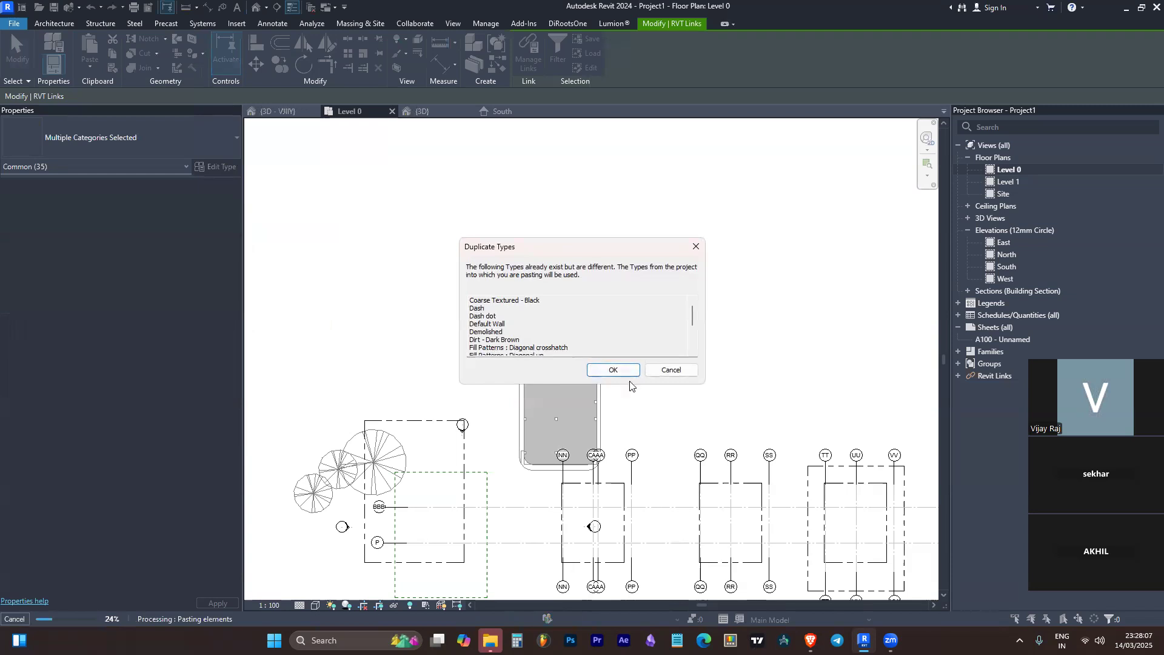
{"action": "left_click", "coordinate": [613, 369]}
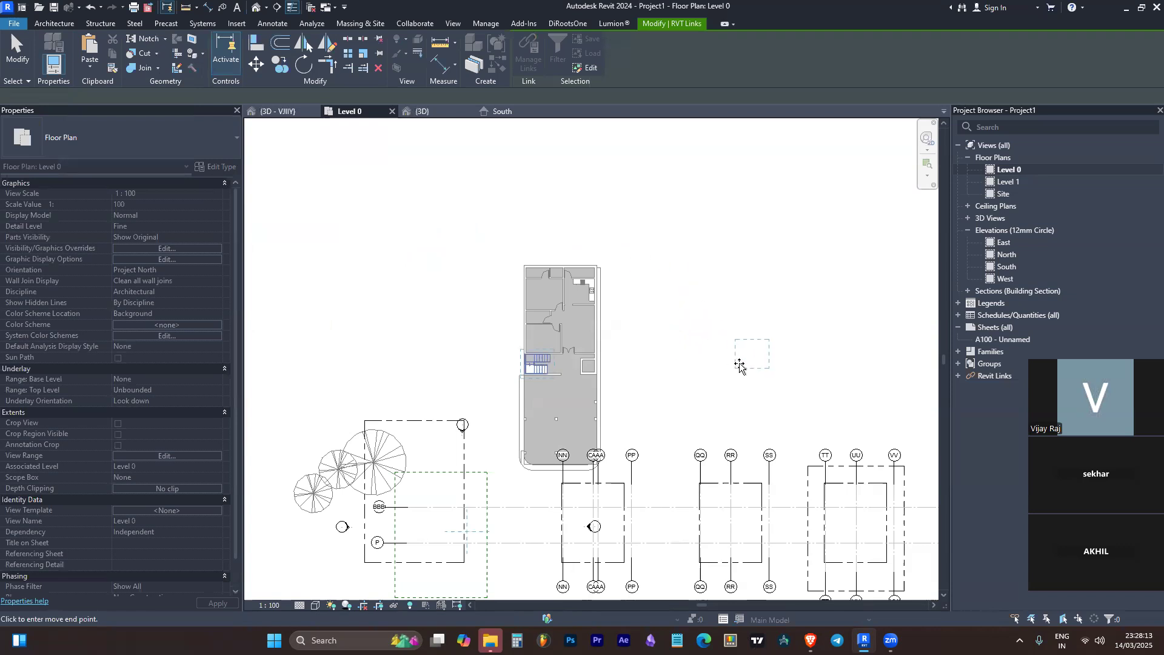
{"action": "left_click", "coordinate": [739, 365]}
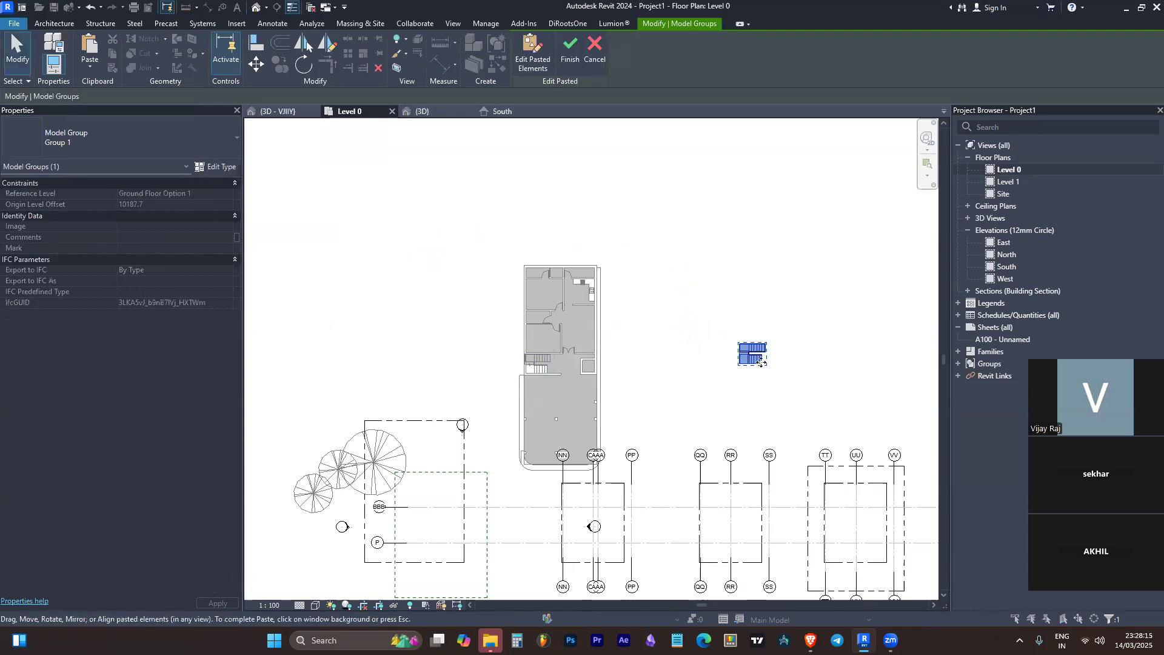
{"action": "scroll", "coordinate": [730, 344], "scroll_direction": "down", "scroll_amount": 5}
{"action": "scroll", "coordinate": [729, 345], "scroll_direction": "up", "scroll_amount": 6}
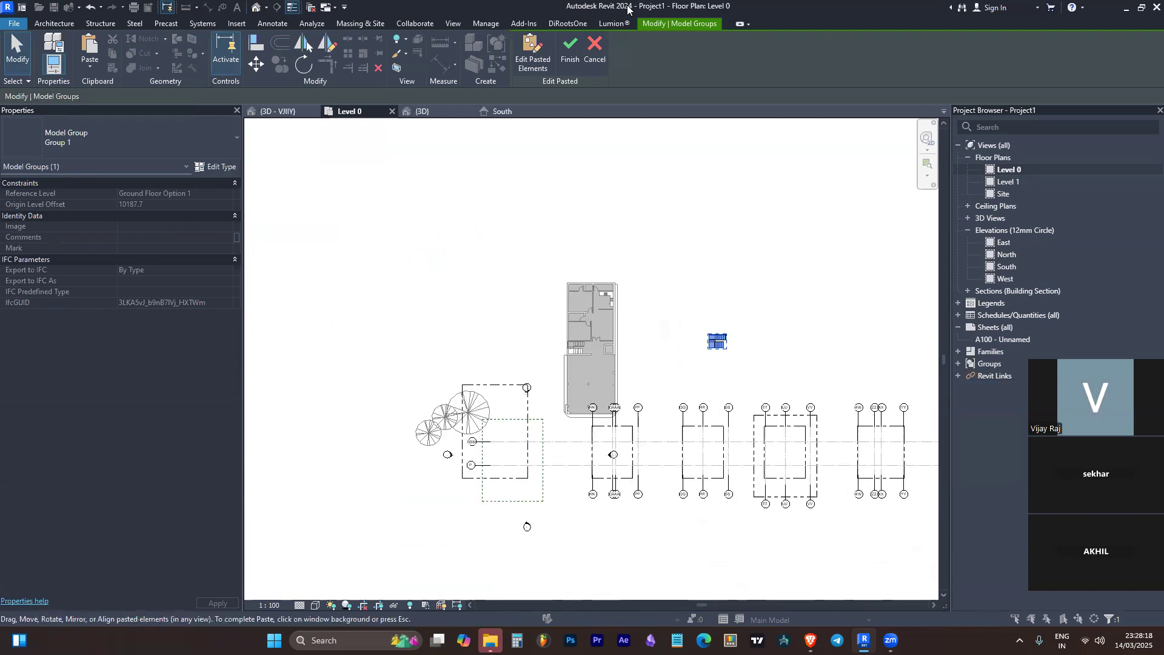
{"action": "left_click", "coordinate": [595, 55]}
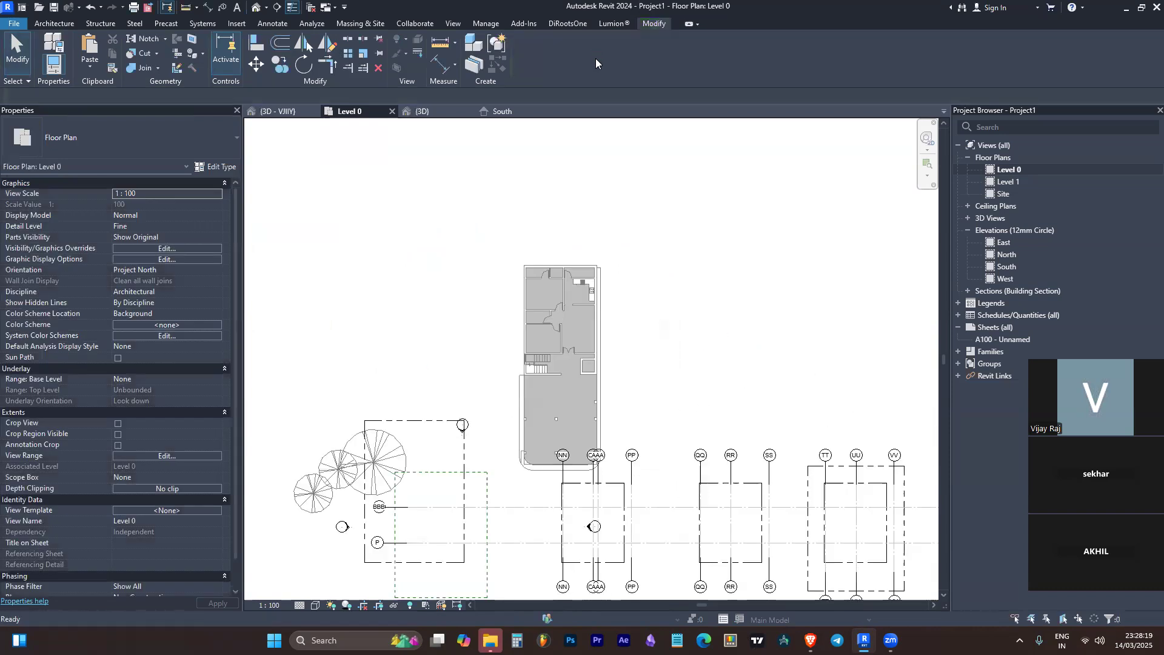
Paste the copied linked elements aligned to Level 0 and accept the duplicate types
{"action": "left_click", "coordinate": [90, 68]}
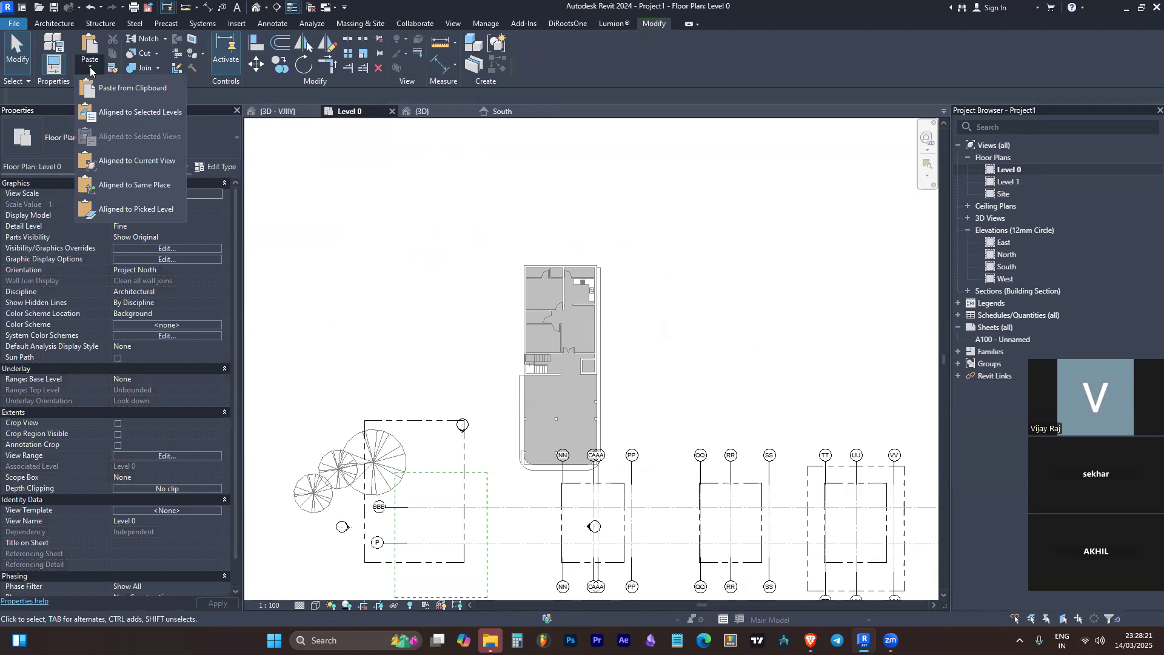
{"action": "left_click", "coordinate": [136, 113]}
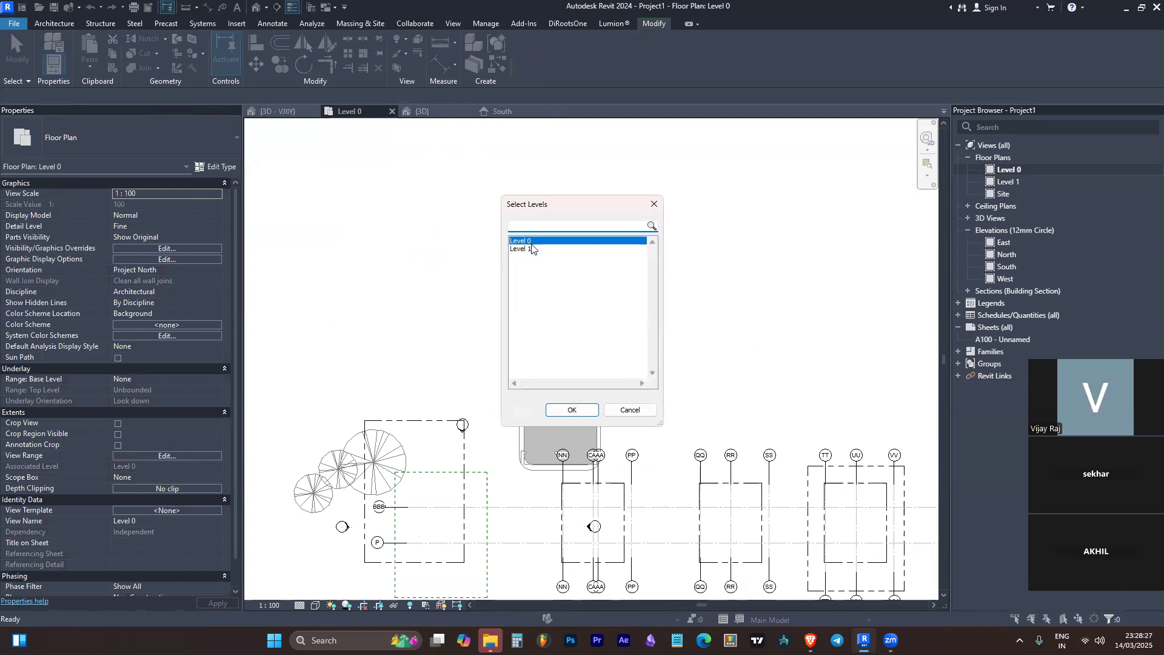
{"action": "left_click", "coordinate": [573, 411]}
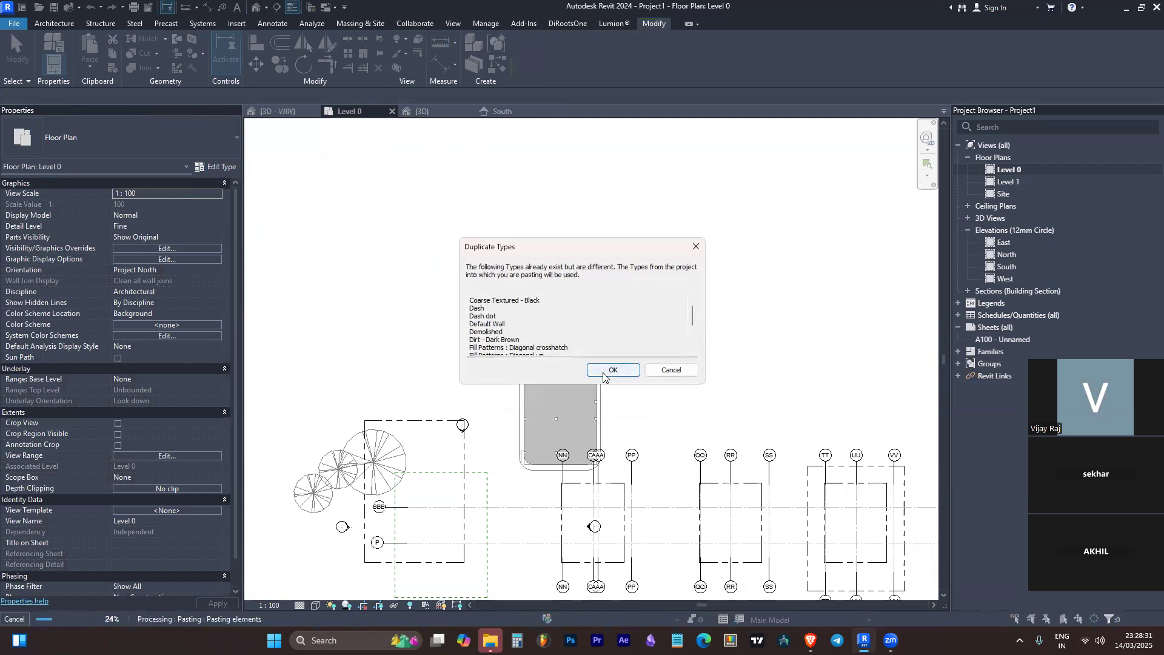
{"action": "left_click", "coordinate": [608, 371]}
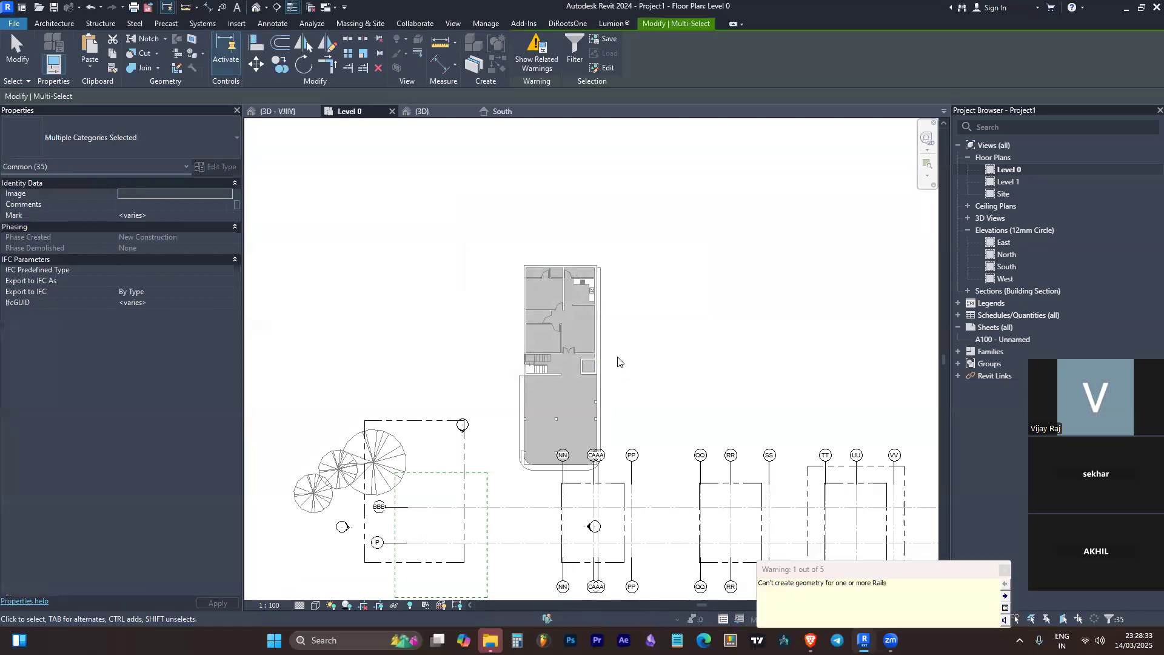
Examine the pasted elements against the linked building in plan and in the 3D view
{"action": "scroll", "coordinate": [620, 341], "scroll_direction": "down", "scroll_amount": 3}
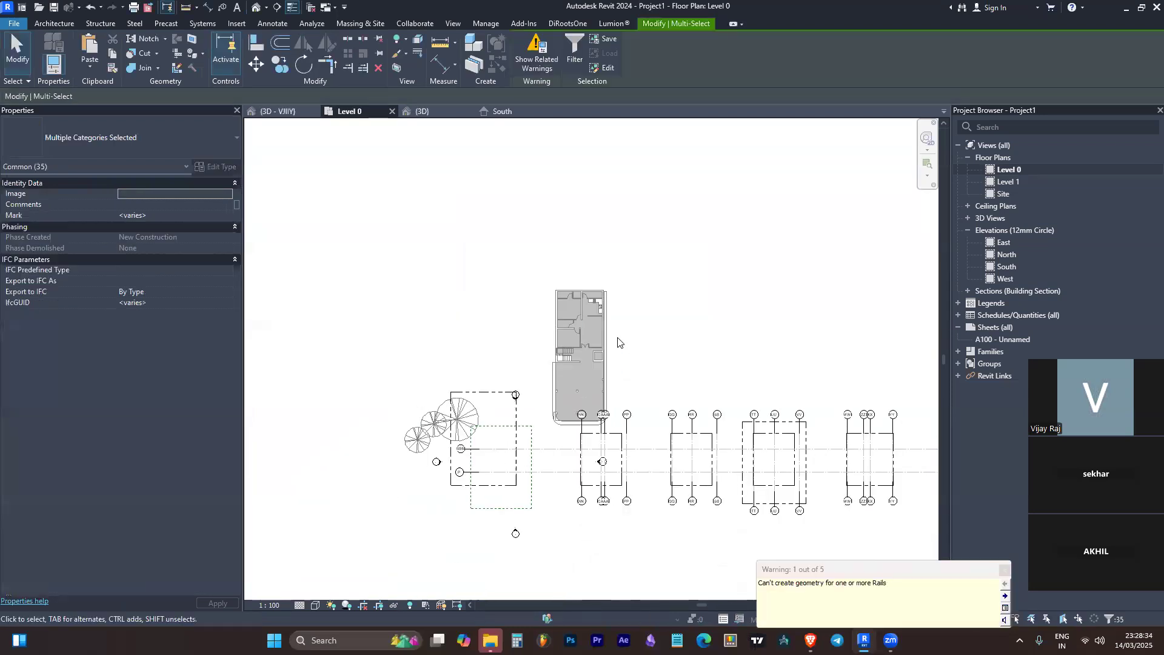
{"action": "left_click", "coordinate": [257, 7]}
{"action": "scroll", "coordinate": [604, 294], "scroll_direction": "down", "scroll_amount": 5}
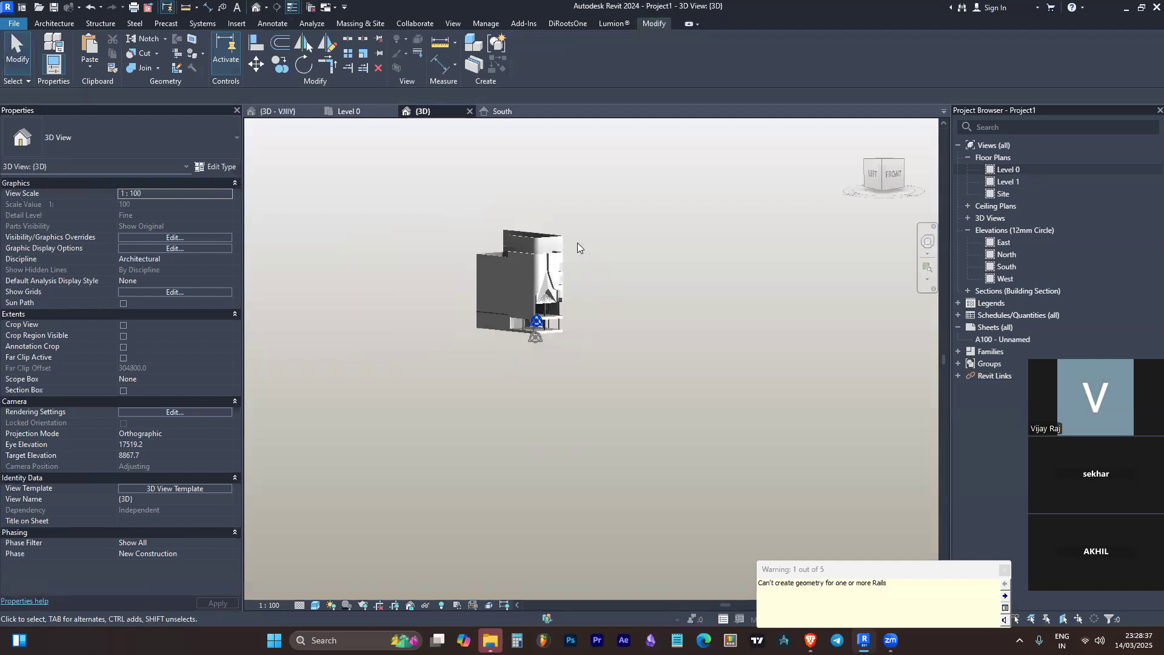
{"action": "left_click", "coordinate": [540, 245]}
{"action": "middle_click_drag", "start_coordinate": [598, 255], "coordinate": [541, 268], "text": "shift"}
{"action": "left_click", "coordinate": [600, 290]}
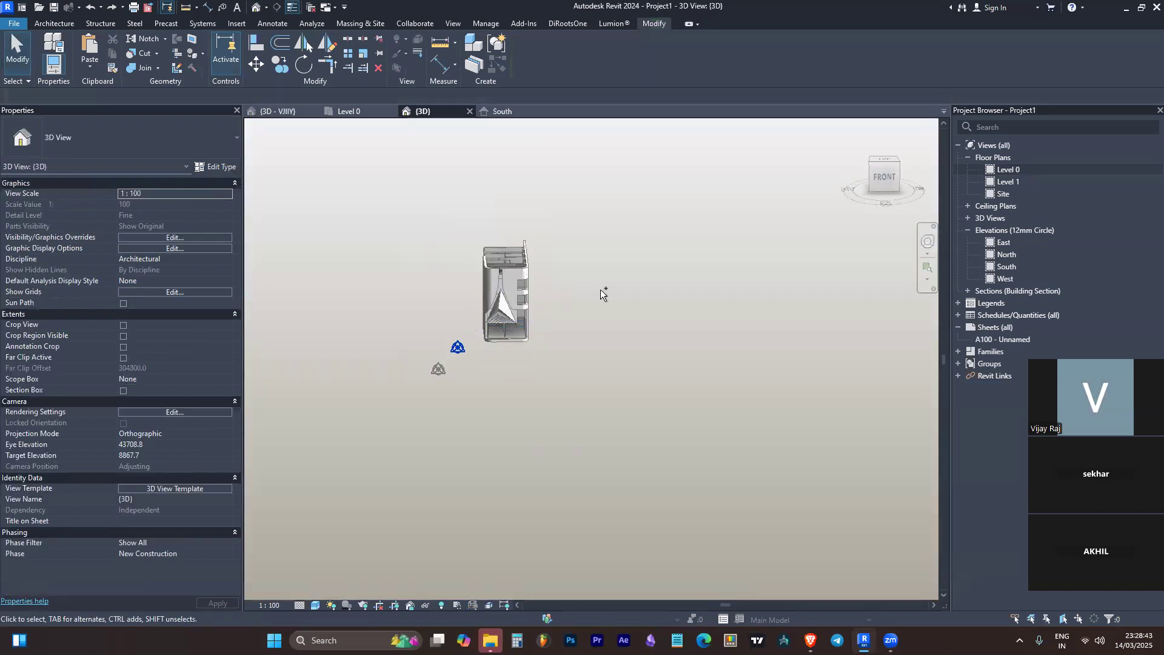
{"action": "scroll", "coordinate": [503, 298], "scroll_direction": "up", "scroll_amount": 3}
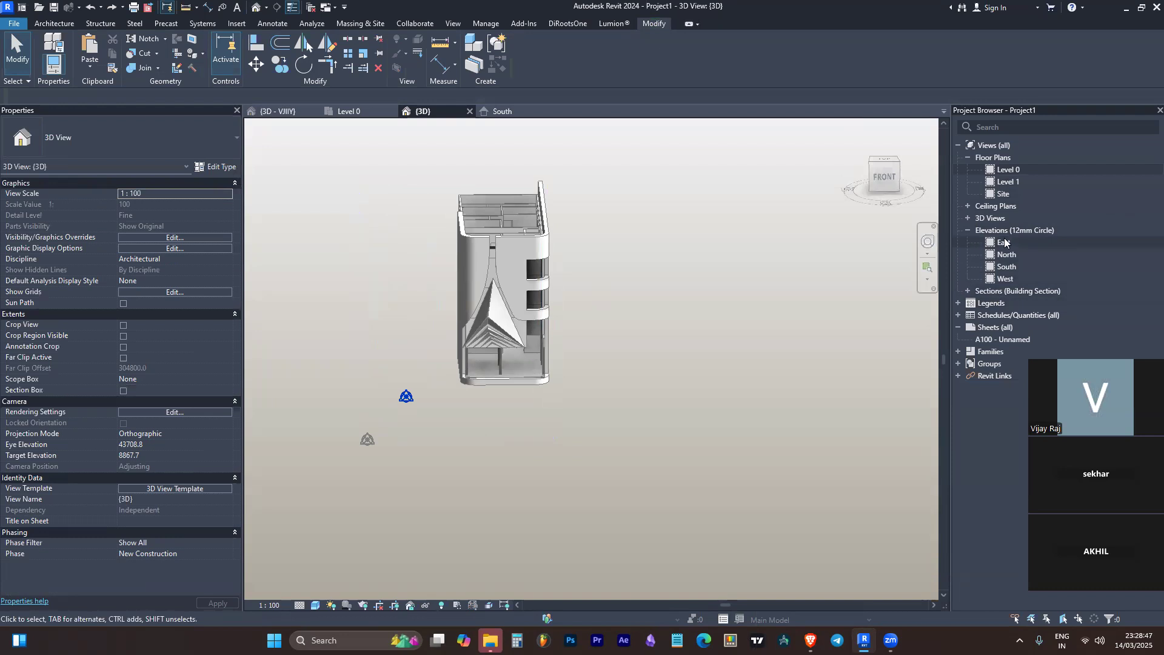
In the South elevation, align the project's Level 1 to the linked model's First Floor Option 1 level
{"action": "left_click", "coordinate": [1002, 267]}
{"action": "double_click", "coordinate": [1002, 267]}
{"action": "scroll", "coordinate": [735, 357], "scroll_direction": "down", "scroll_amount": 5}
{"action": "left_click", "coordinate": [735, 356]}
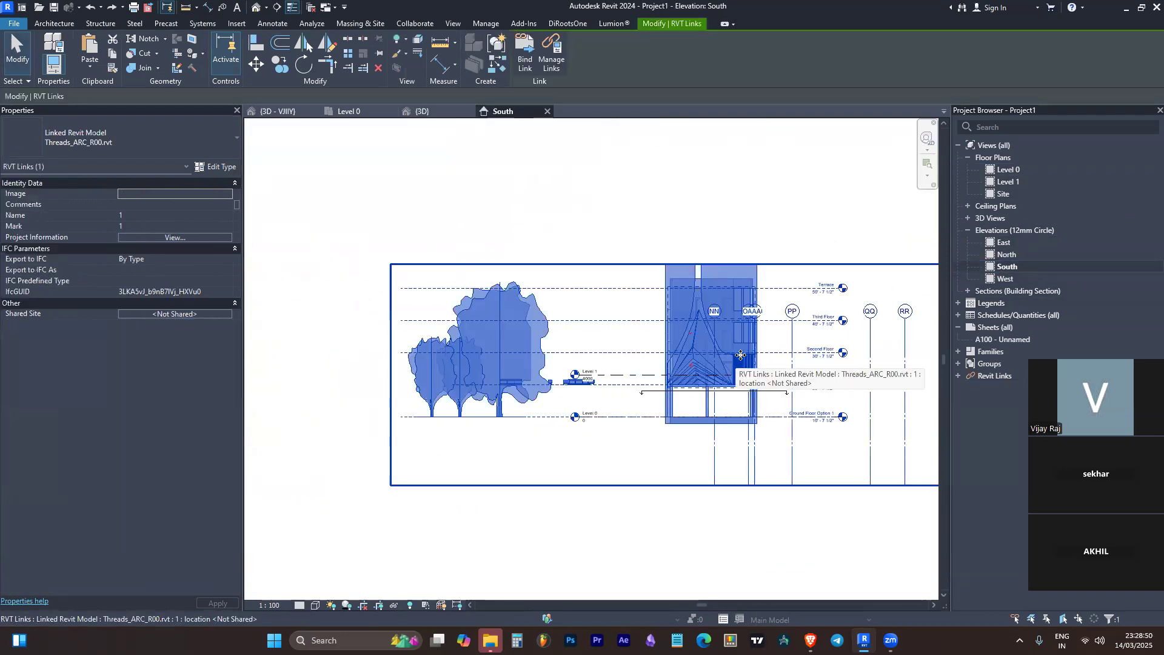
{"action": "scroll", "coordinate": [738, 358], "scroll_direction": "up", "scroll_amount": 3}
{"action": "key", "text": "Escape"}
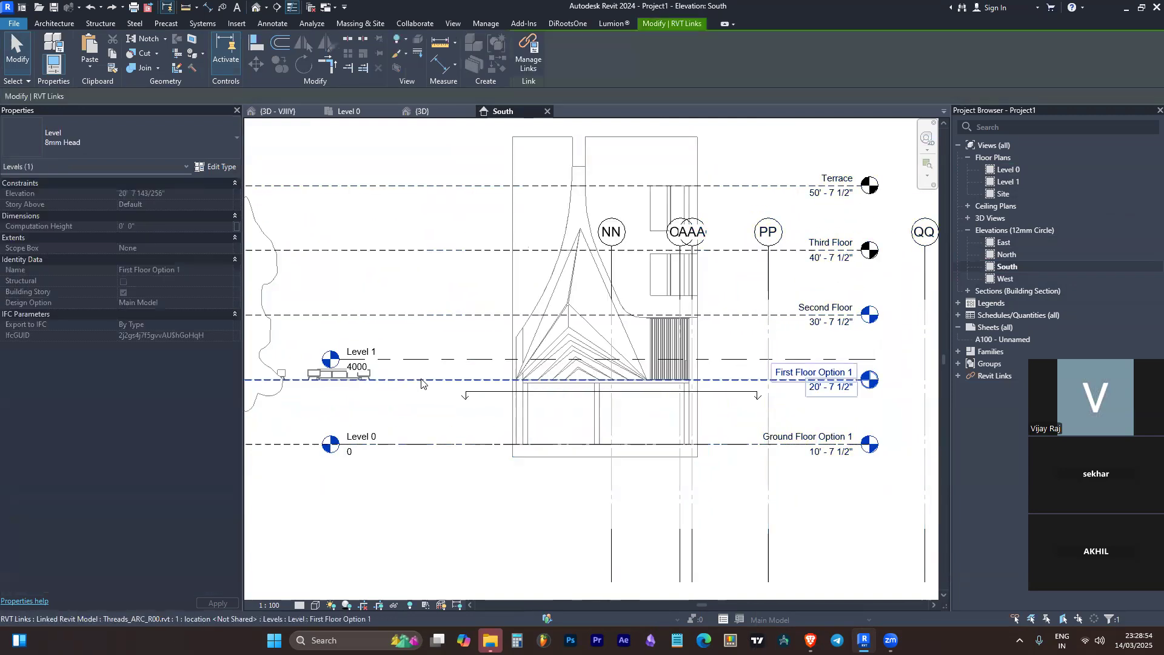
{"action": "left_click", "coordinate": [431, 361]}
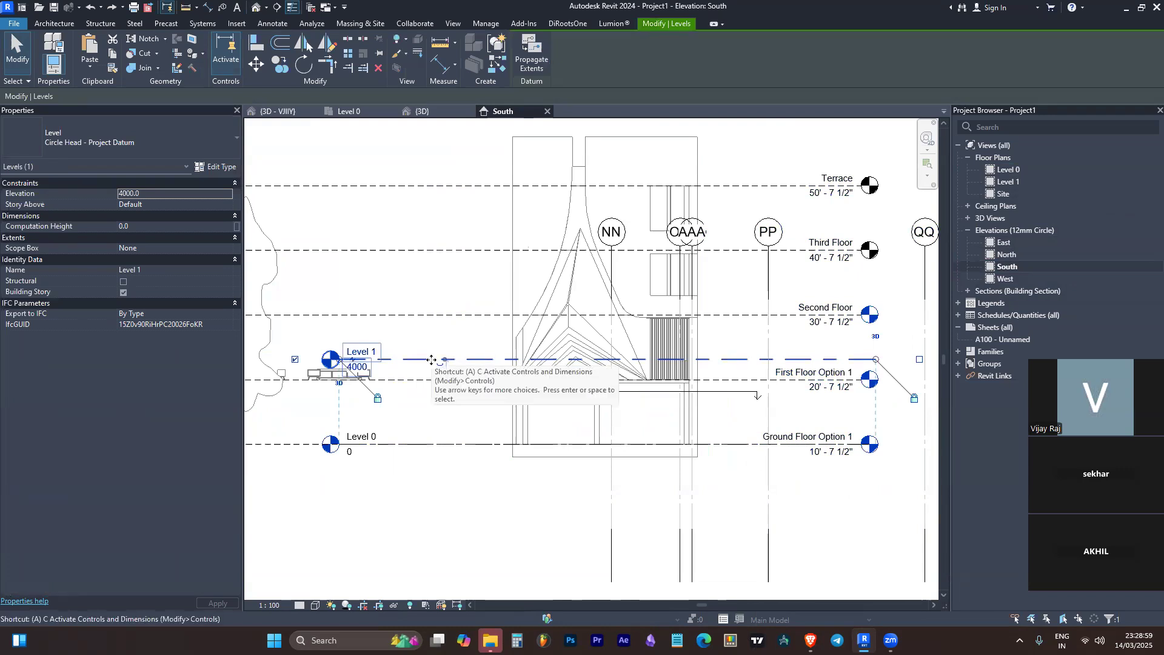
{"action": "key", "text": "l"}
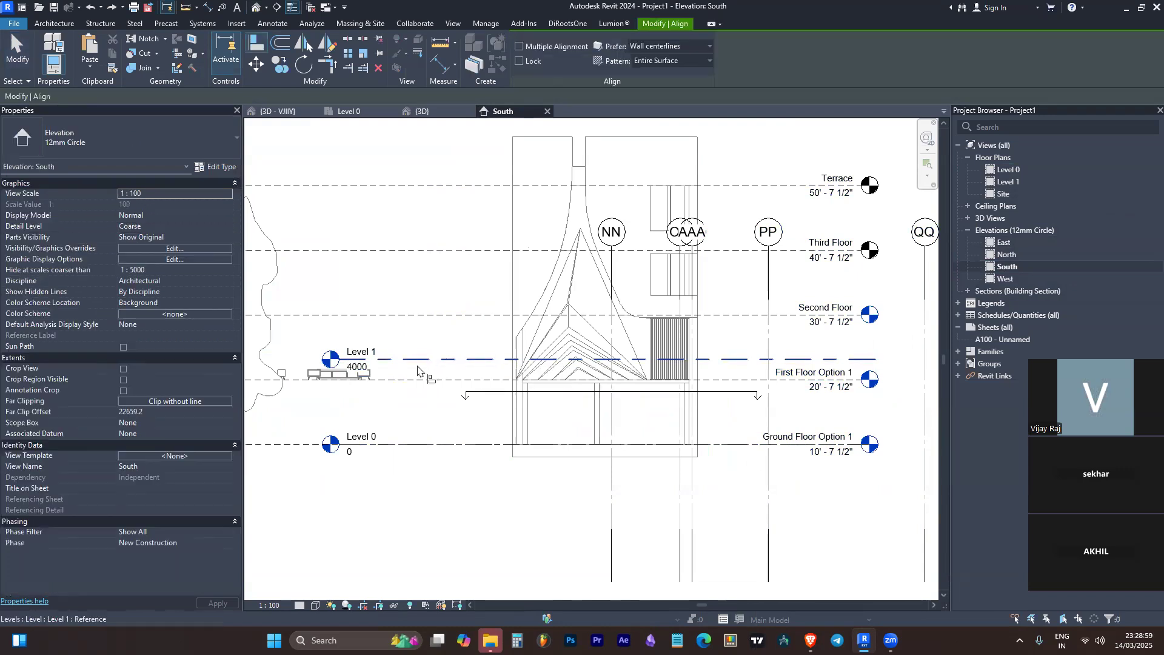
{"action": "left_click", "coordinate": [843, 381]}
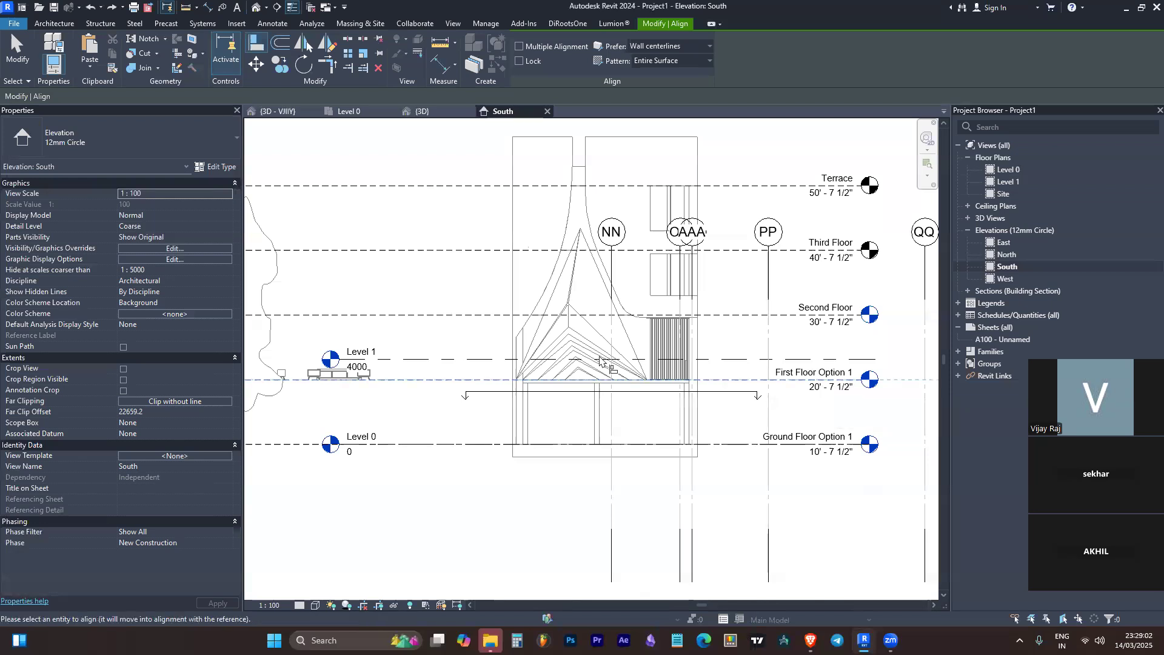
{"action": "left_click", "coordinate": [461, 362]}
{"action": "key", "text": "Escape"}
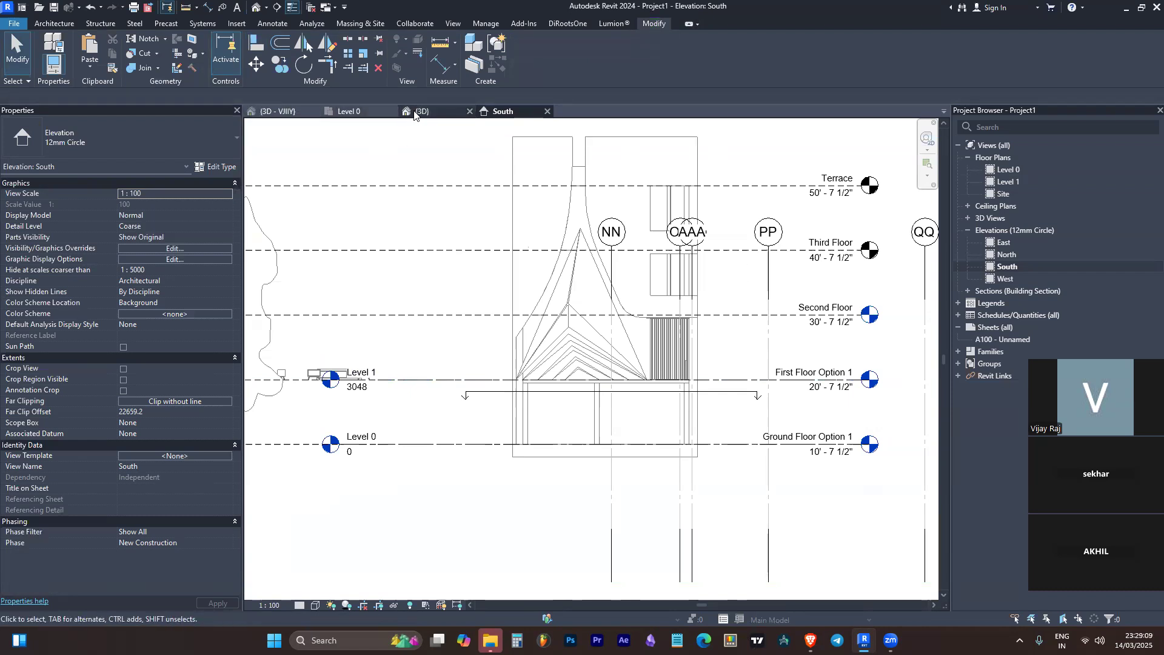
Paste the clipboard elements into the Level 0 plan aligned to the current view, accepting the duplicate types
{"action": "left_click", "coordinate": [358, 112]}
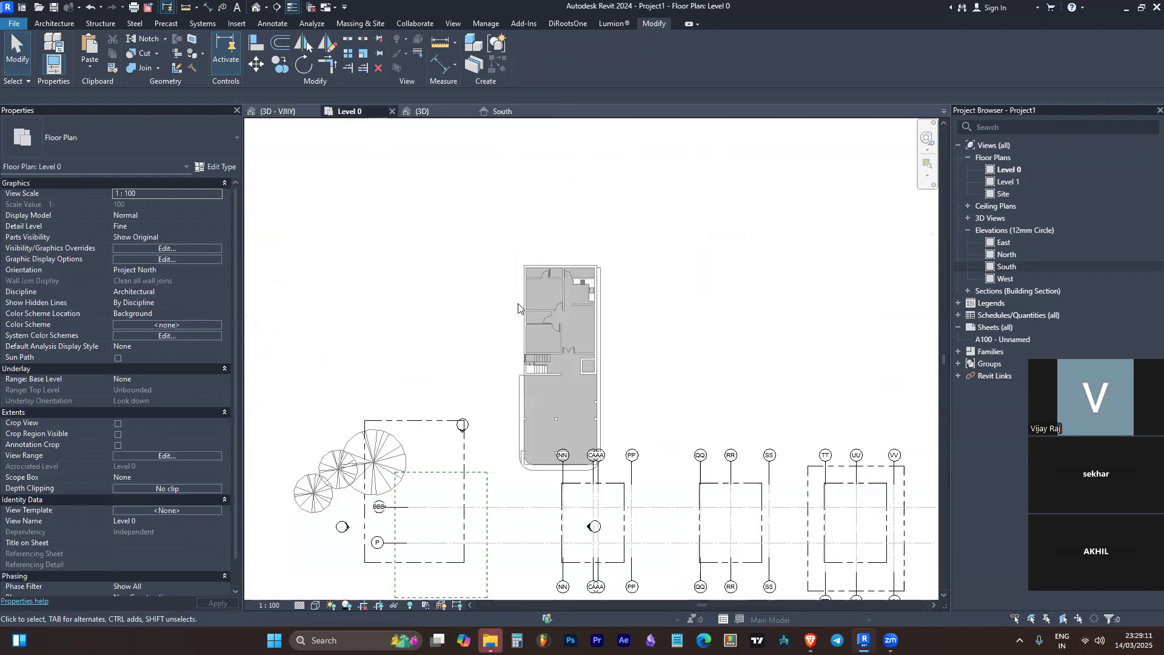
{"action": "left_click", "coordinate": [91, 64]}
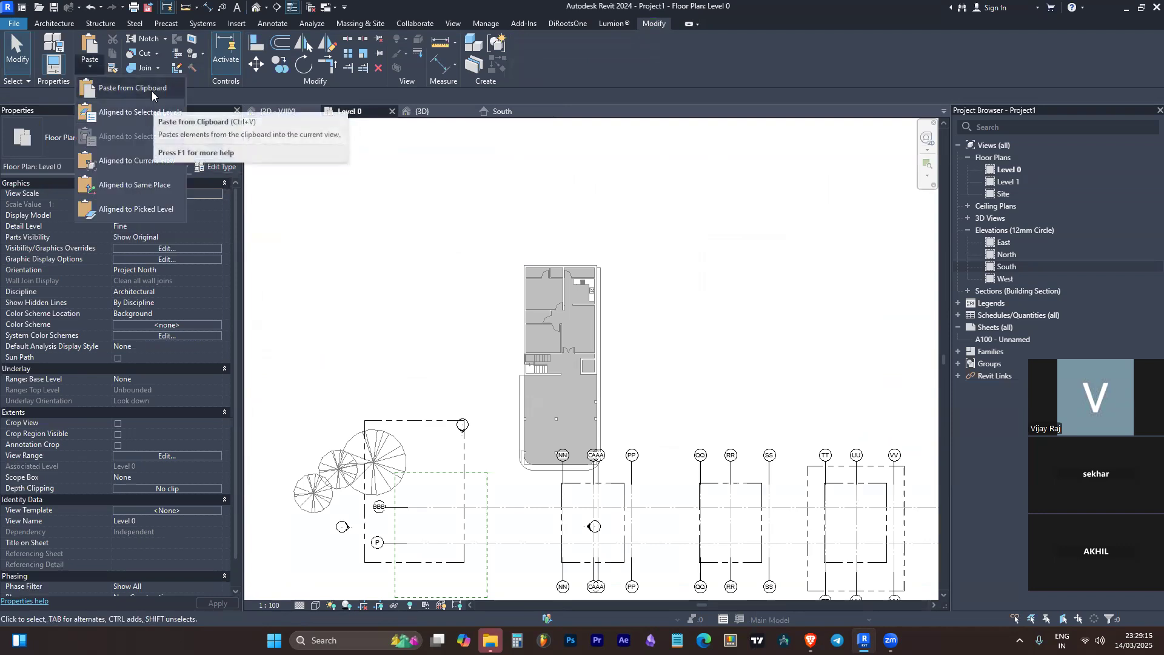
{"action": "left_click", "coordinate": [146, 161]}
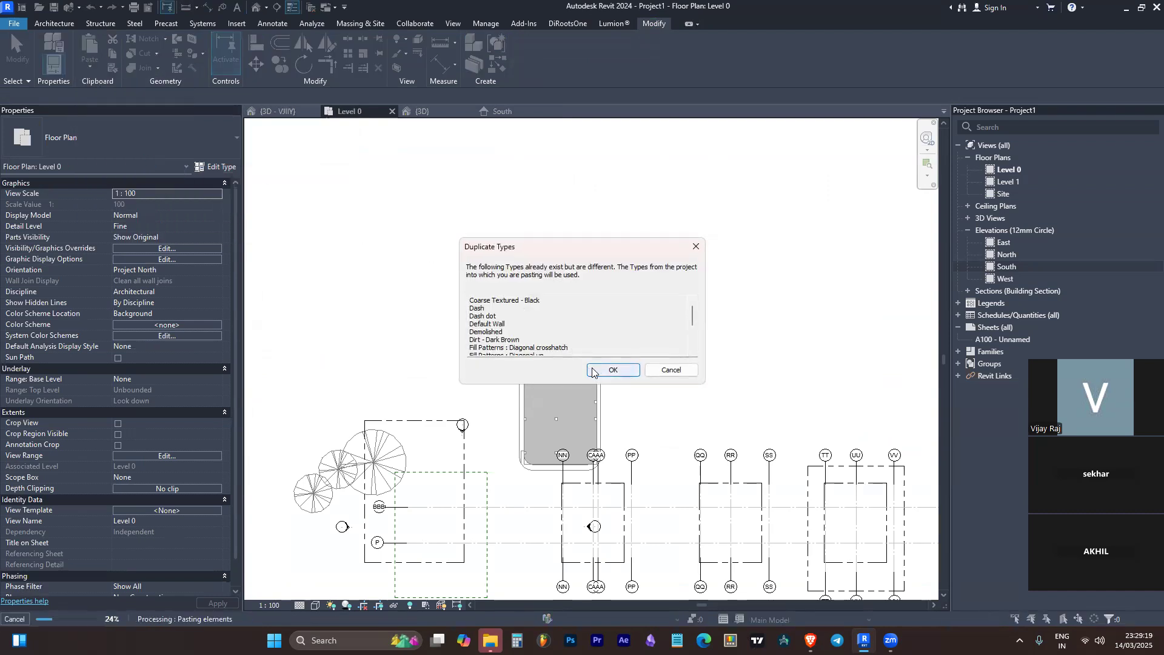
{"action": "left_click", "coordinate": [592, 369]}
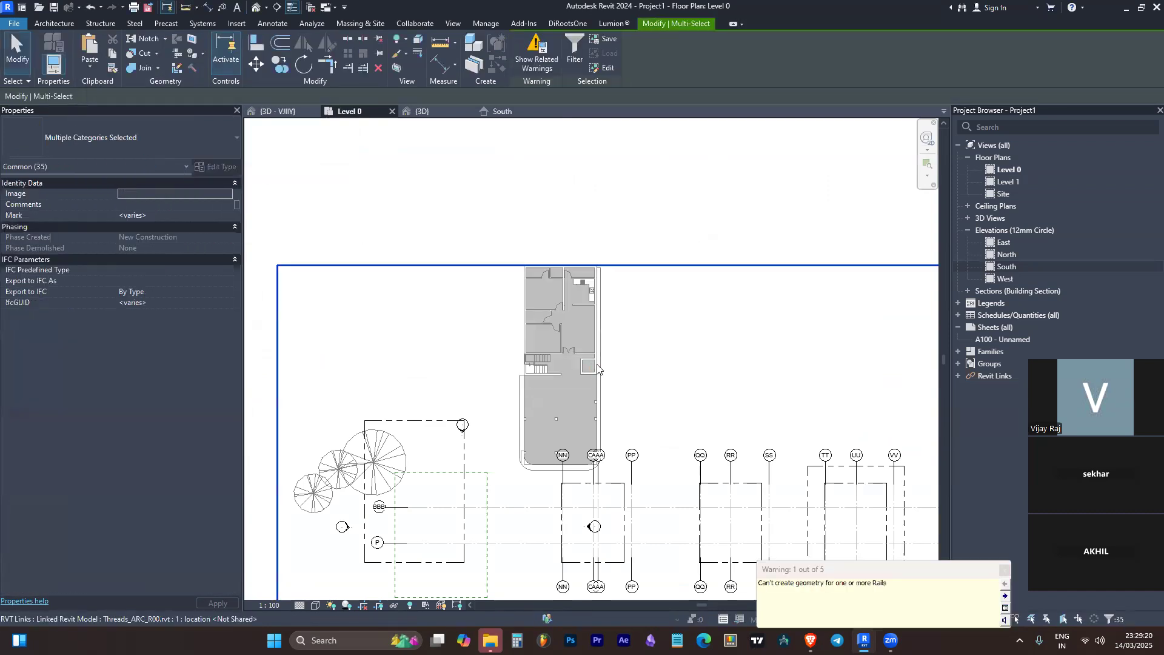
Temporarily hide the linked building in the 3D view to isolate the pasted elements
{"action": "scroll", "coordinate": [601, 326], "scroll_direction": "down", "scroll_amount": 2}
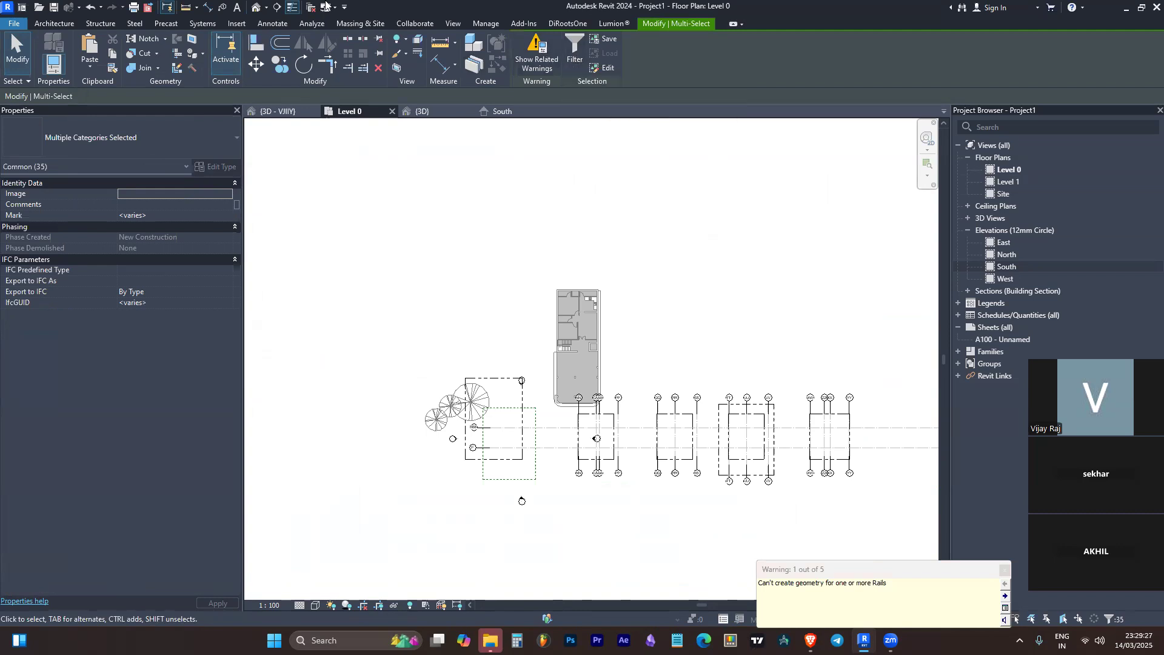
{"action": "left_click", "coordinate": [254, 9]}
{"action": "middle_click_drag", "start_coordinate": [507, 266], "coordinate": [573, 359], "text": "shift"}
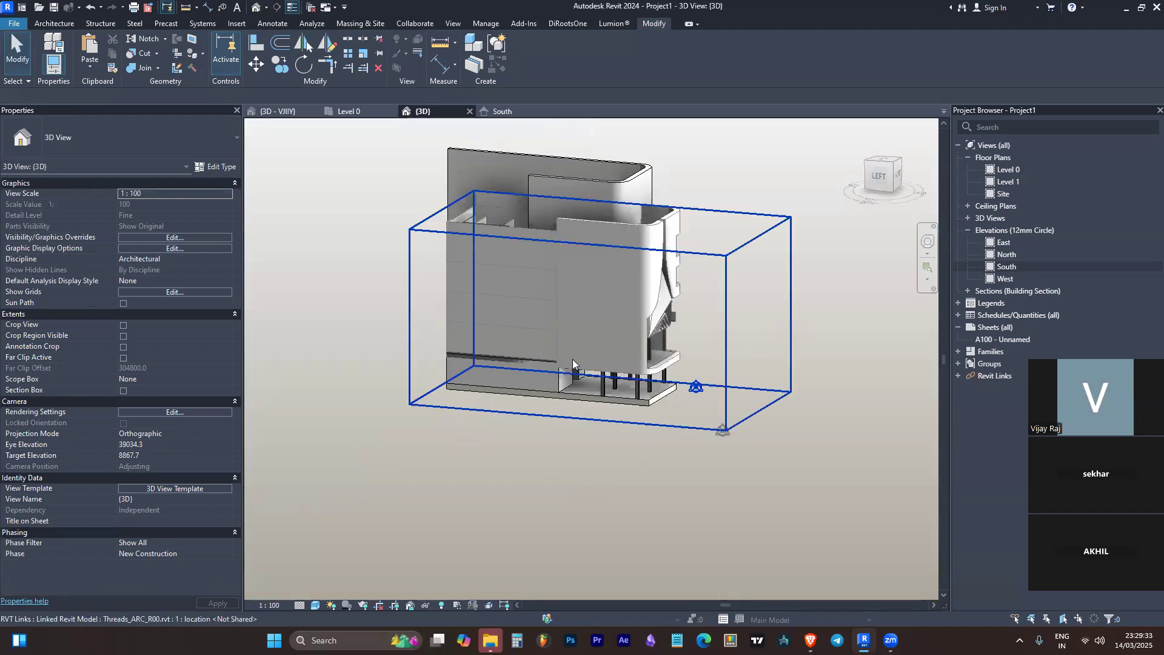
{"action": "left_click", "coordinate": [573, 359]}
{"action": "key", "text": "h"}
{"action": "key", "text": "h"}
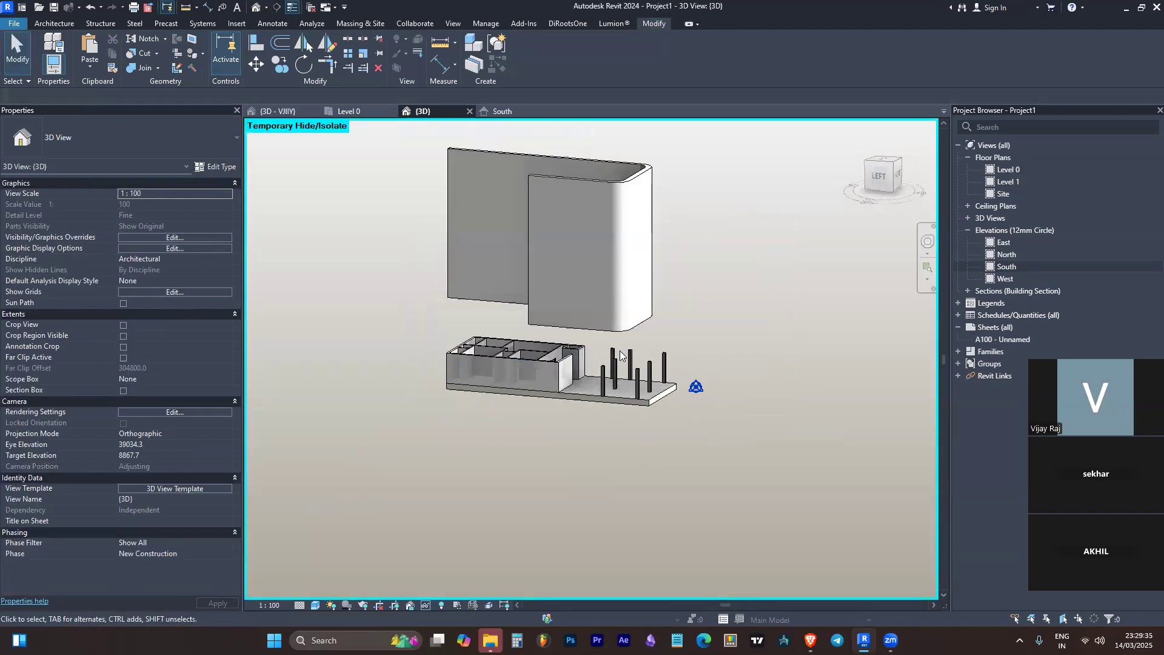
Temporarily hide the tall curved generic model above the pasted ground floor
{"action": "left_click", "coordinate": [603, 319]}
{"action": "middle_click_drag", "start_coordinate": [606, 374], "coordinate": [635, 321], "text": "shift"}
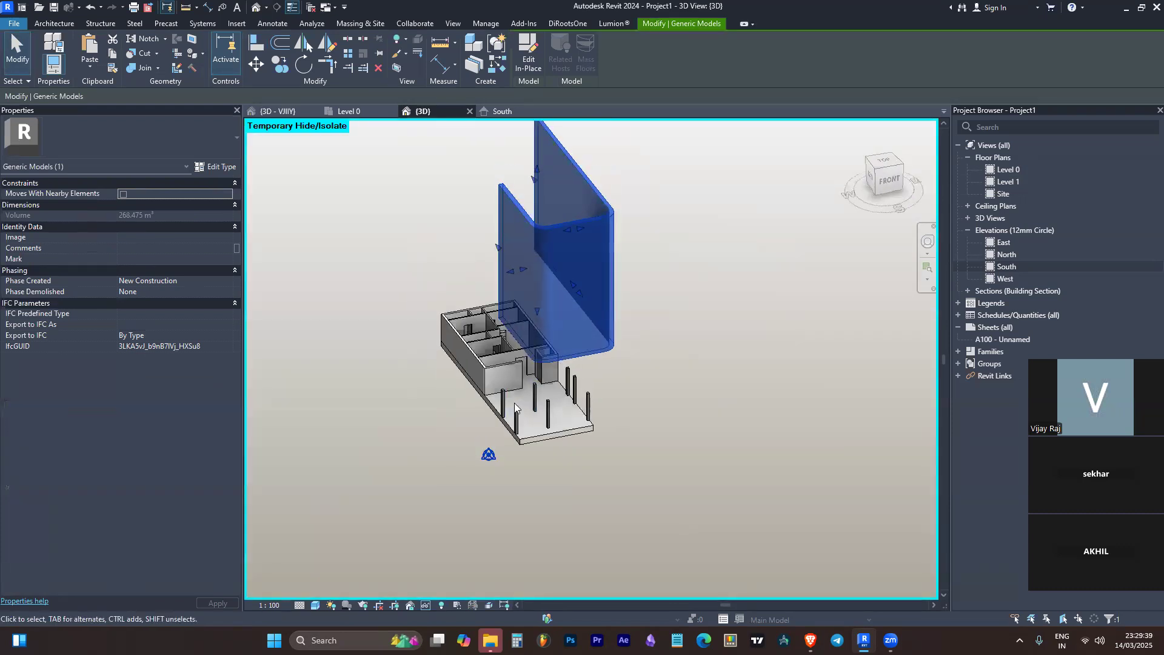
{"action": "key", "text": "h"}
{"action": "key", "text": "h"}
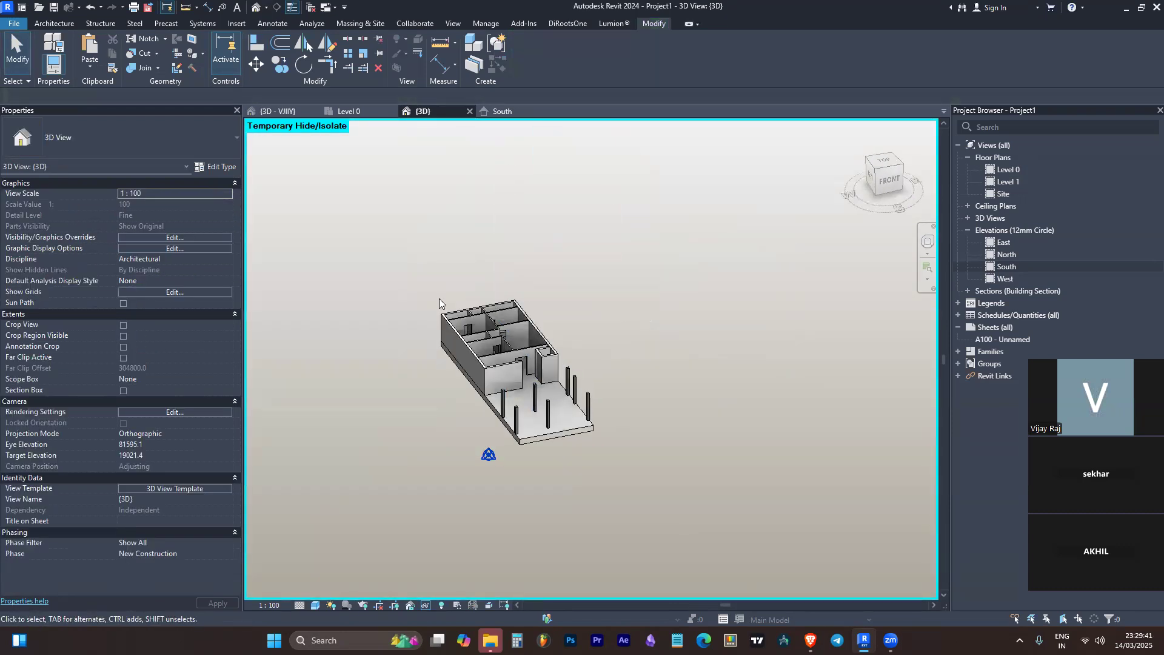
Inspect the pasted ground-floor walls, slab and columns from several sides in 3D
{"action": "scroll", "coordinate": [515, 298], "scroll_direction": "up", "scroll_amount": 3}
{"action": "middle_click_drag", "start_coordinate": [523, 337], "coordinate": [562, 390], "text": "shift"}
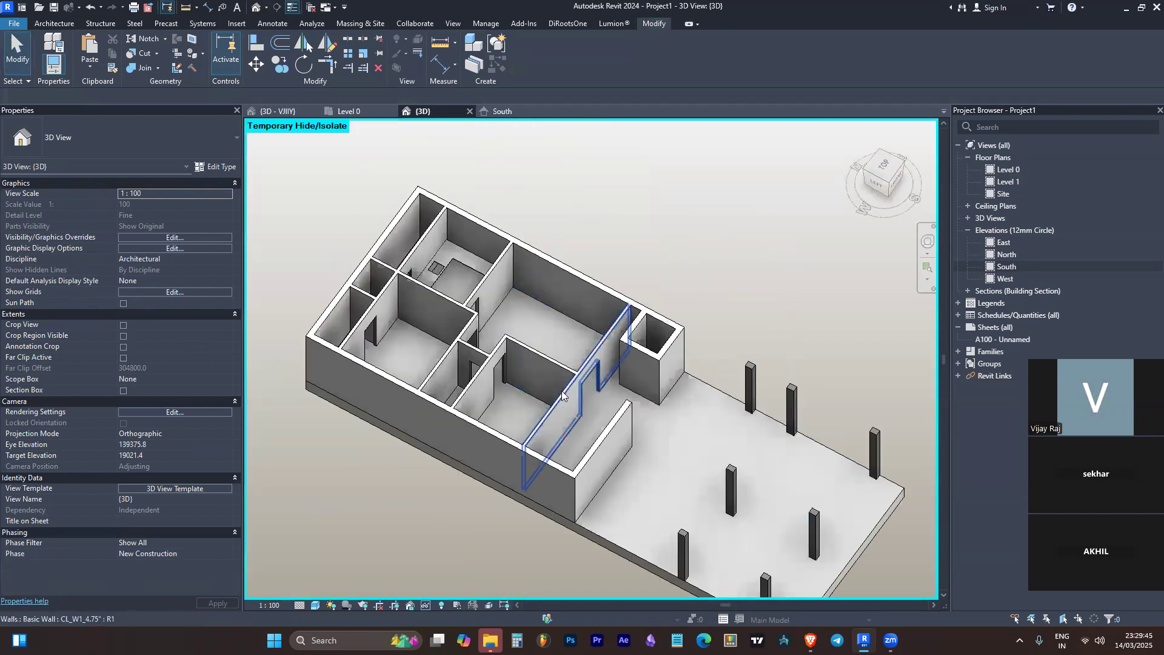
{"action": "left_click", "coordinate": [561, 391]}
{"action": "middle_click_drag", "start_coordinate": [652, 383], "coordinate": [465, 263], "text": "shift"}
{"action": "left_click", "coordinate": [465, 262]}
{"action": "left_click", "coordinate": [521, 382]}
{"action": "left_click", "coordinate": [493, 309]}
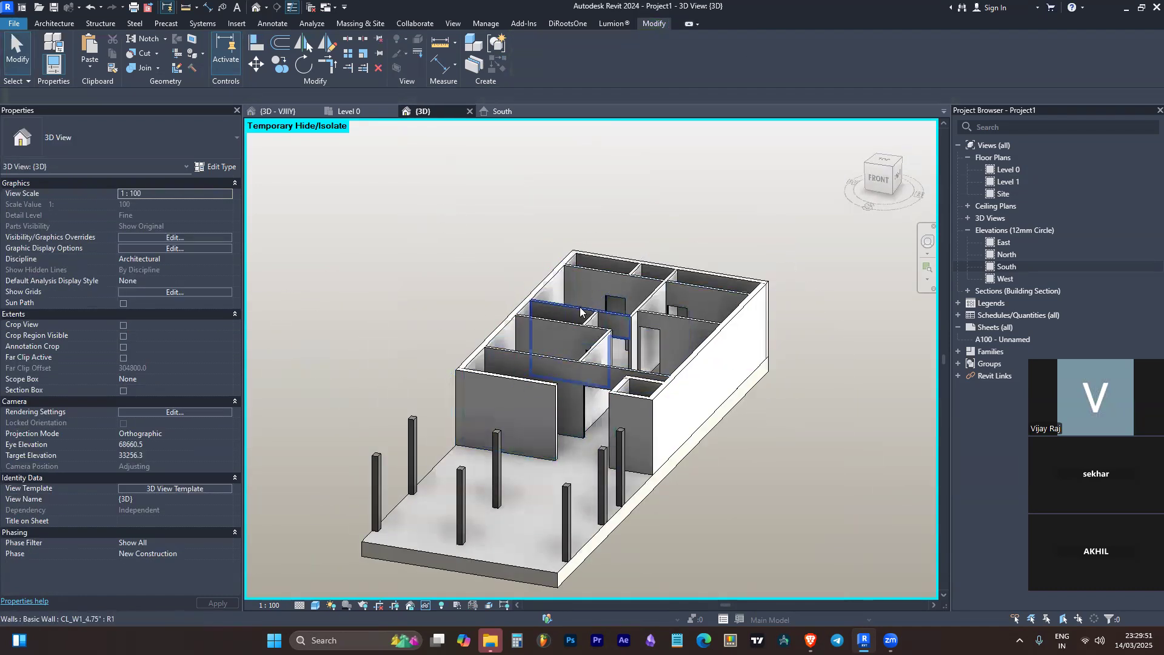
Reset the temporary hide, select the linked building and compare it with the pasted ground floor from the front
{"action": "key", "text": "h"}
{"action": "key", "text": "r"}
{"action": "left_click", "coordinate": [652, 348]}
{"action": "scroll", "coordinate": [652, 348], "scroll_direction": "down", "scroll_amount": 5}
{"action": "middle_click_drag", "start_coordinate": [652, 348], "coordinate": [718, 270], "text": "shift"}
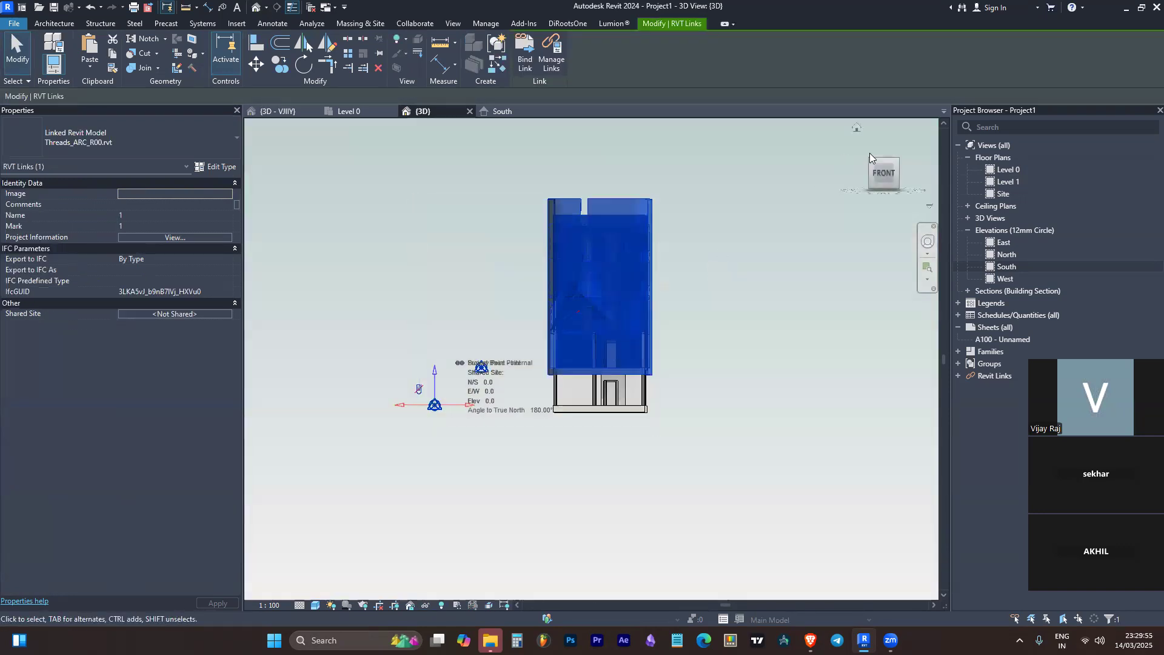
{"action": "left_click", "coordinate": [884, 172]}
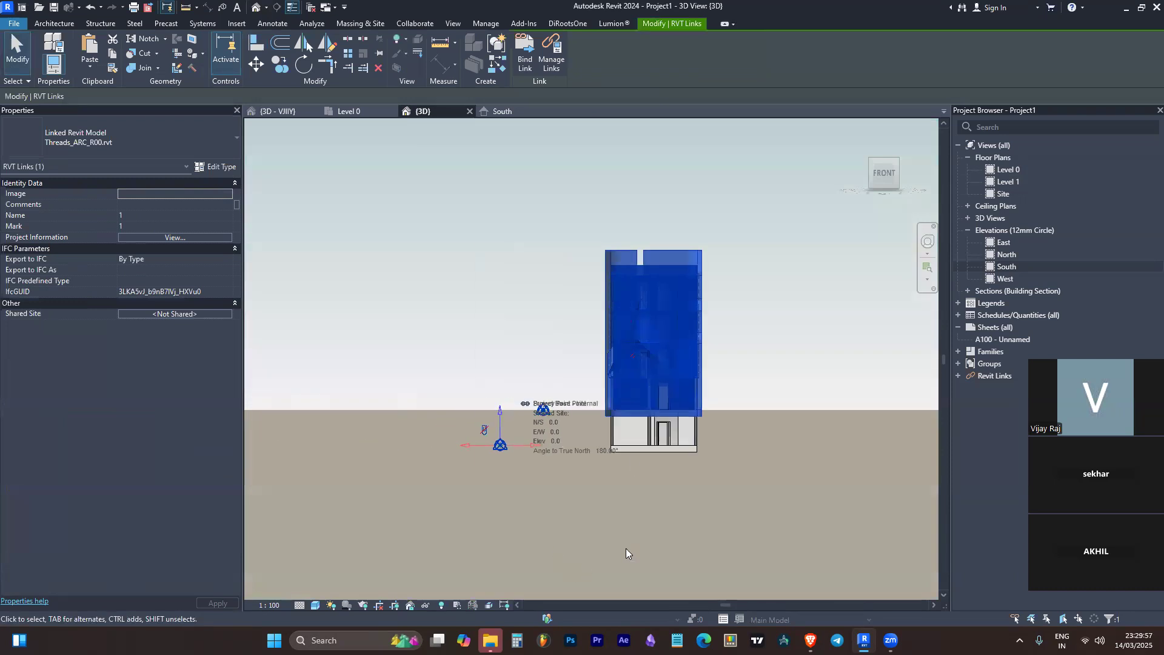
Select the pasted ground-floor elements below the linked building, review the paste alignment options and dismiss them
{"action": "scroll", "coordinate": [613, 436], "scroll_direction": "up", "scroll_amount": 3}
{"action": "left_click", "coordinate": [764, 474]}
{"action": "left_click_drag", "start_coordinate": [804, 484], "coordinate": [554, 405]}
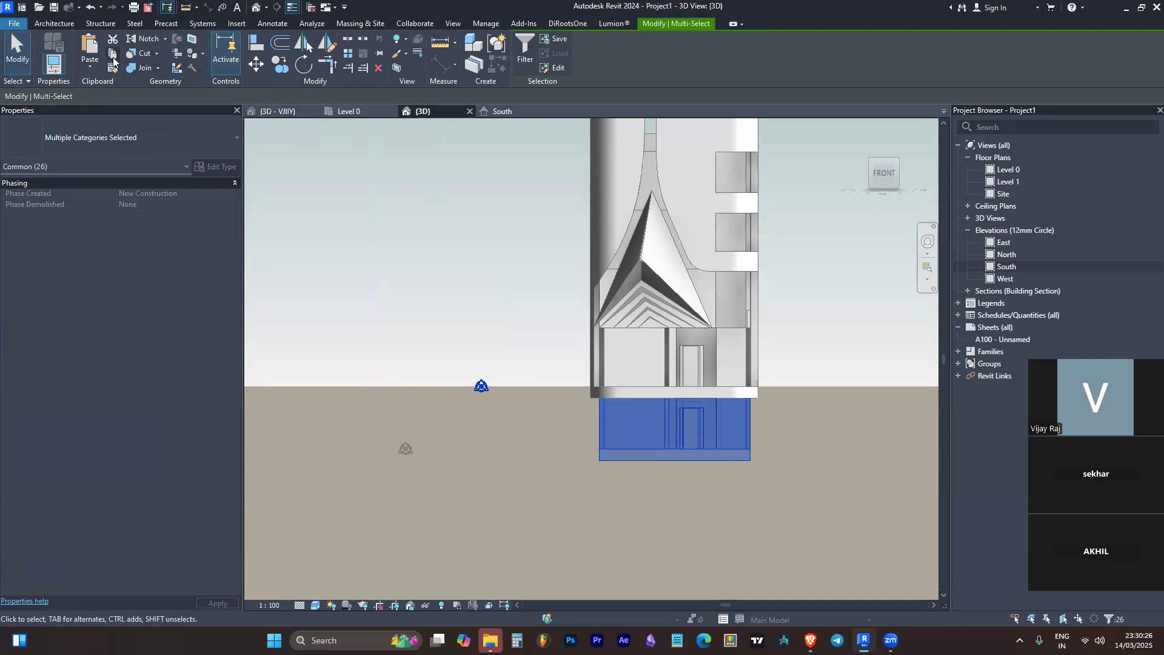
{"action": "left_click", "coordinate": [87, 68]}
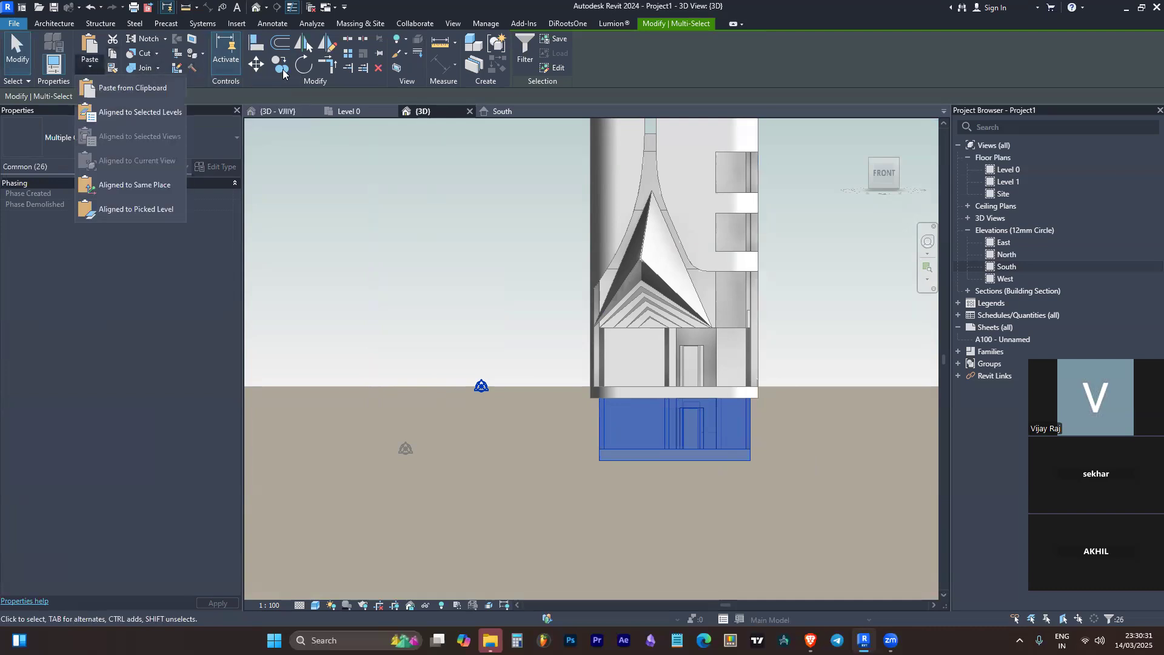
{"action": "key", "text": "Escape"}
In the Level 0 plan, copy the 17000 mm horizontal wall crossed by the section marker about 5500 mm north
{"action": "left_click", "coordinate": [1017, 171]}
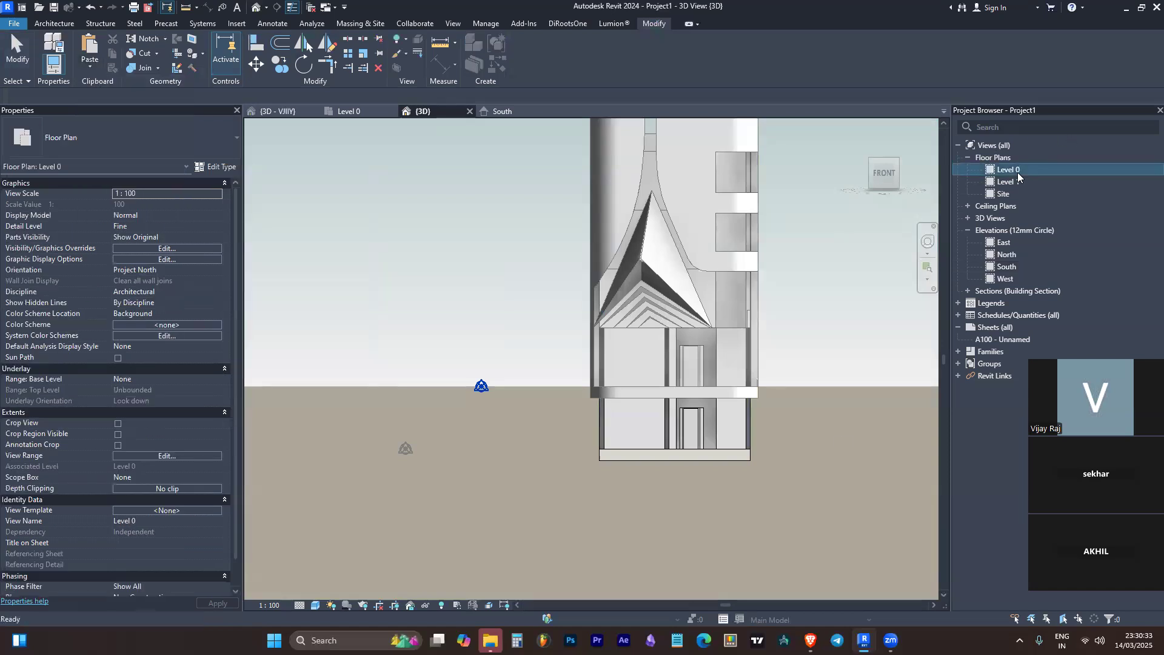
{"action": "double_click", "coordinate": [1020, 169]}
{"action": "scroll", "coordinate": [607, 443], "scroll_direction": "down", "scroll_amount": 3}
{"action": "scroll", "coordinate": [567, 397], "scroll_direction": "up", "scroll_amount": 3}
{"action": "scroll", "coordinate": [479, 361], "scroll_direction": "up", "scroll_amount": 3}
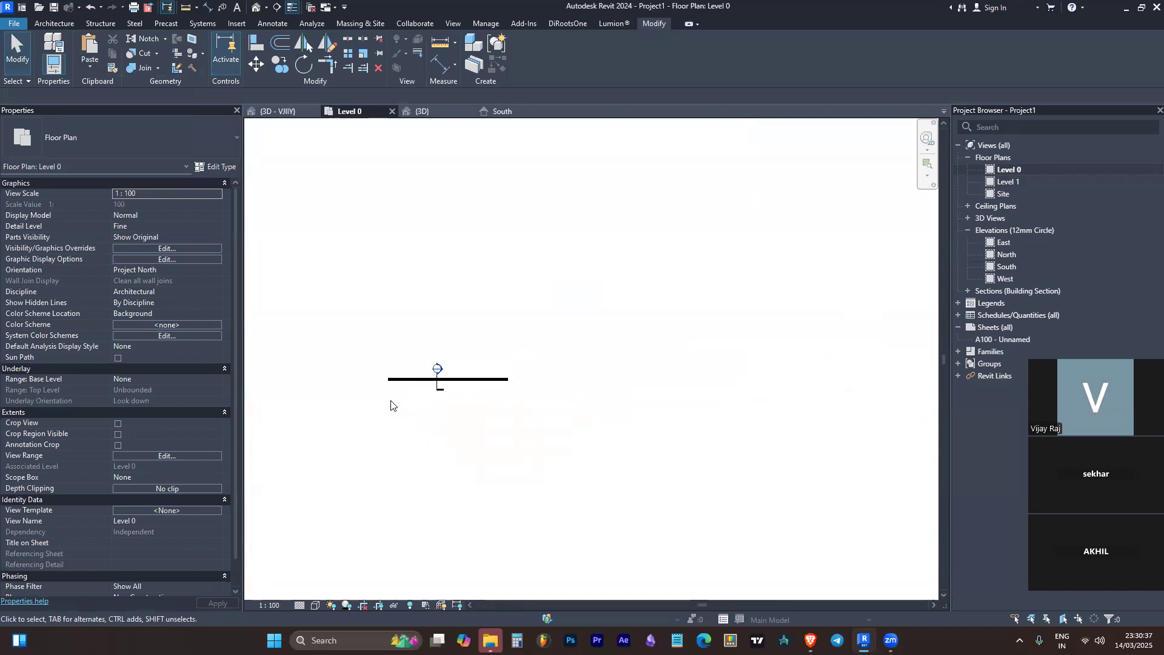
{"action": "scroll", "coordinate": [413, 388], "scroll_direction": "up", "scroll_amount": 3}
{"action": "left_click", "coordinate": [427, 373]}
{"action": "scroll", "coordinate": [427, 371], "scroll_direction": "up", "scroll_amount": 2}
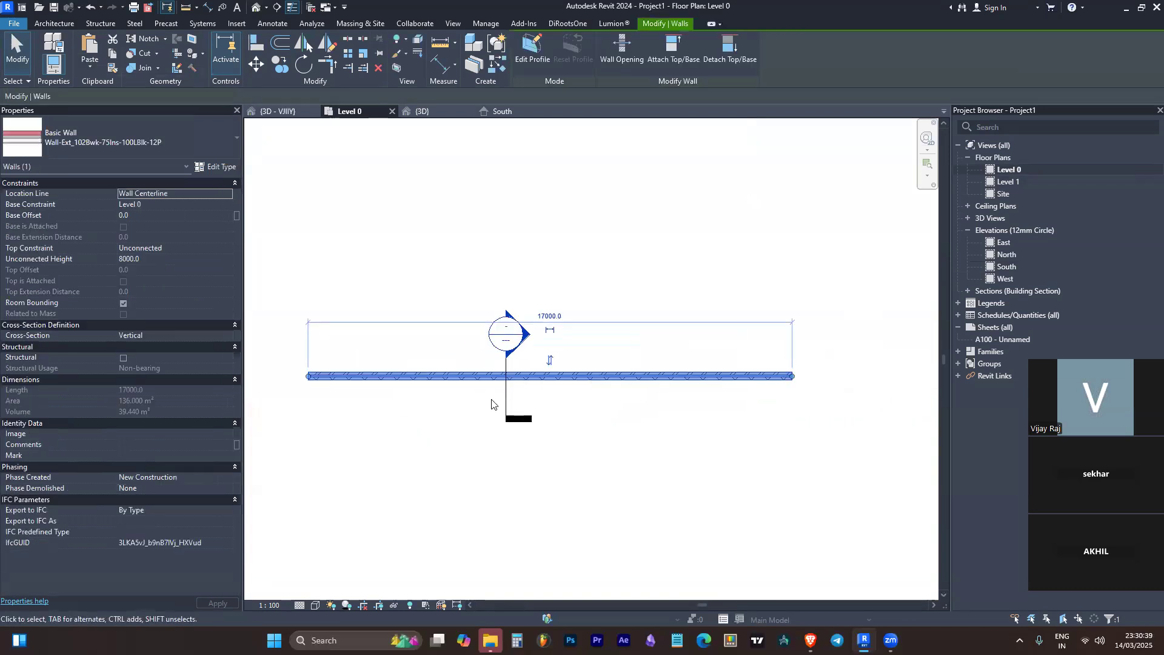
{"action": "left_click", "coordinate": [278, 70]}
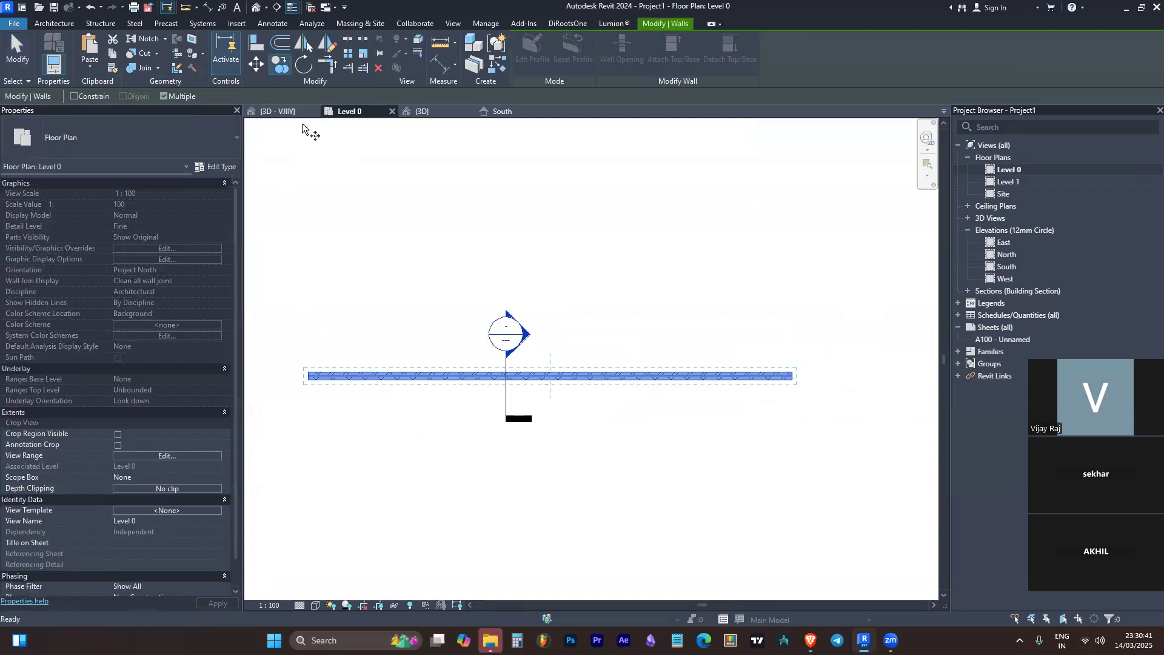
{"action": "left_click", "coordinate": [303, 381]}
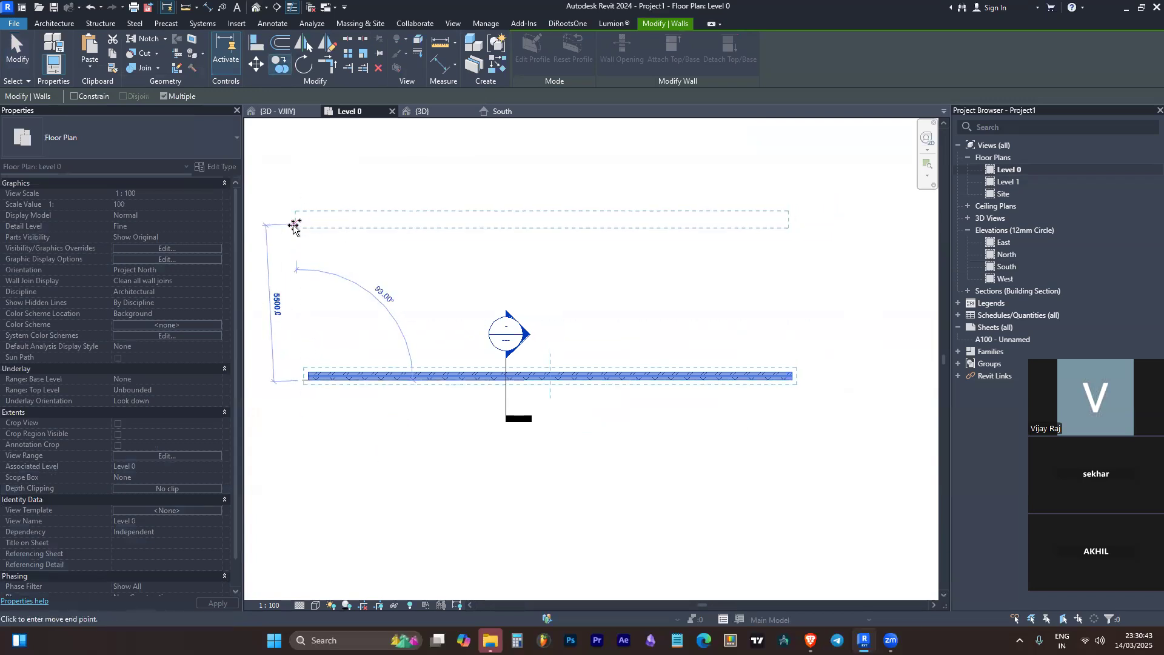
{"action": "left_click", "coordinate": [313, 225]}
{"action": "key", "text": "Escape"}
{"action": "key", "text": "Escape"}
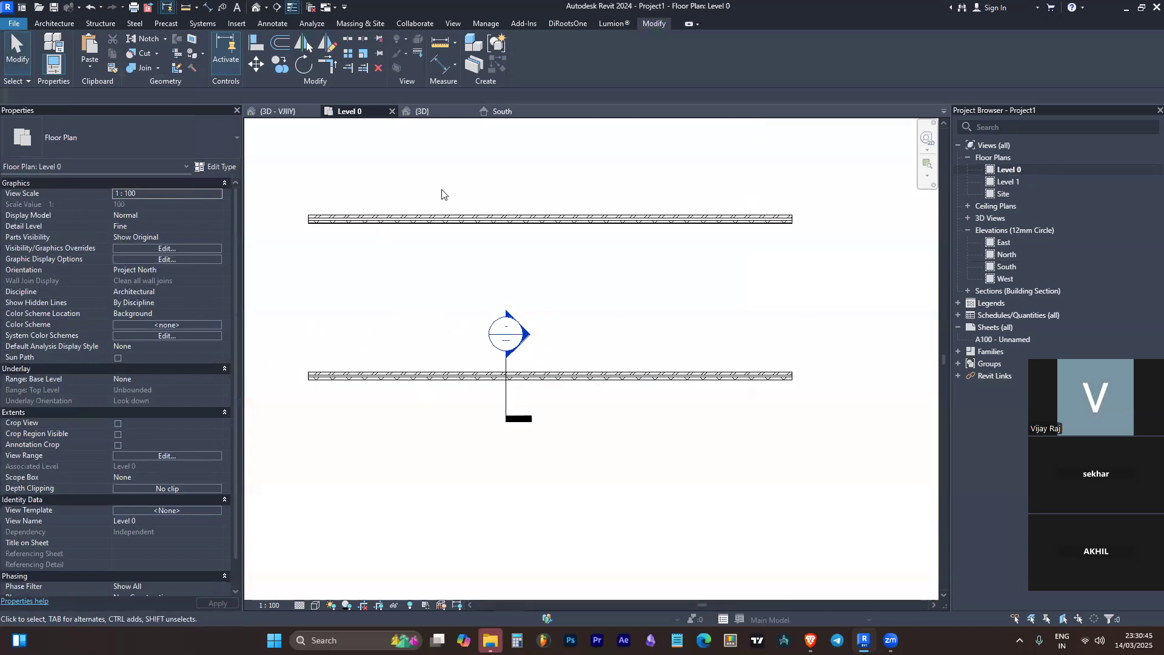
Paste the copied 17000 mm wall from the clipboard between the two walls, about 2400 mm south of the upper one
{"action": "scroll", "coordinate": [435, 333], "scroll_direction": "down", "scroll_amount": 2}
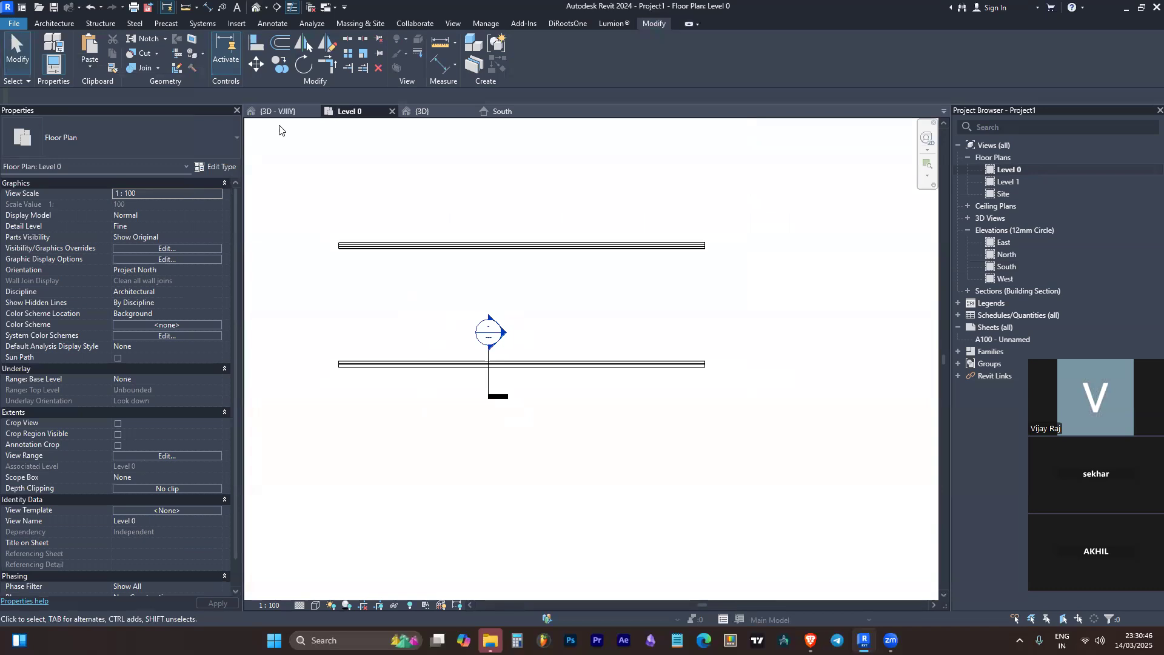
{"action": "left_click", "coordinate": [408, 246]}
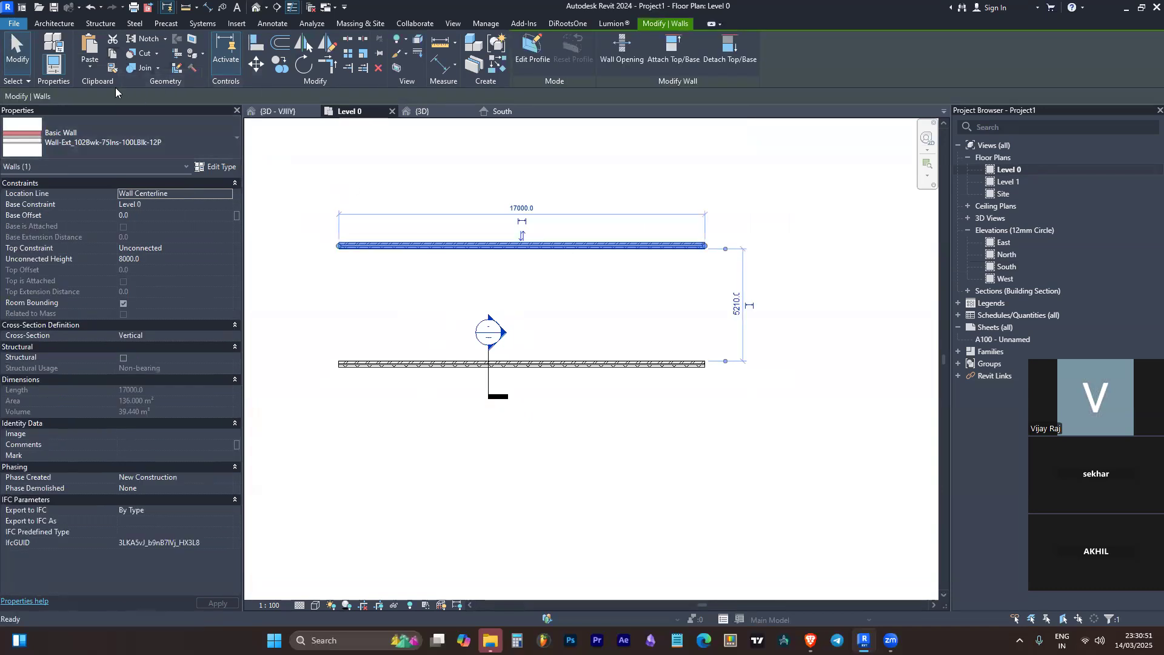
{"action": "left_click", "coordinate": [93, 67]}
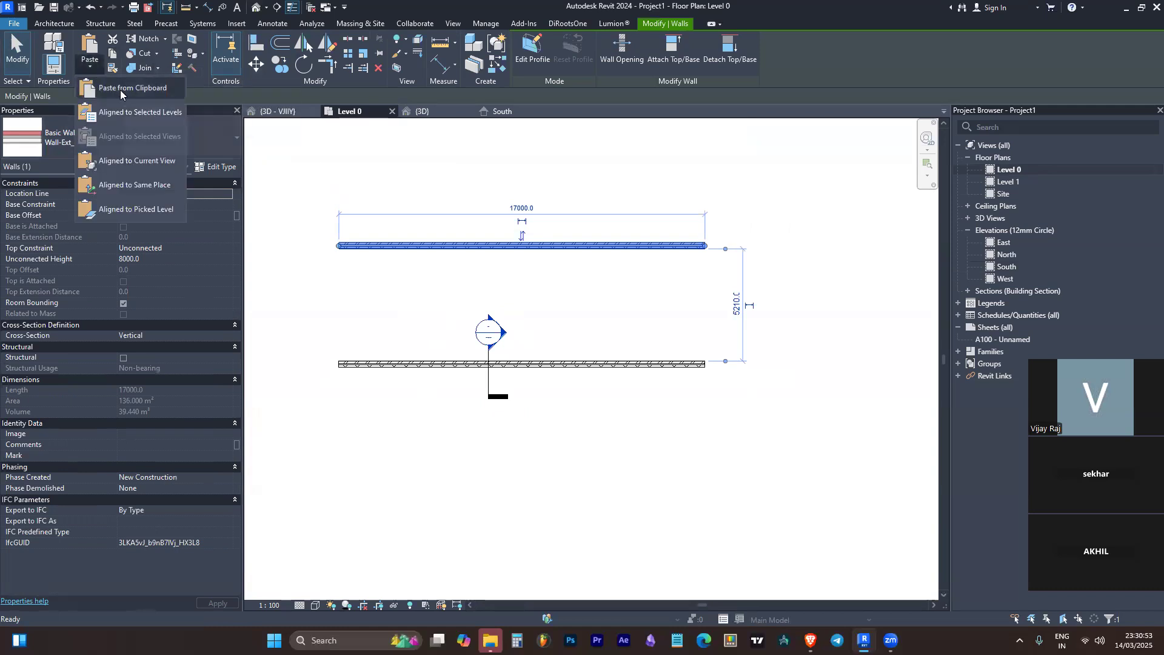
{"action": "left_click", "coordinate": [108, 86]}
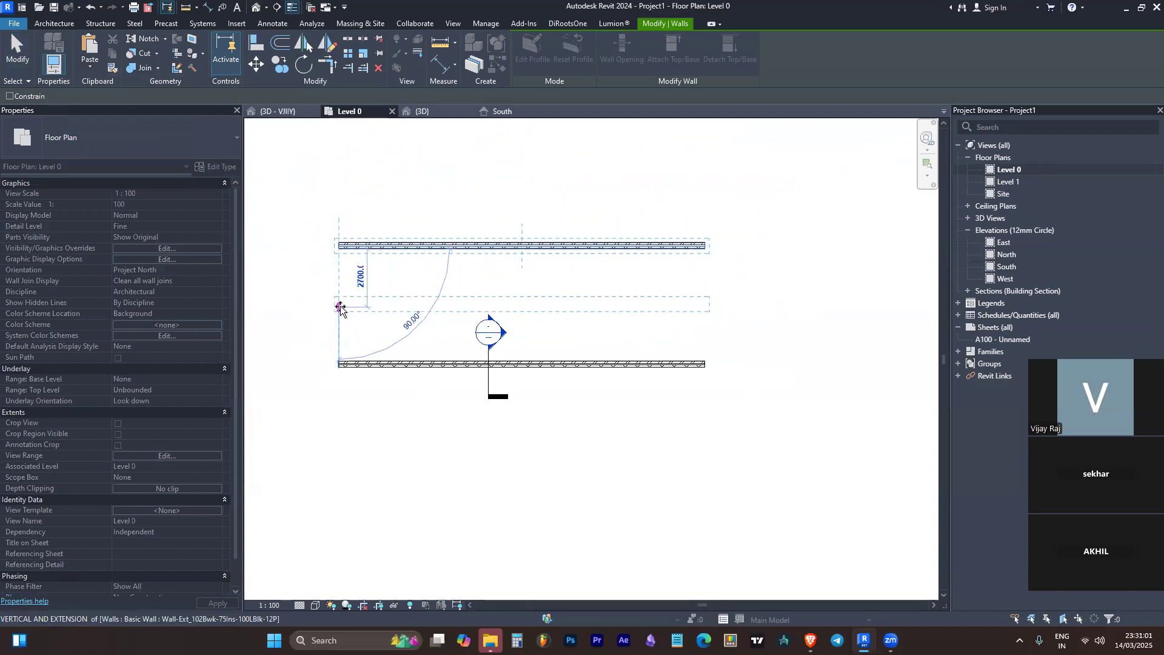
{"action": "left_click", "coordinate": [342, 301]}
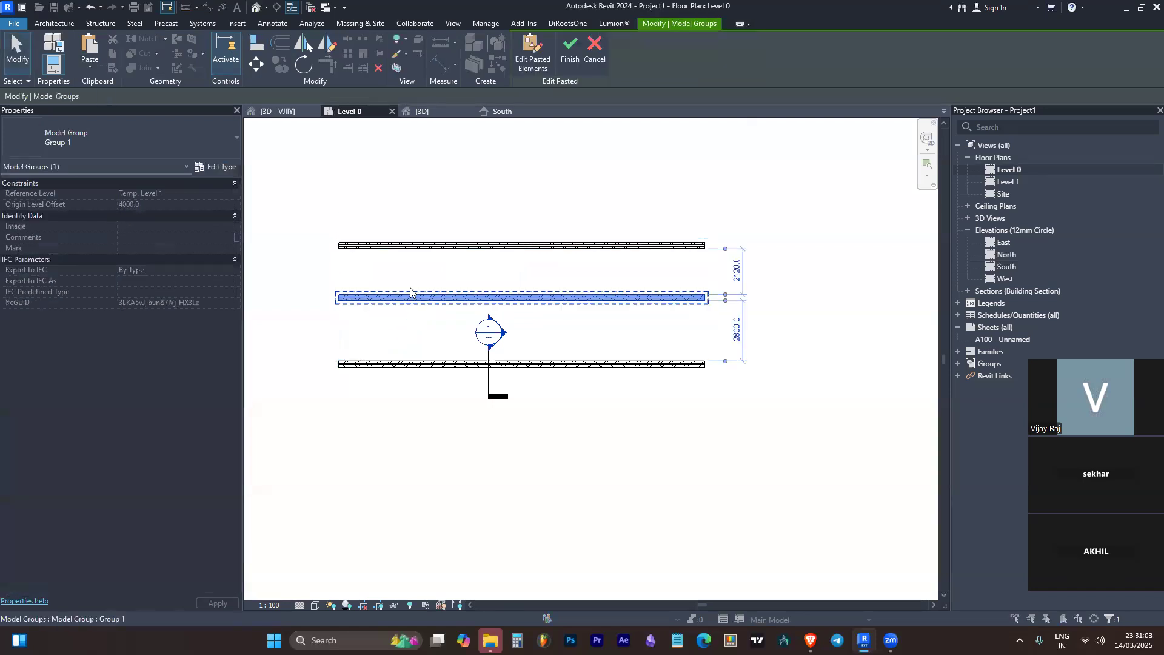
{"action": "left_click", "coordinate": [392, 271]}
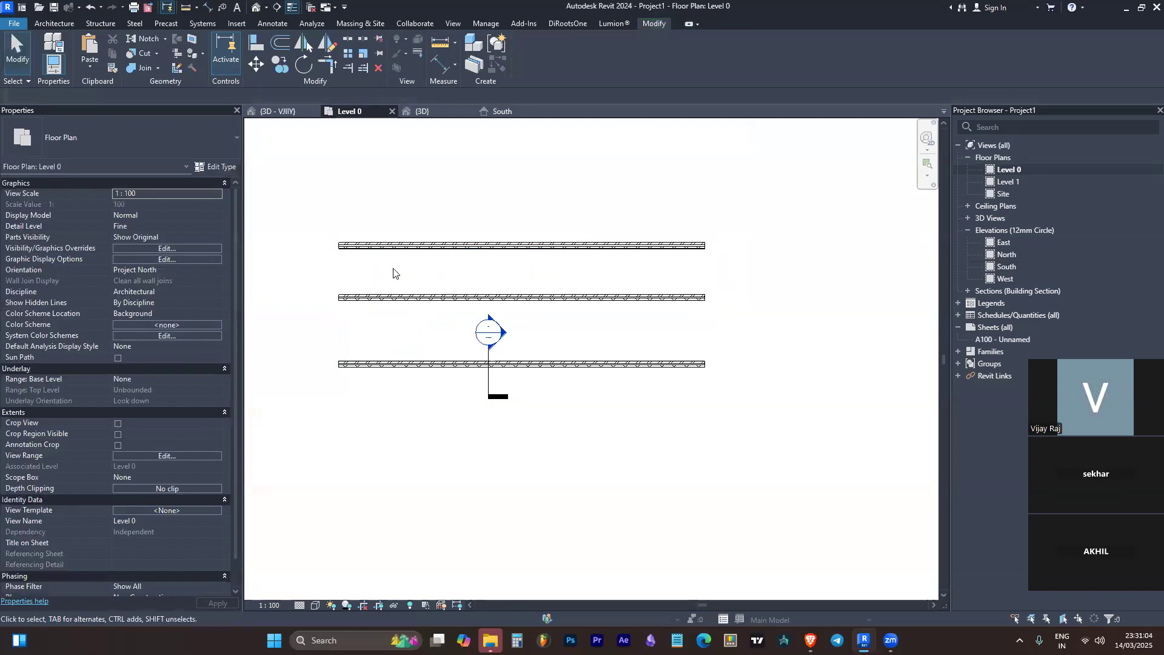
Paste two more copies of the wall from the clipboard, about 3500 mm and 5500 mm north of the copied wall
{"action": "left_click", "coordinate": [85, 65]}
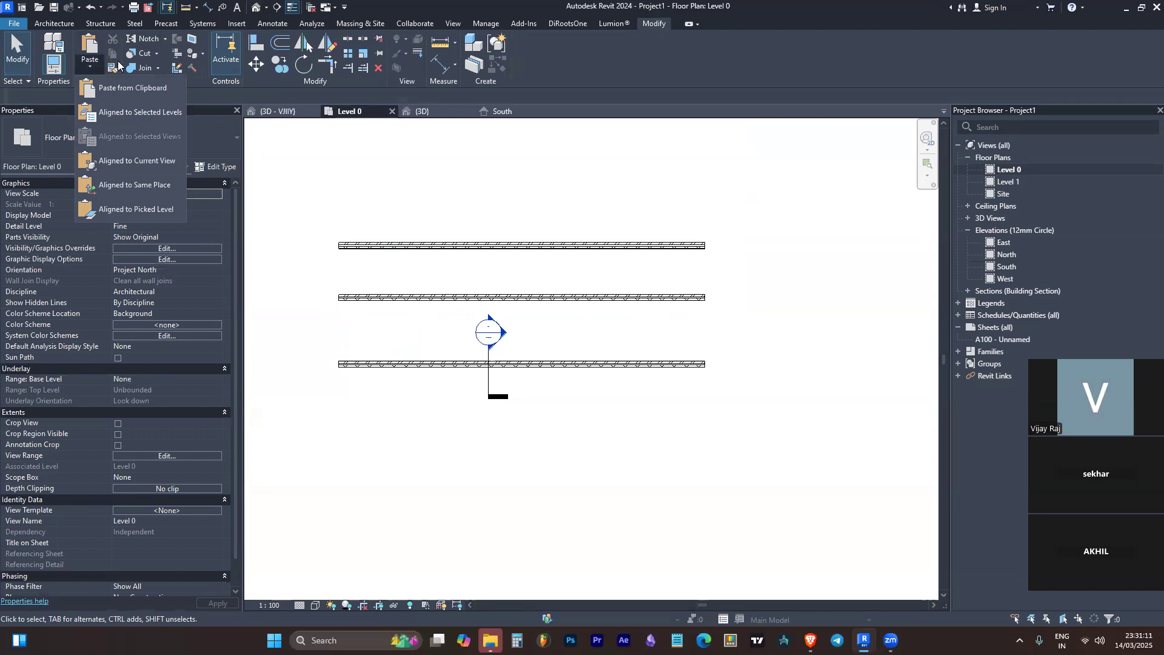
{"action": "left_click", "coordinate": [116, 91]}
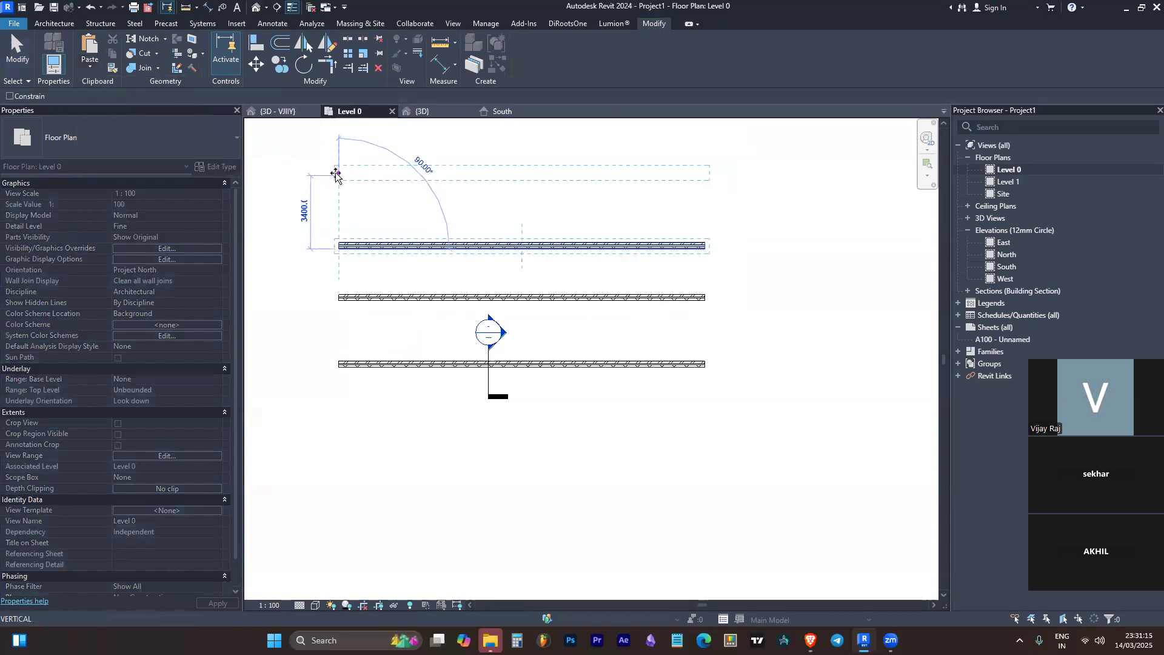
{"action": "left_click", "coordinate": [336, 174]}
{"action": "scroll", "coordinate": [382, 279], "scroll_direction": "down", "scroll_amount": 2}
{"action": "left_click", "coordinate": [98, 60]}
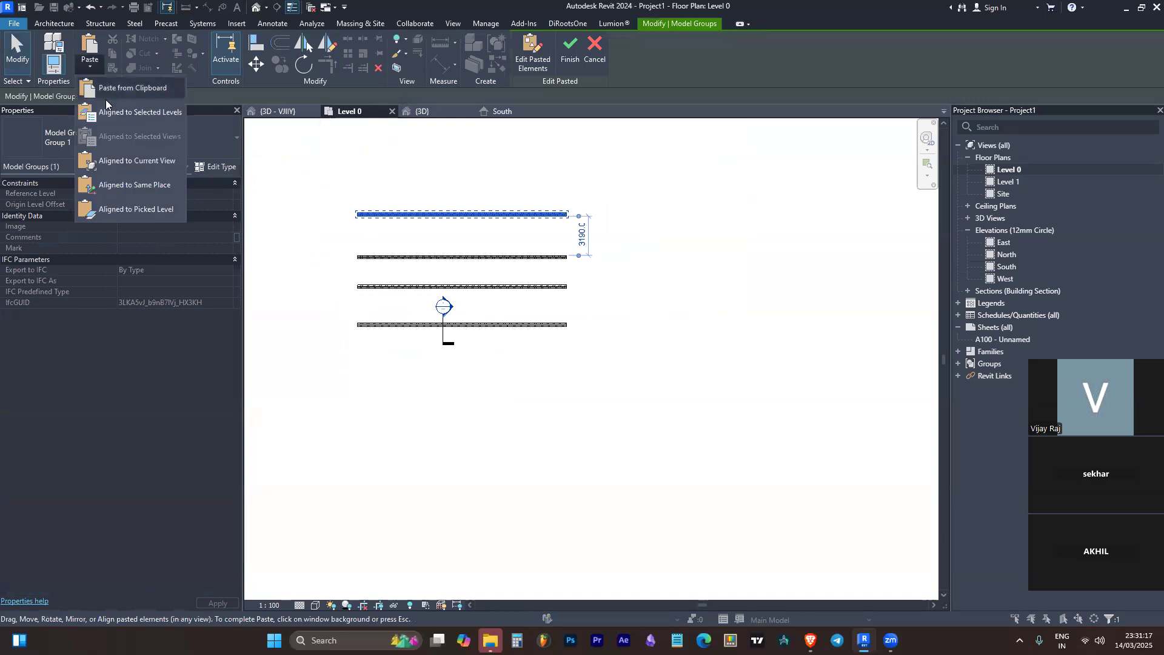
{"action": "left_click", "coordinate": [122, 96]}
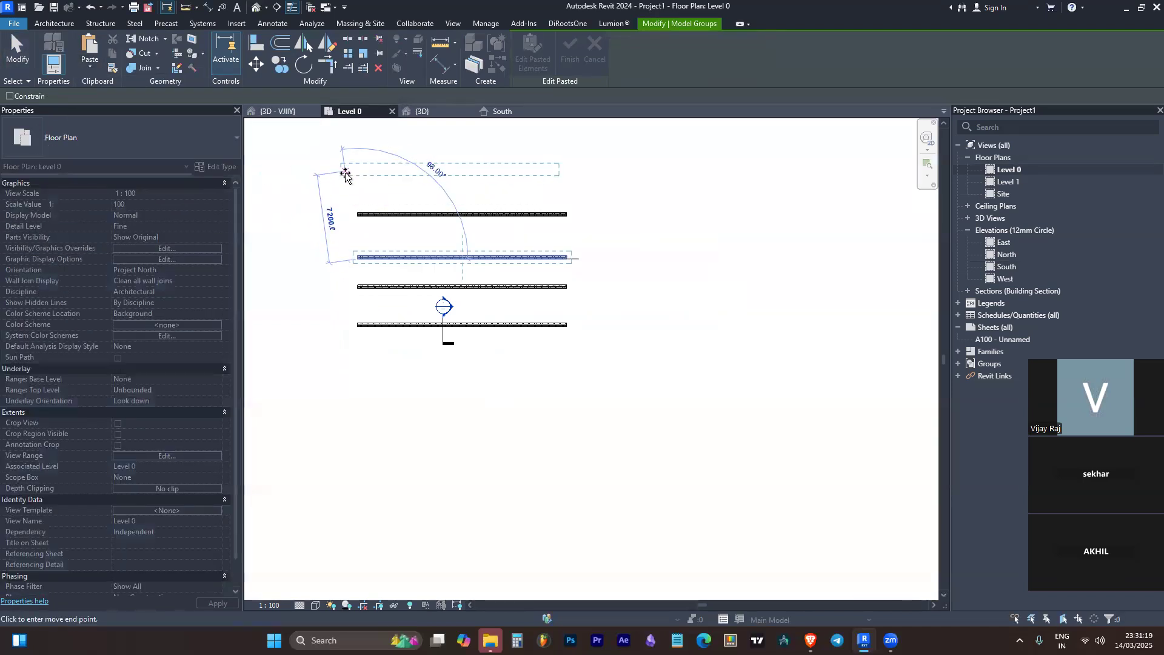
{"action": "left_click", "coordinate": [351, 185]}
{"action": "scroll", "coordinate": [352, 182], "scroll_direction": "up", "scroll_amount": 2}
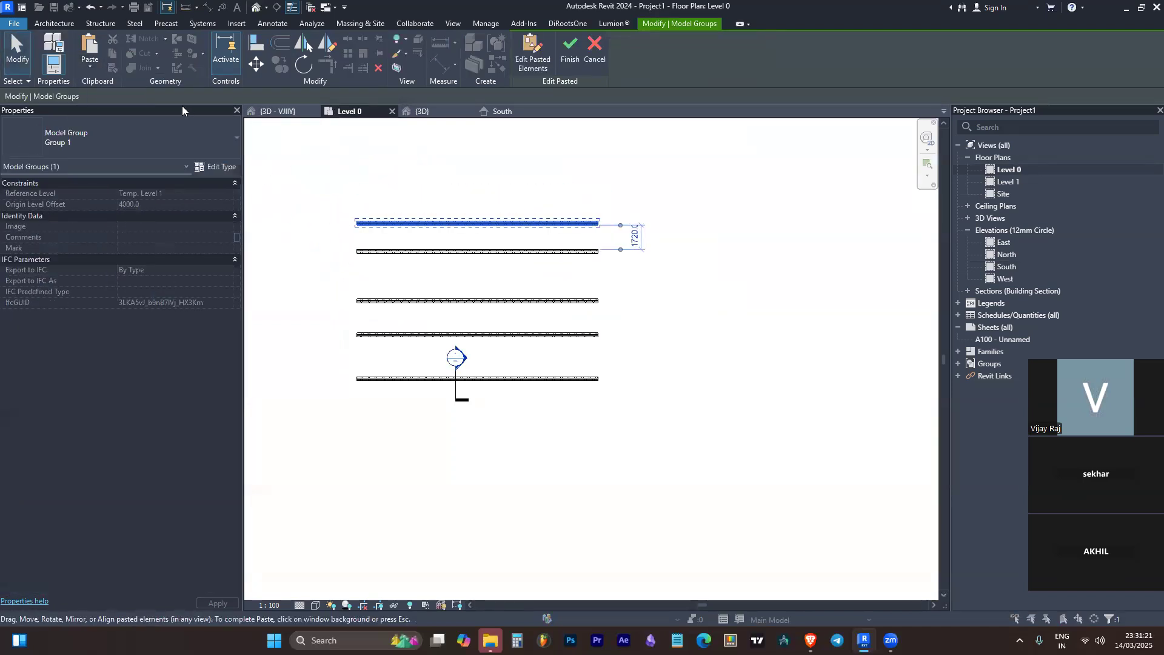
Paste the wall aligned to the selected level, Level 0, and move the overlapping copy about 1200 mm north
{"action": "left_click", "coordinate": [96, 70]}
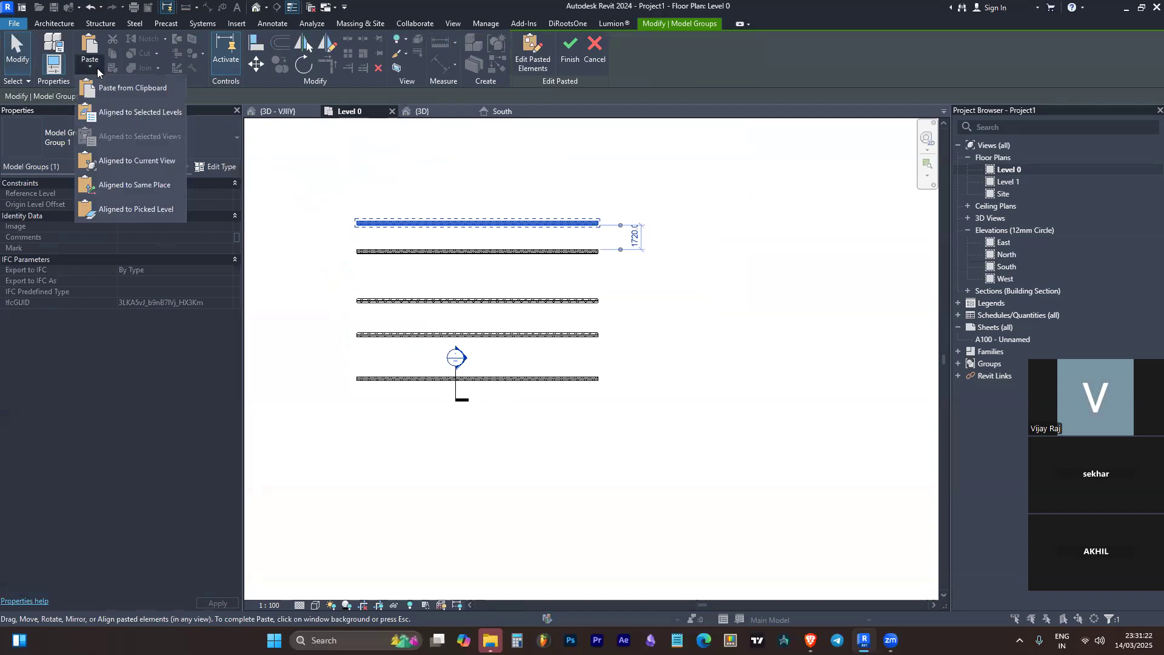
{"action": "left_click", "coordinate": [131, 109]}
{"action": "left_click", "coordinate": [572, 410]}
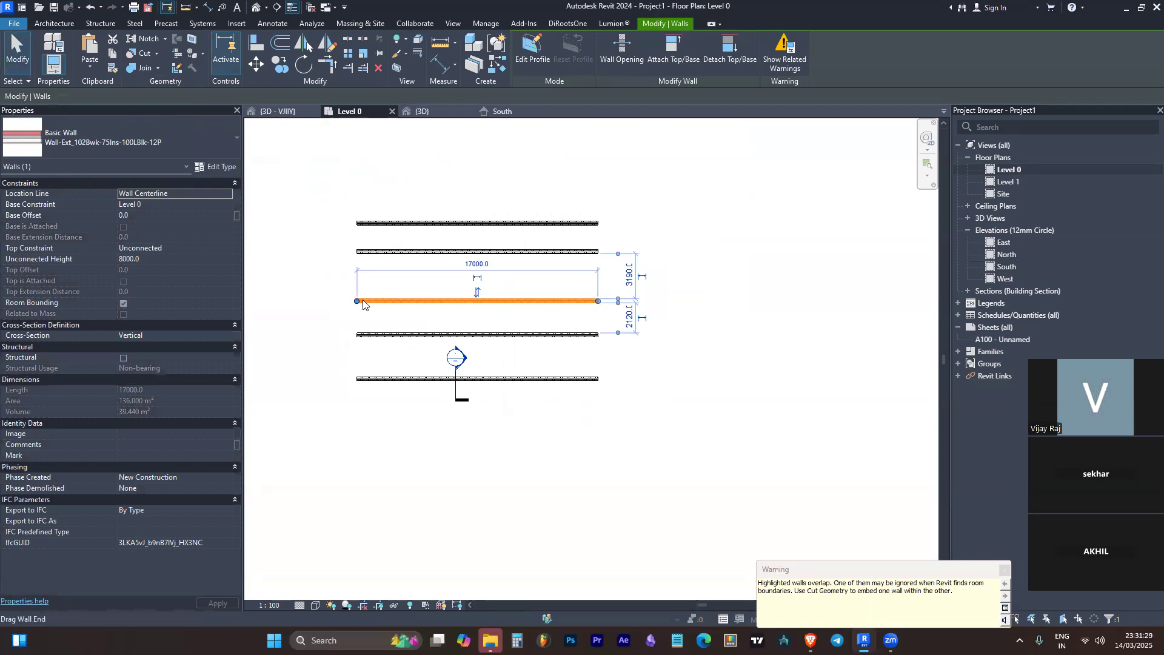
{"action": "scroll", "coordinate": [362, 305], "scroll_direction": "up", "scroll_amount": 4}
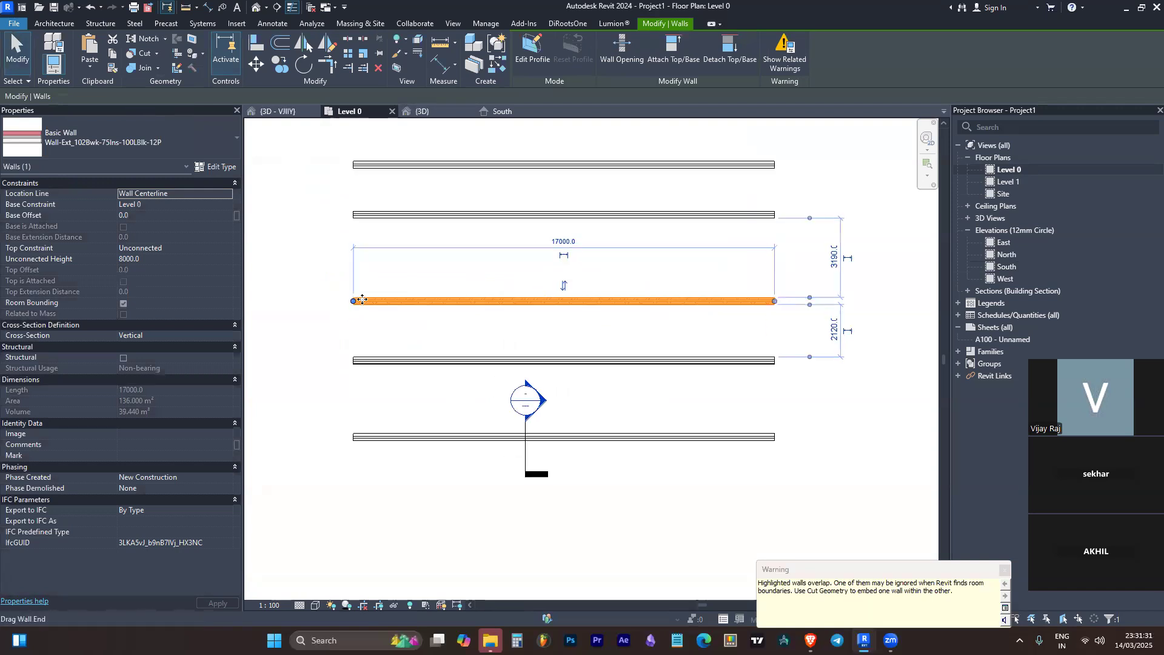
{"action": "left_click_drag", "start_coordinate": [370, 300], "coordinate": [377, 258]}
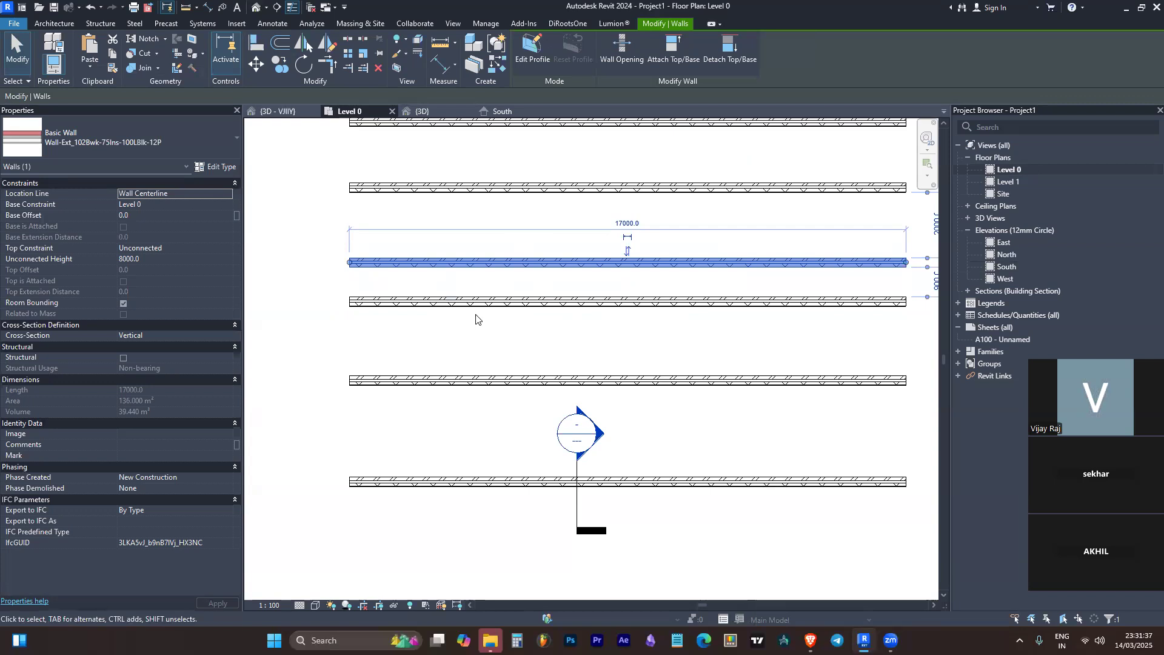
Paste the wall aligned to the current view and move the new copy about 1100 mm south of the original
{"action": "left_click", "coordinate": [92, 69]}
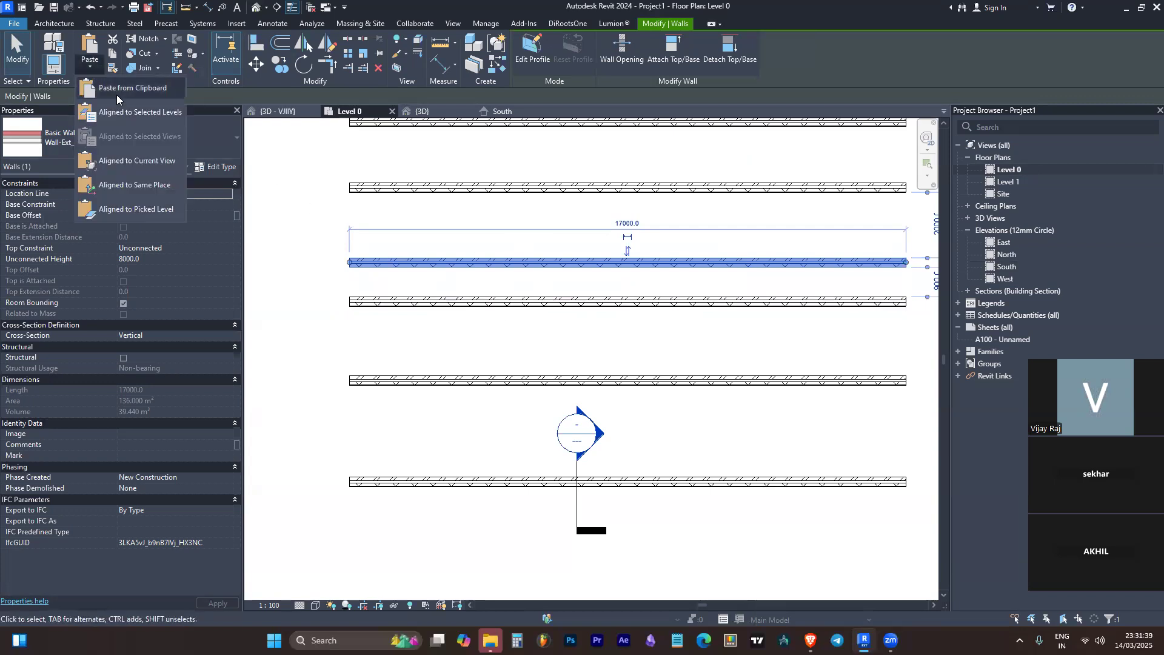
{"action": "left_click", "coordinate": [157, 163]}
{"action": "left_click_drag", "start_coordinate": [401, 301], "coordinate": [402, 338]}
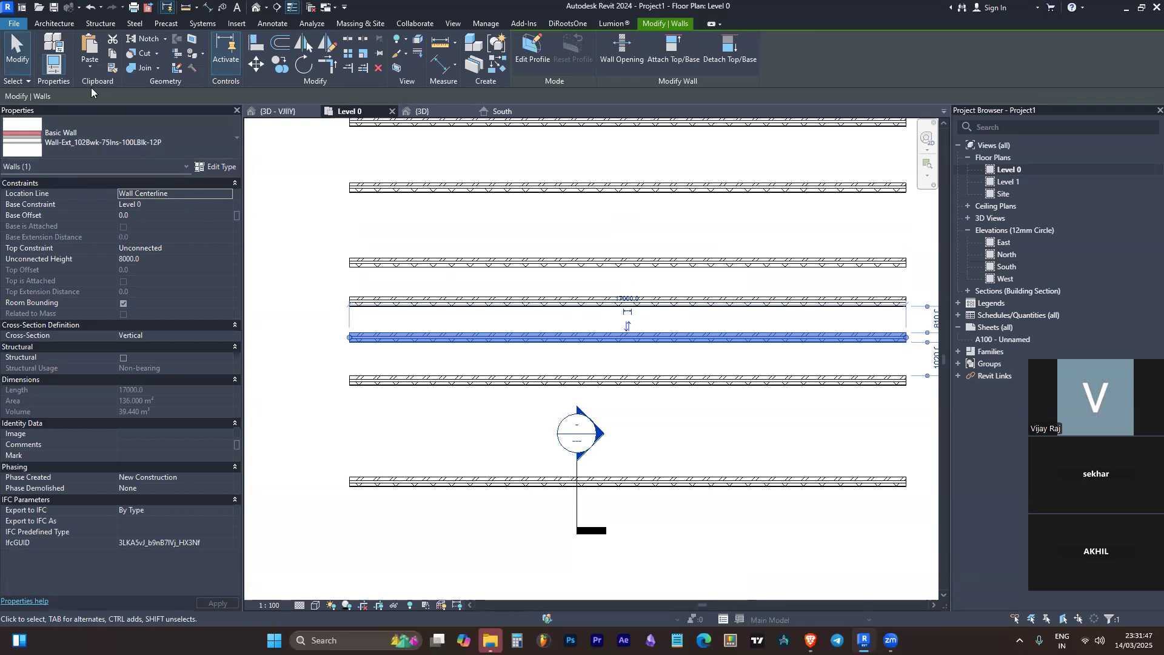
In the Level 1 plan, select all seven walls and set their top constraint to Up to level: Level 1
{"action": "left_click", "coordinate": [91, 66]}
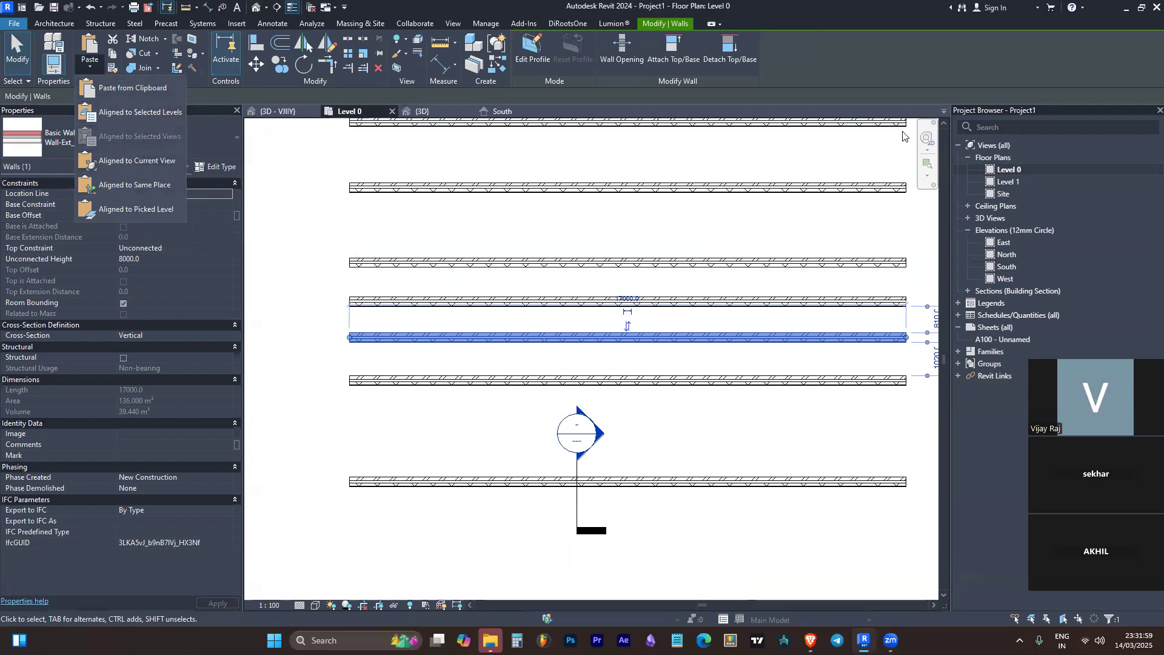
{"action": "left_click", "coordinate": [1012, 184]}
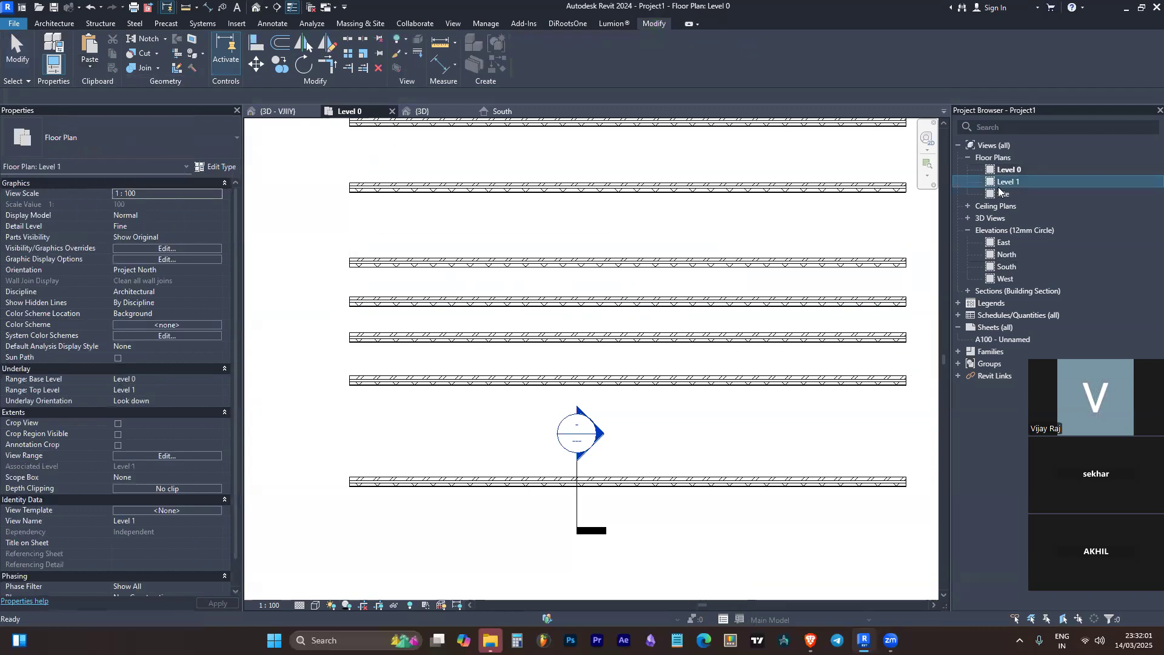
{"action": "double_click", "coordinate": [1019, 182]}
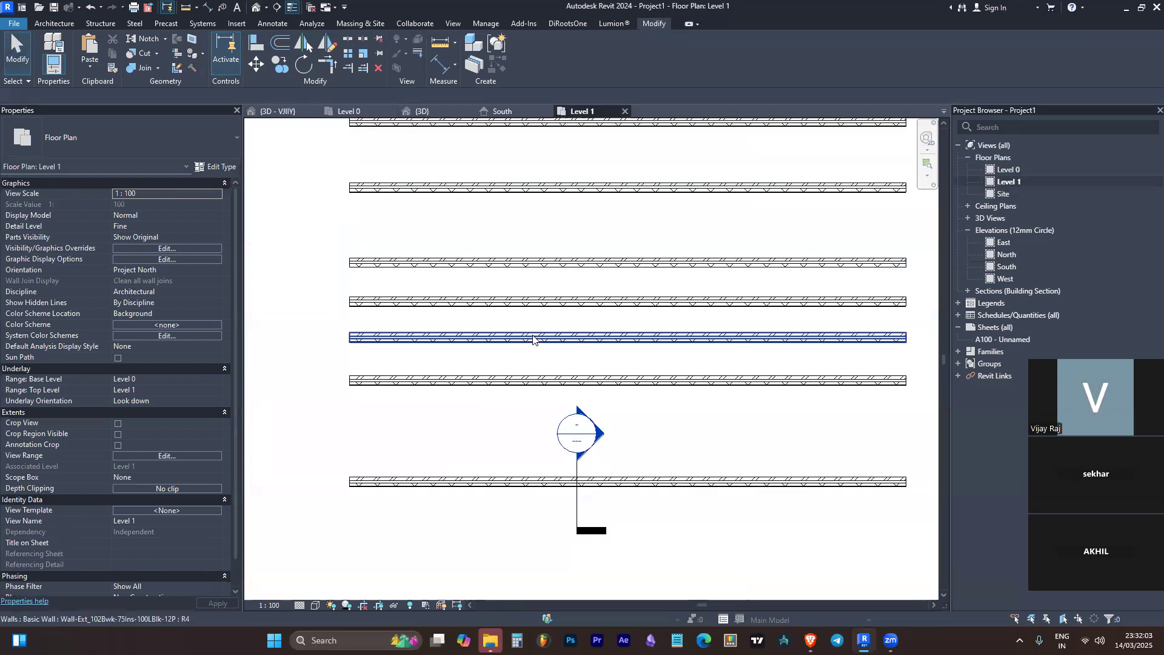
{"action": "left_click_drag", "start_coordinate": [676, 230], "coordinate": [619, 385]}
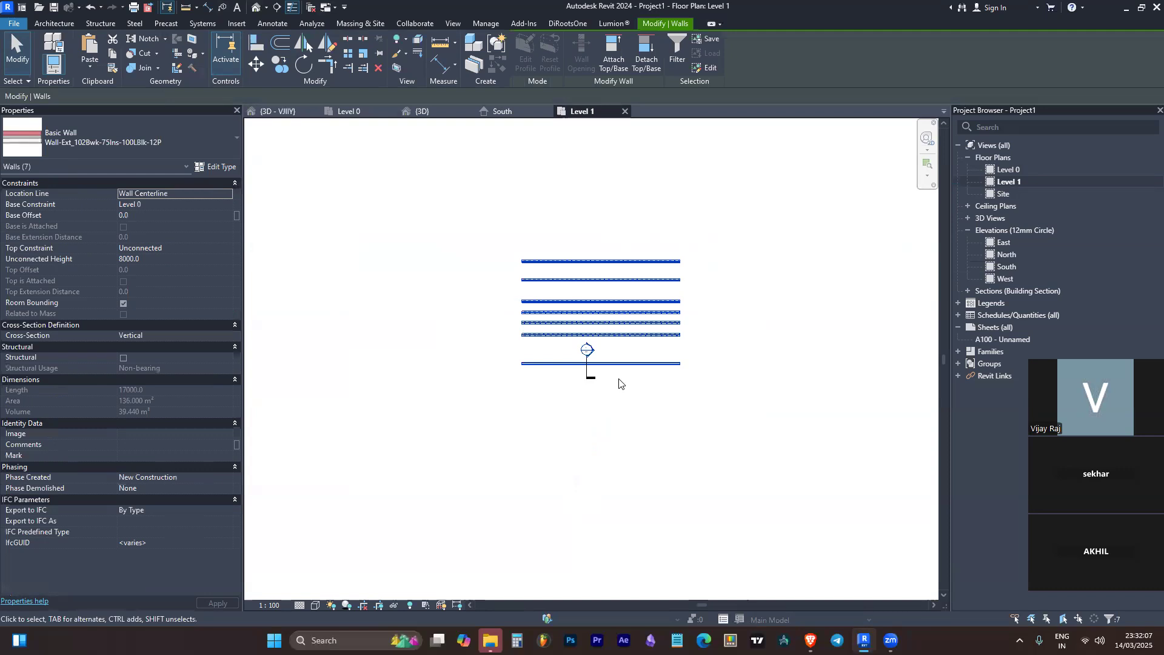
{"action": "left_click", "coordinate": [229, 248]}
{"action": "left_click", "coordinate": [229, 248]}
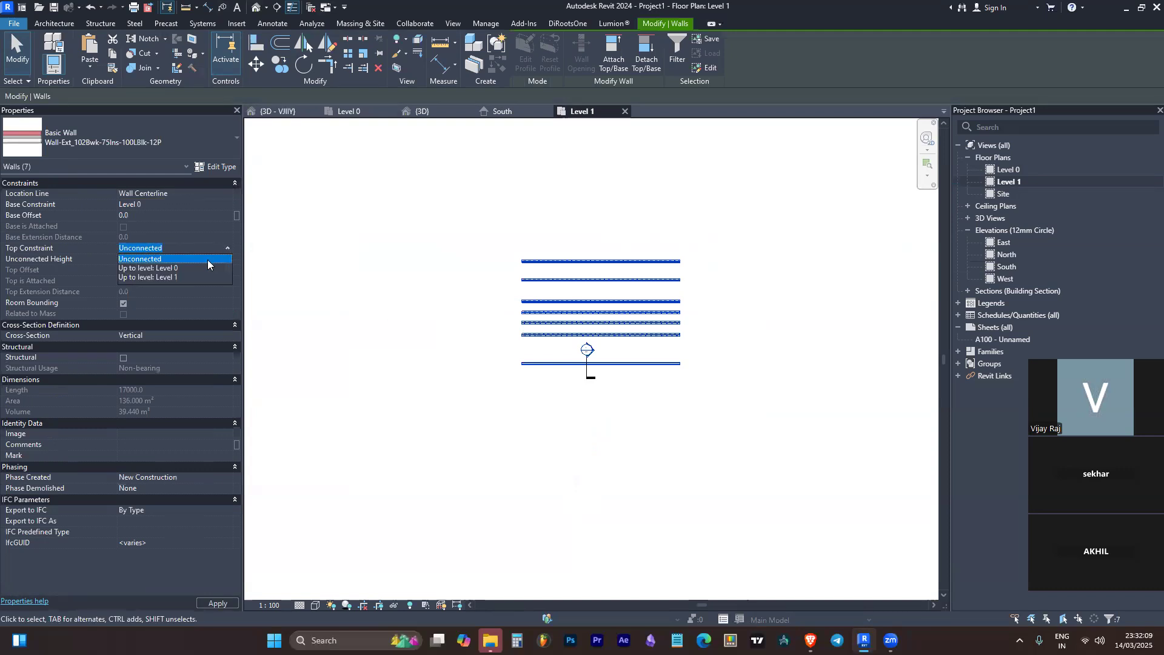
{"action": "left_click", "coordinate": [195, 277]}
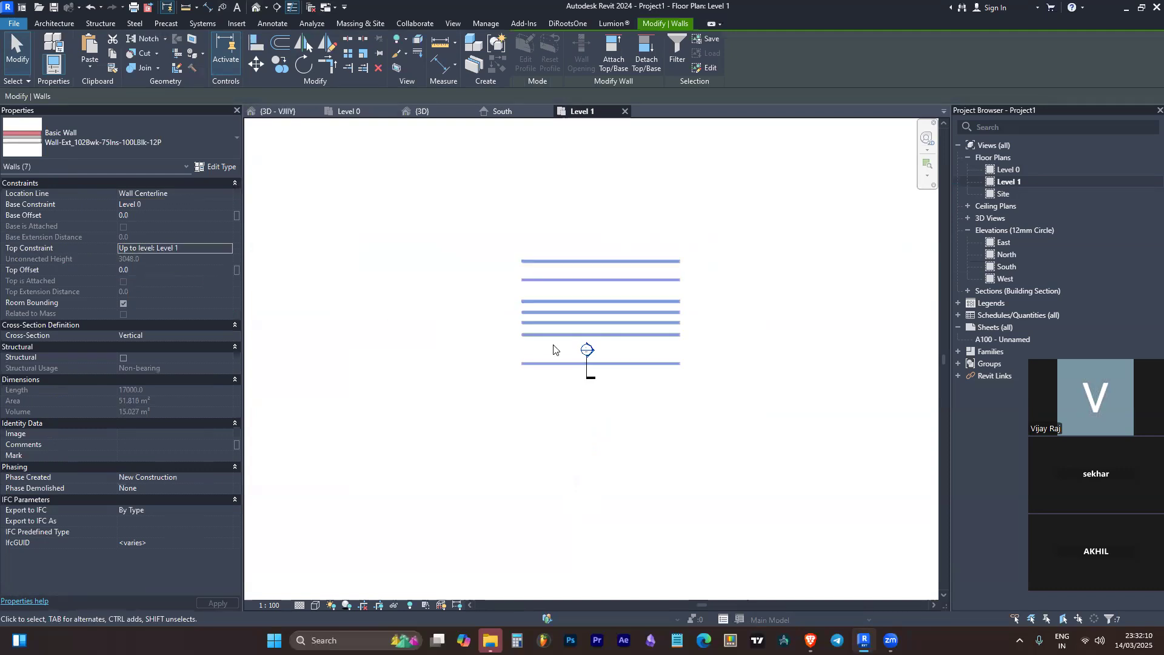
{"action": "left_click", "coordinate": [723, 304]}
{"action": "scroll", "coordinate": [652, 298], "scroll_direction": "up", "scroll_amount": 2}
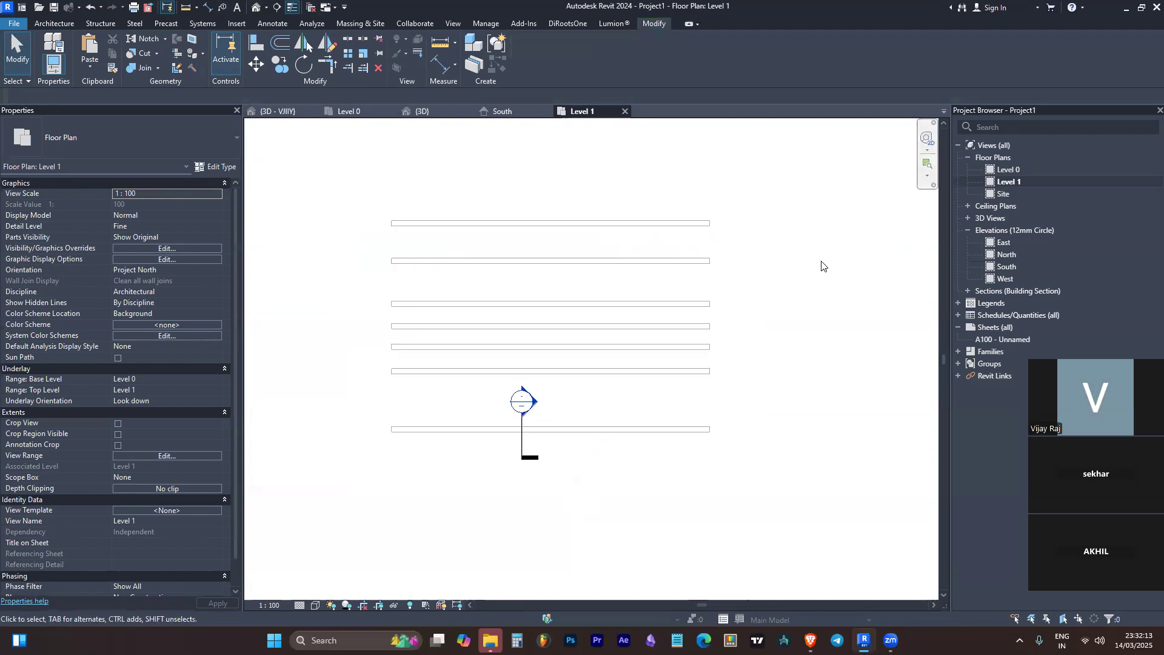
Review the paste alignment options in the Level 1 plan, dismiss them and view the walls in 3D
{"action": "left_click", "coordinate": [85, 65]}
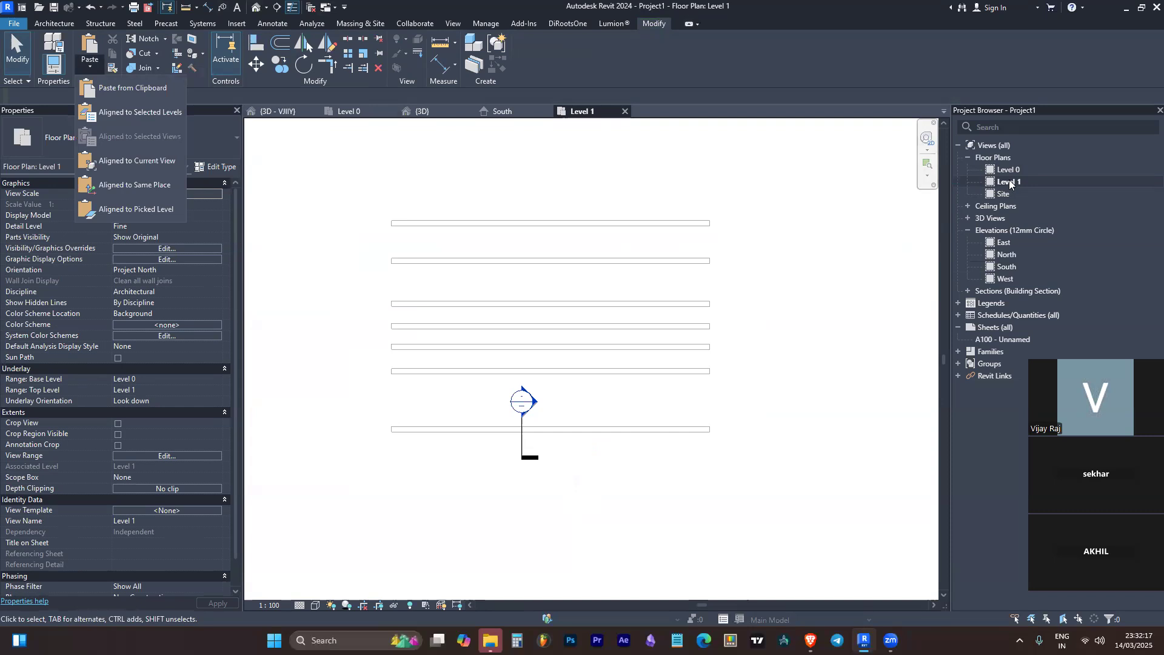
{"action": "left_click", "coordinate": [785, 292]}
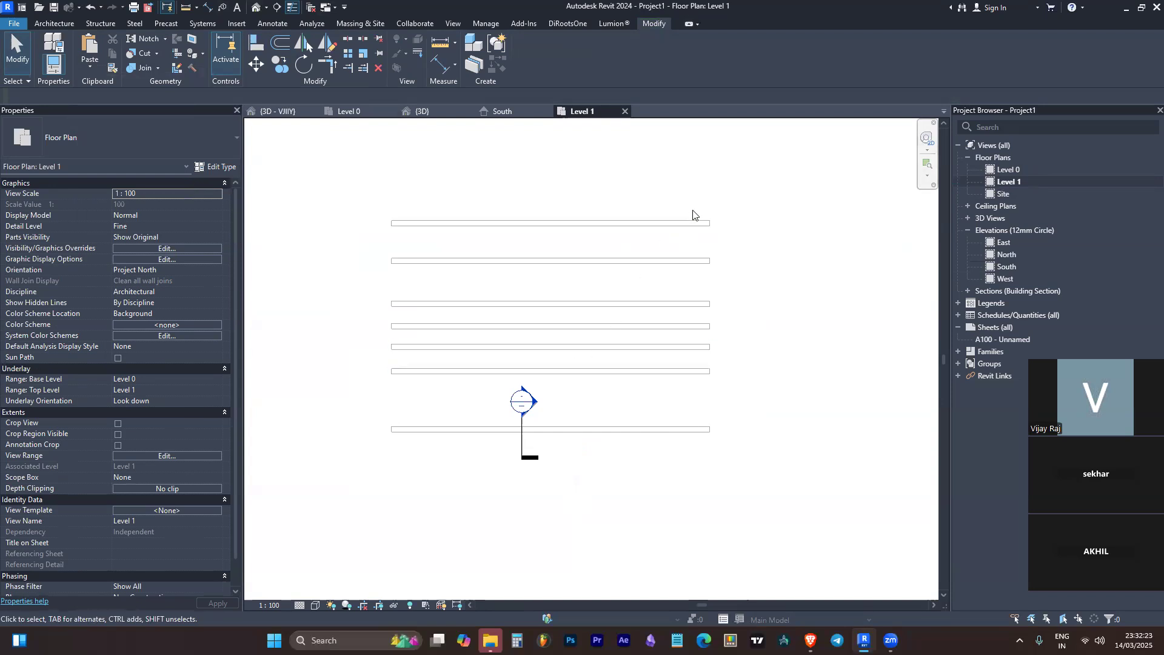
{"action": "left_click", "coordinate": [254, 8]}
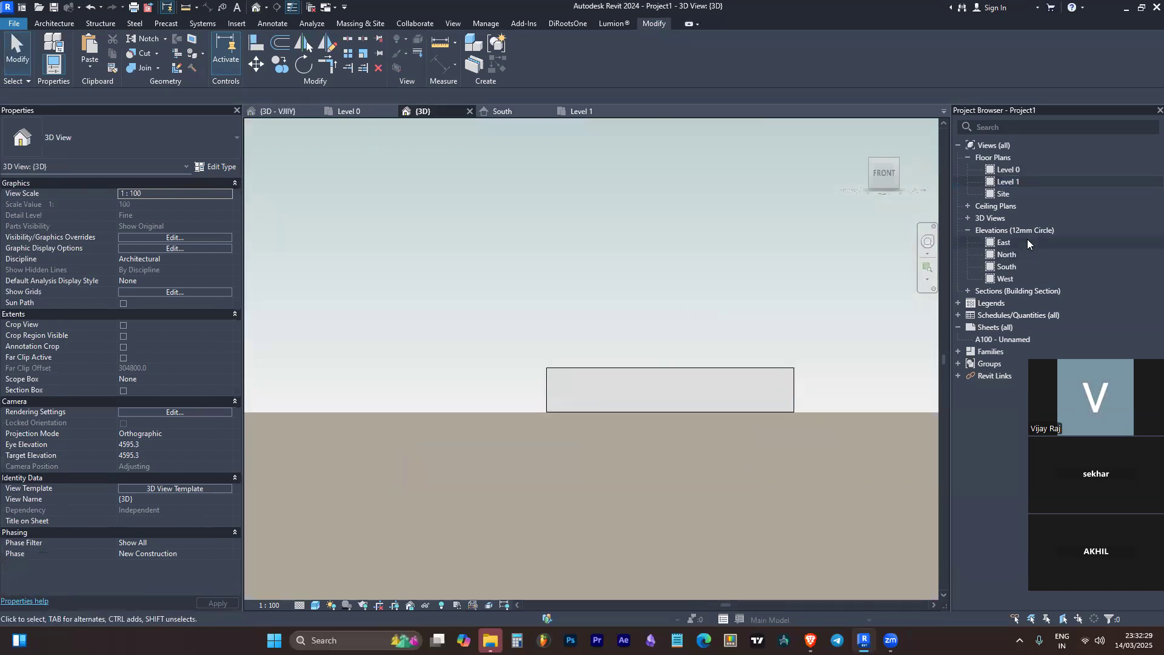
In the North elevation, extend the Level 0 and Level 1 lines past the far end of the separate walls
{"action": "double_click", "coordinate": [1006, 255]}
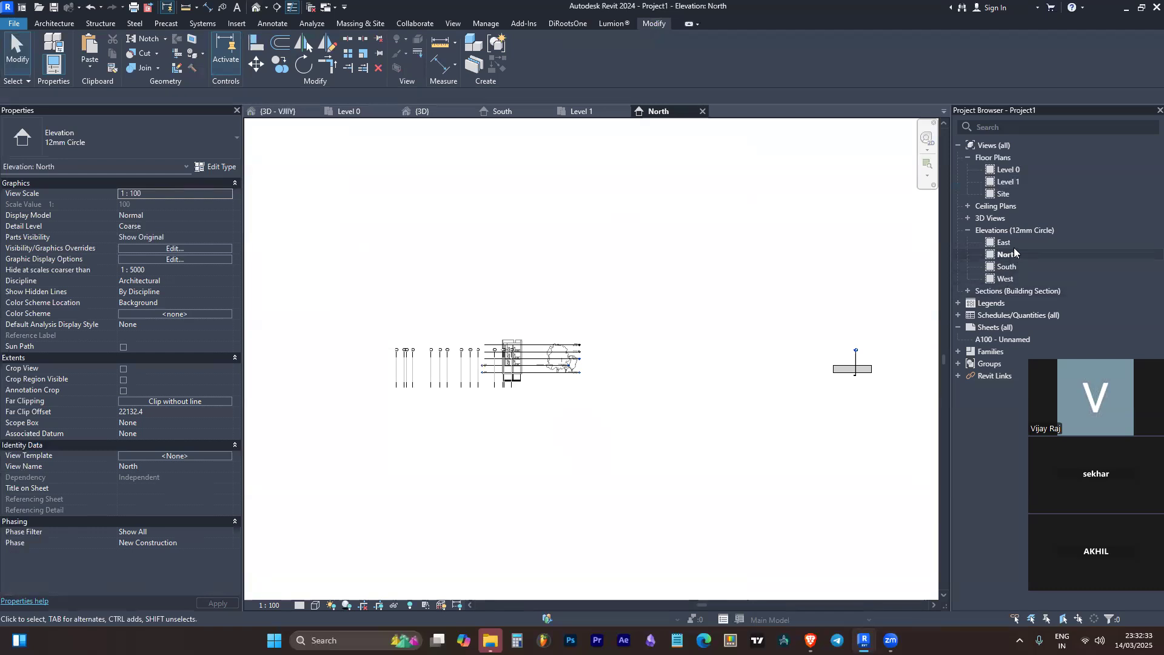
{"action": "scroll", "coordinate": [842, 373], "scroll_direction": "up", "scroll_amount": 3}
{"action": "scroll", "coordinate": [793, 318], "scroll_direction": "down", "scroll_amount": 2}
{"action": "scroll", "coordinate": [359, 345], "scroll_direction": "down", "scroll_amount": 1}
{"action": "left_click", "coordinate": [409, 346]}
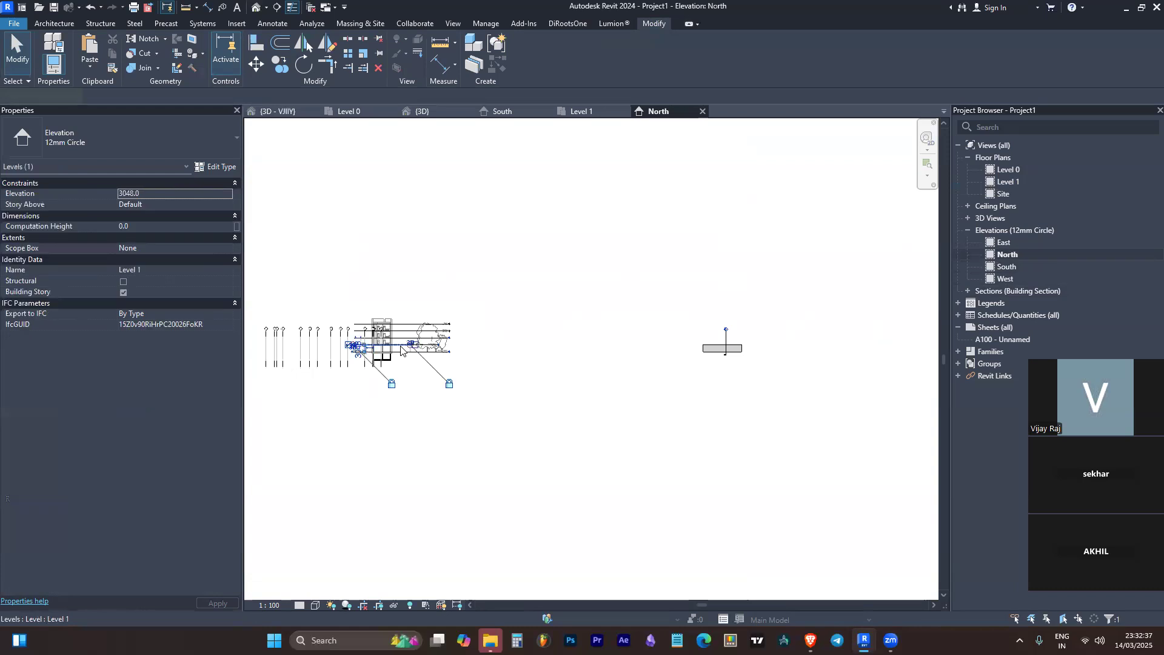
{"action": "scroll", "coordinate": [409, 349], "scroll_direction": "up", "scroll_amount": 5}
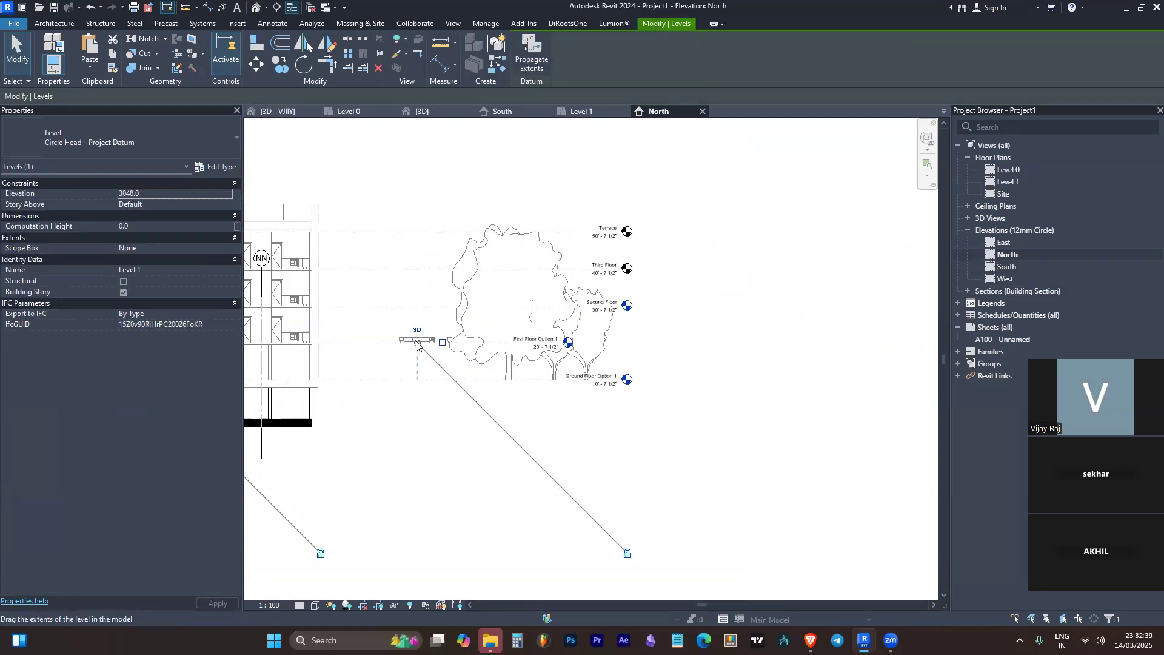
{"action": "scroll", "coordinate": [432, 343], "scroll_direction": "down", "scroll_amount": 4}
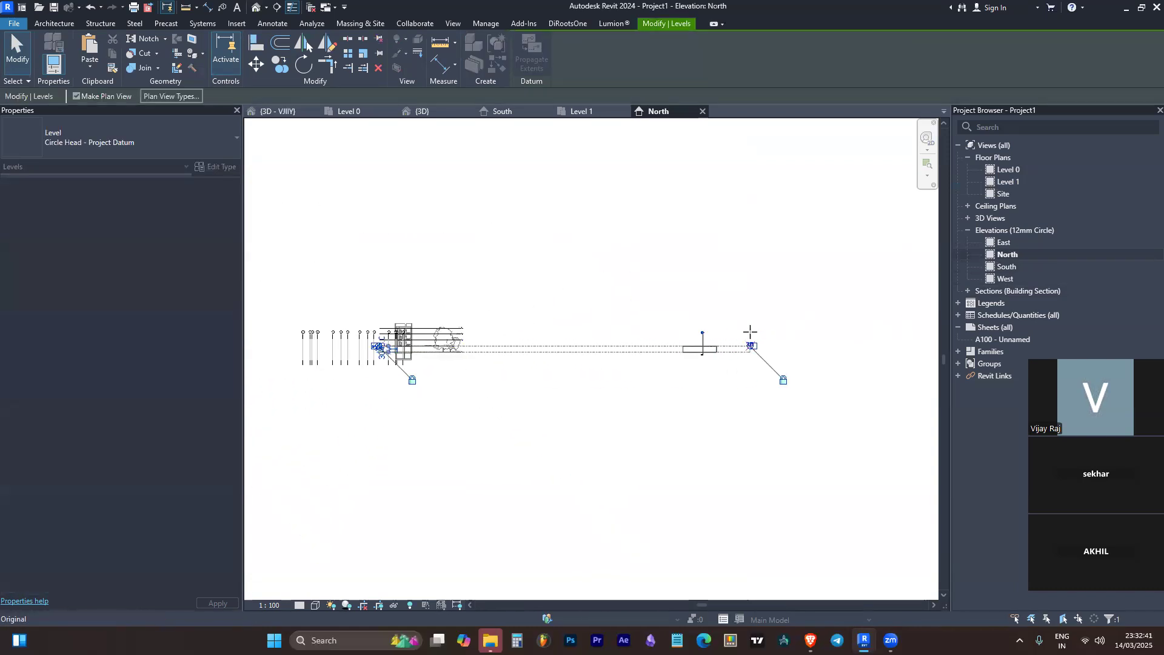
{"action": "left_click", "coordinate": [749, 347]}
{"action": "scroll", "coordinate": [756, 343], "scroll_direction": "up", "scroll_amount": 4}
Select the walls in the North elevation to check their height against the Level 0 and Level 1 lines
{"action": "left_click", "coordinate": [799, 386]}
{"action": "left_click", "coordinate": [690, 376]}
{"action": "left_click_drag", "start_coordinate": [587, 352], "coordinate": [519, 380]}
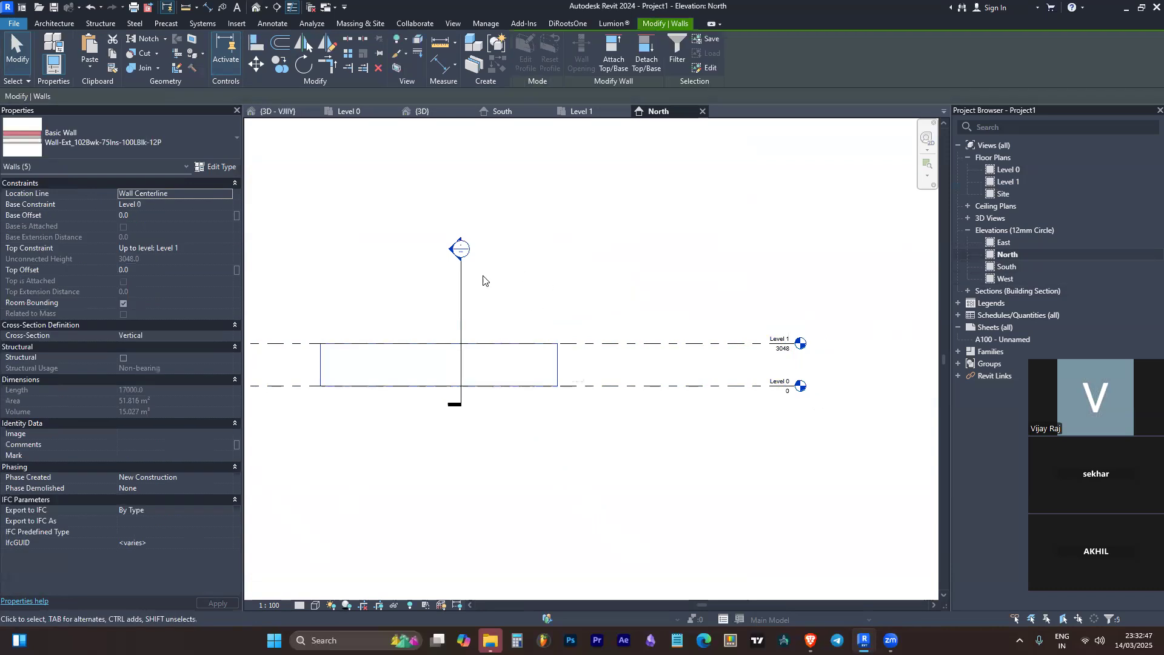
Open the Level 1 floor plan and set its underlay base level range to None
{"action": "double_click", "coordinate": [1037, 181]}
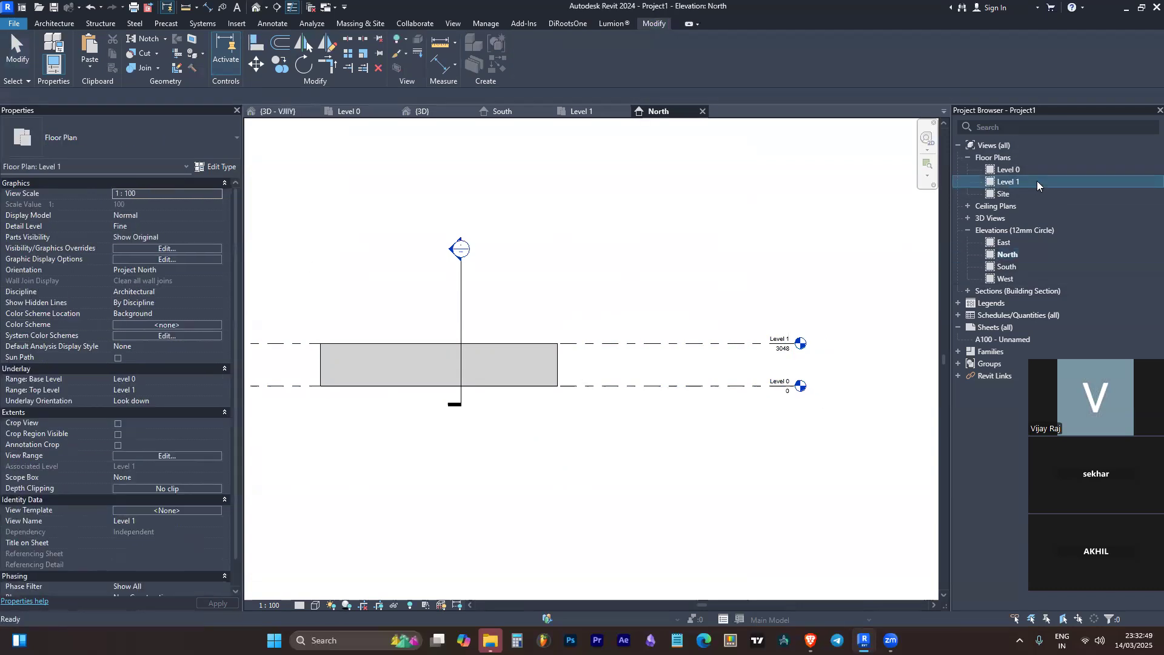
{"action": "left_click", "coordinate": [658, 192]}
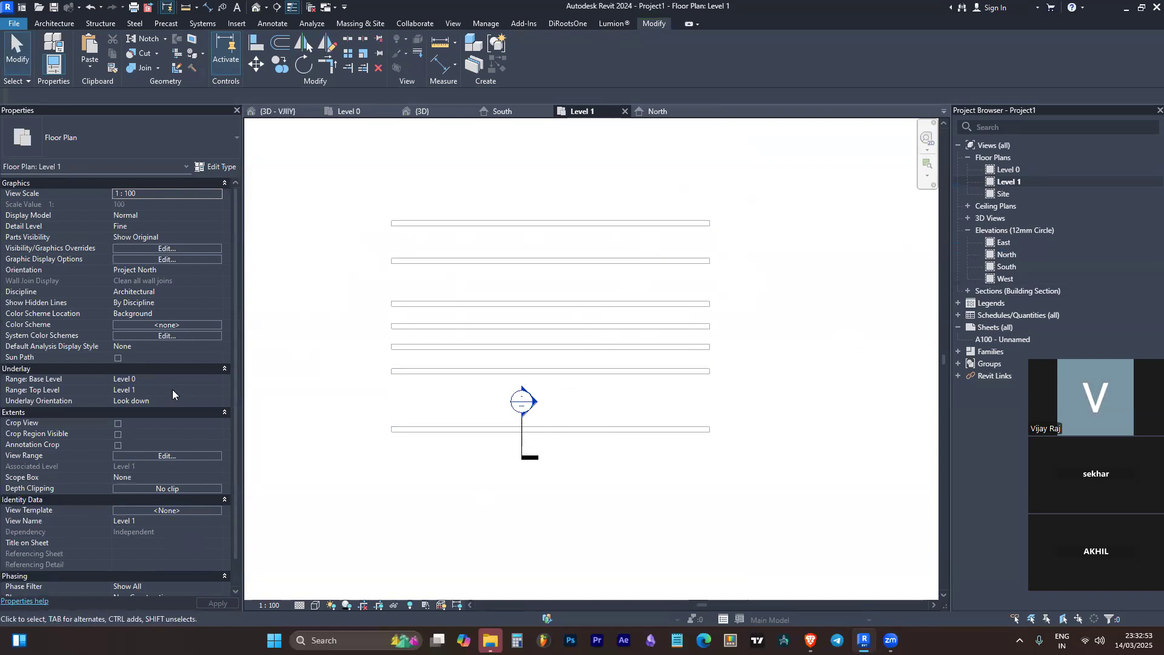
{"action": "left_click", "coordinate": [218, 400]}
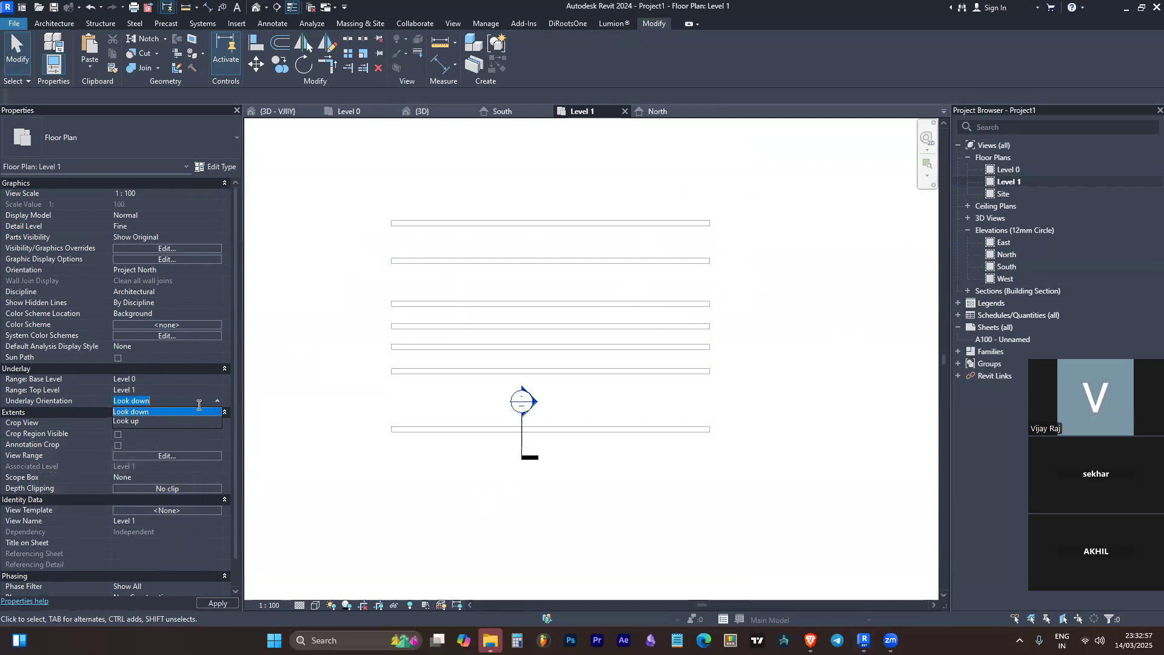
{"action": "left_click", "coordinate": [216, 379]}
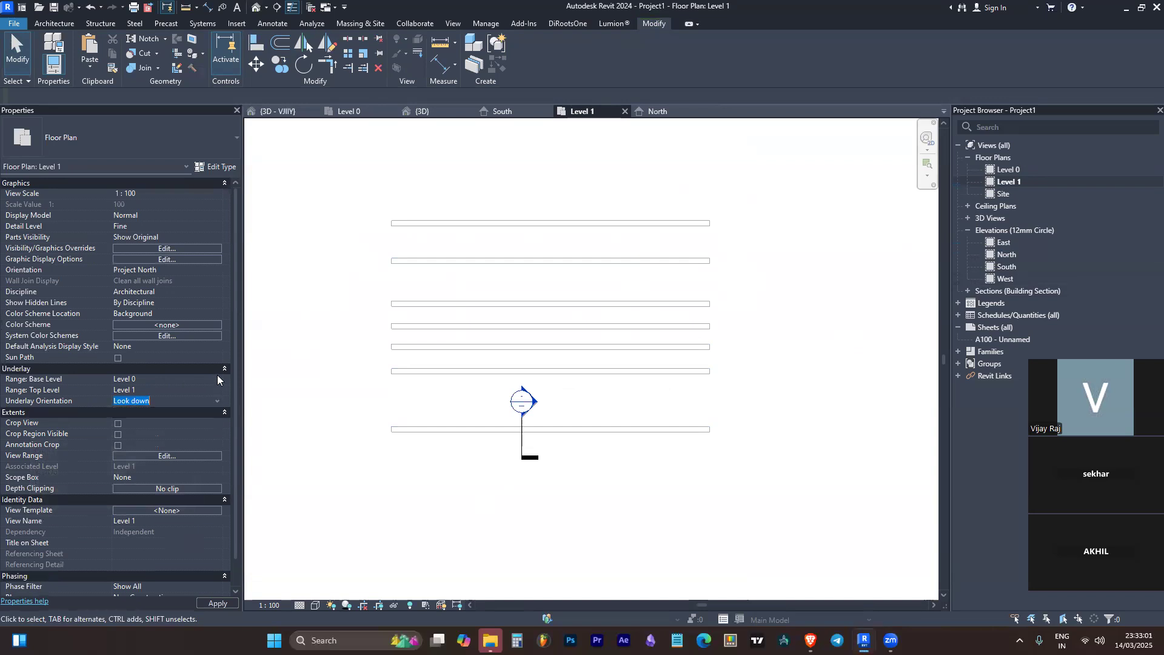
{"action": "left_click", "coordinate": [217, 376]}
{"action": "left_click", "coordinate": [205, 391]}
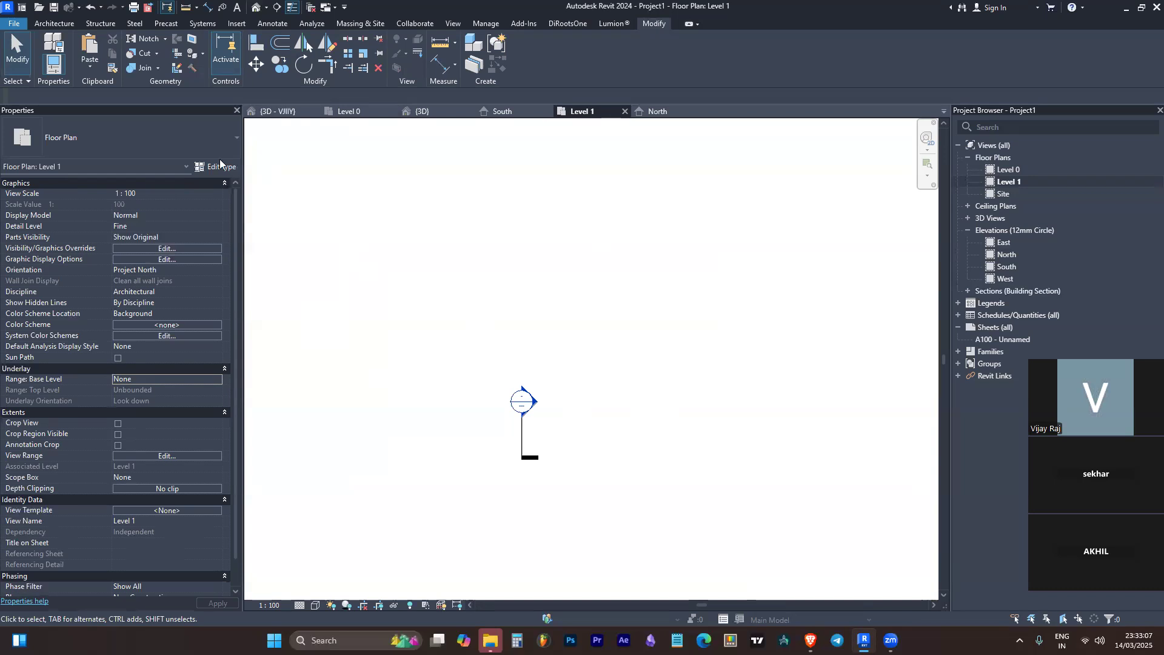
Select and copy all seven walls in the Level 0 plan and paste them into the Level 1 plan aligned to the current view
{"action": "double_click", "coordinate": [1022, 169]}
{"action": "scroll", "coordinate": [552, 358], "scroll_direction": "down", "scroll_amount": 2}
{"action": "left_click_drag", "start_coordinate": [717, 185], "coordinate": [699, 471]}
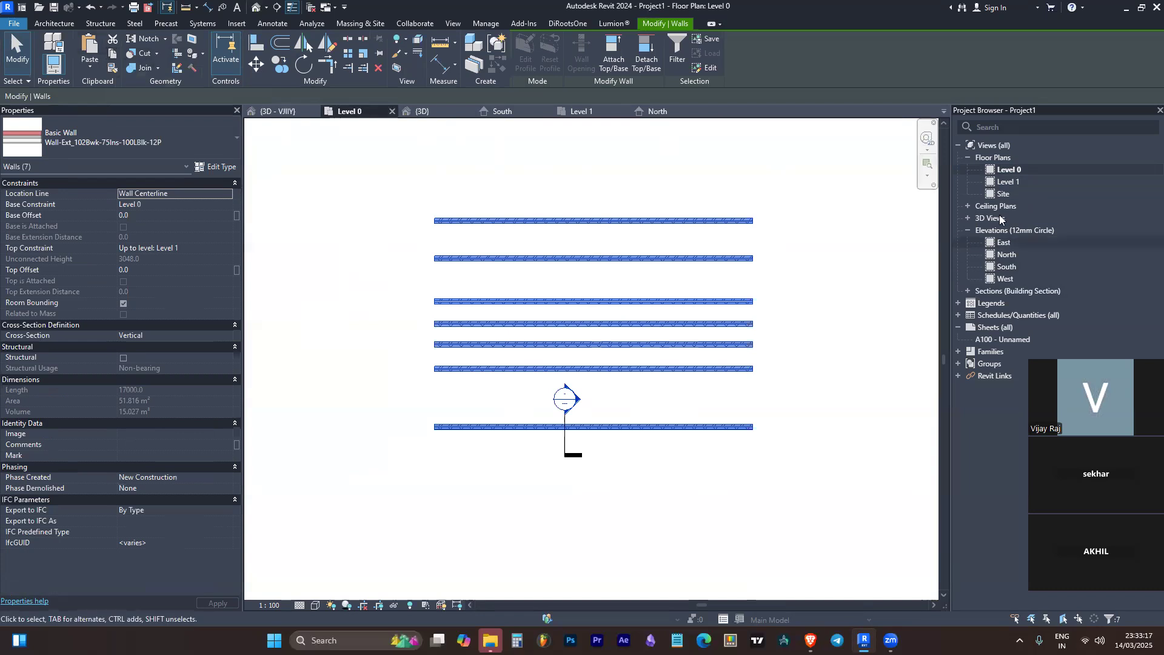
{"action": "double_click", "coordinate": [1017, 182]}
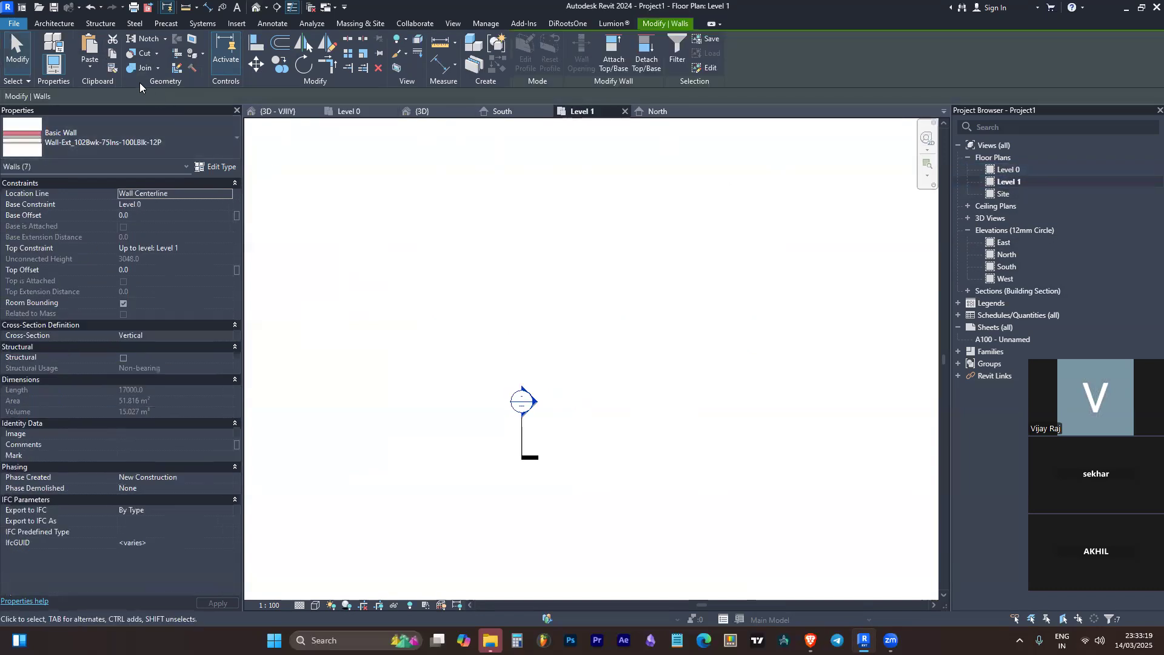
{"action": "left_click", "coordinate": [89, 71]}
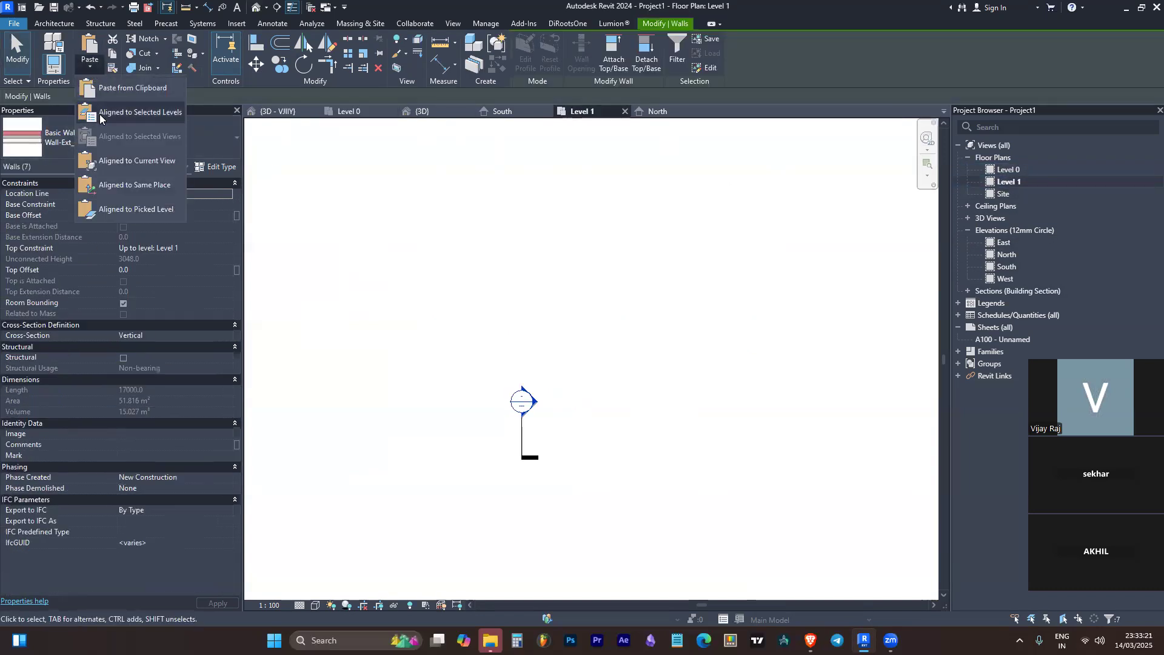
{"action": "left_click", "coordinate": [162, 161]}
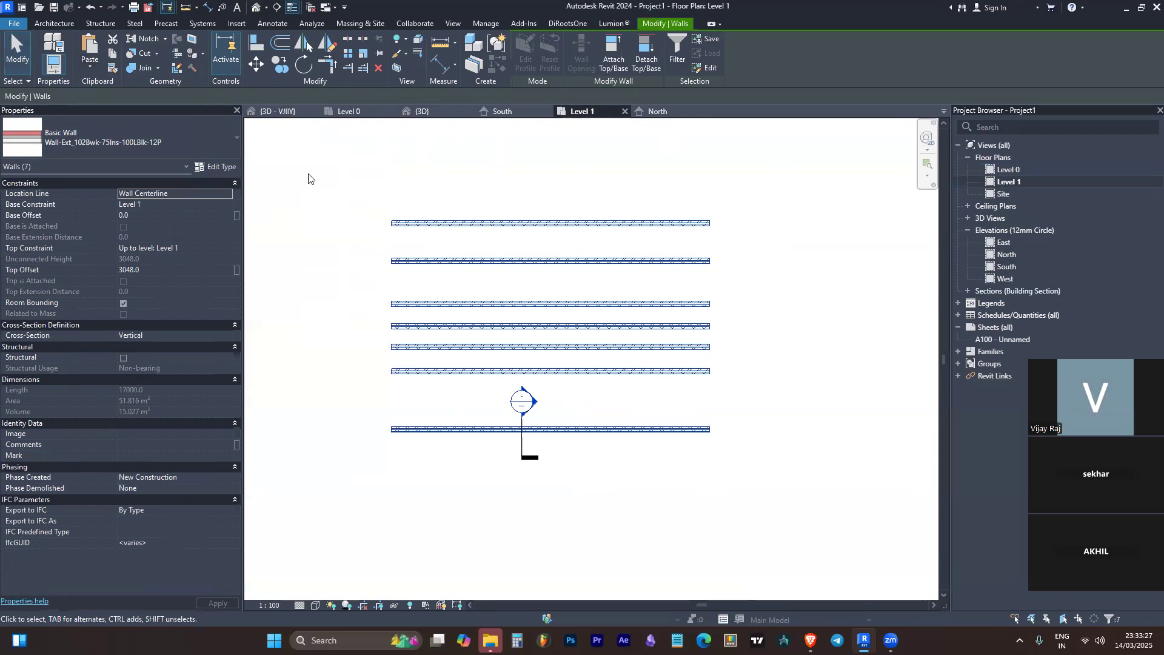
View the stacked walls in 3D and check the constraints of one pasted wall
{"action": "left_click", "coordinate": [256, 7]}
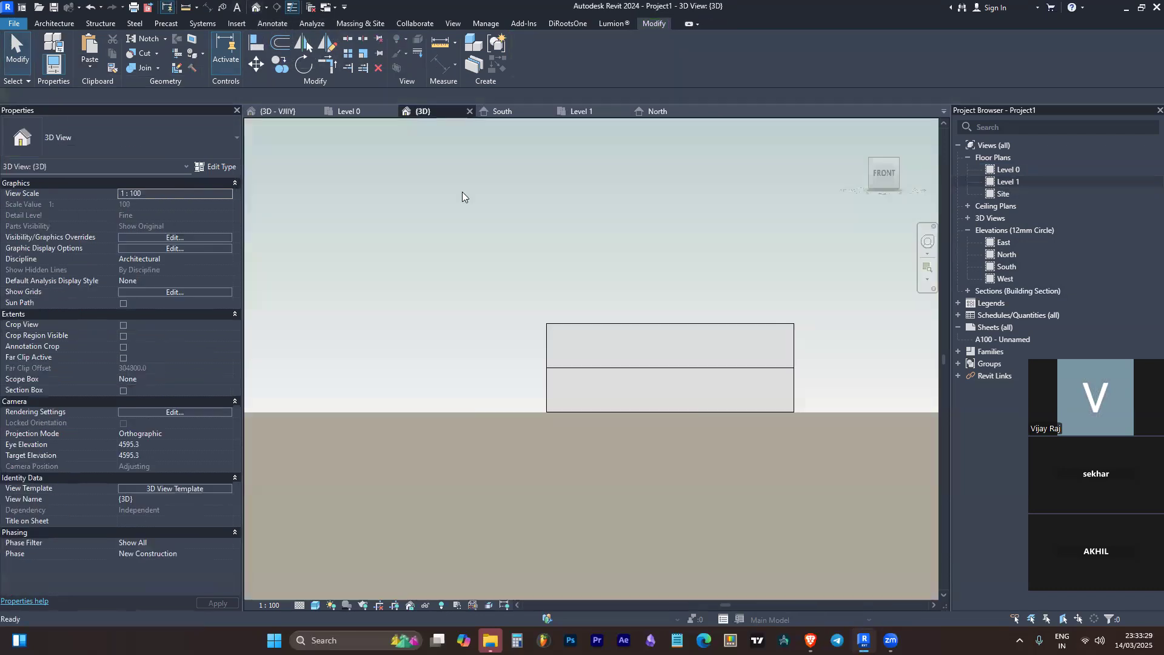
{"action": "middle_click_drag", "start_coordinate": [668, 314], "coordinate": [785, 382], "text": "shift"}
{"action": "scroll", "coordinate": [530, 266], "scroll_direction": "down", "scroll_amount": 3}
{"action": "scroll", "coordinate": [717, 408], "scroll_direction": "up", "scroll_amount": 3}
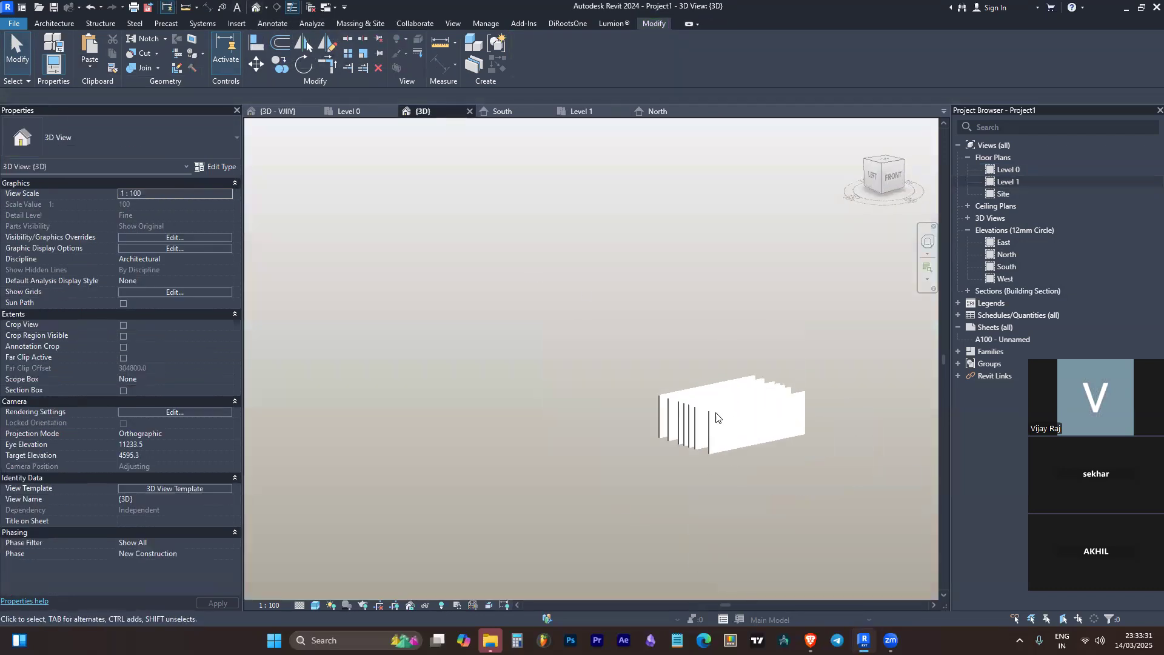
{"action": "left_click", "coordinate": [716, 394]}
{"action": "middle_click_drag", "start_coordinate": [716, 395], "coordinate": [740, 411], "text": "shift"}
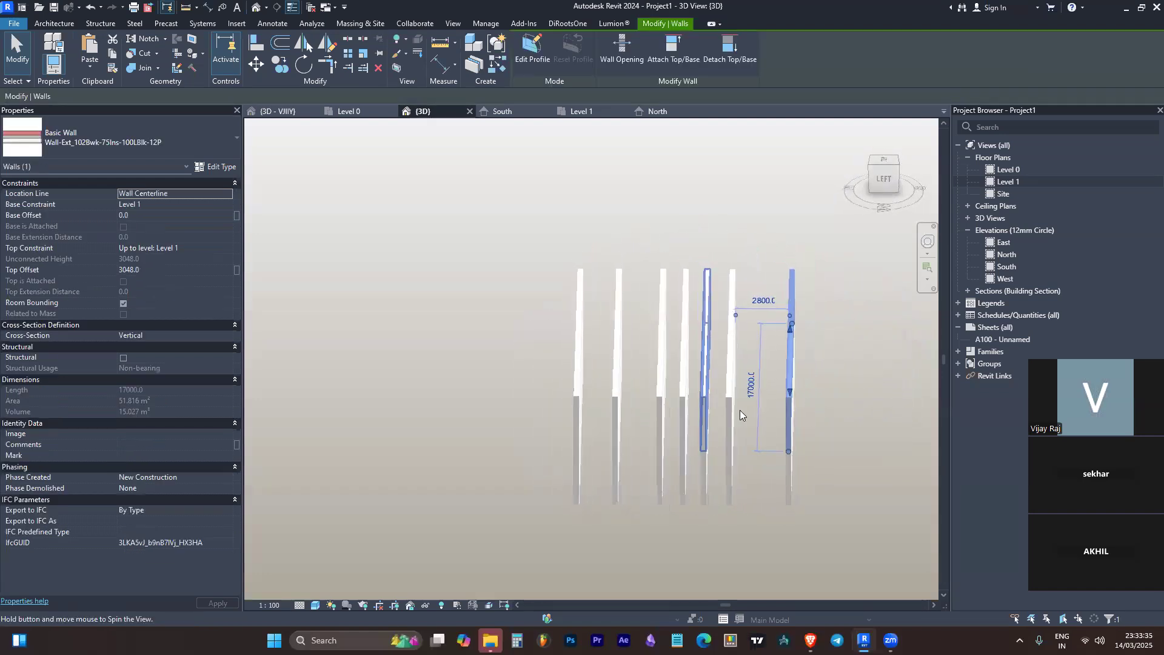
Select a lower wall and the upper wall above it in 3D to compare their base and top constraints
{"action": "left_click", "coordinate": [743, 442]}
{"action": "scroll", "coordinate": [743, 443], "scroll_direction": "up", "scroll_amount": 2}
{"action": "left_click", "coordinate": [728, 420]}
{"action": "middle_click_drag", "start_coordinate": [754, 473], "coordinate": [697, 424], "text": "shift"}
{"action": "left_click", "coordinate": [691, 421]}
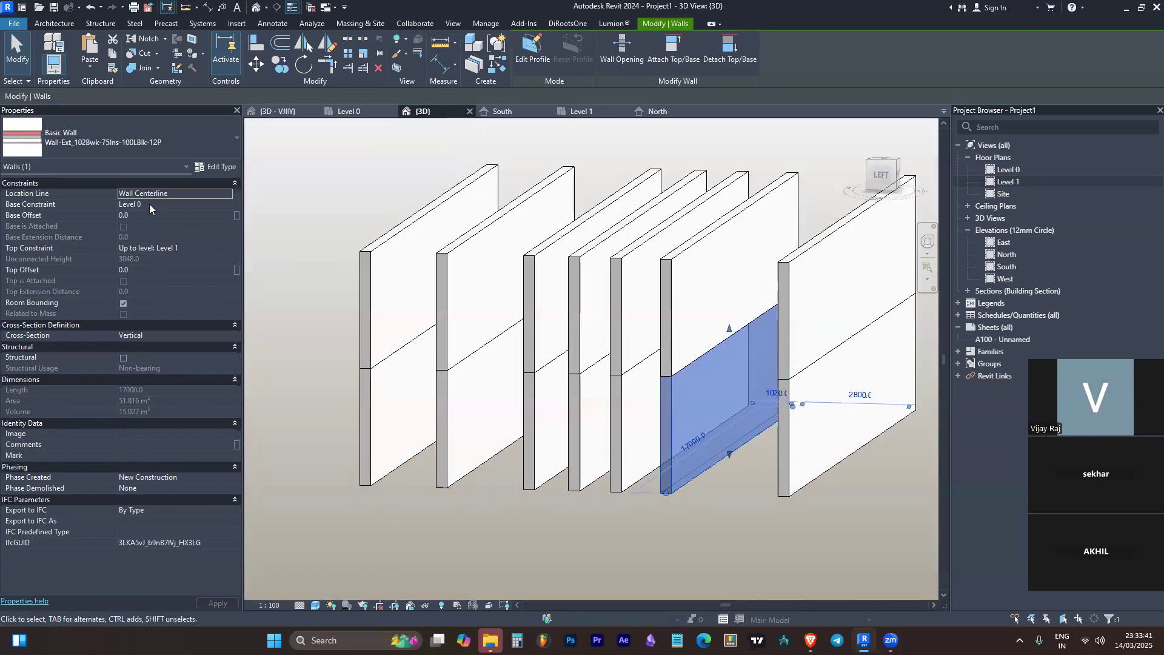
{"action": "left_click", "coordinate": [673, 337]}
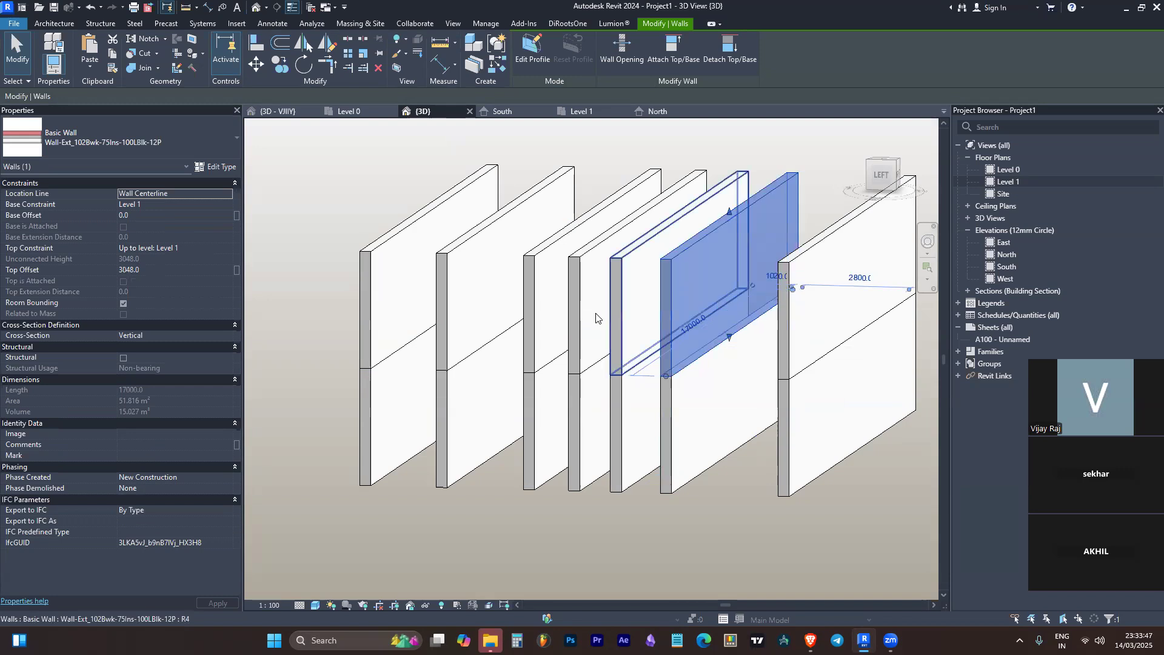
{"action": "scroll", "coordinate": [608, 305], "scroll_direction": "down", "scroll_amount": 3}
{"action": "key", "text": "Escape"}
{"action": "middle_click_drag", "start_coordinate": [750, 397], "coordinate": [683, 504], "text": "shift"}
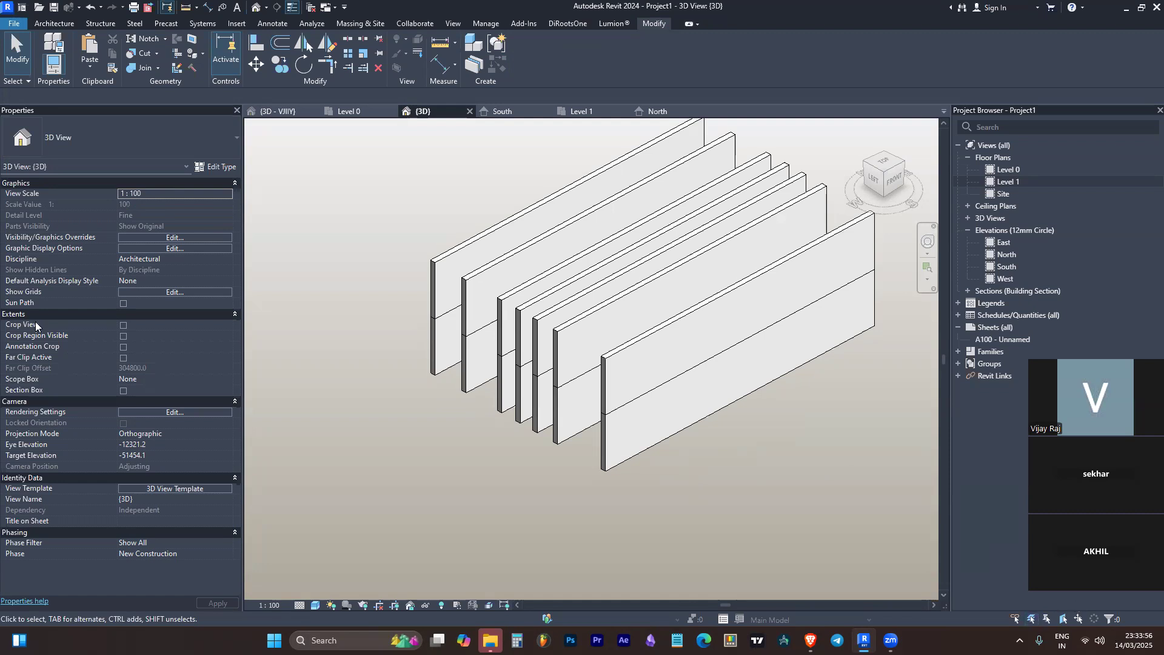
Return to the Level 1 plan and examine the linked model and building layout away from the walls
{"action": "double_click", "coordinate": [1021, 176]}
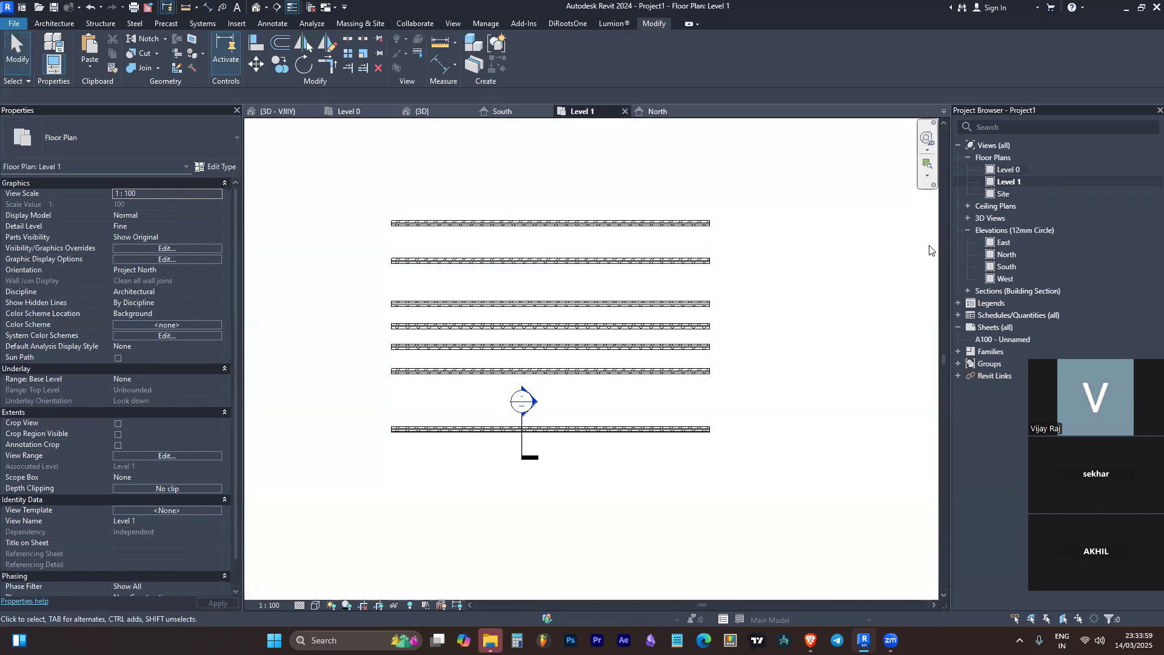
{"action": "scroll", "coordinate": [617, 387], "scroll_direction": "down", "scroll_amount": 5}
{"action": "middle_click", "coordinate": [557, 391]}
{"action": "middle_click", "coordinate": [557, 391]}
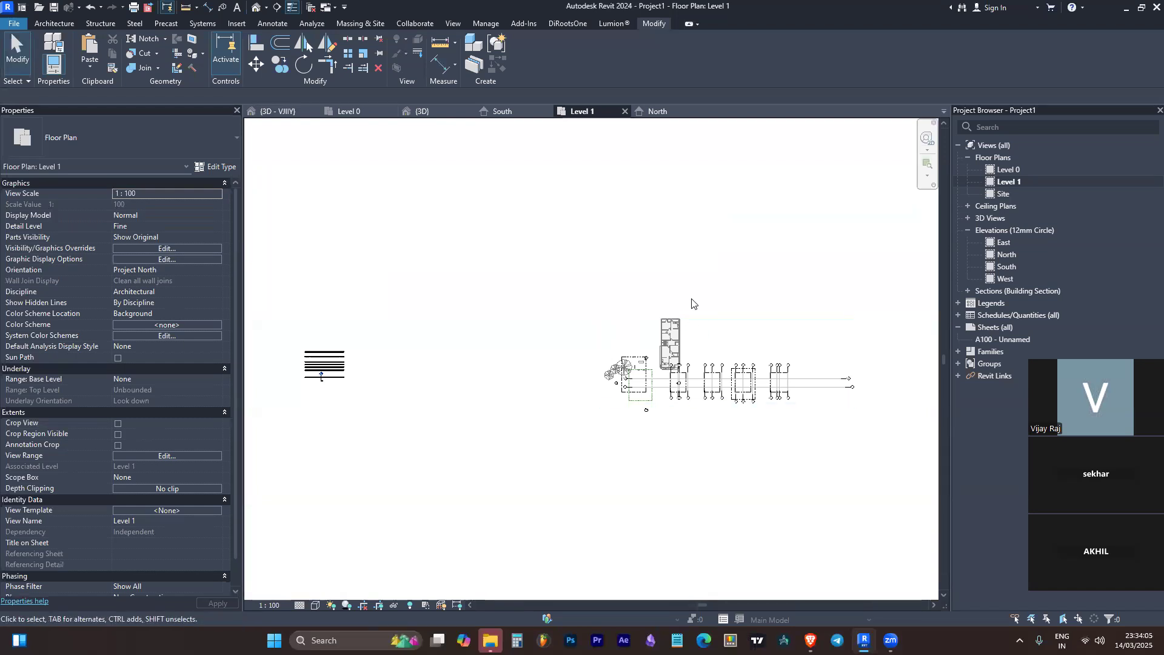
{"action": "scroll", "coordinate": [686, 315], "scroll_direction": "up", "scroll_amount": 5}
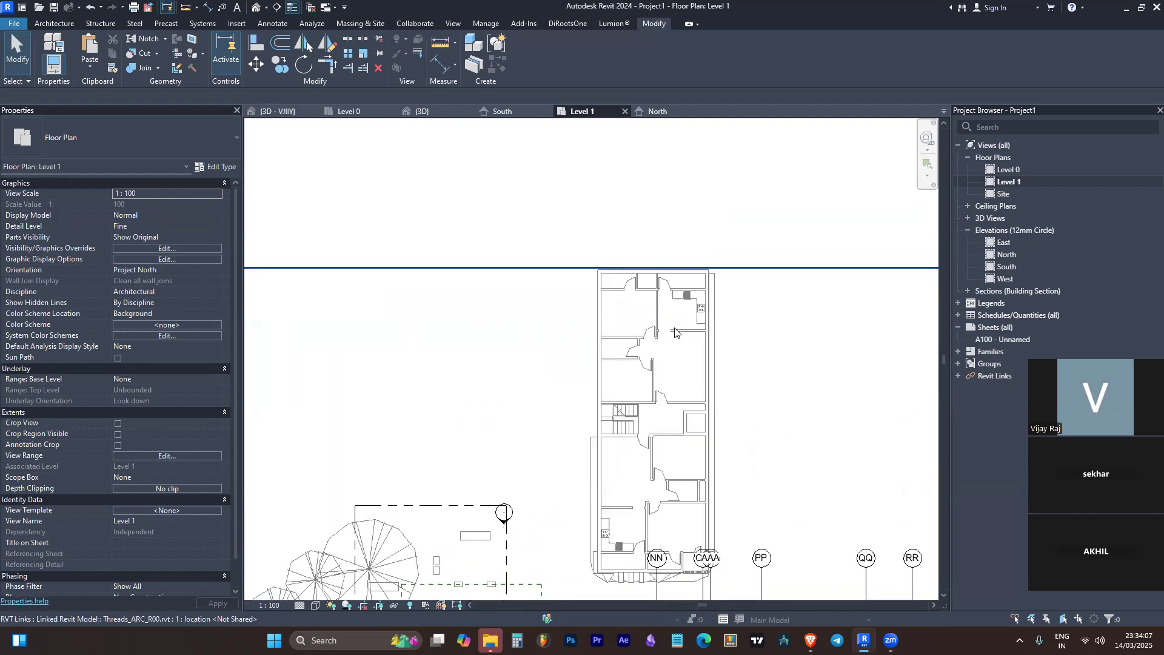
{"action": "left_click", "coordinate": [675, 326]}
{"action": "scroll", "coordinate": [704, 310], "scroll_direction": "down", "scroll_amount": 3}
{"action": "left_click", "coordinate": [672, 247]}
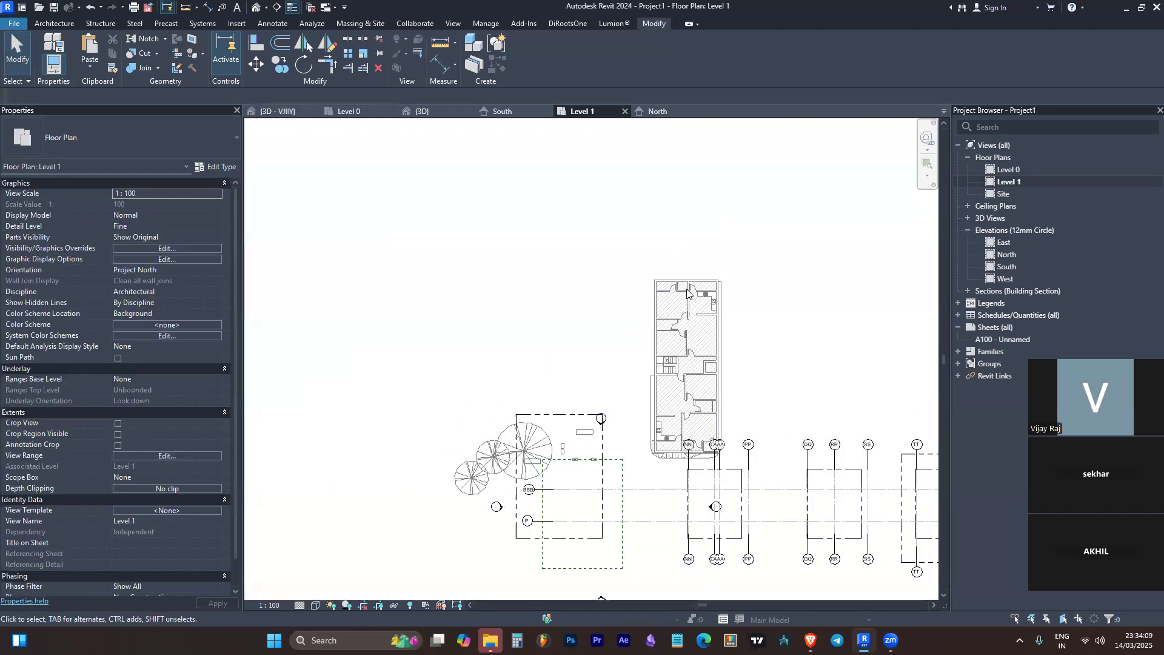
{"action": "scroll", "coordinate": [713, 323], "scroll_direction": "up", "scroll_amount": 3}
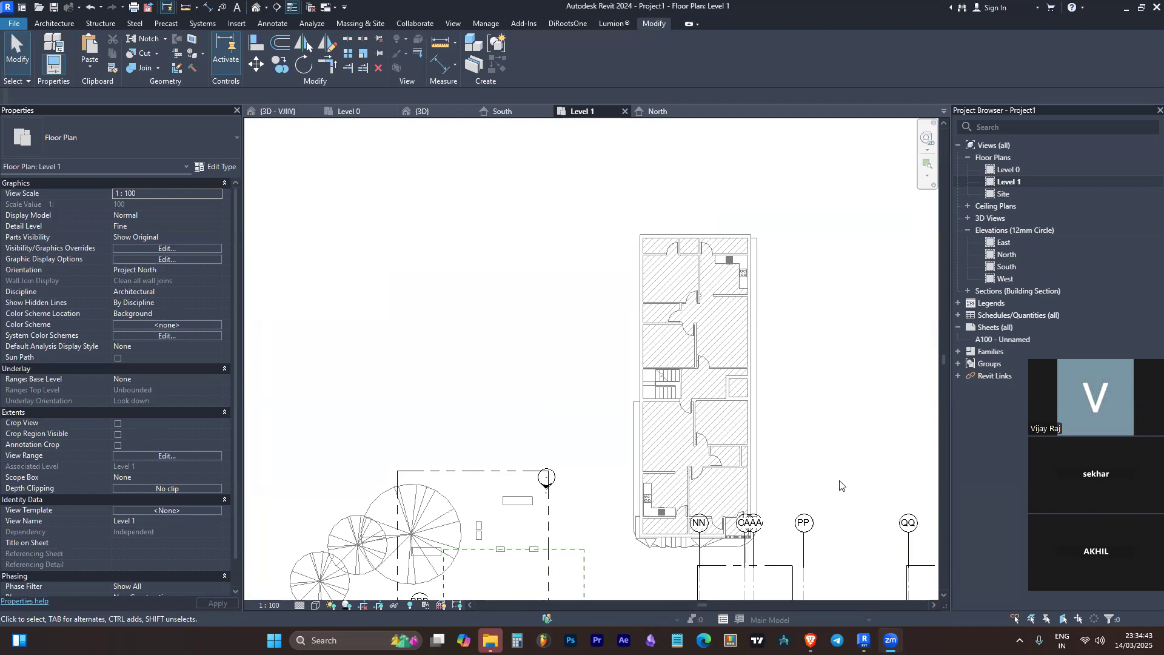
{"action": "left_click", "coordinate": [393, 337]}
{"action": "scroll", "coordinate": [528, 285], "scroll_direction": "down", "scroll_amount": 3}
{"action": "scroll", "coordinate": [580, 255], "scroll_direction": "down", "scroll_amount": 3}
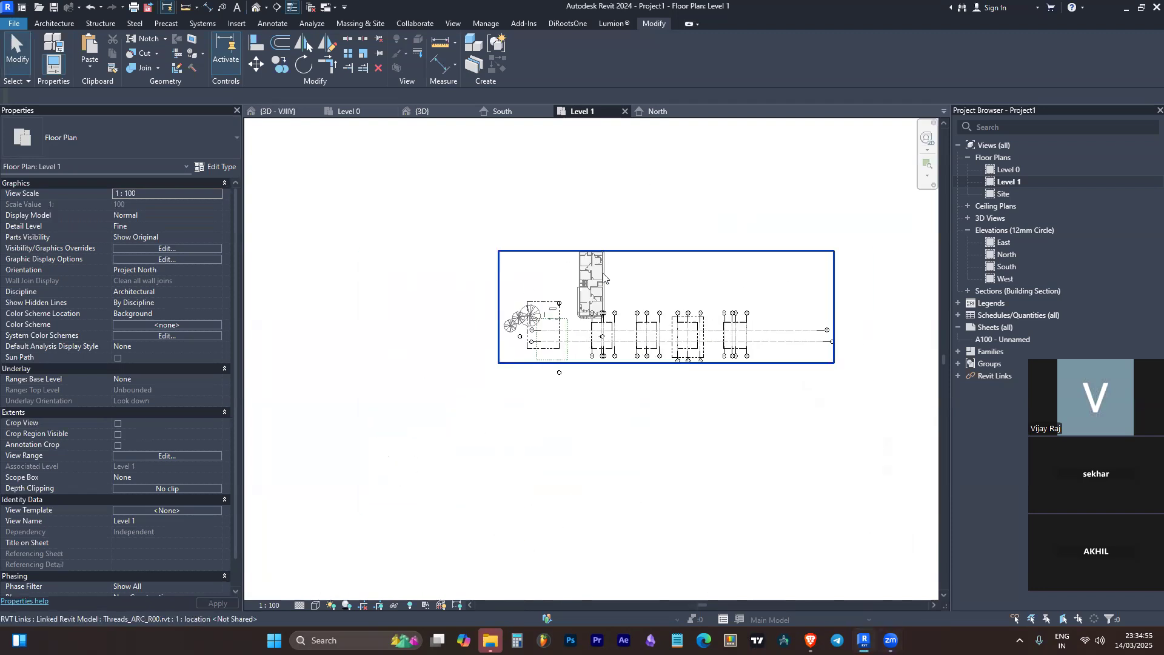
Move the linked Threads_ARC_R00.rvt model to the upper right, clear of the project's elevation markers
{"action": "scroll", "coordinate": [607, 320], "scroll_direction": "up", "scroll_amount": 2}
{"action": "left_click", "coordinate": [626, 318]}
{"action": "left_click_drag", "start_coordinate": [626, 318], "coordinate": [859, 161]}
{"action": "scroll", "coordinate": [623, 311], "scroll_direction": "up", "scroll_amount": 2}
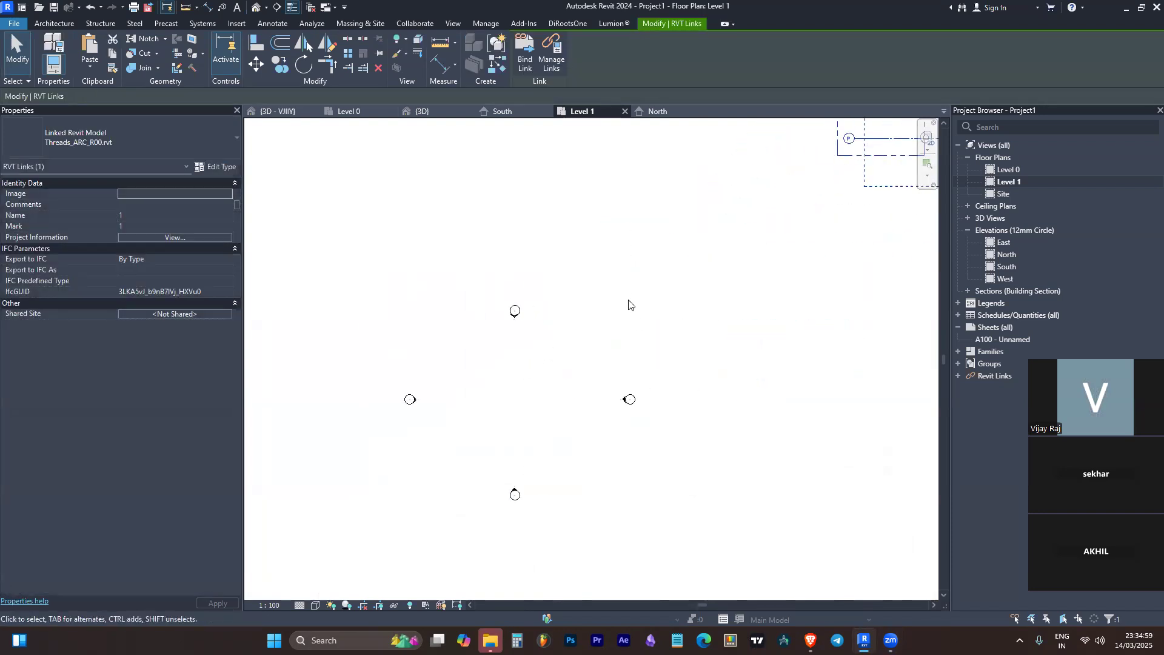
In the Site plan, move the project base point to about N/S -3742 and E/W -4628
{"action": "double_click", "coordinate": [1061, 194]}
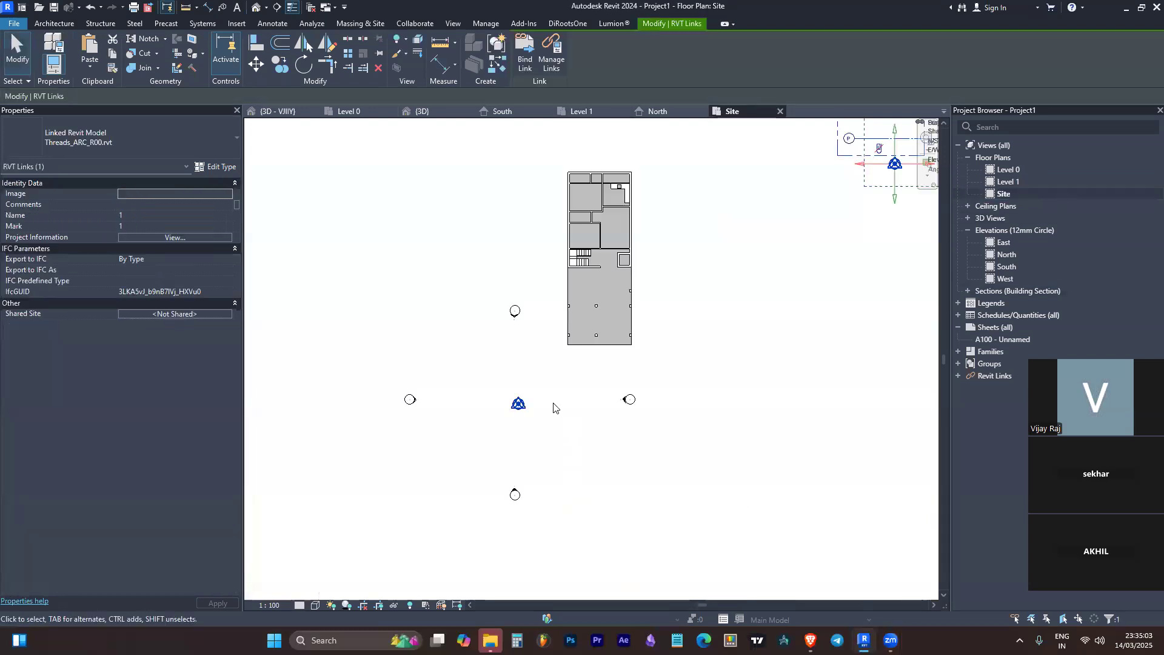
{"action": "scroll", "coordinate": [526, 405], "scroll_direction": "up", "scroll_amount": 2}
{"action": "left_click", "coordinate": [515, 406]}
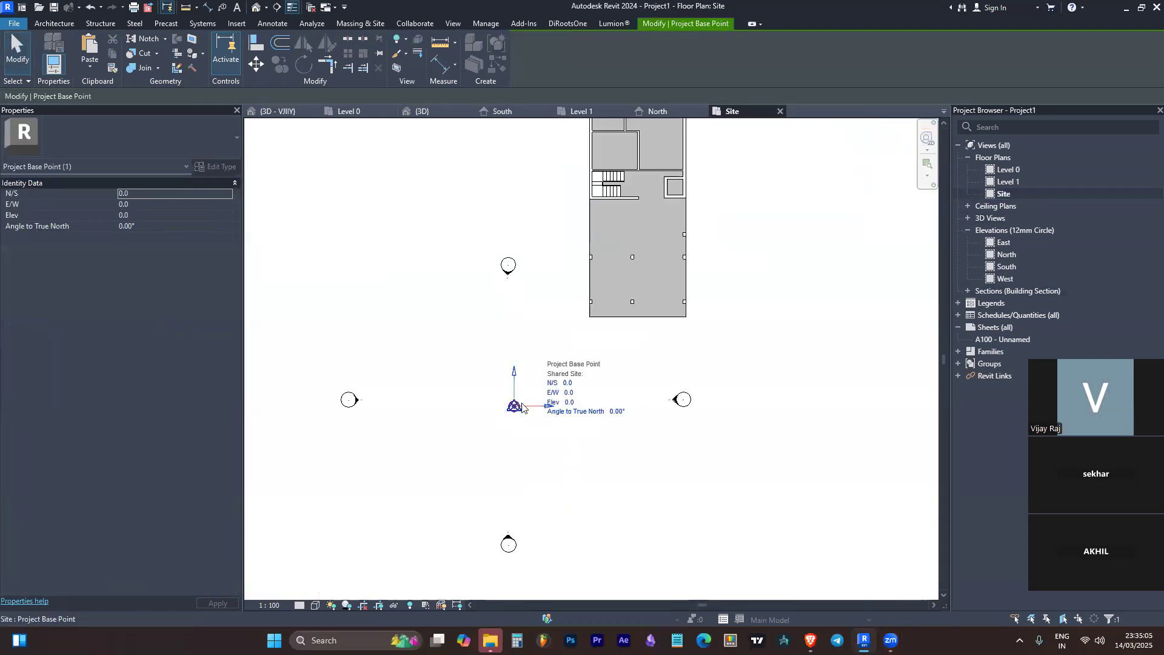
{"action": "left_click_drag", "start_coordinate": [522, 408], "coordinate": [465, 454]}
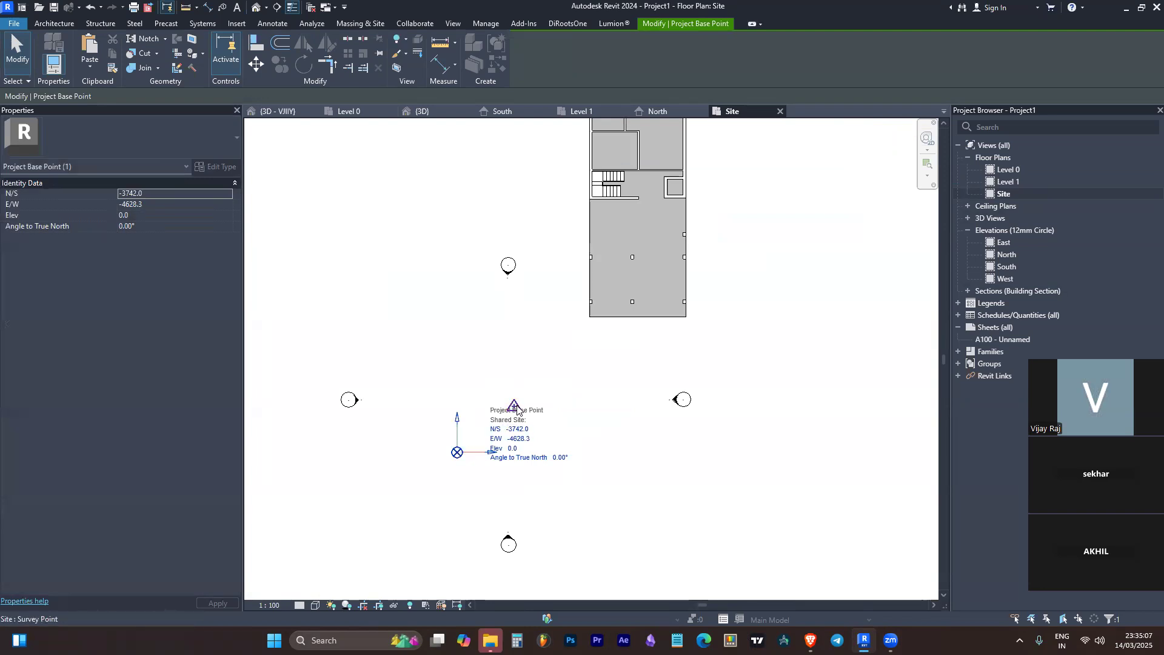
Shift the survey point slightly upward in the Site plan and select it again
{"action": "mouse_move", "coordinate": [516, 409]}
{"action": "left_mouse_down"}
{"action": "mouse_move", "coordinate": [406, 412]}
{"action": "mouse_move", "coordinate": [513, 405]}
{"action": "left_mouse_up"}
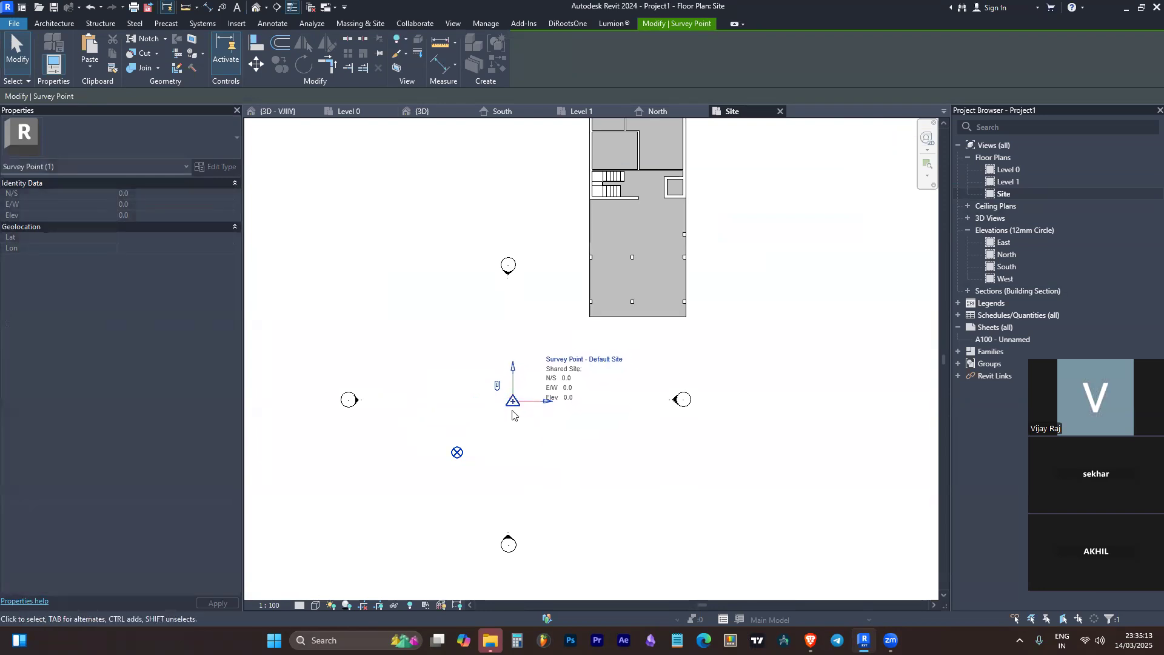
{"action": "scroll", "coordinate": [398, 431], "scroll_direction": "up", "scroll_amount": 1}
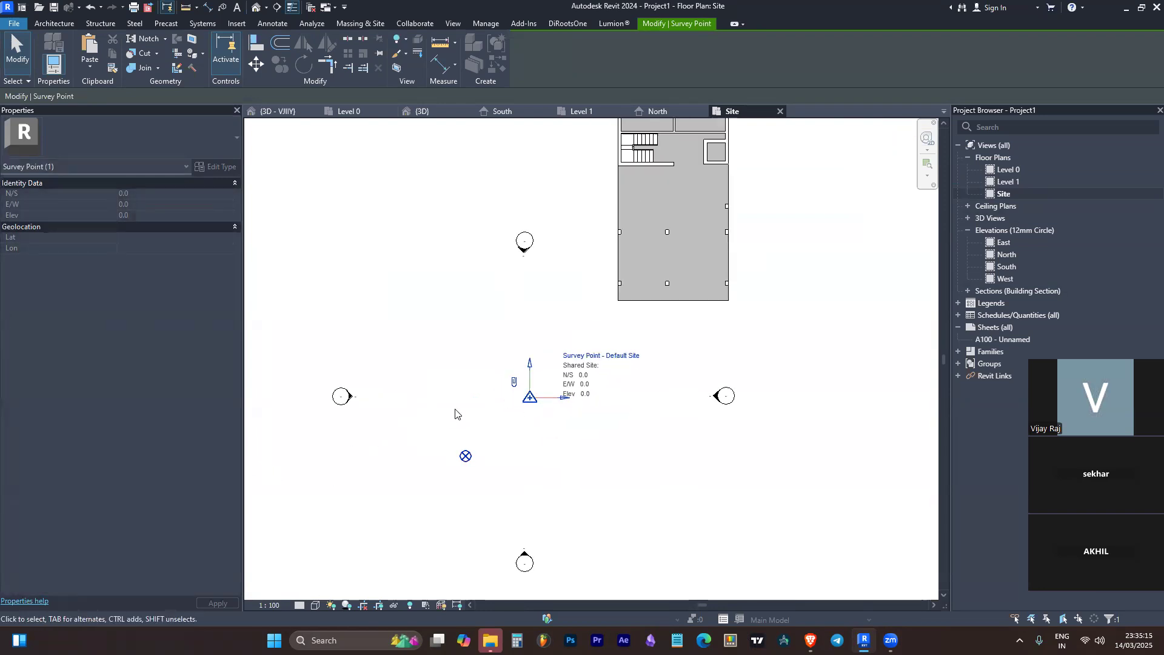
{"action": "scroll", "coordinate": [456, 415], "scroll_direction": "up", "scroll_amount": 1}
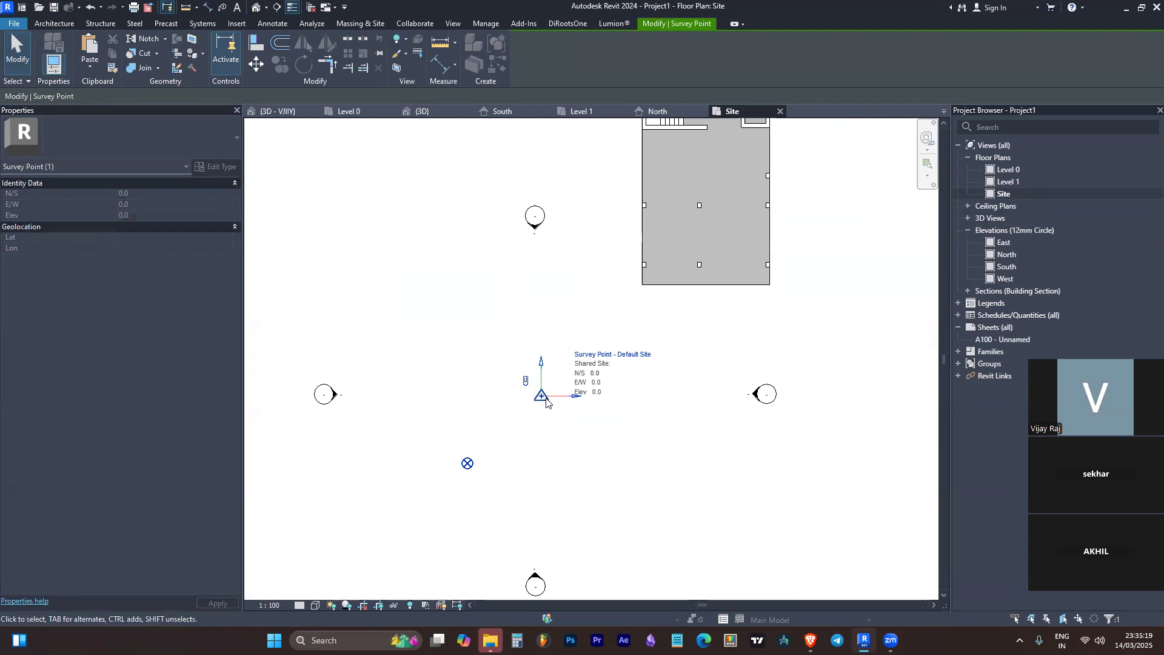
{"action": "key", "text": "Escape"}
{"action": "left_click", "coordinate": [540, 398]}
{"action": "mouse_move", "coordinate": [491, 641]}
{"action": "left_click", "coordinate": [491, 541]}
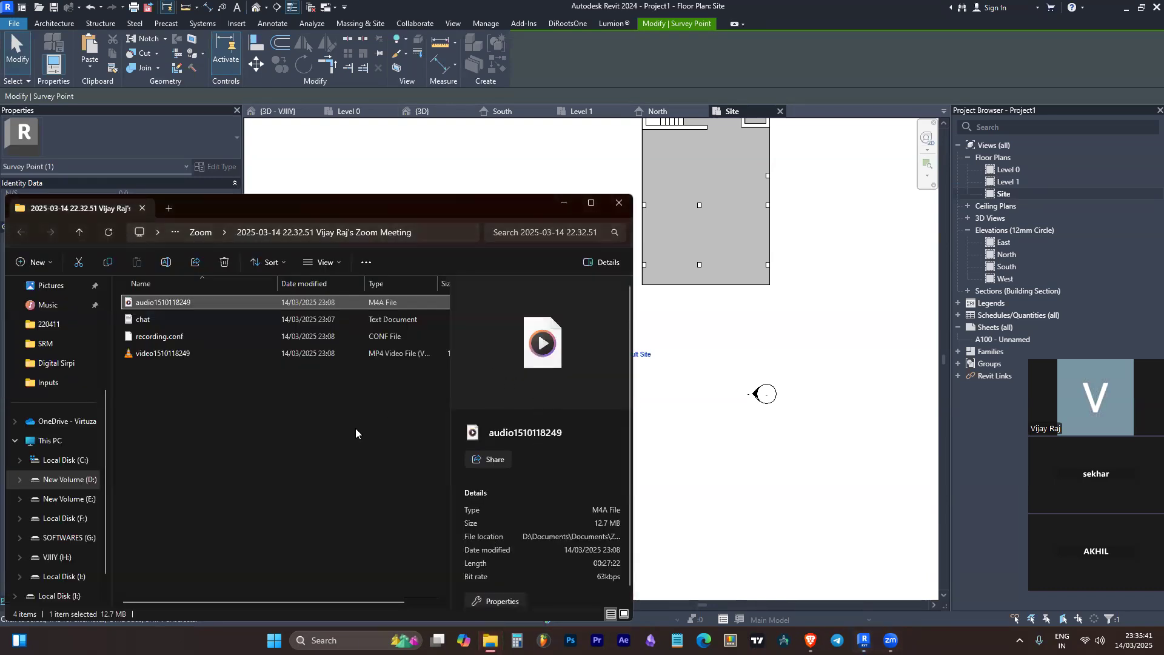
{"action": "key", "text": "alt+Up"}
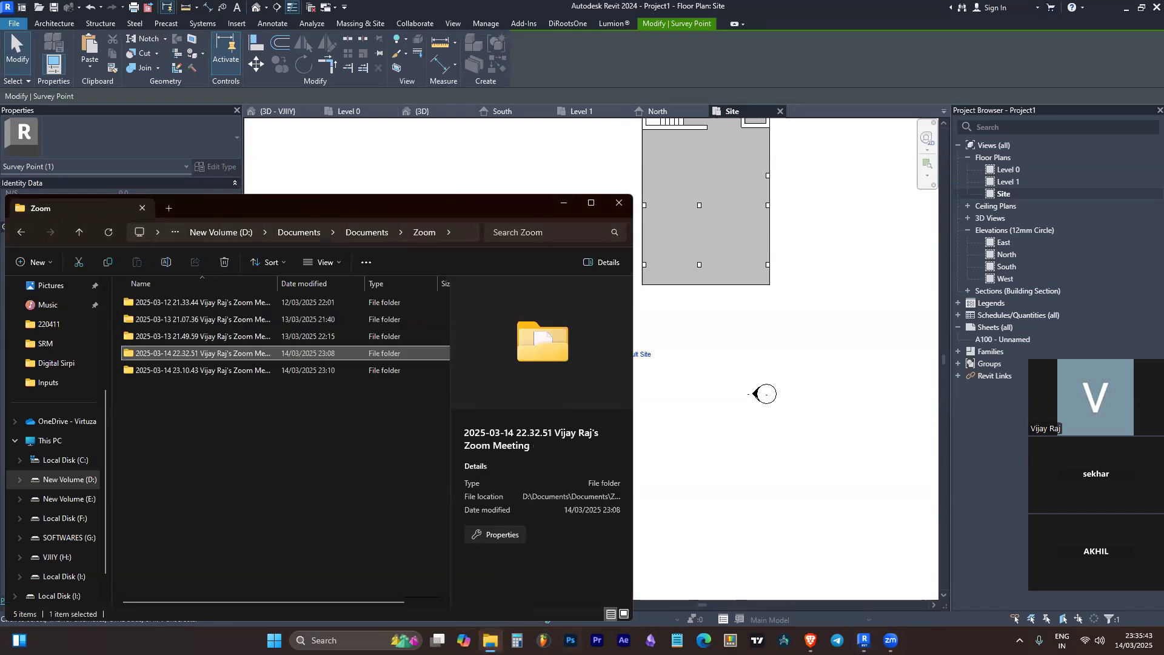
{"action": "left_click", "coordinate": [751, 465]}
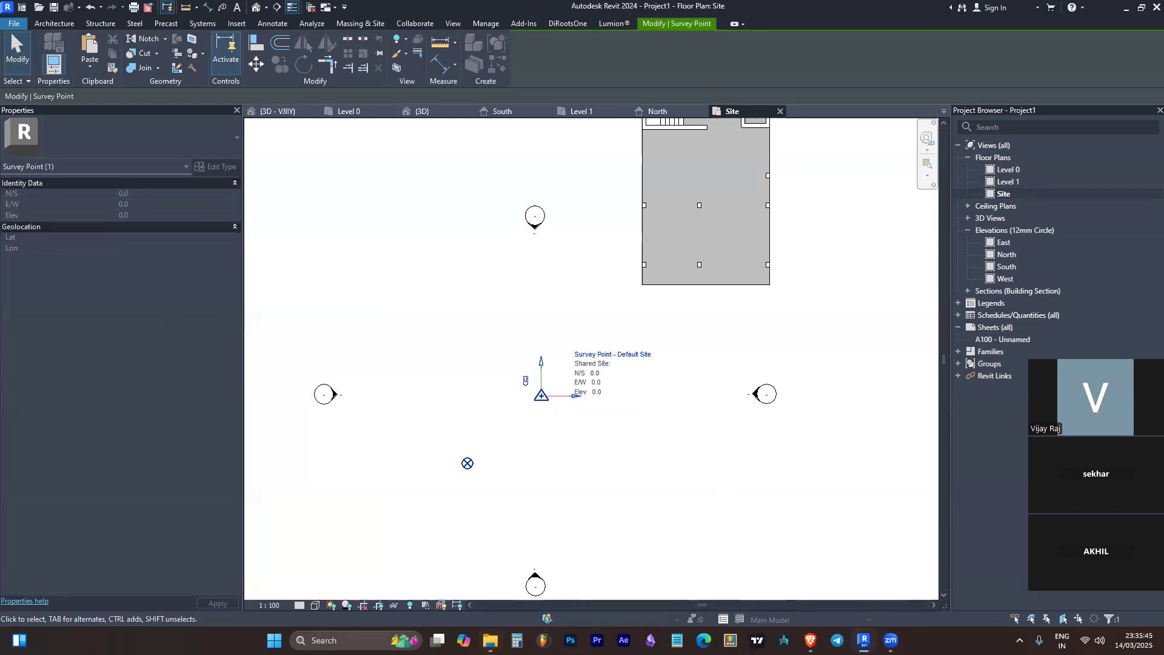
Find and launch Autodesk ReCap, and dismiss its start-up subscription dialog
{"action": "key", "text": "super+s"}
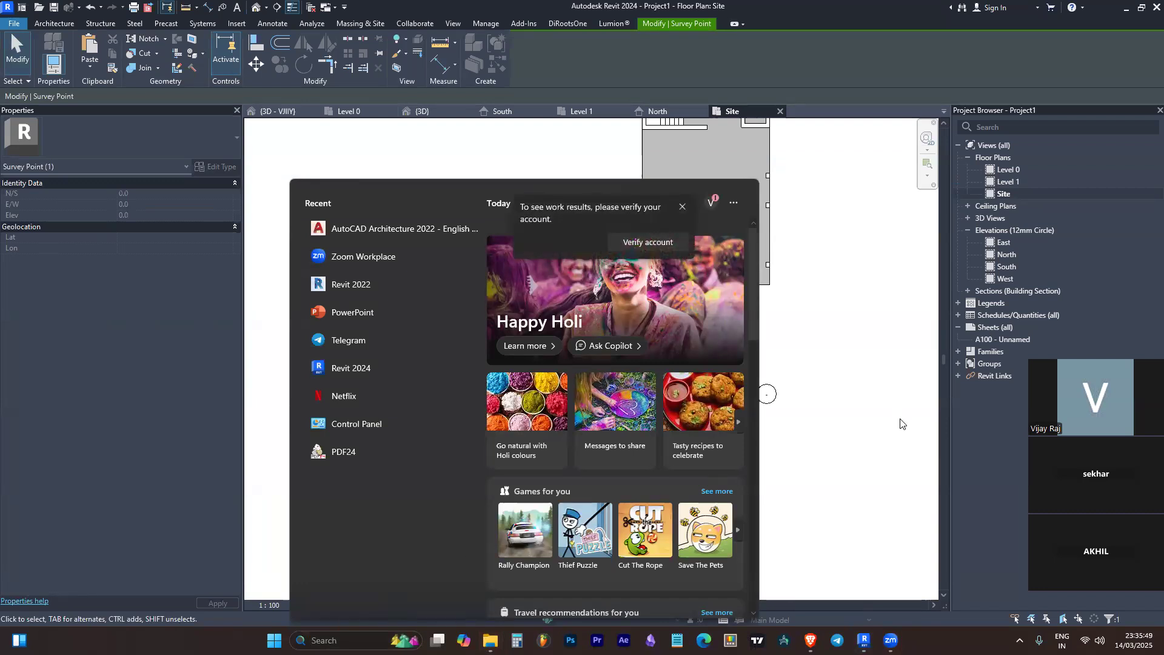
{"action": "type", "text": "re"}
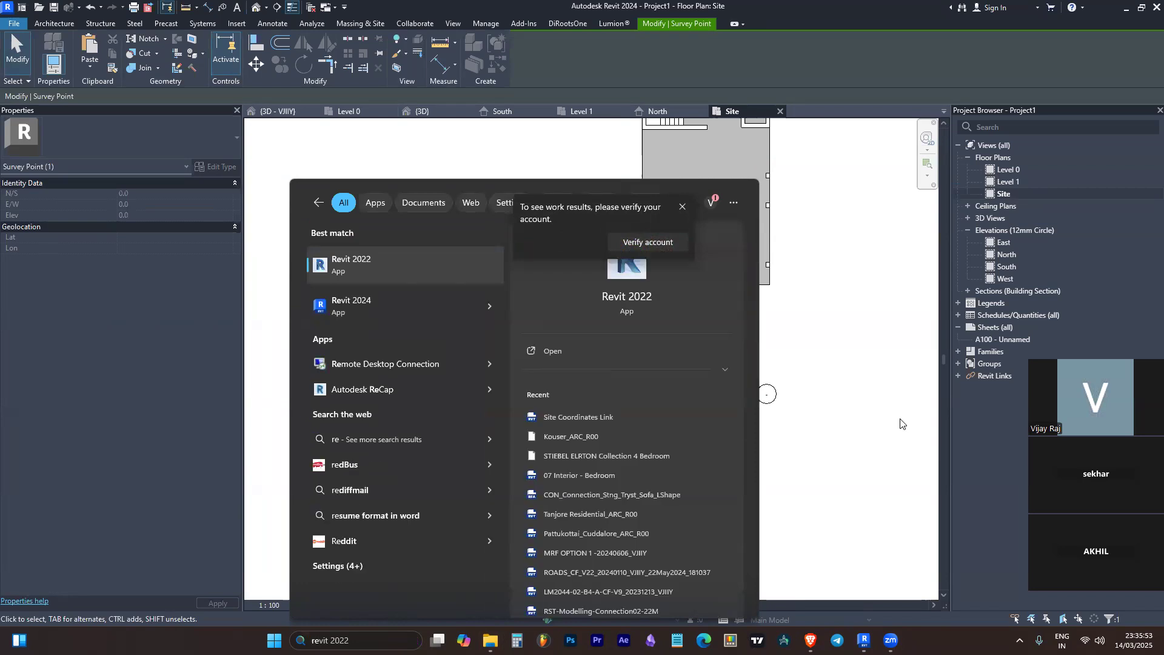
{"action": "type", "text": "cap"}
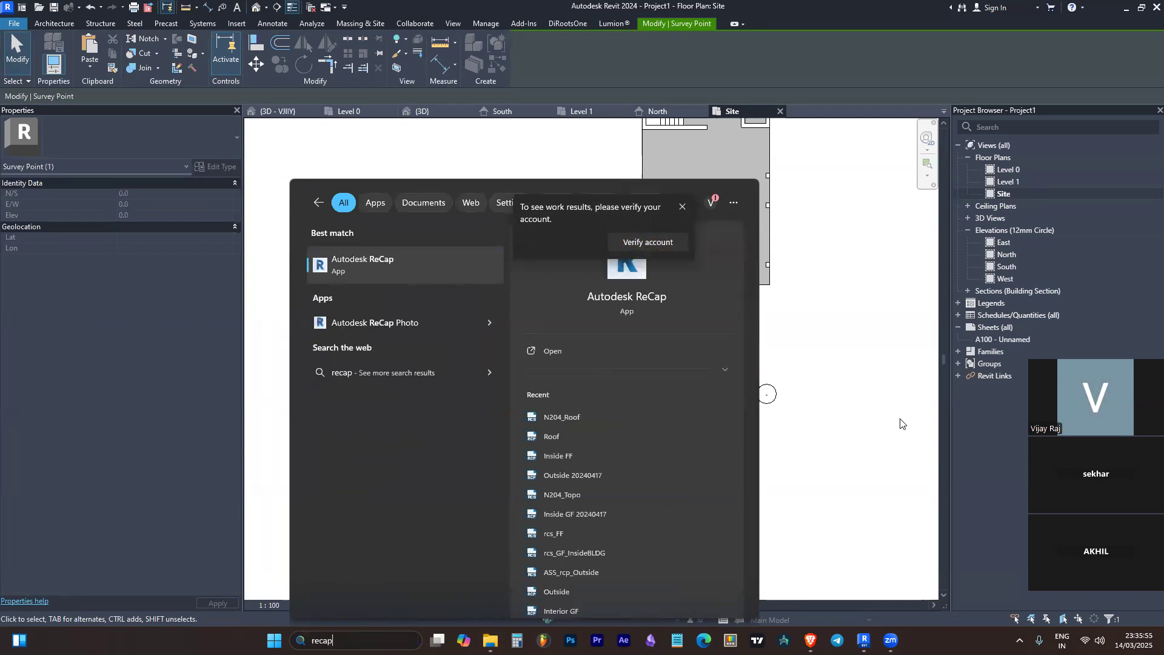
{"action": "key", "text": "Return"}
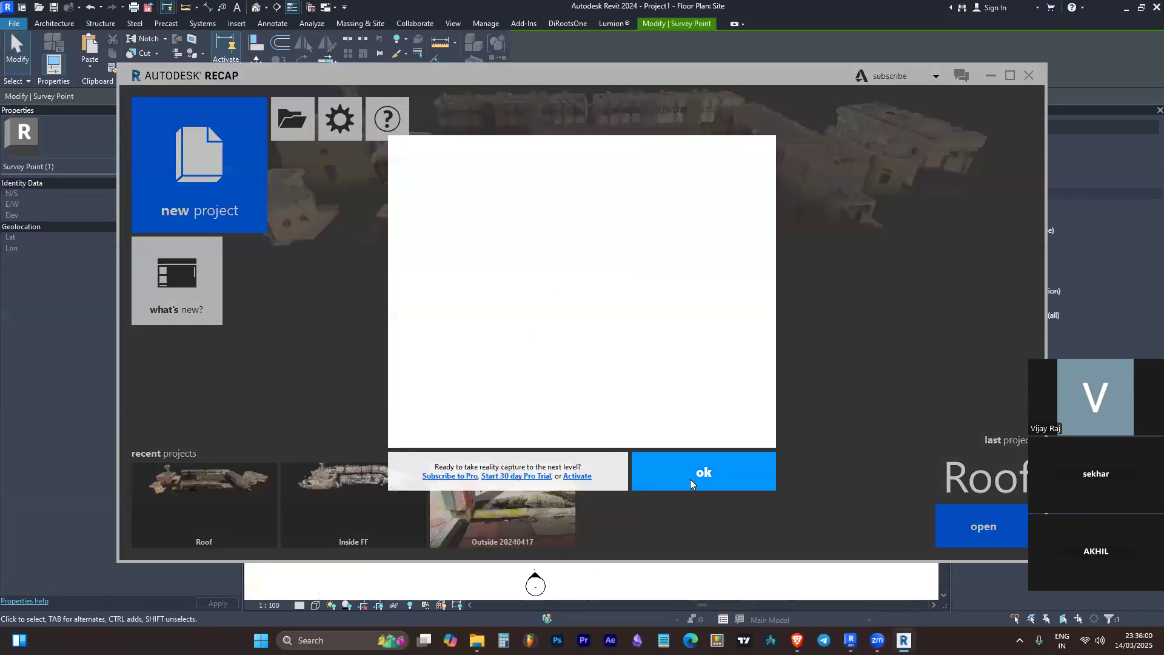
{"action": "left_click", "coordinate": [690, 479]}
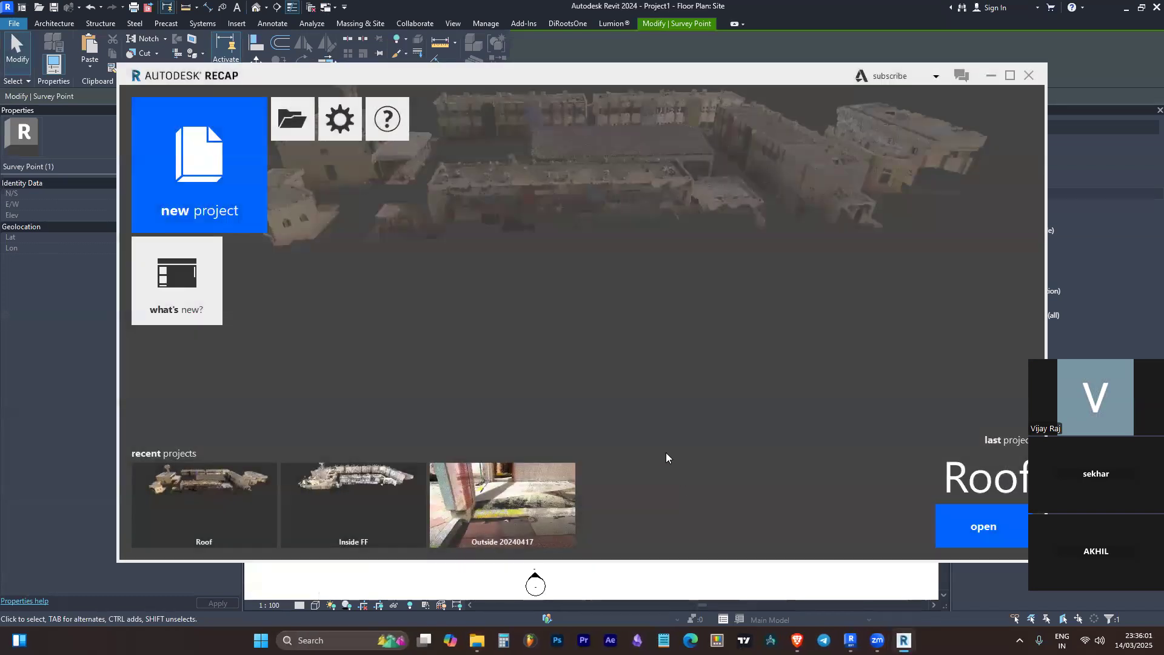
Open the recent Roof project in ReCap and view its point cloud closer from above
{"action": "left_click", "coordinate": [225, 520]}
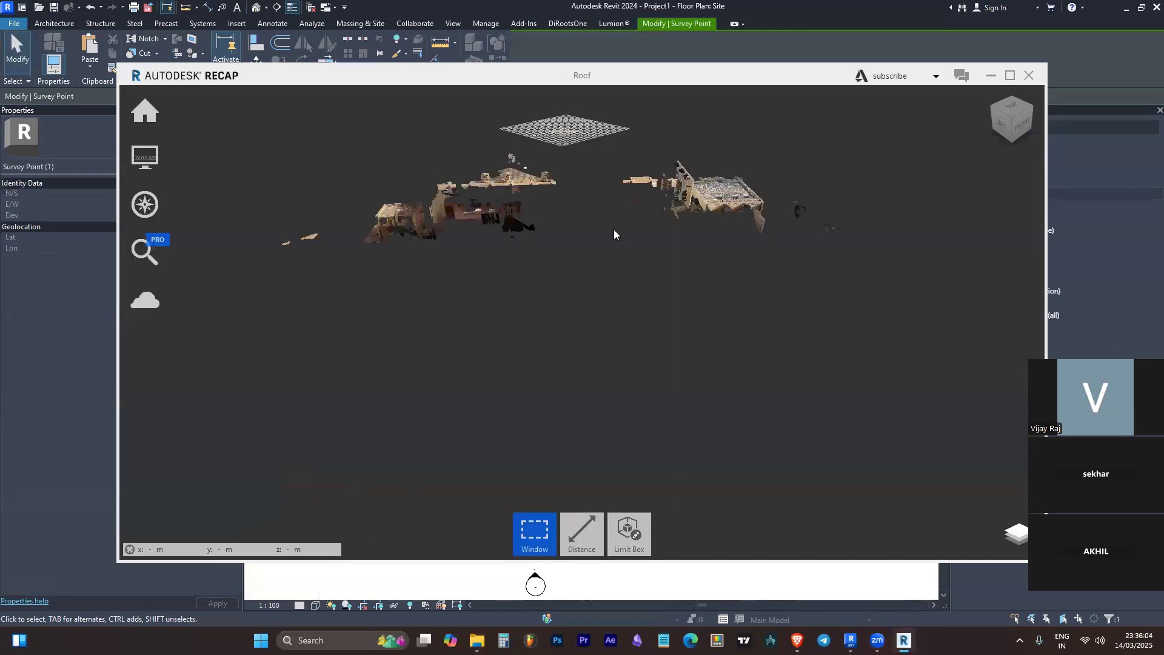
{"action": "scroll", "coordinate": [461, 185], "scroll_direction": "up", "scroll_amount": 4}
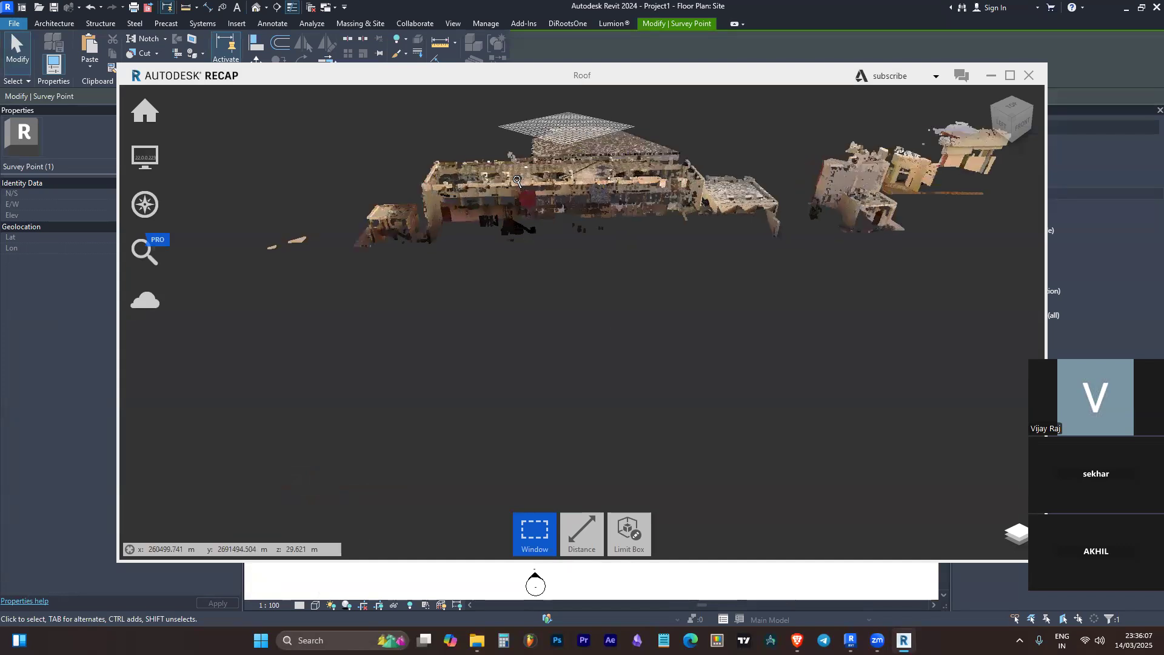
{"action": "middle_click_drag", "start_coordinate": [634, 273], "coordinate": [515, 434]}
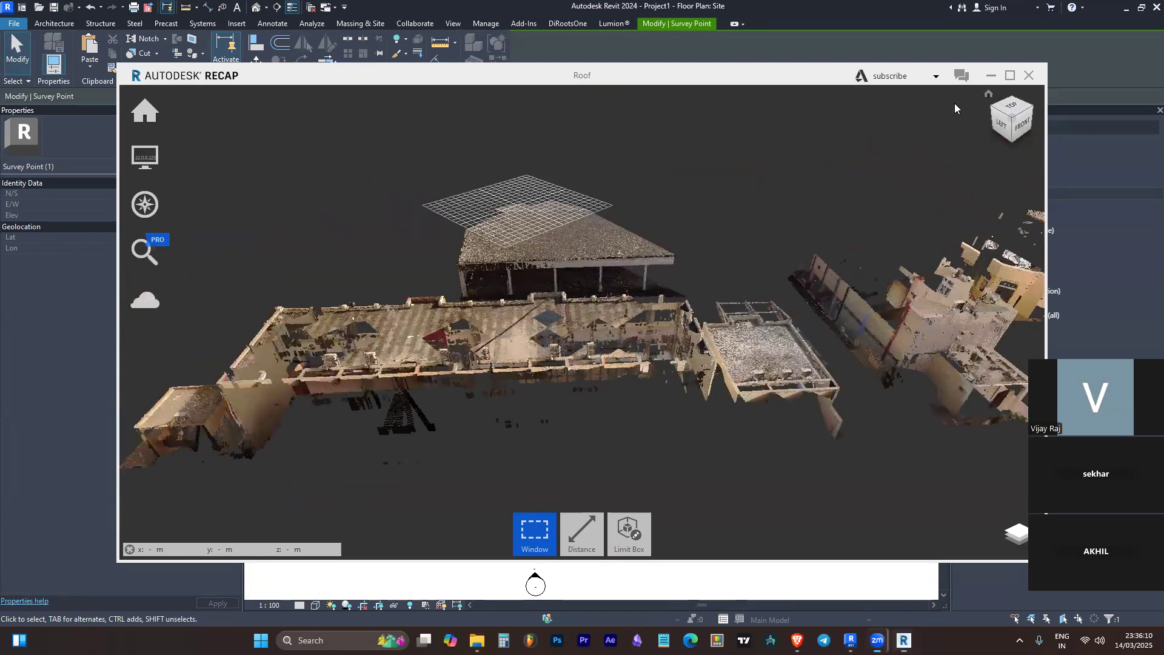